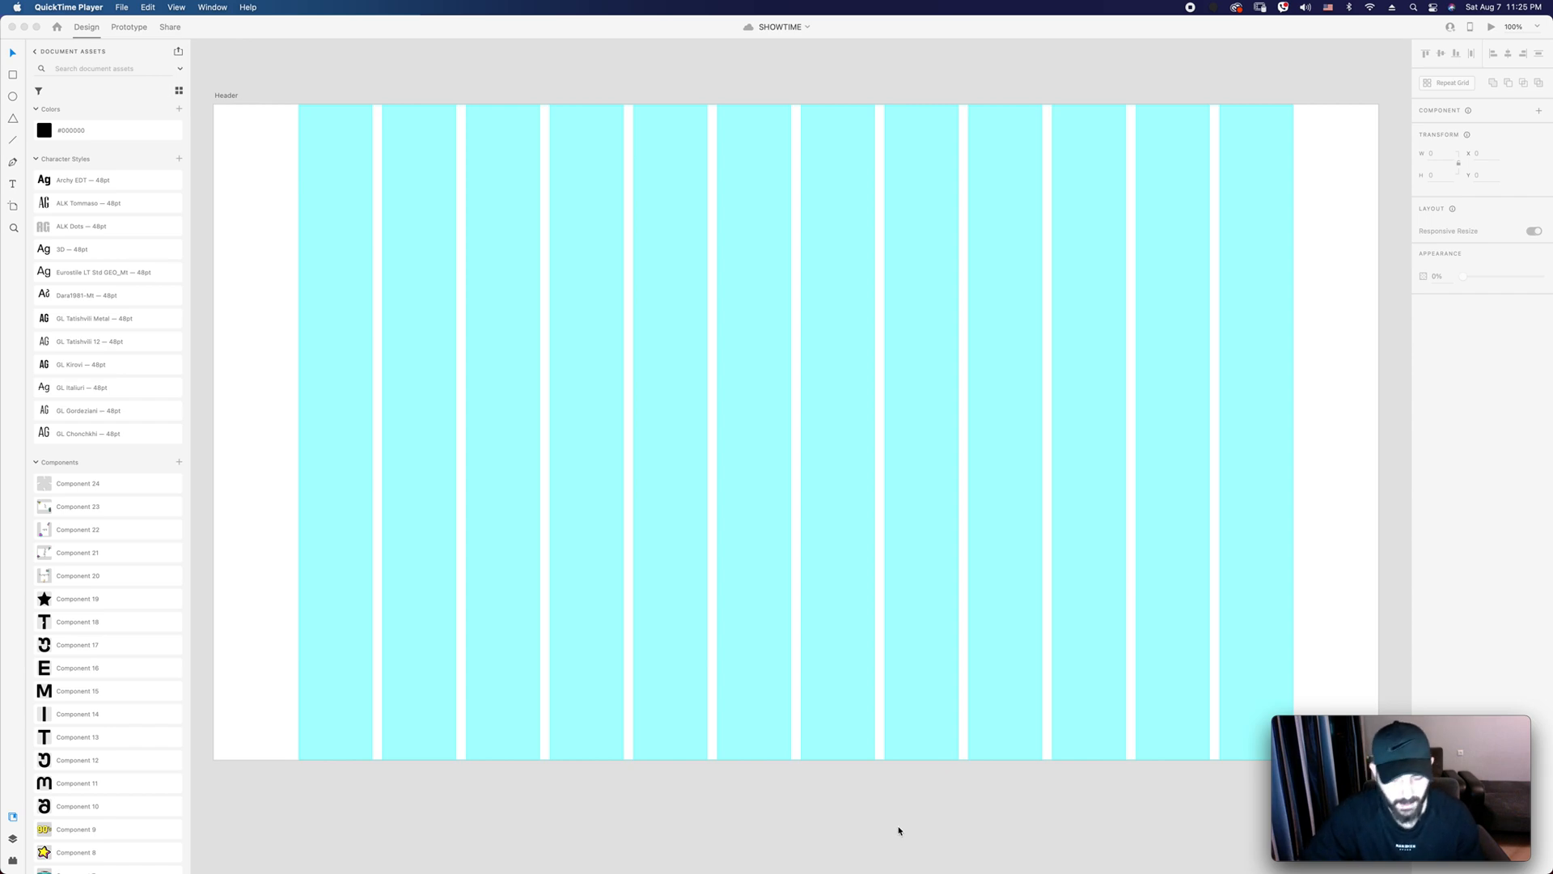
Step: Draw a rectangle 1920 wide and about 202 high across the top of the Header artboard, borderless and filled black
left_click(802, 615)
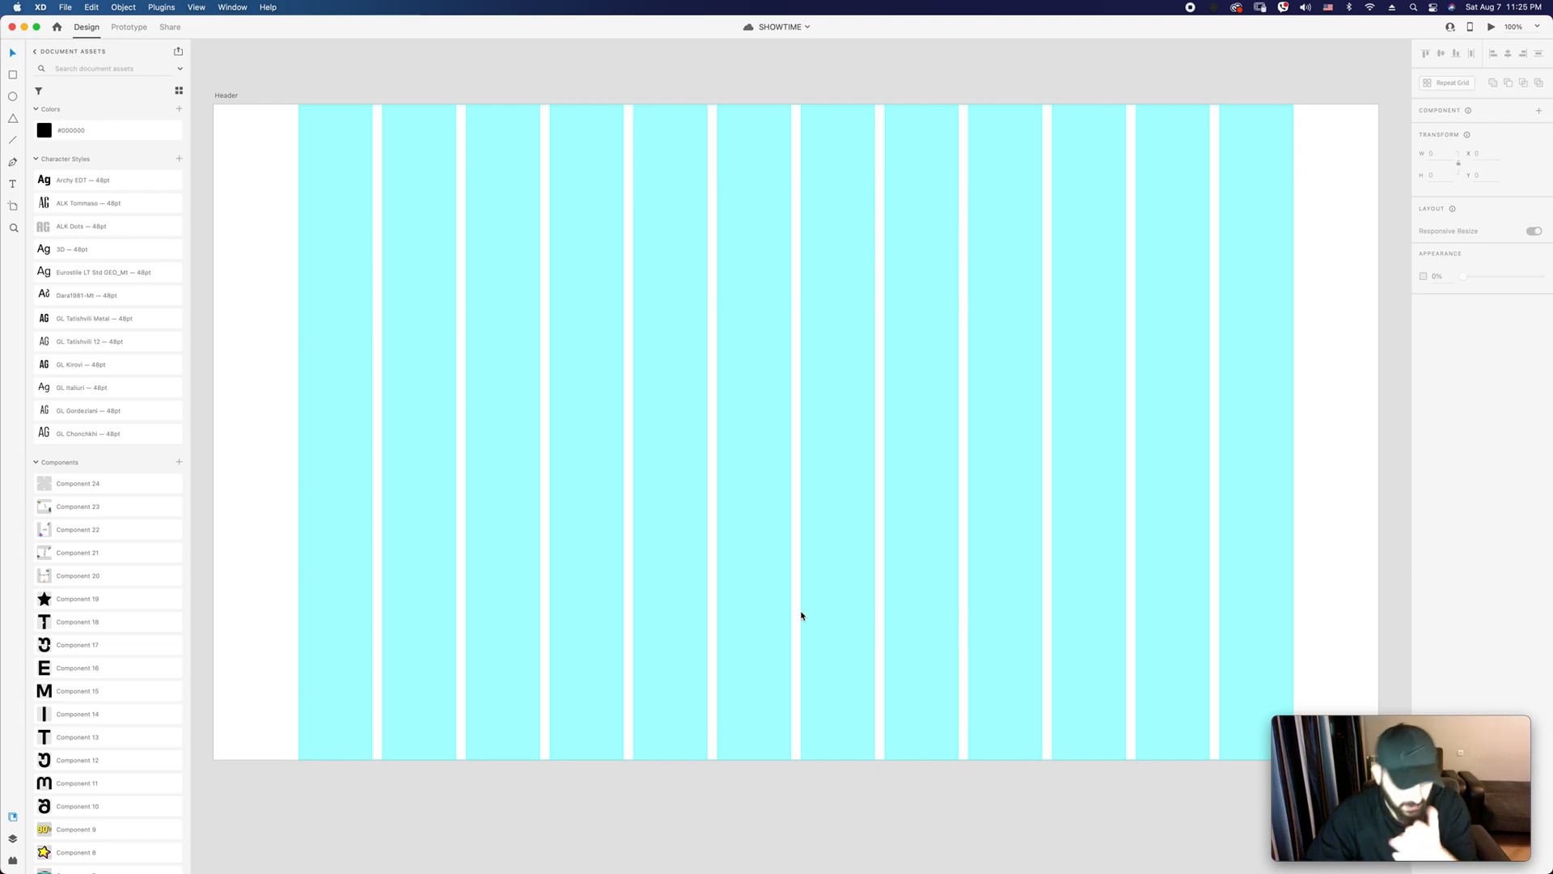
key("r")
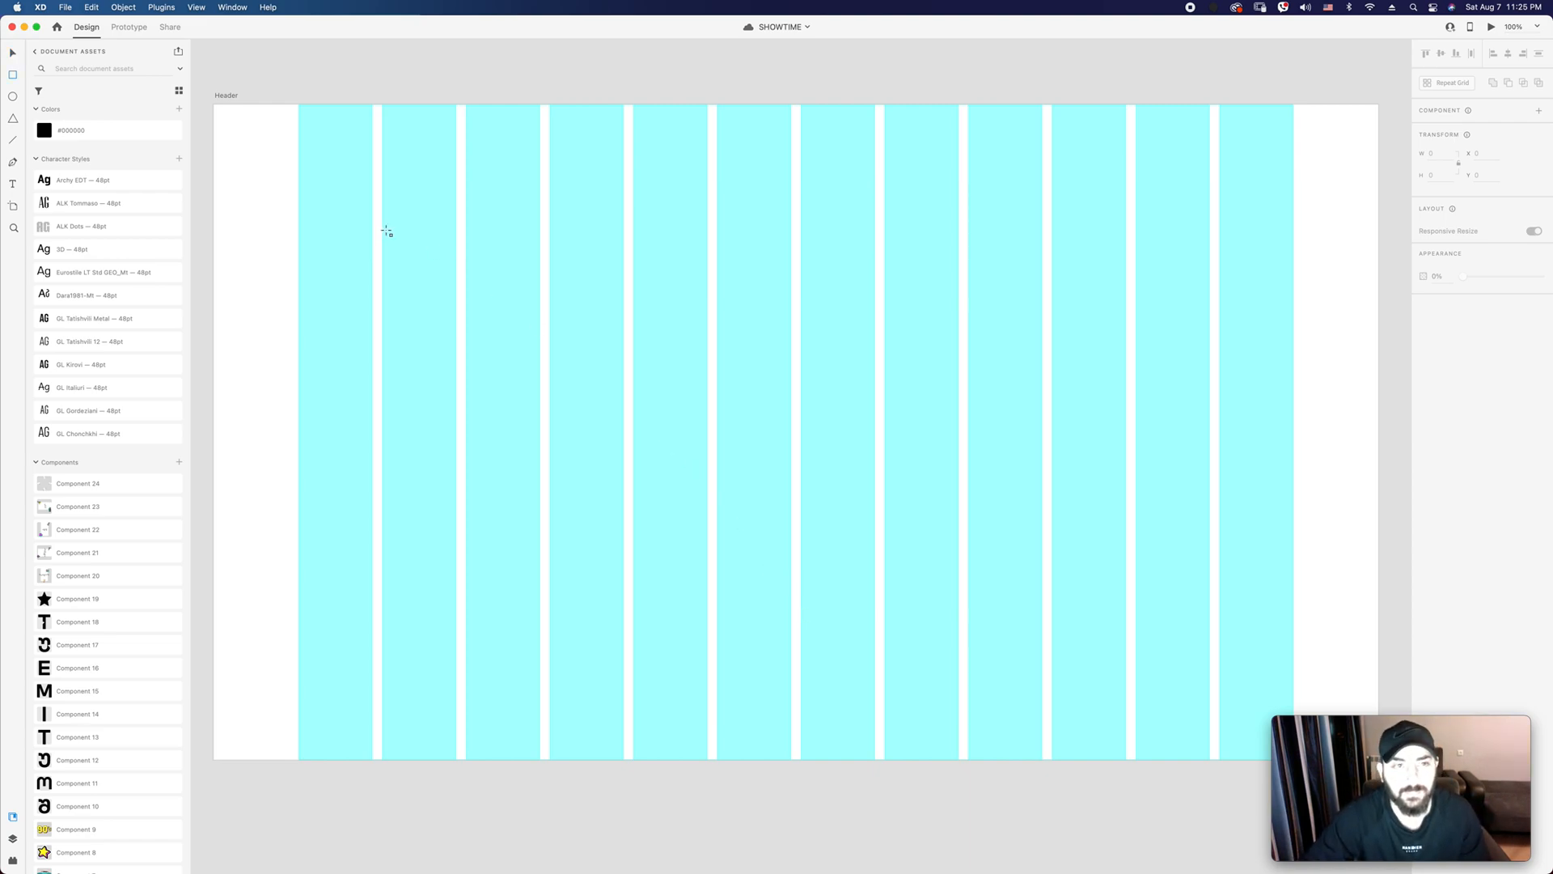
left_click_drag(213, 105, 1369, 230)
left_click_drag(1368, 166, 1378, 166)
left_click(1423, 418)
left_click(1442, 395)
left_click_drag(1338, 389, 1213, 475)
Step: Hide the column layout grid on the Header artboard with the black rectangle selected
left_click(884, 326)
left_click(803, 202)
key("shift+super+'")
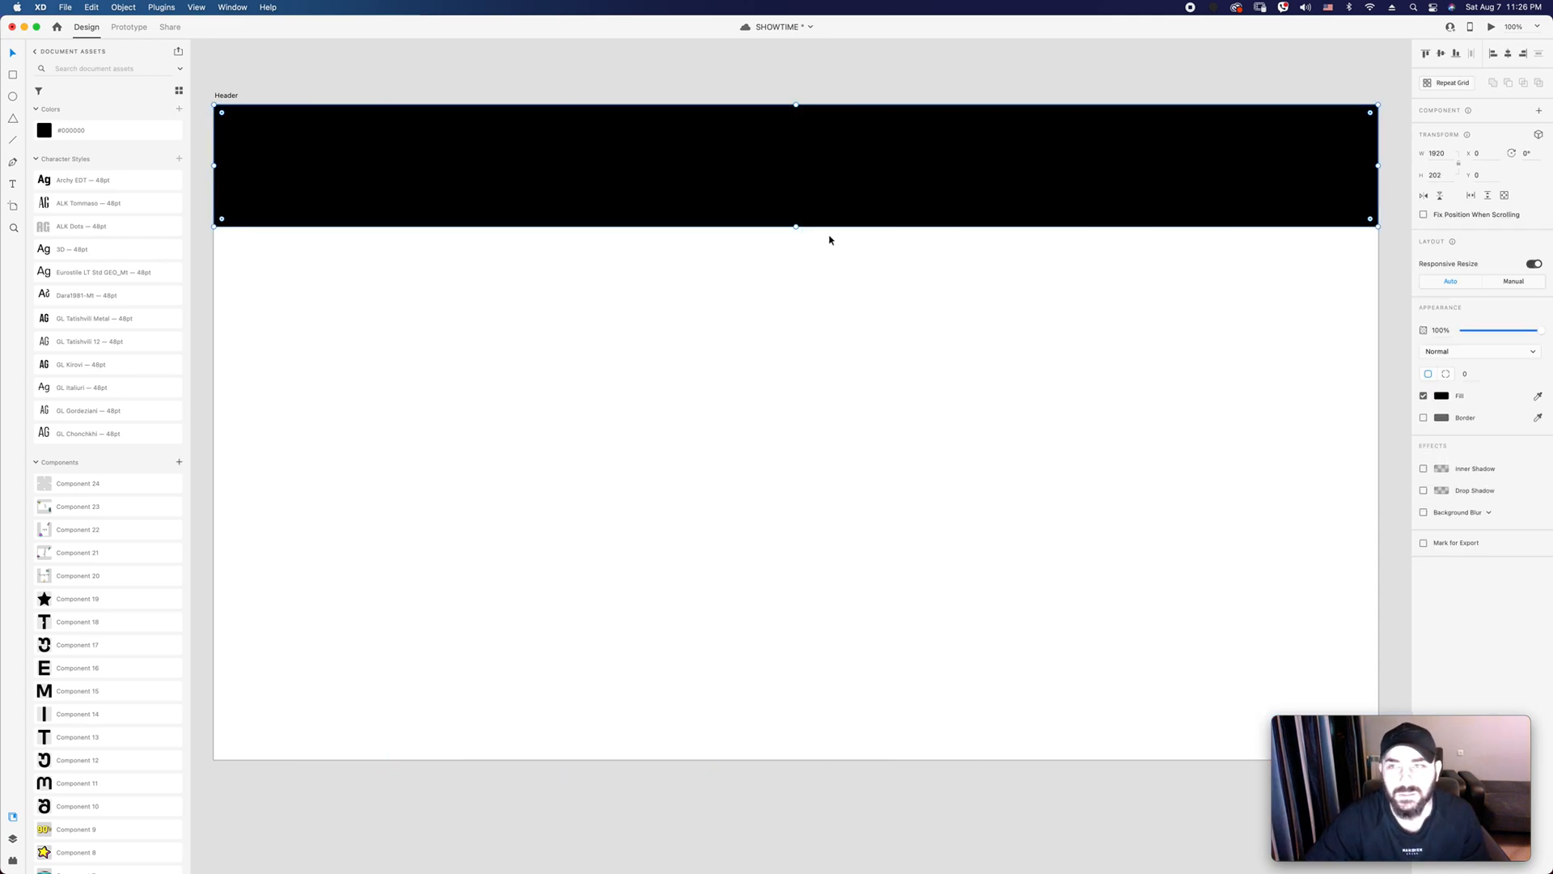
Step: Set the black header rectangle's height to 100 and save the document
left_click(1452, 175)
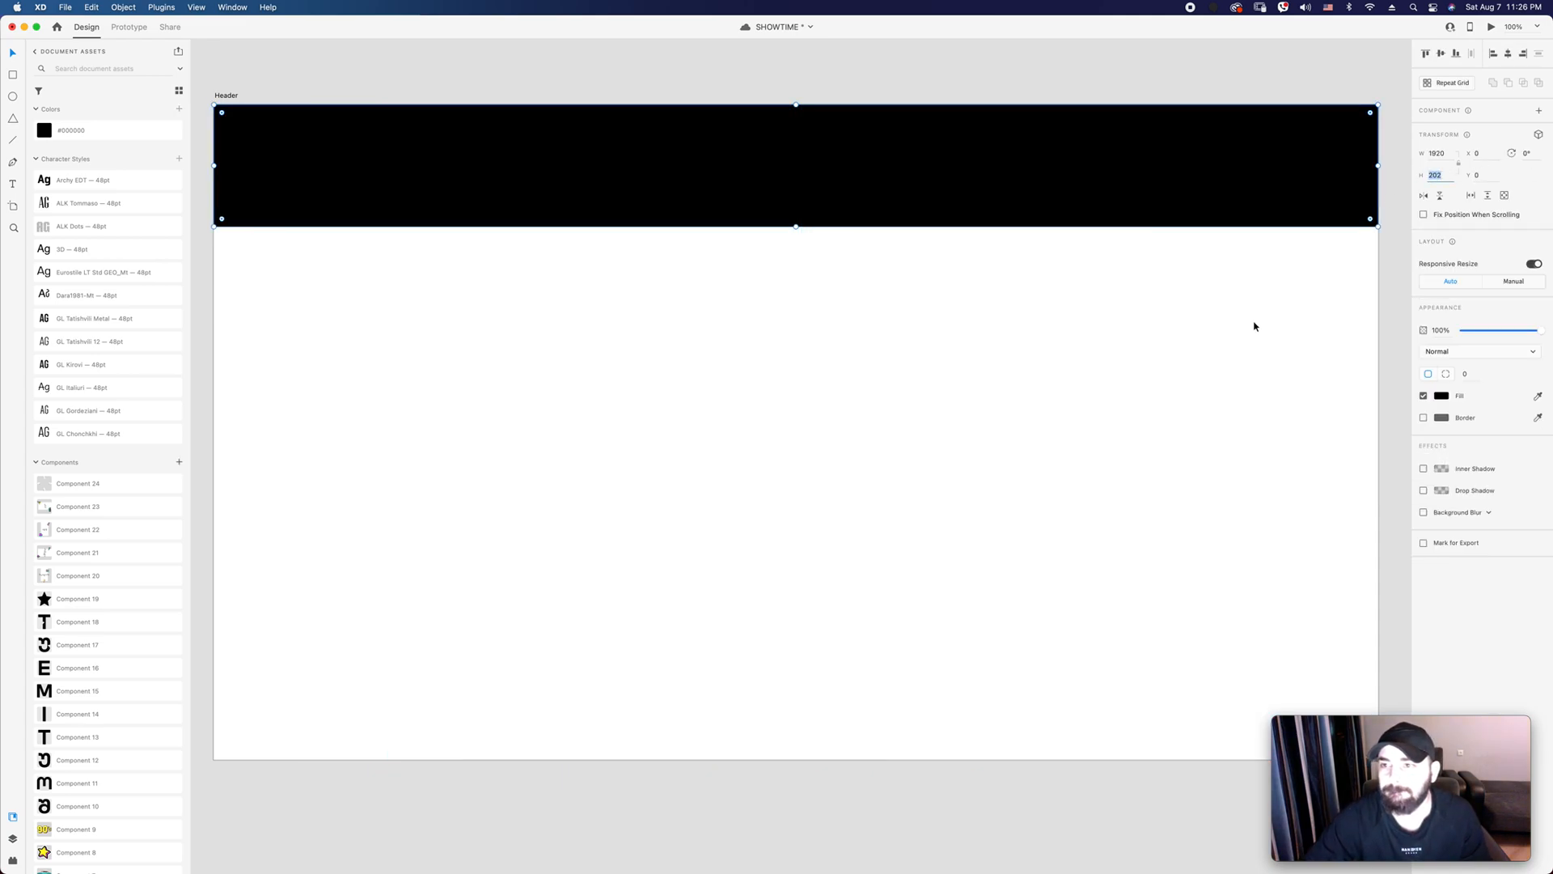
type("100")
key("Return")
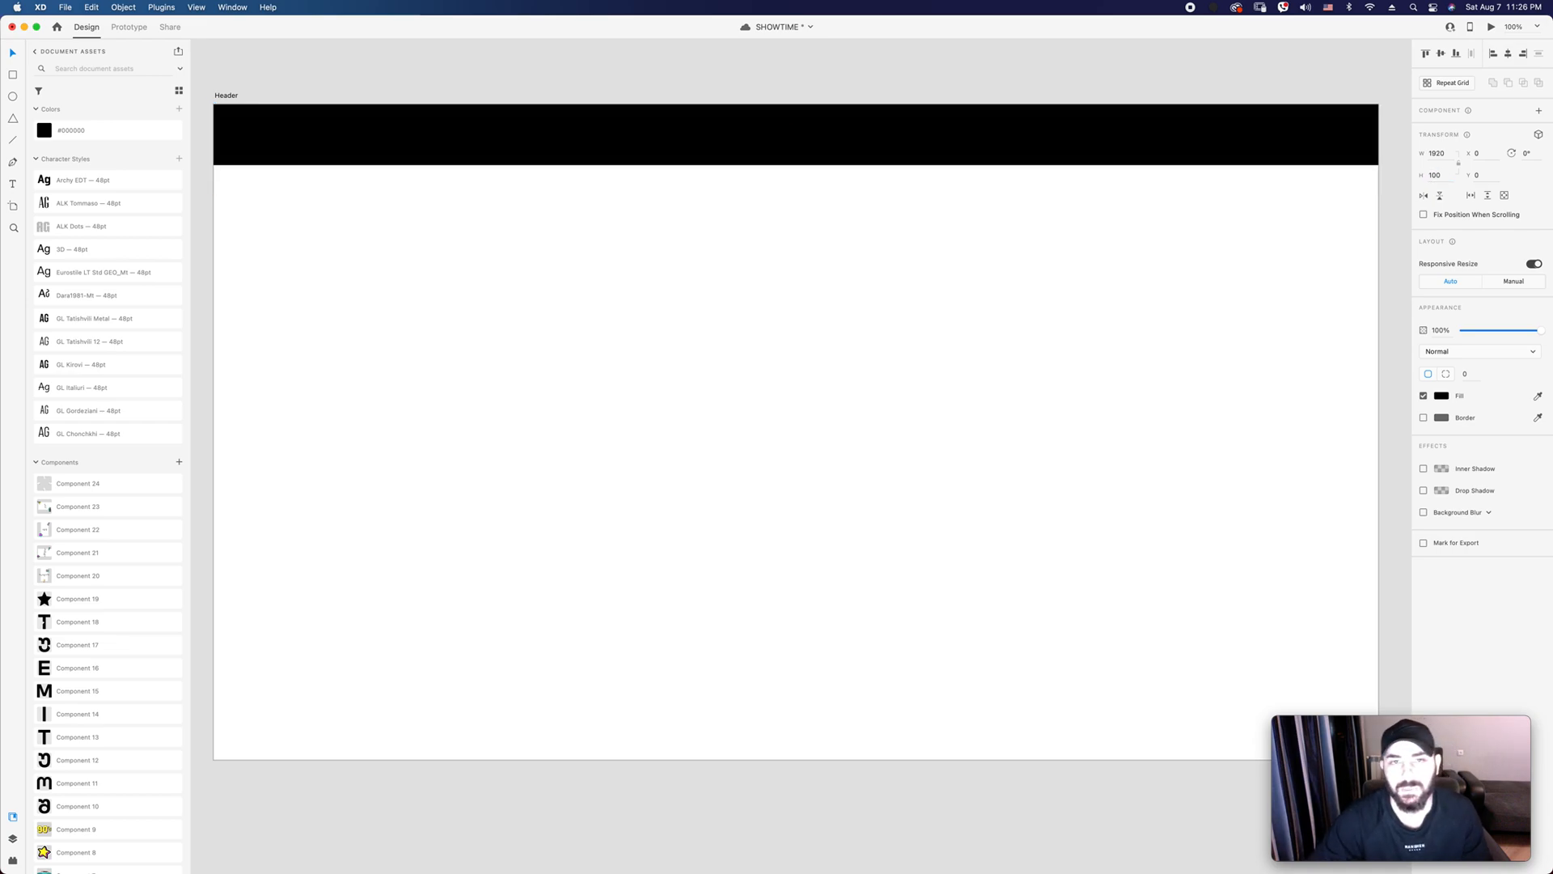
left_click(1243, 324)
mouse_move(1258, 324)
left_mouse_down()
mouse_move(1249, 284)
mouse_move(1252, 309)
left_mouse_up()
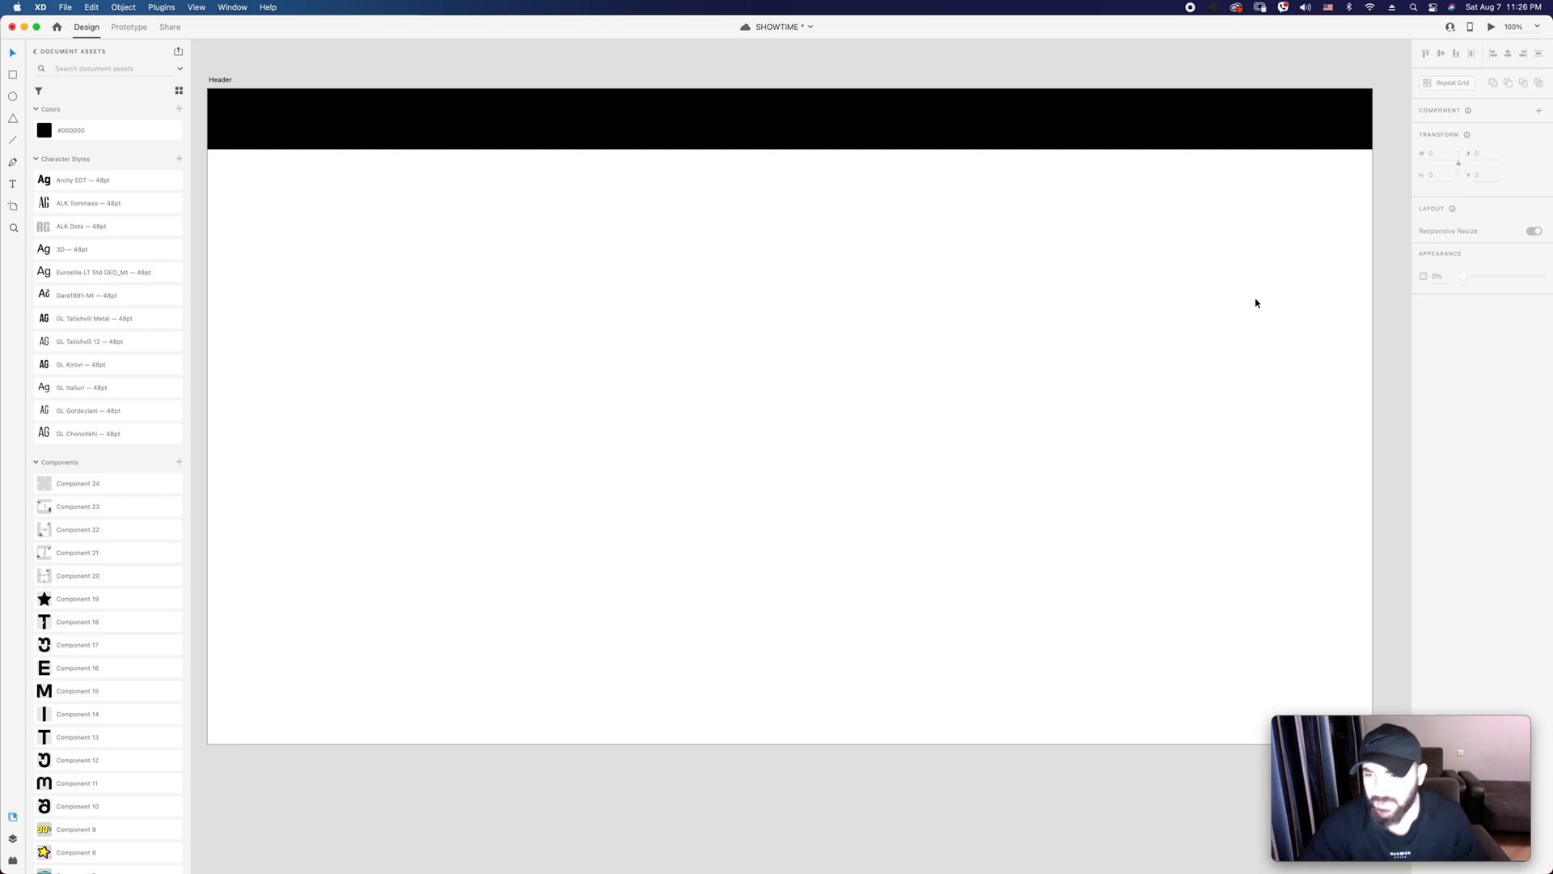
left_click(1152, 127)
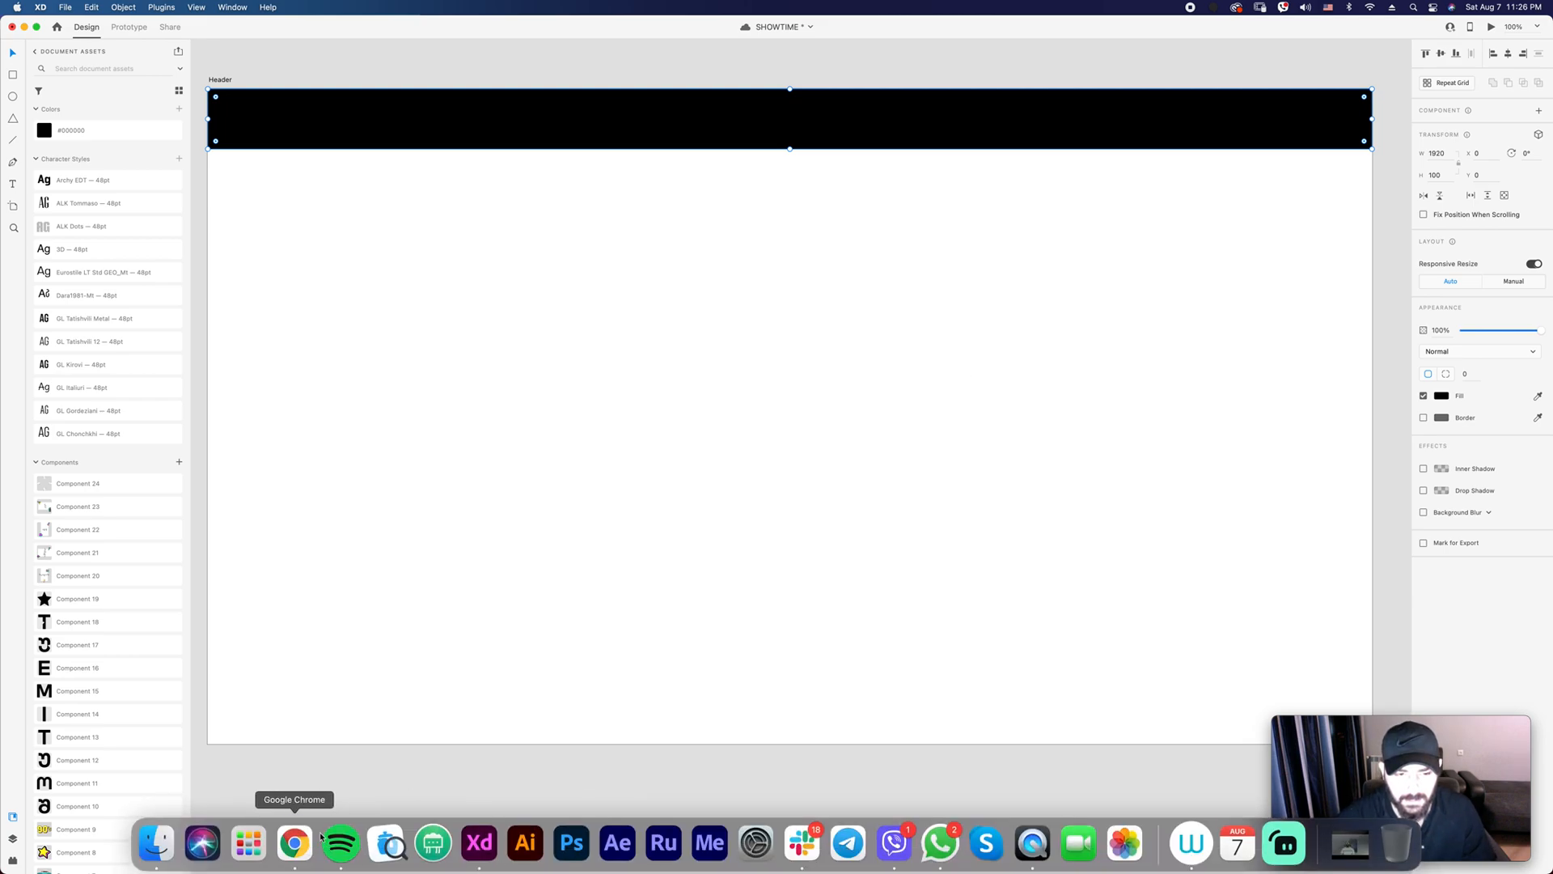
key("super+s")
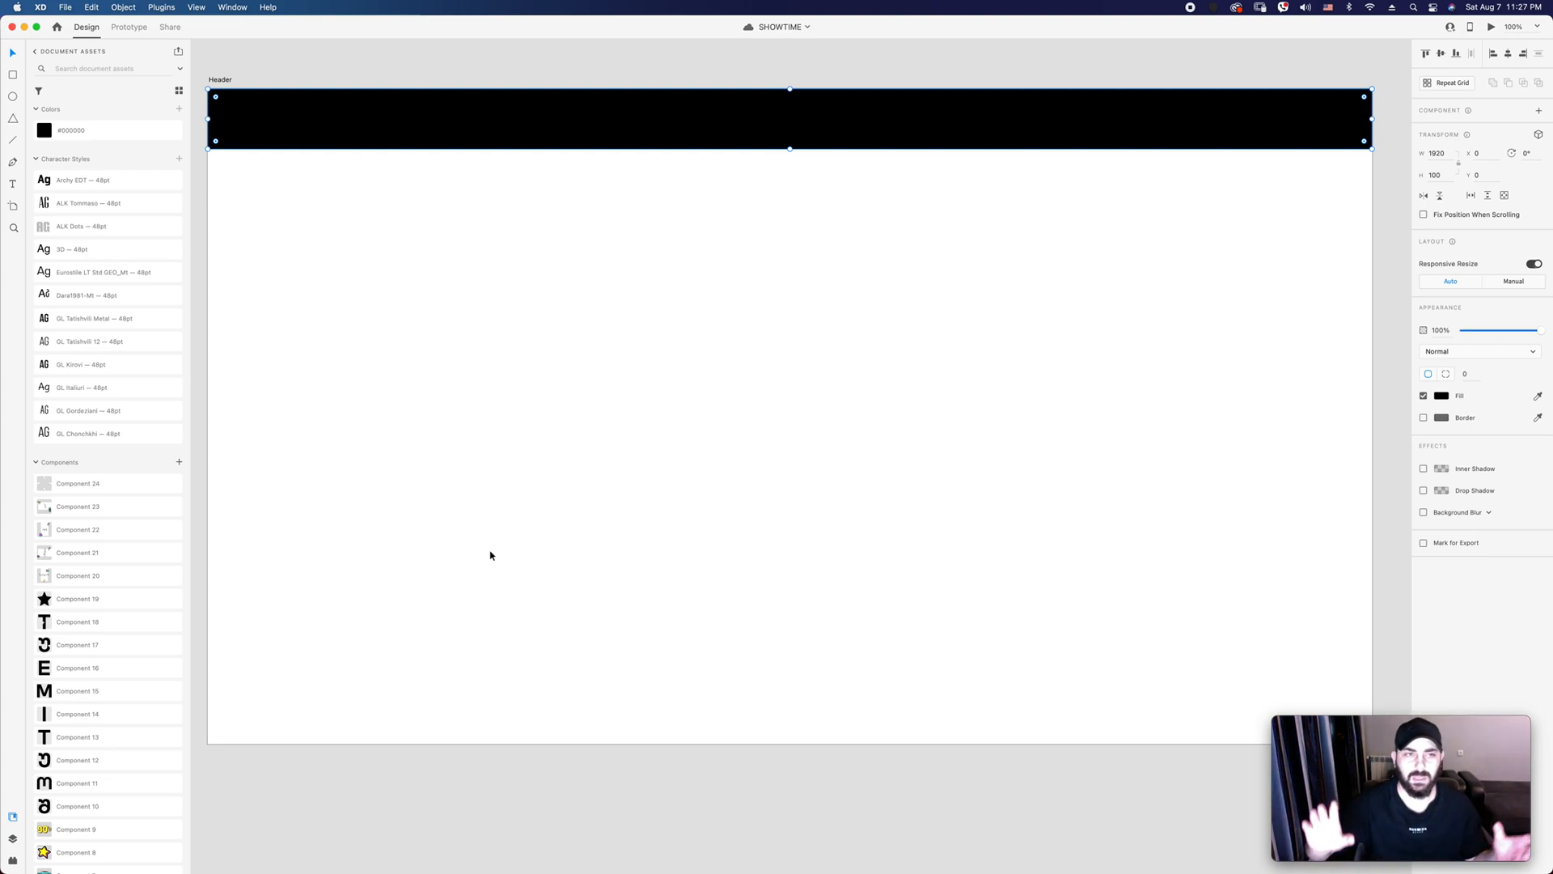
left_click(294, 842)
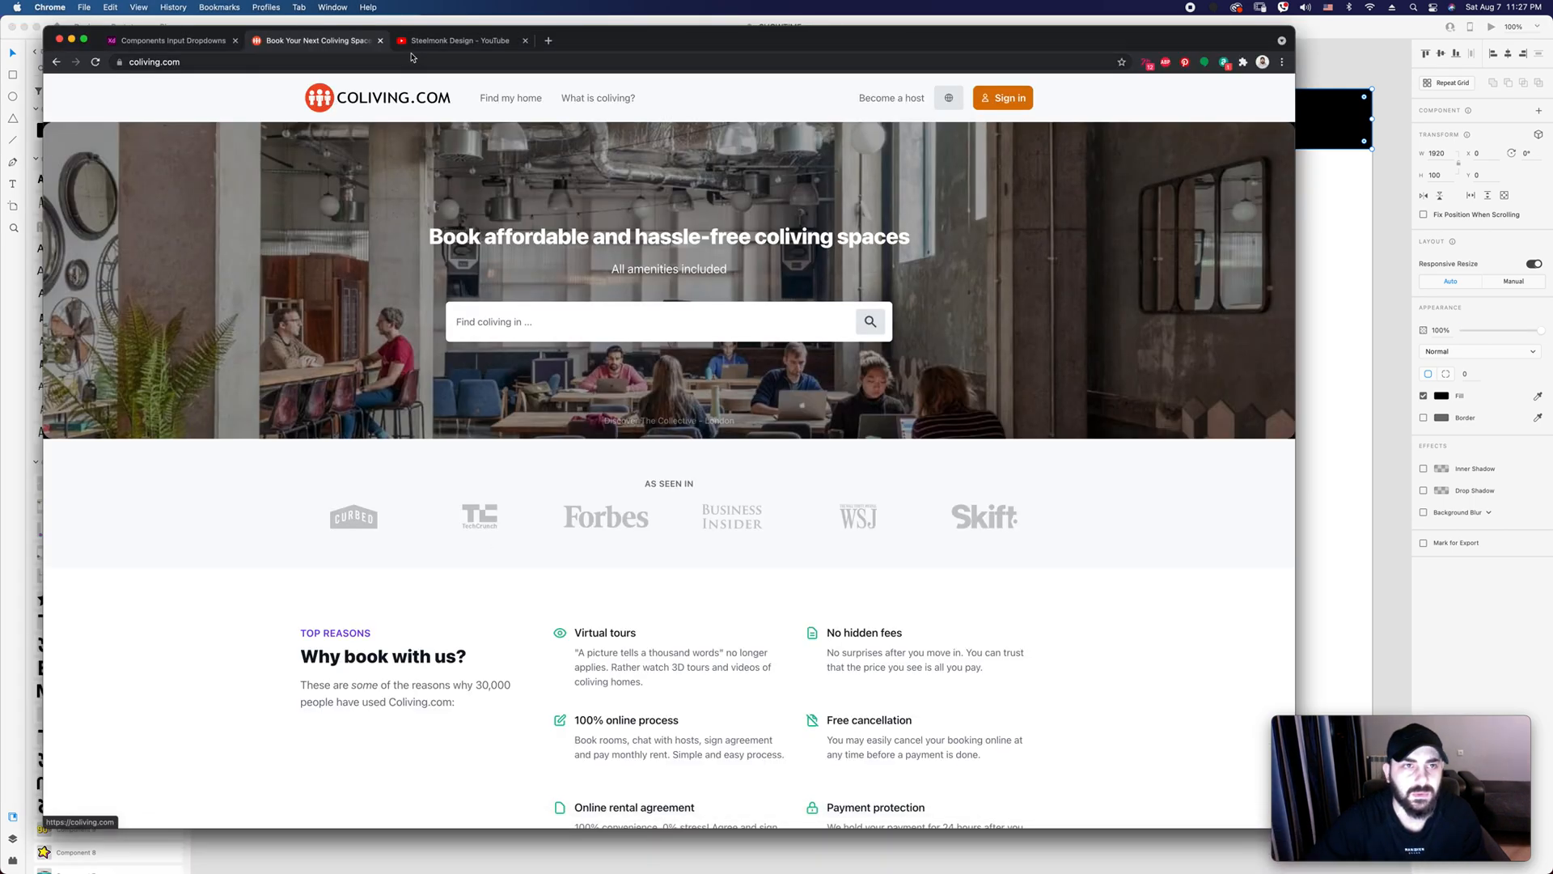
left_click(547, 42)
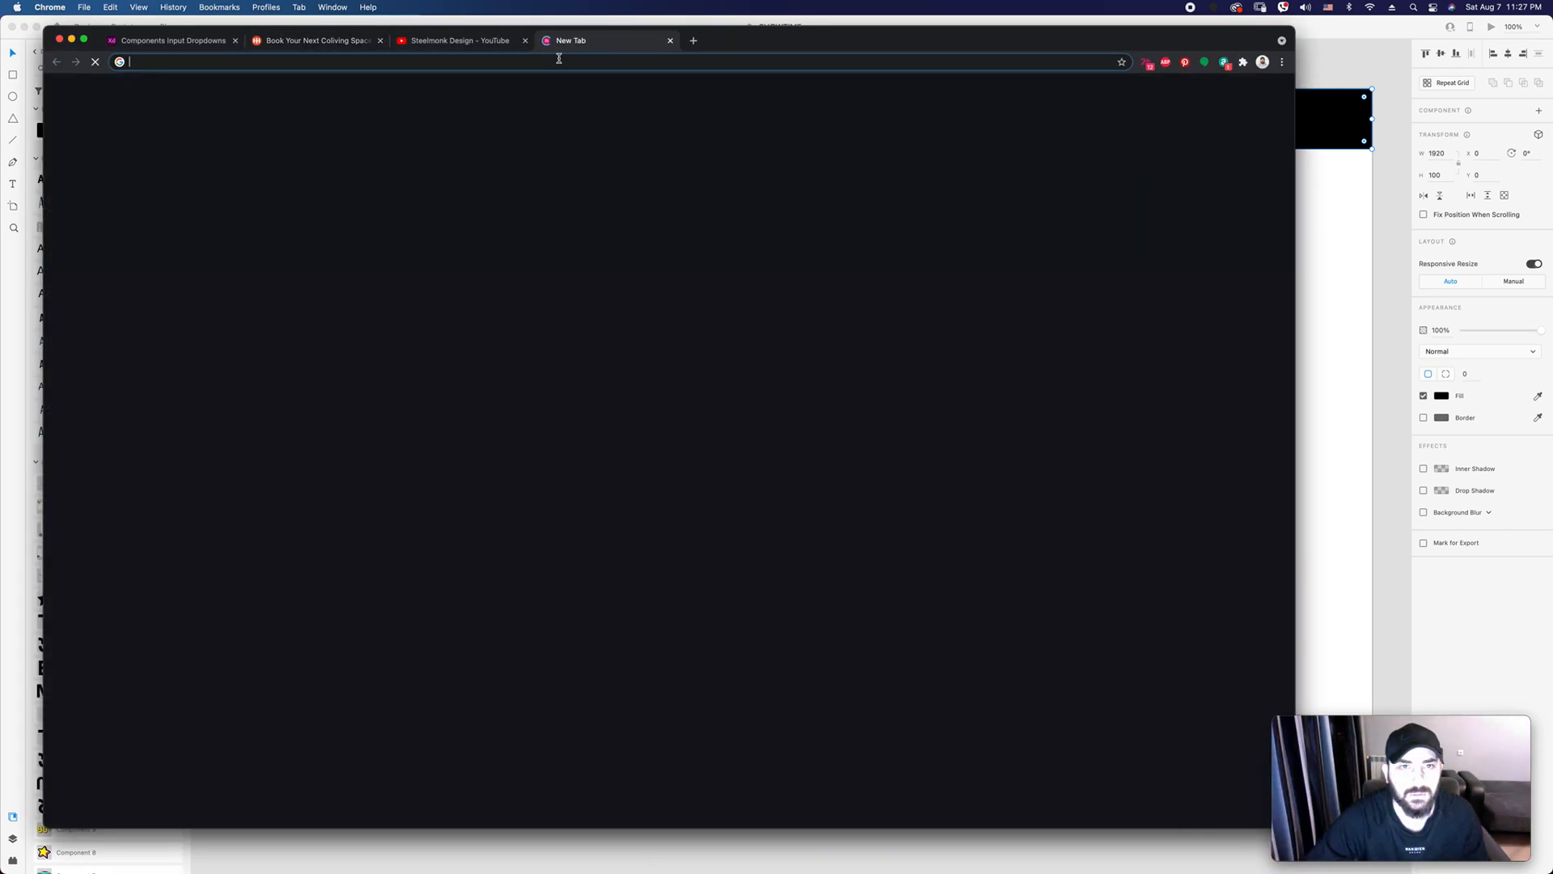
key("super+w")
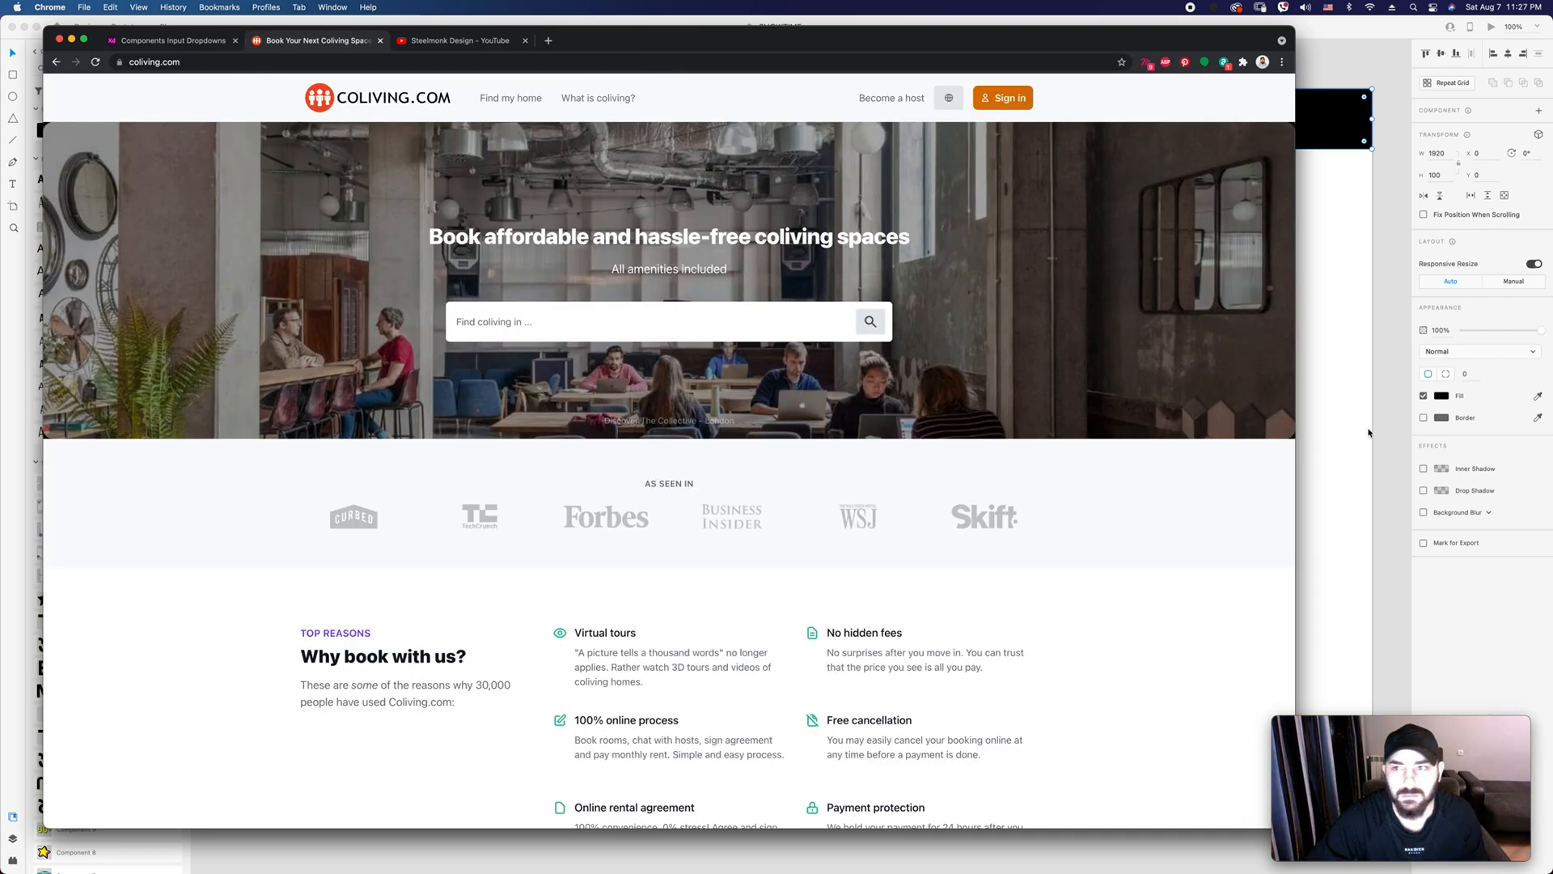
key("super+Tab")
Step: Add the text STEELMONK on the white area of the artboard
key("t")
left_click(672, 360)
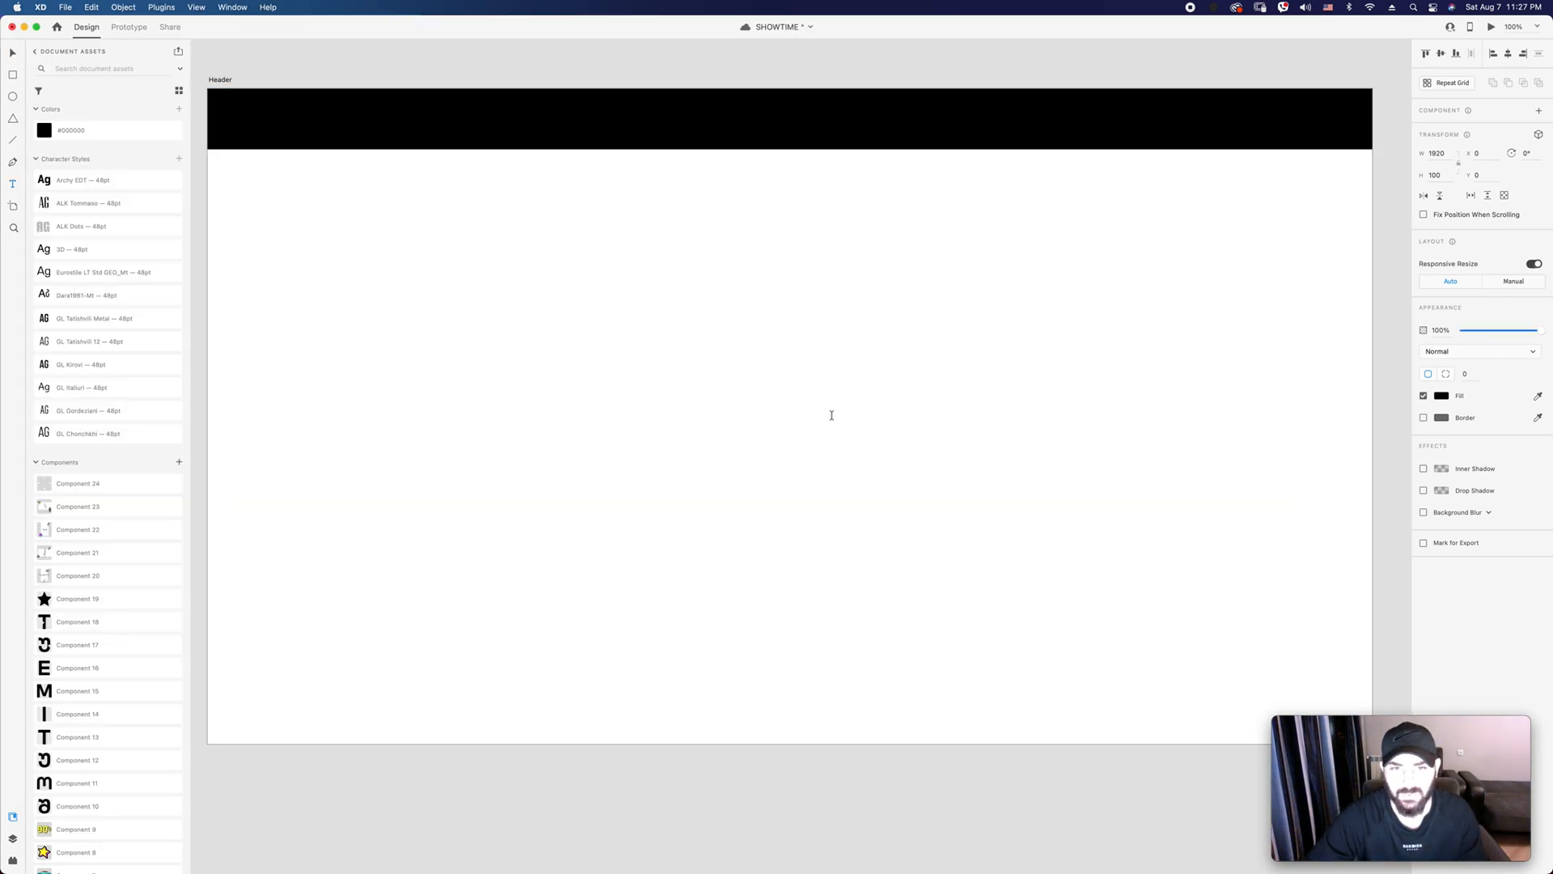
type("STE")
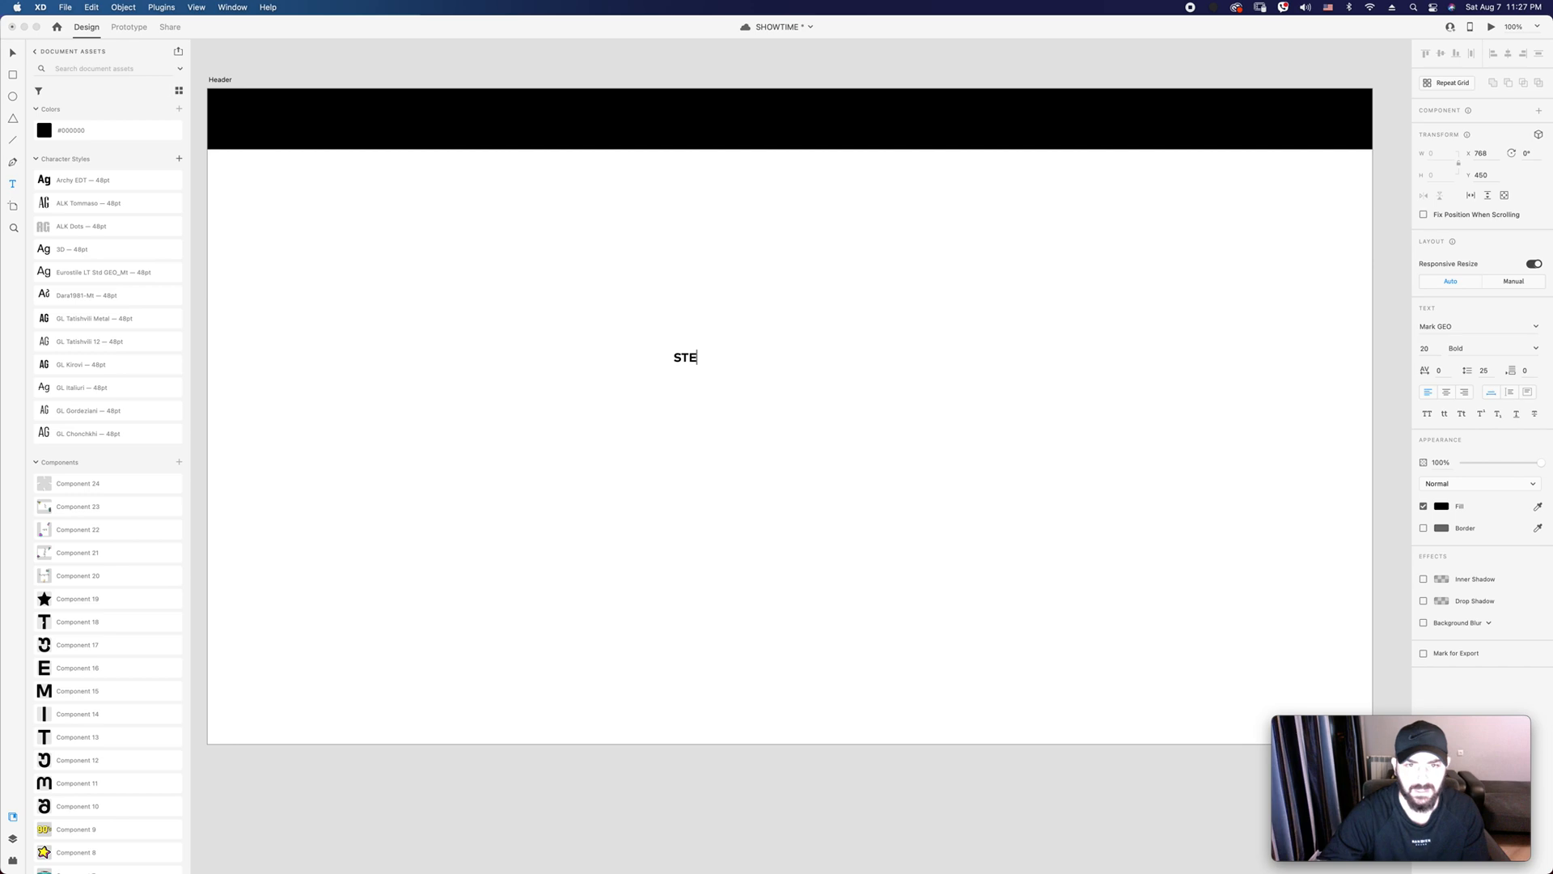
type("ELMONK")
key("Escape")
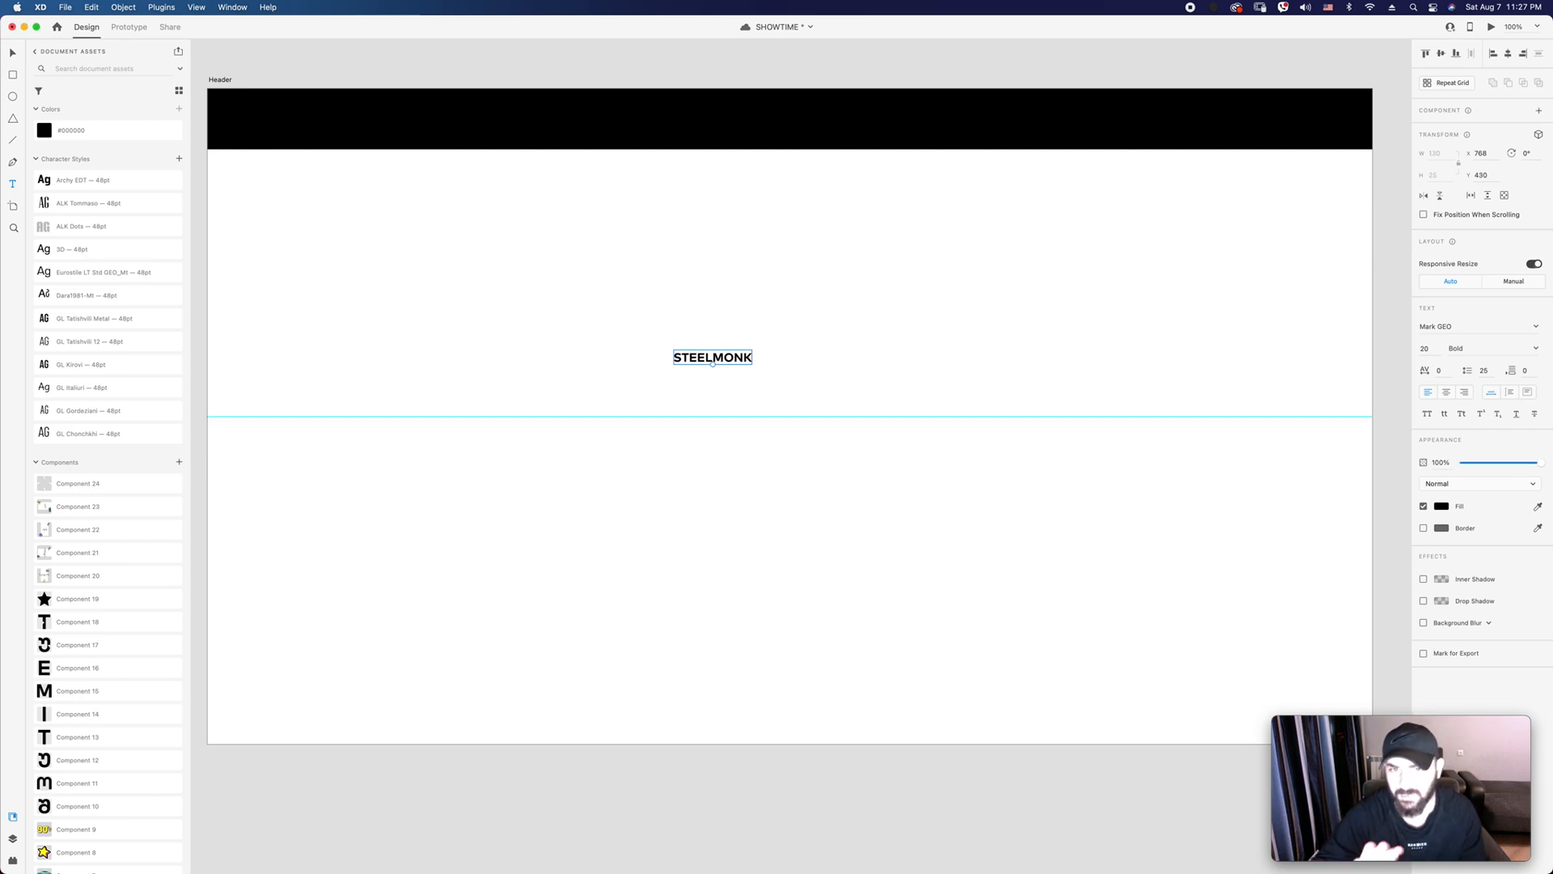
Step: Increase the character spacing of the STEELMONK text to 150
left_click(1441, 369)
key("shift+Up")
key("shift+Up")
key("shift+Up")
key("shift+Up")
key("shift+Up")
key("shift+Up")
key("shift+Up")
key("shift+Up")
key("shift+Up")
key("shift+Up")
key("shift+Up")
key("shift+Up")
key("shift+Up")
key("shift+Up")
key("shift+Up")
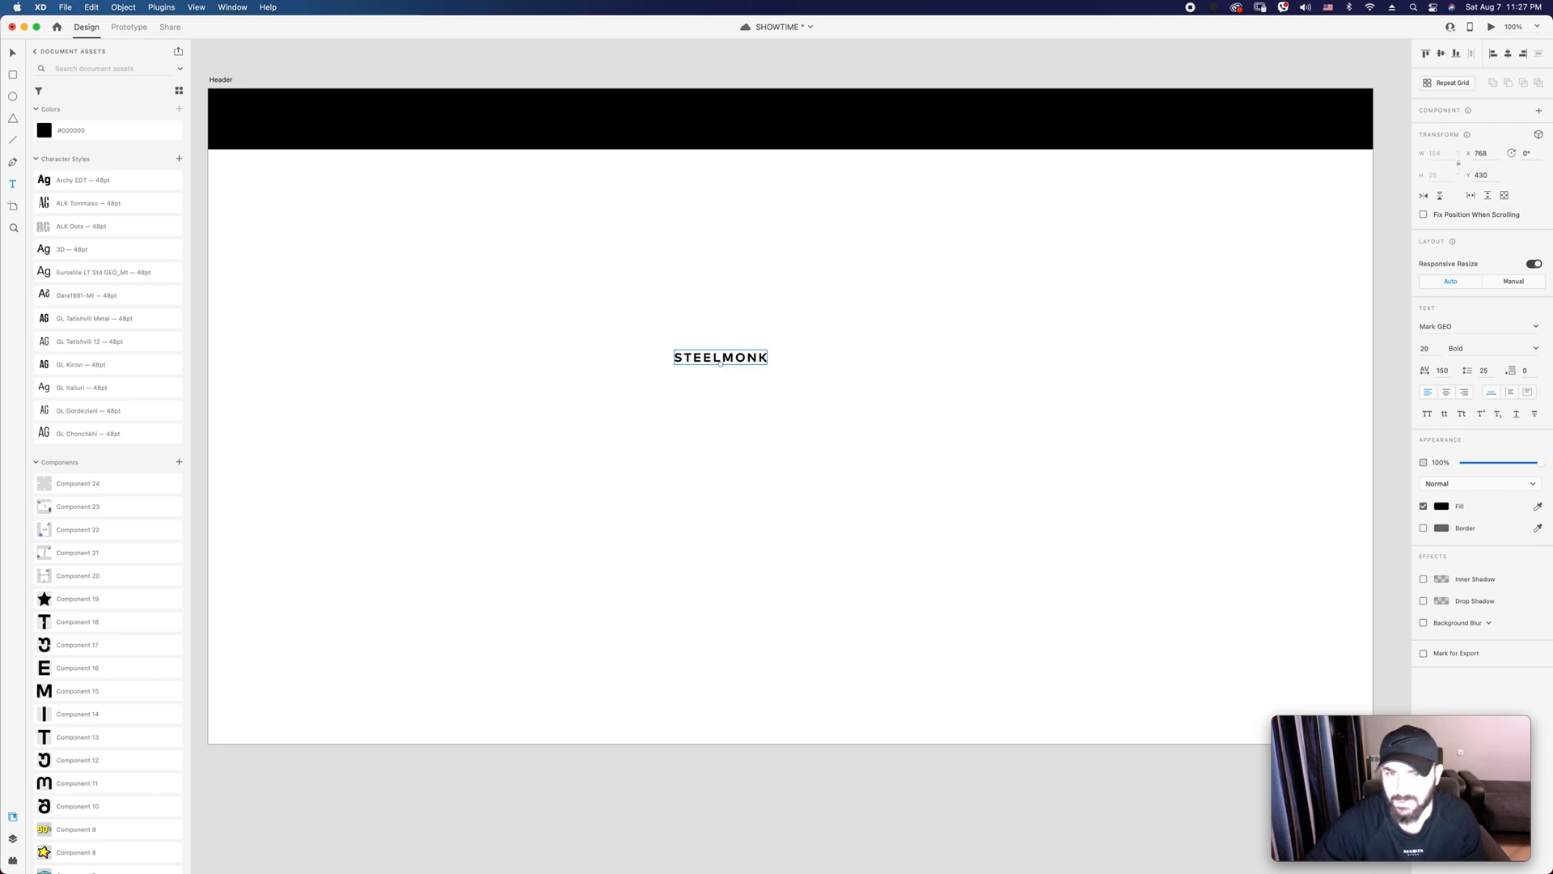
Step: Set the STEELMONK text to the Urbane font in Demi Bold at size 18
left_click(1448, 326)
type("Ur")
key("Return")
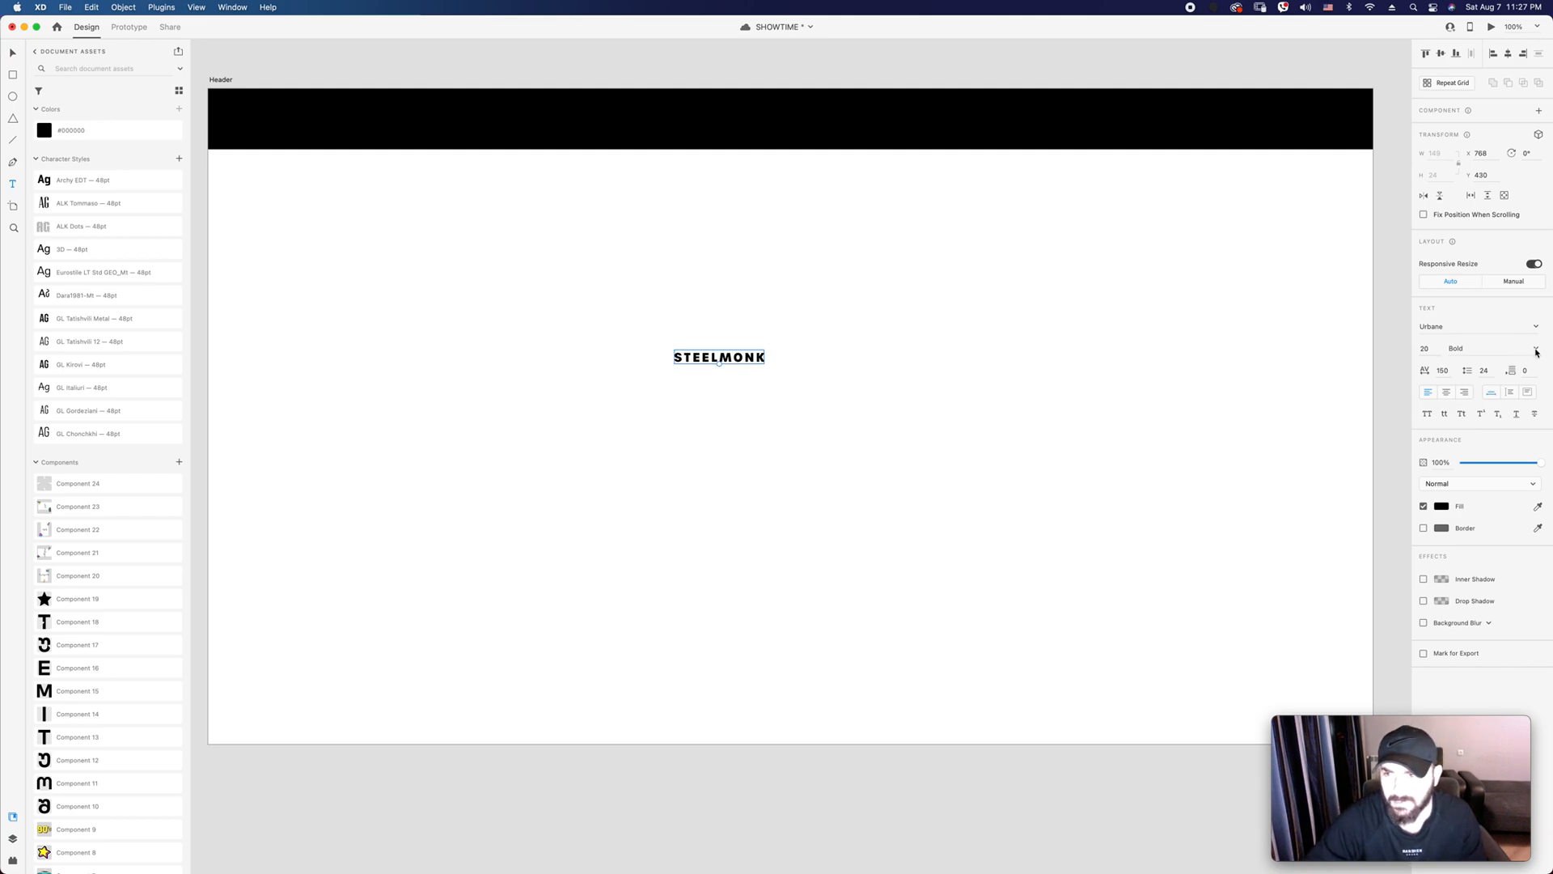
left_click(1535, 349)
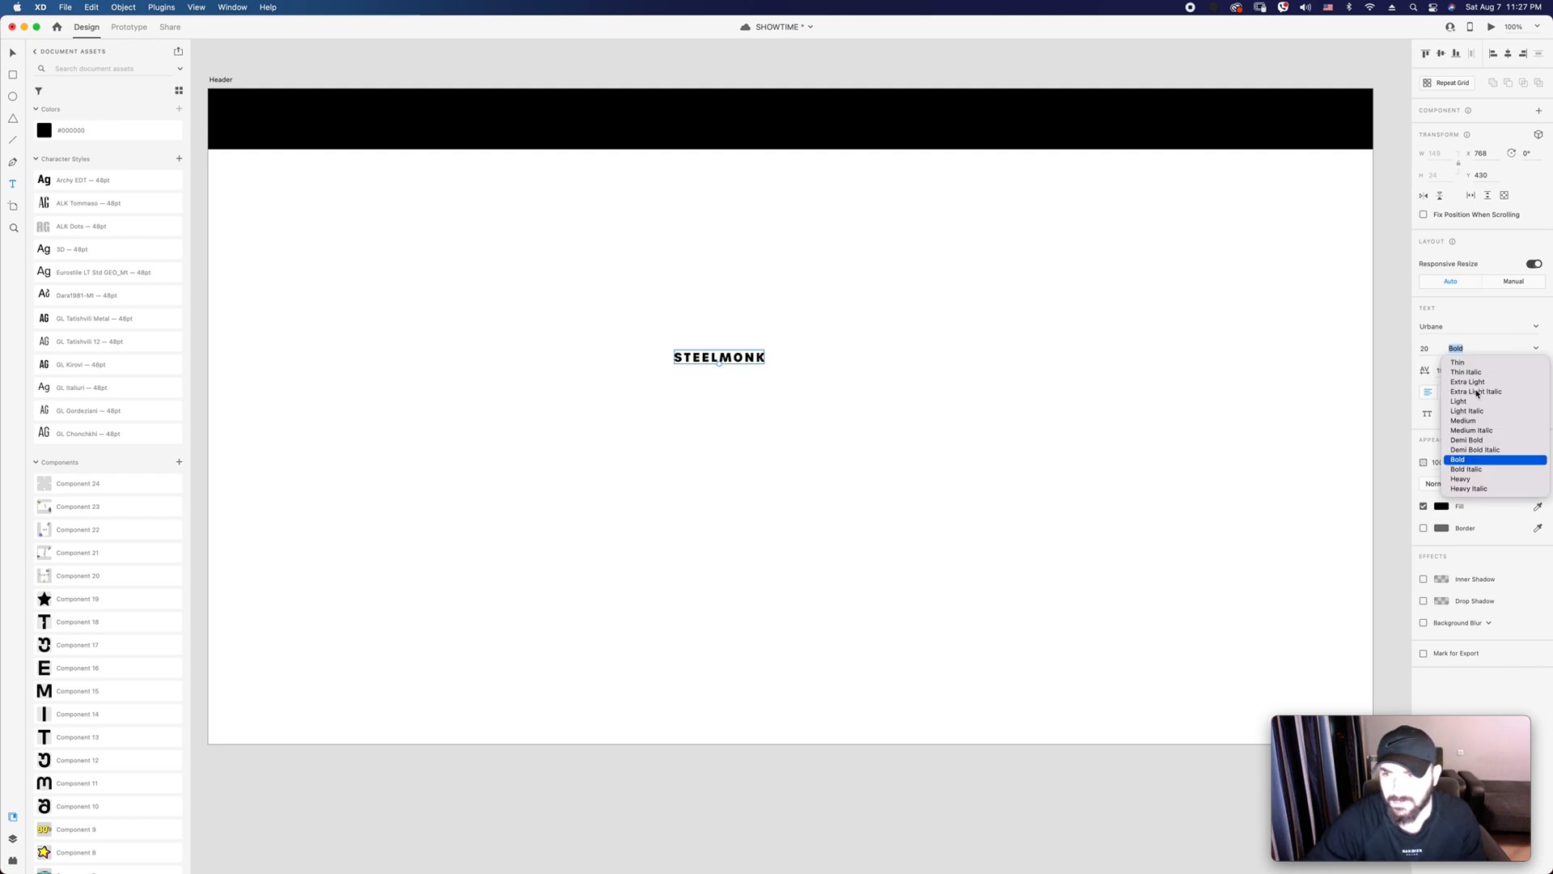
left_click(1465, 439)
left_click(1424, 350)
type("18")
key("Return")
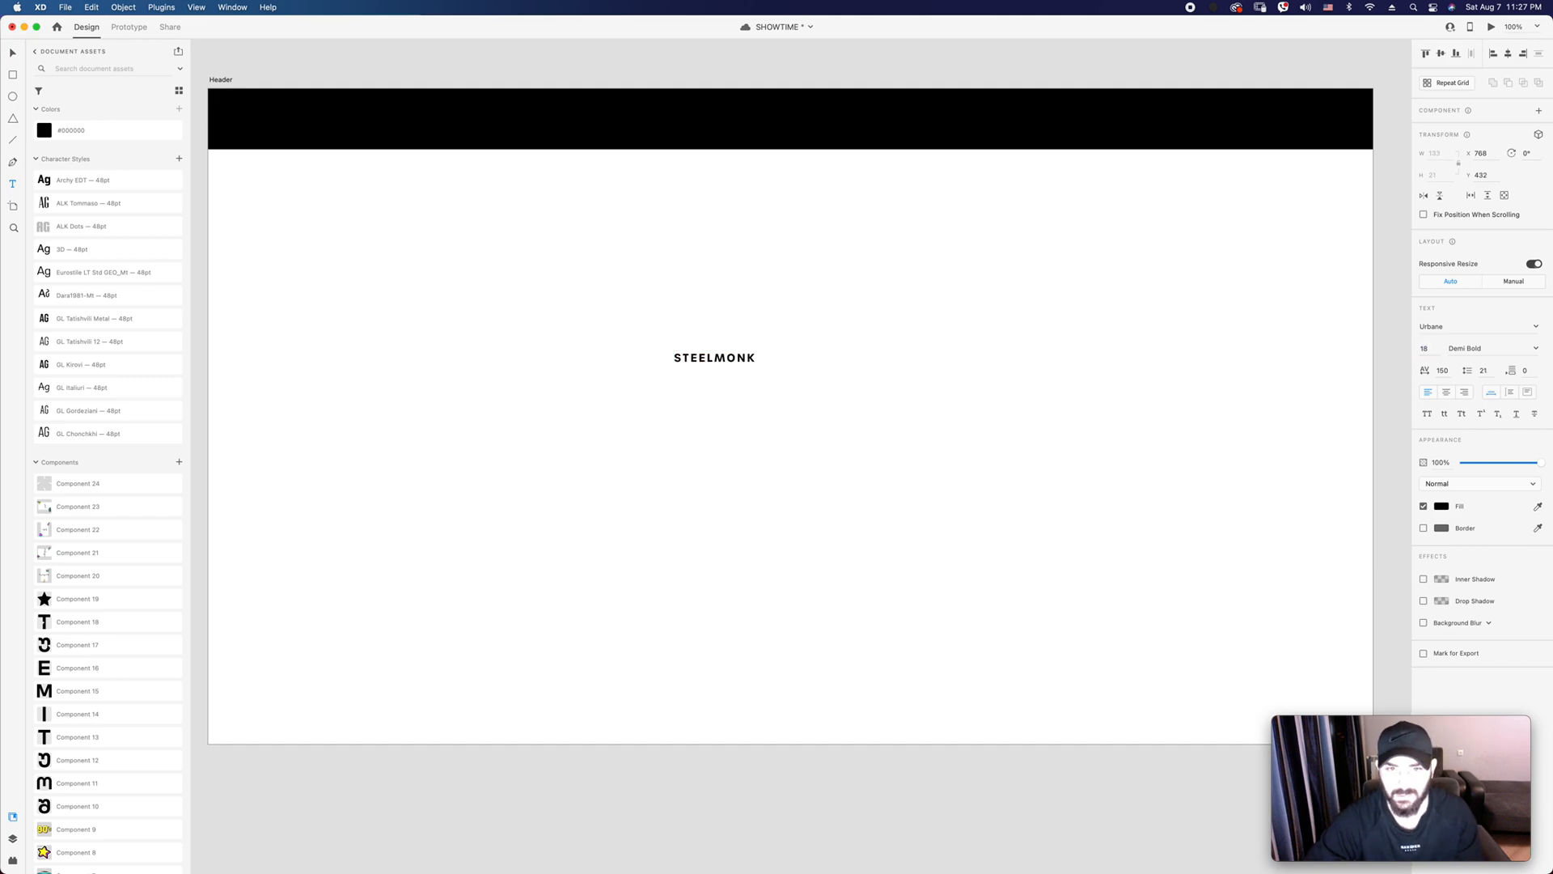
Step: Set the character spacing of the STEELMONK text to 250
left_click(1444, 371)
type("250")
key("Return")
left_click(967, 396)
left_click_drag(888, 459, 678, 313)
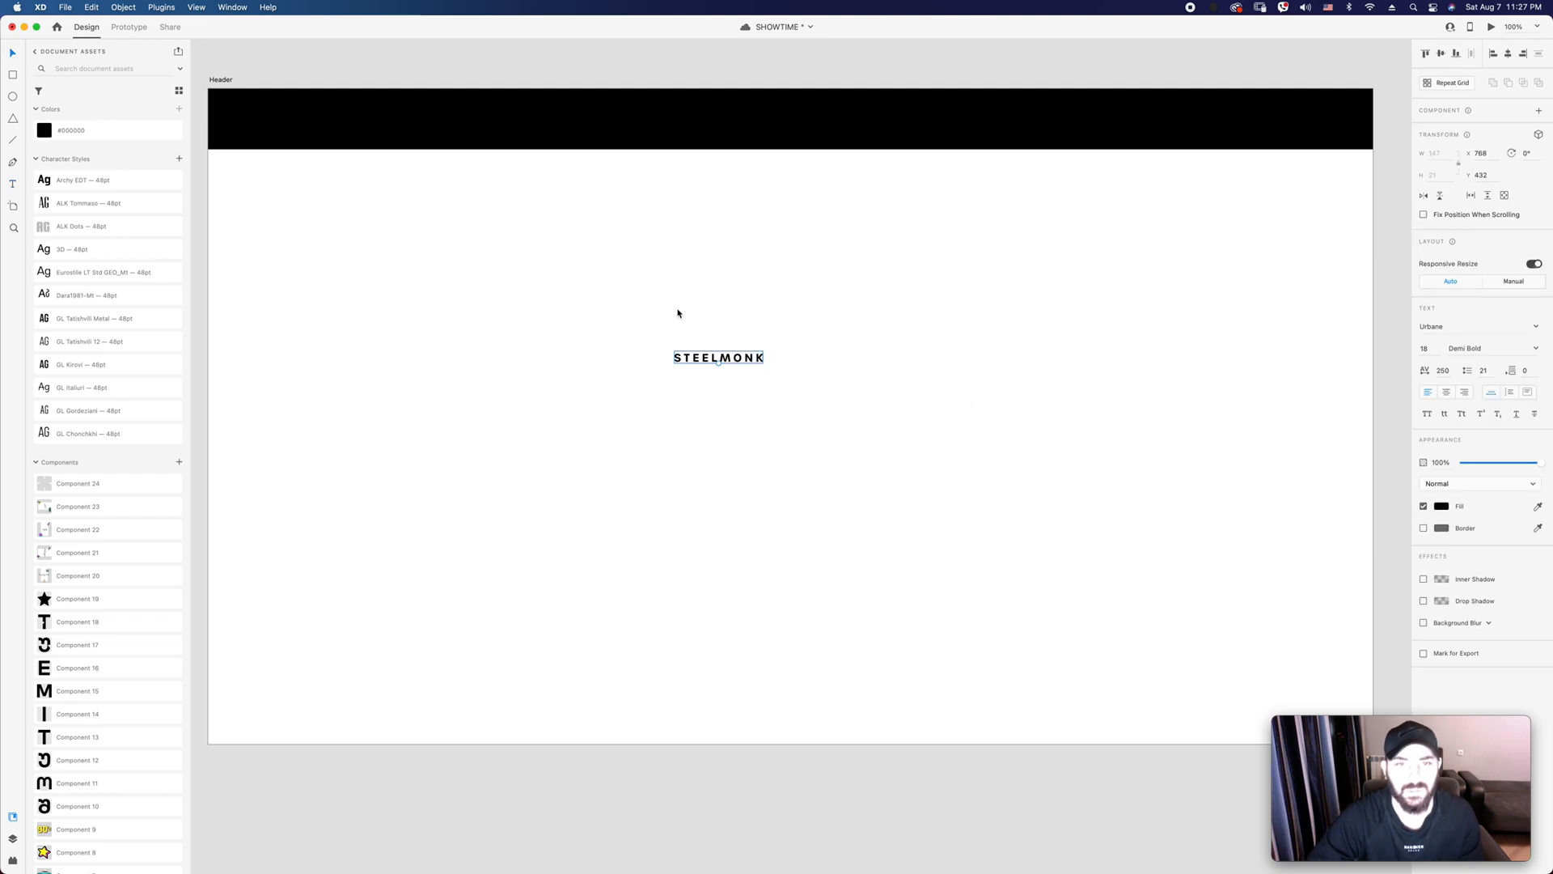
Step: Move the STEELMONK text onto the black header bar and change its fill to white
left_click(1444, 511)
left_click(1489, 511)
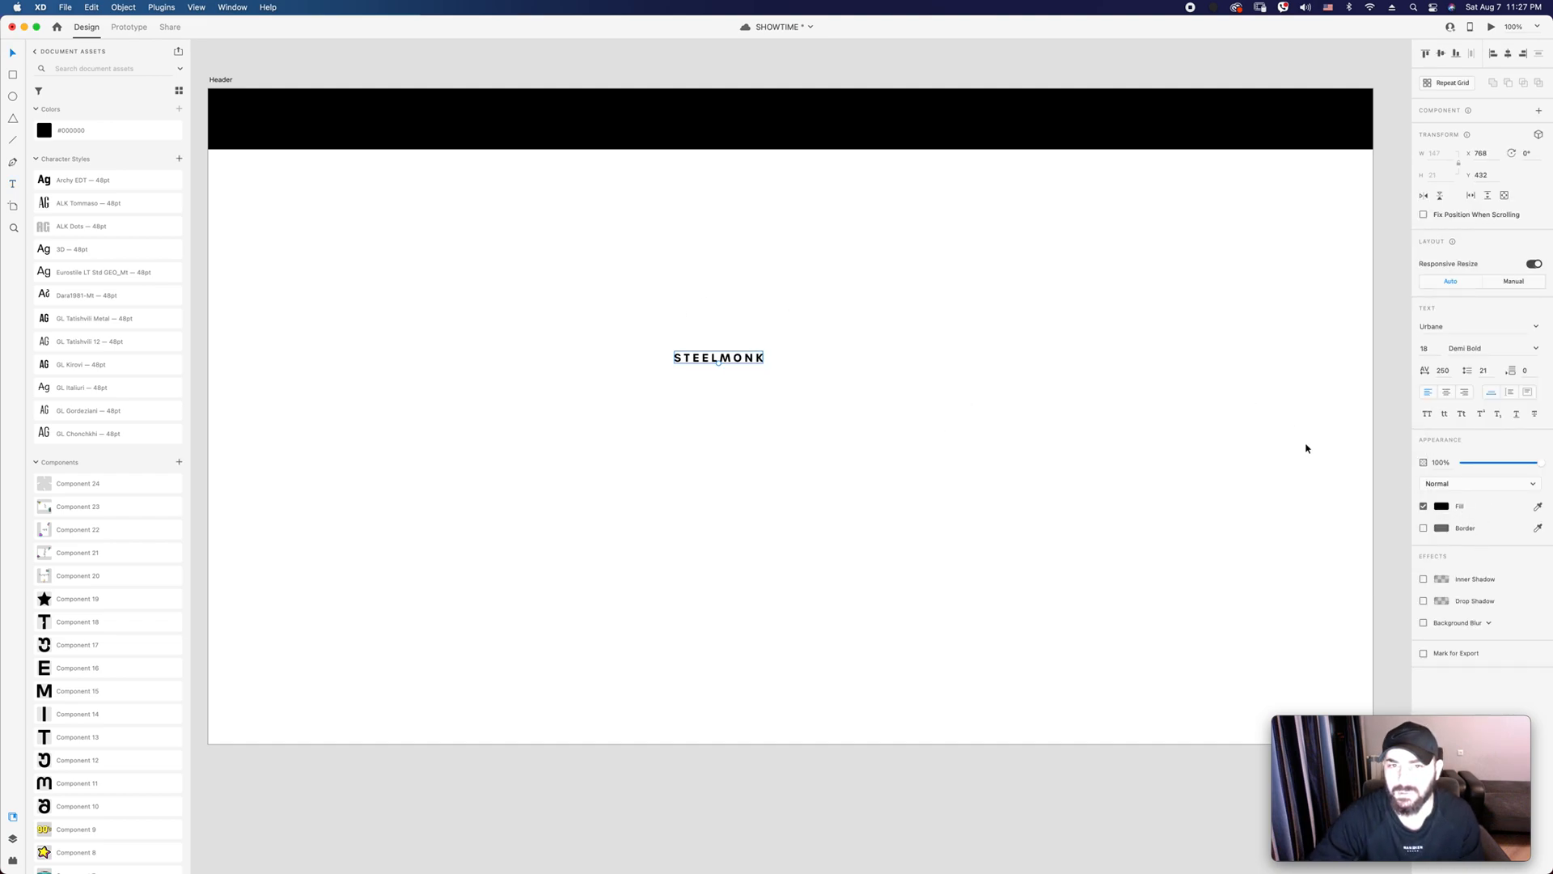
scroll(767, 288, "right", 3)
scroll(597, 295, "left", 3)
left_click_drag(720, 375, 744, 139)
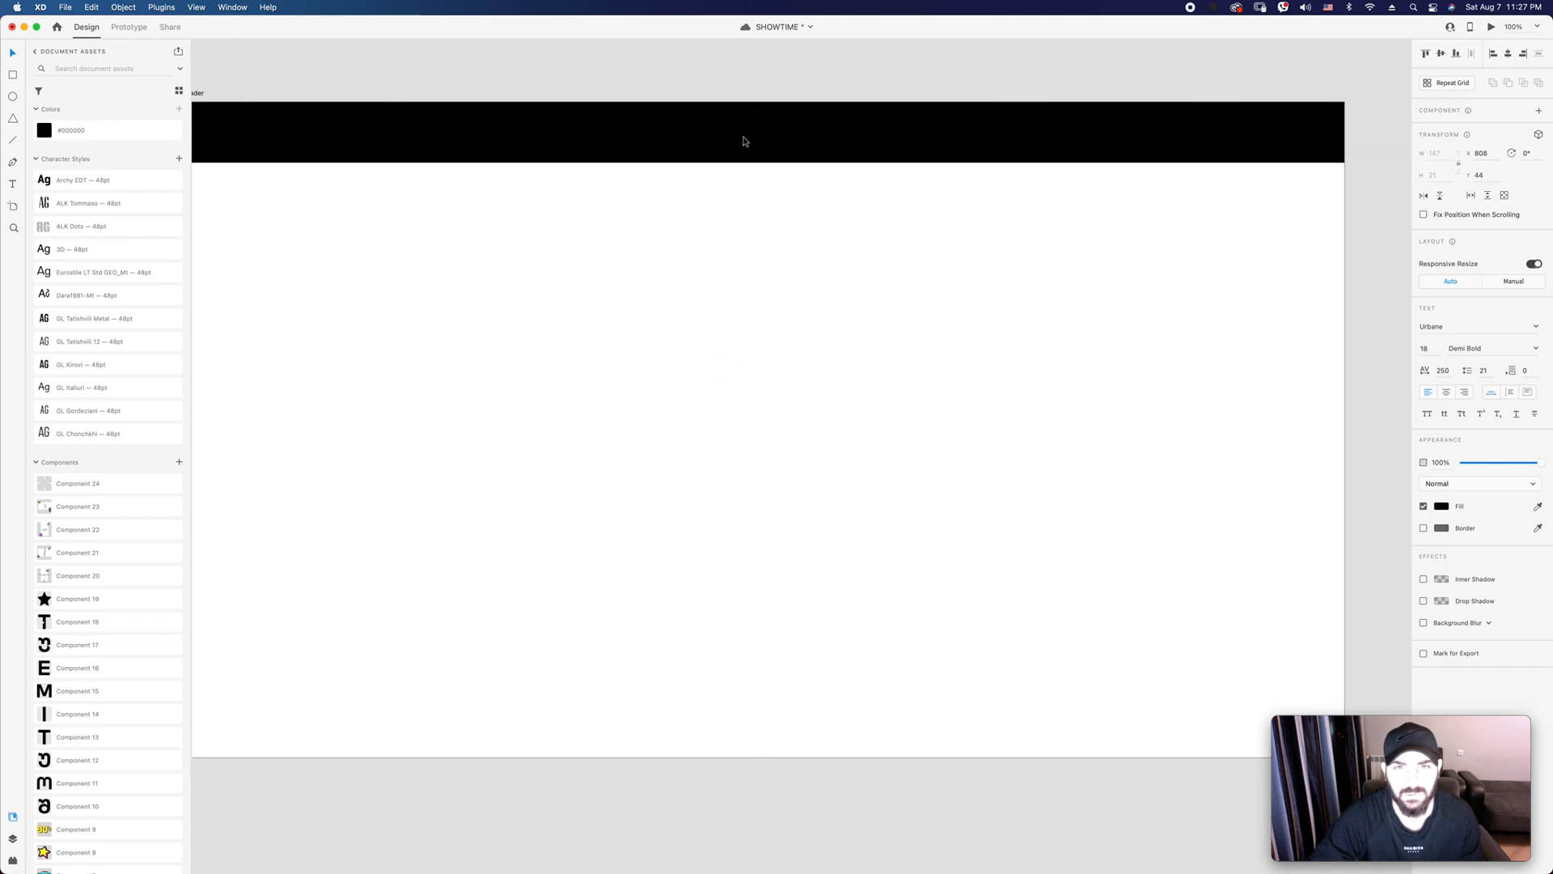
left_click(1442, 507)
left_click(1294, 437)
left_click(1182, 343)
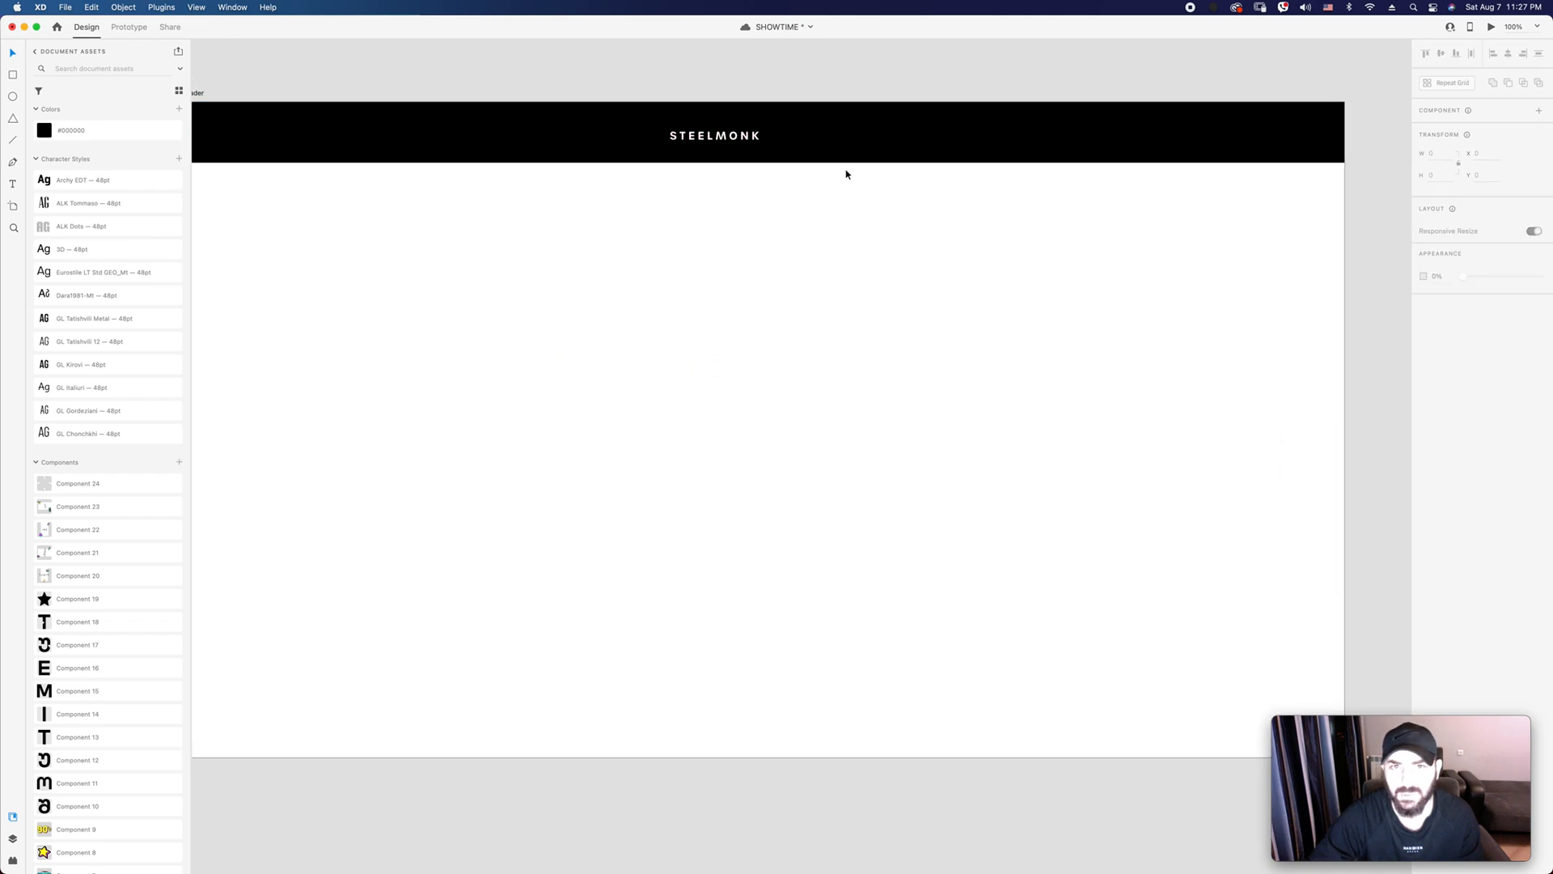
Step: Center the STEELMONK logo text horizontally on the artboard and save the document
left_click(767, 144)
left_click(1505, 55)
left_click(1197, 271)
left_click_drag(1186, 278, 1133, 253)
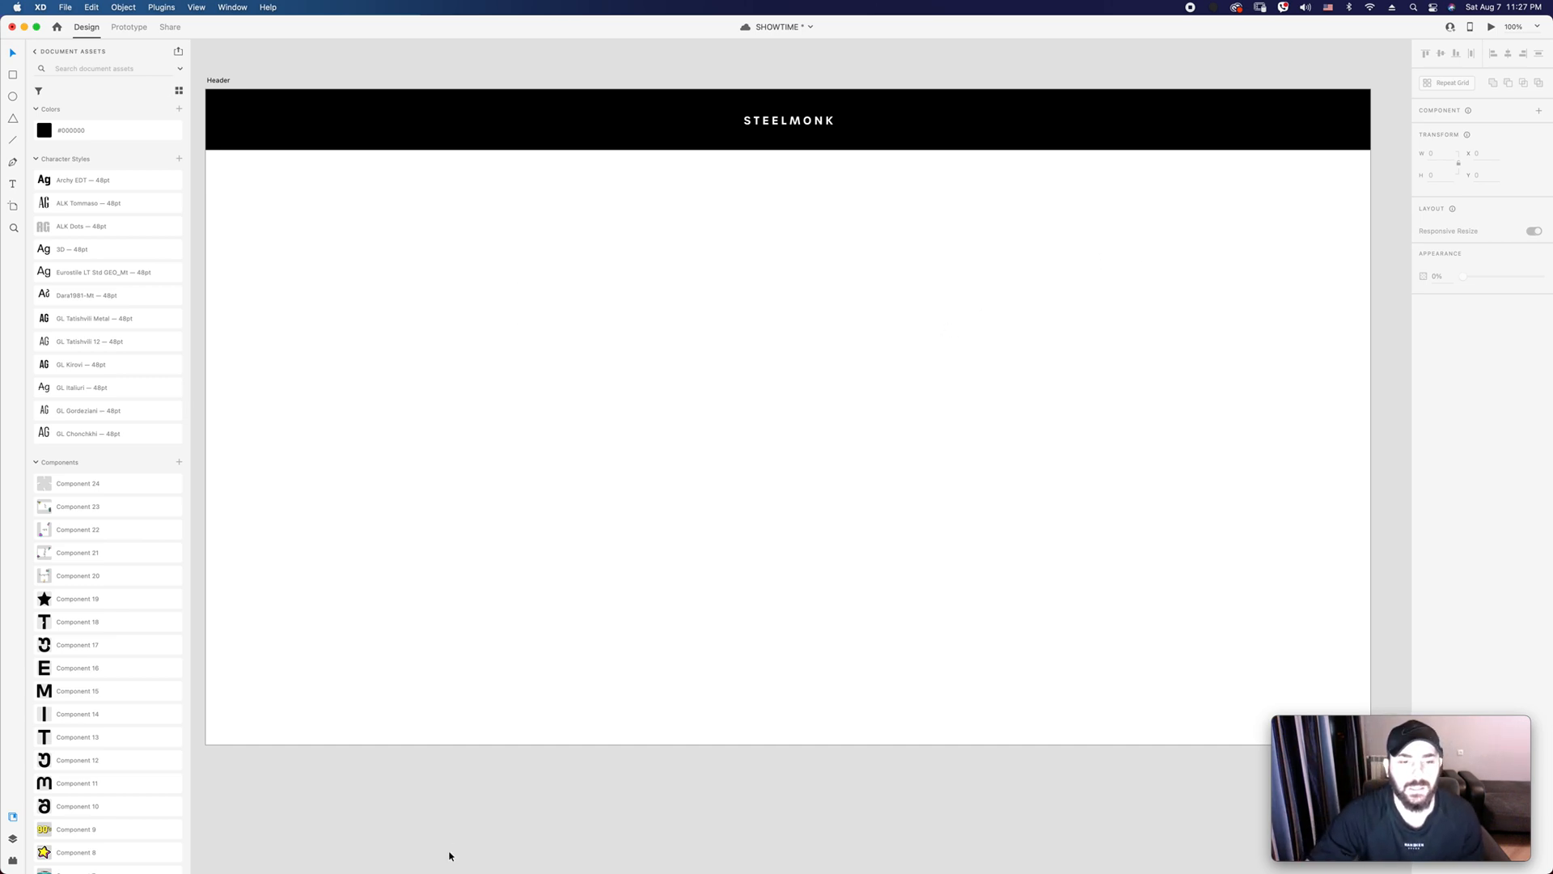
mouse_move(426, 857)
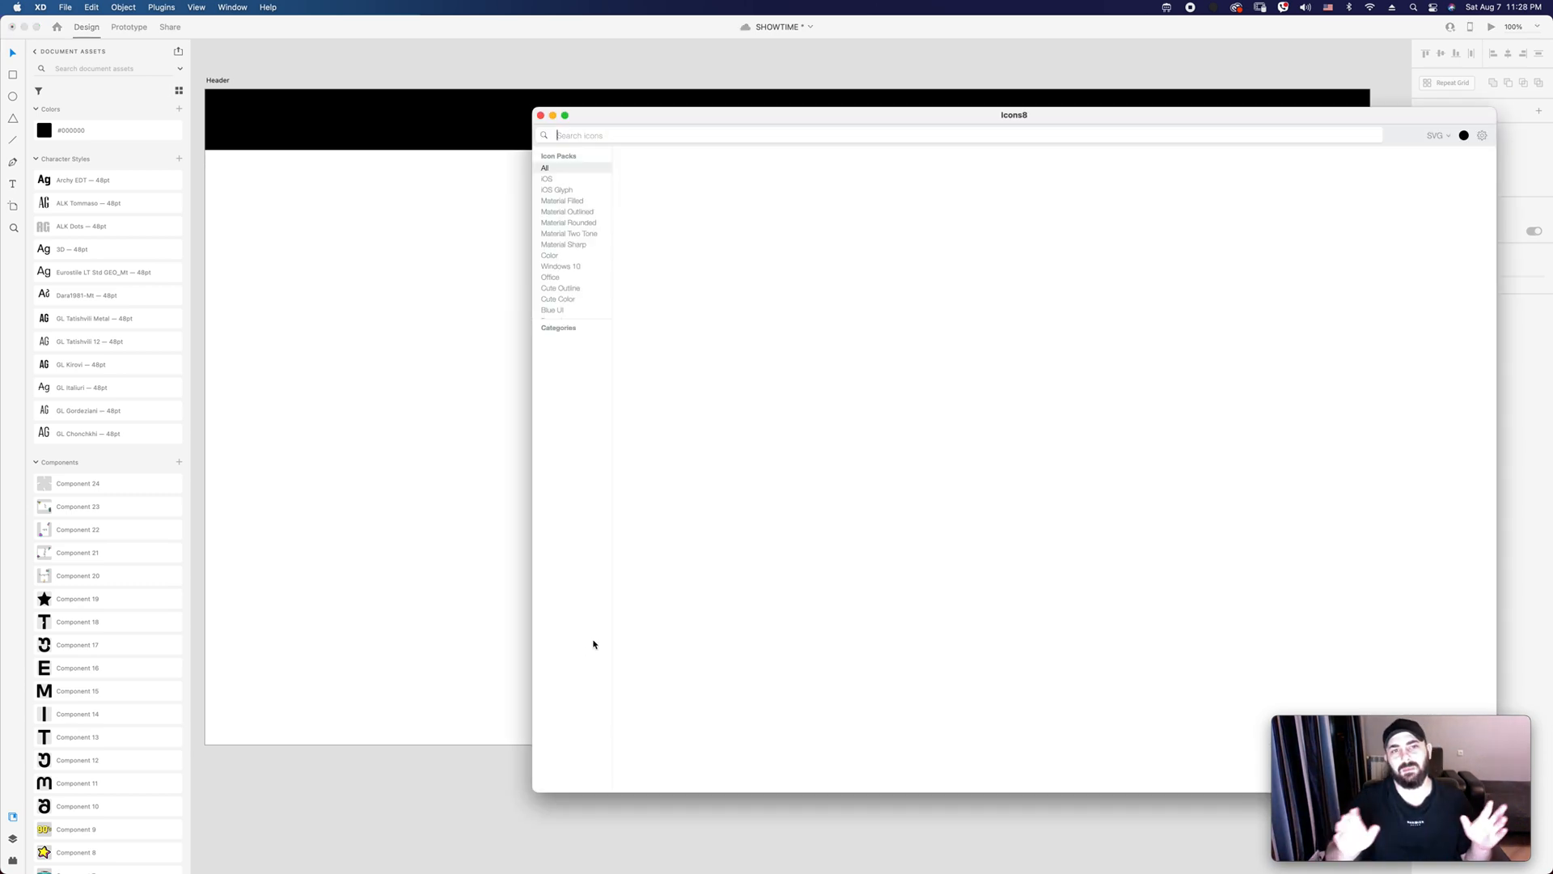
left_click(407, 596)
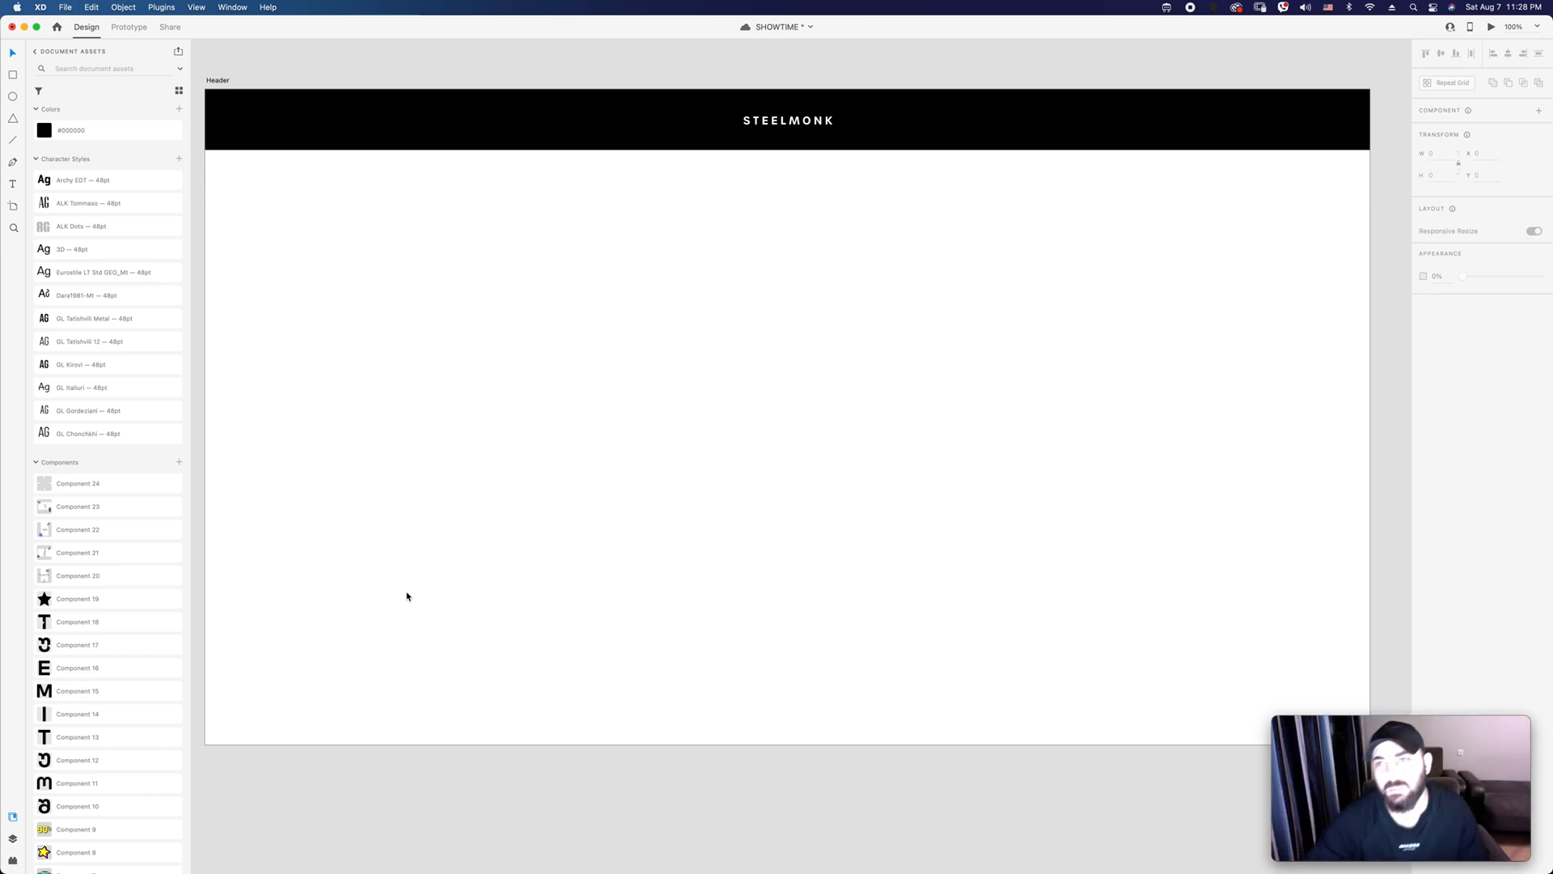
key("super+s")
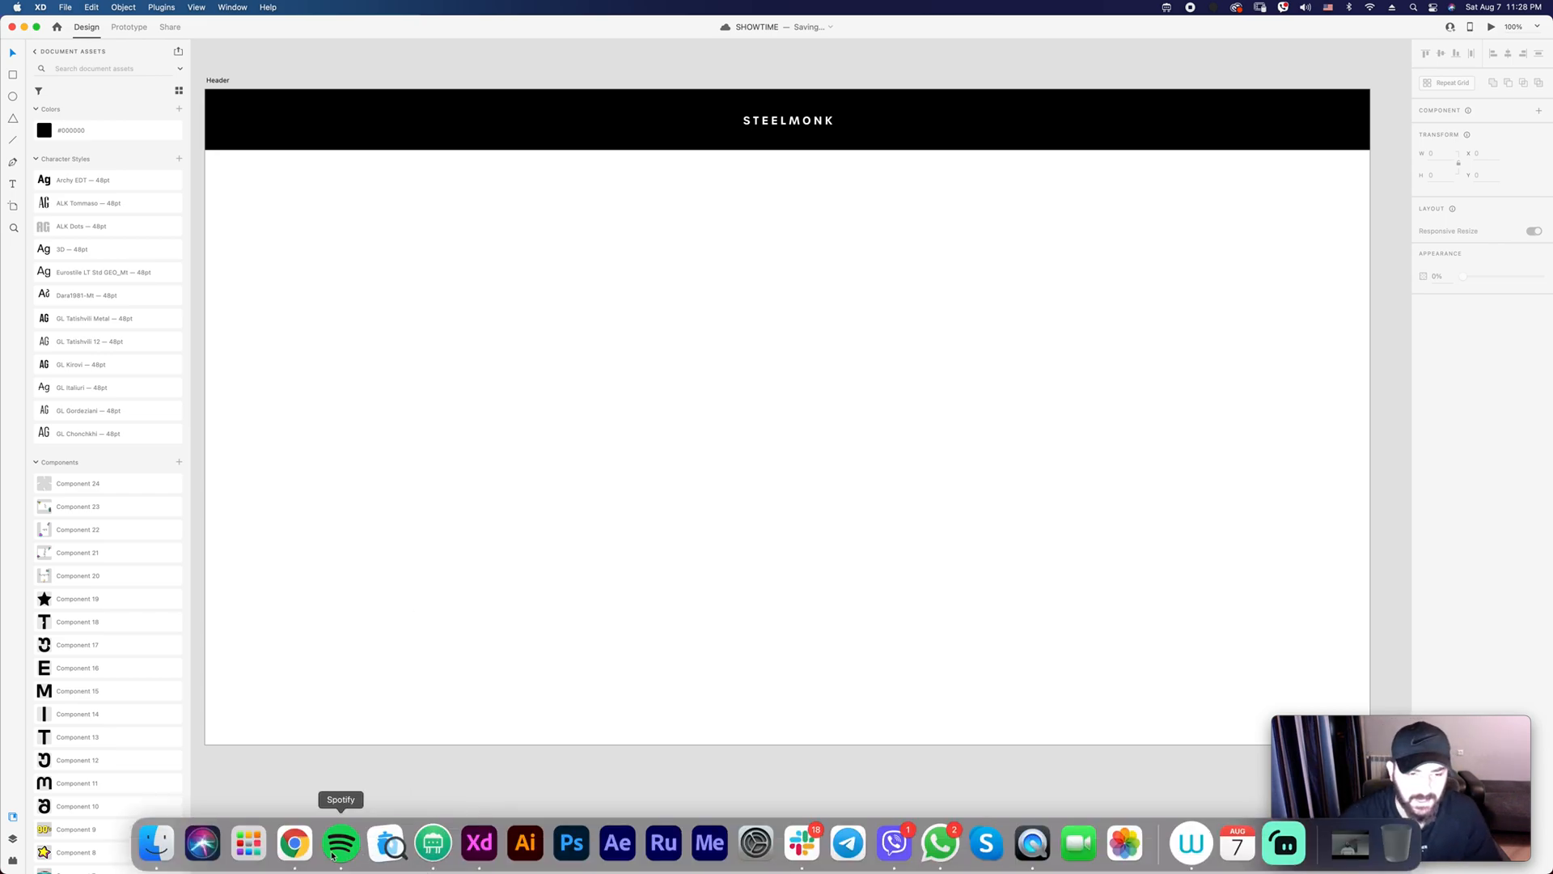
Step: Switch to Chrome, copy the "Find my home" navigation label from coliving.com, and return to the XD document
left_click(294, 845)
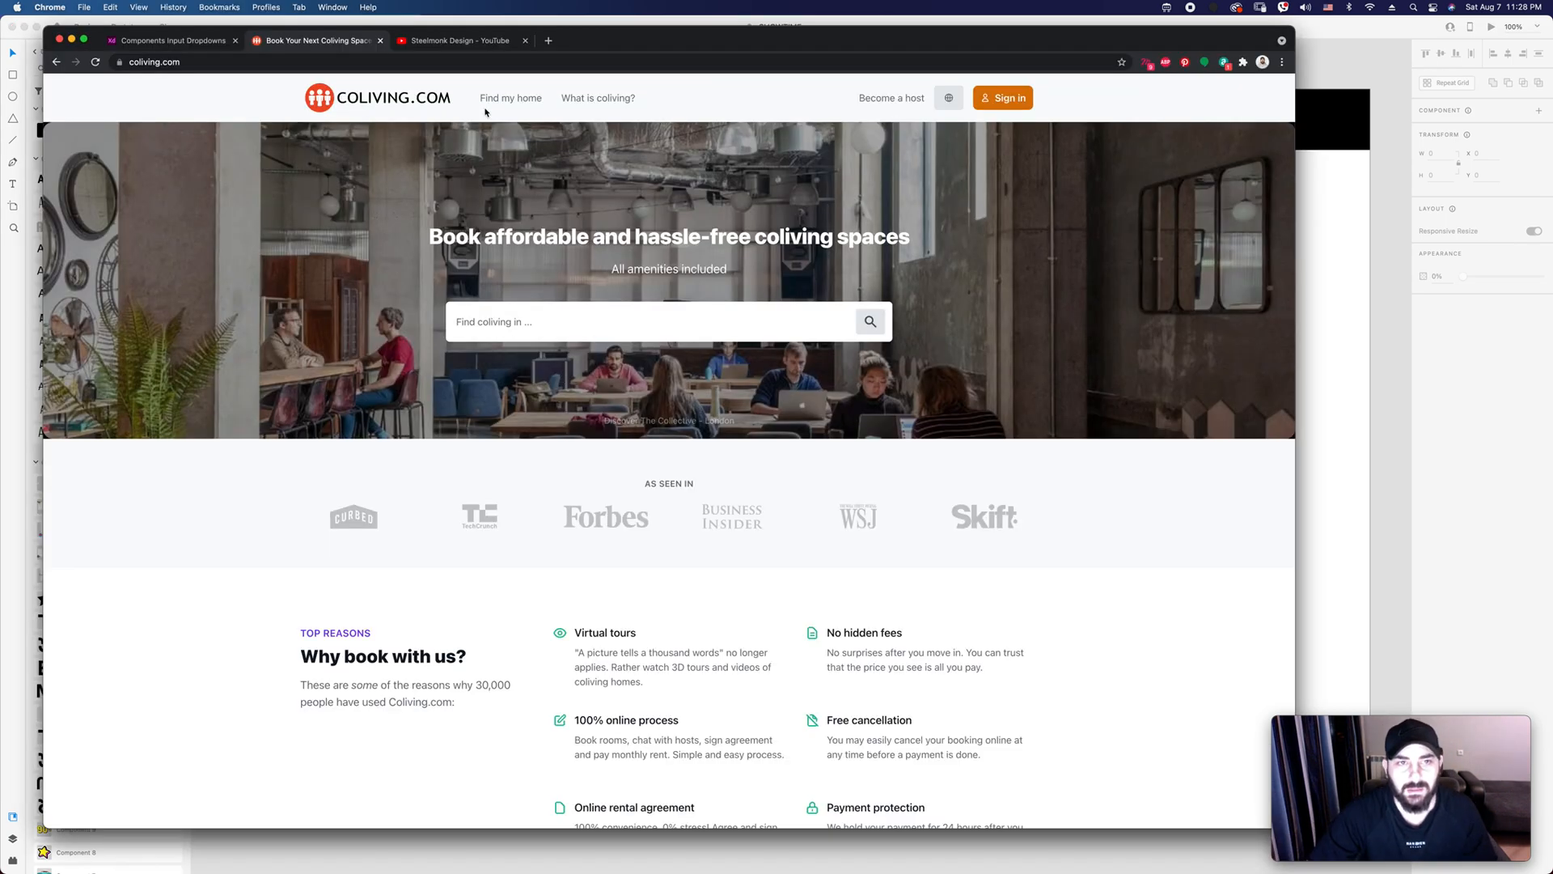
left_click_drag(474, 101, 543, 101)
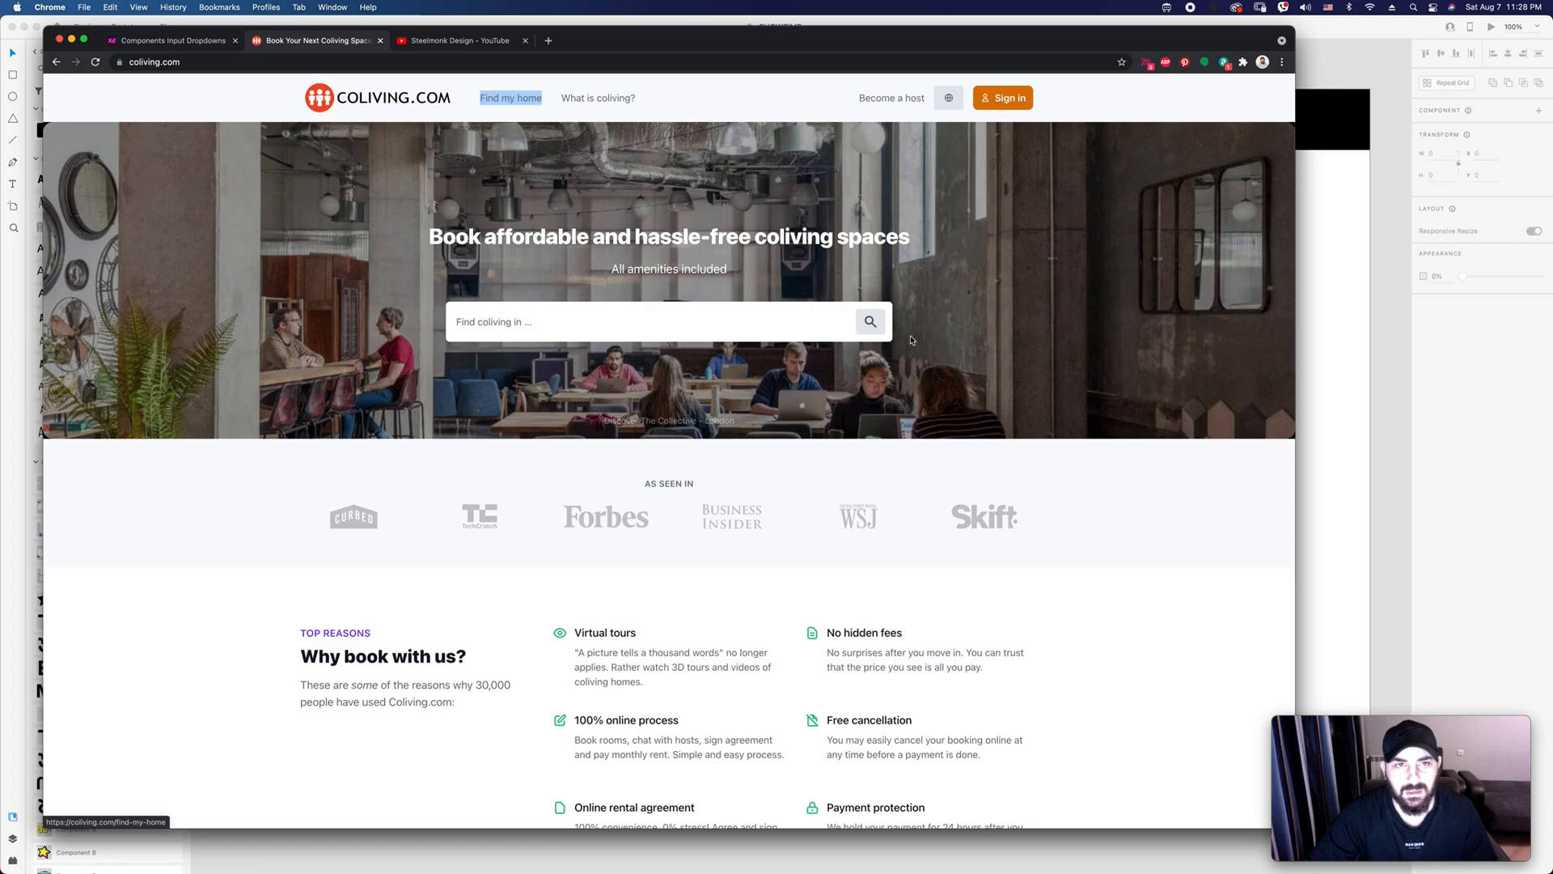
left_click(1305, 420)
Step: Paste the copied "Find my home" label as new text and move it onto the left part of the header bar
left_click(628, 402)
key("Escape")
left_click_drag(735, 463, 429, 299)
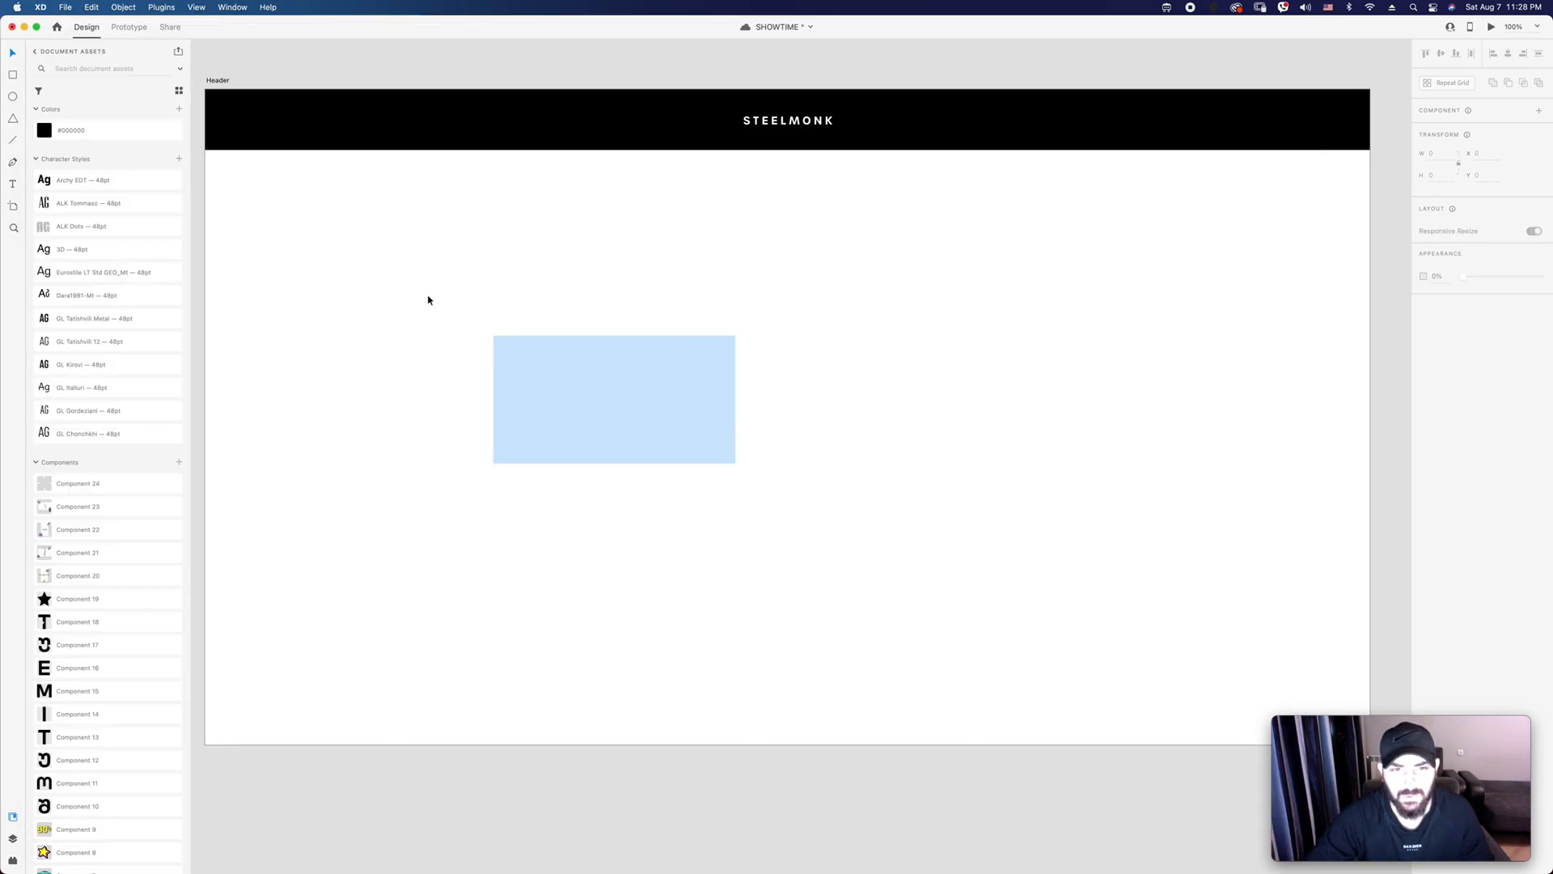
key("t")
left_click(519, 335)
key("super+v")
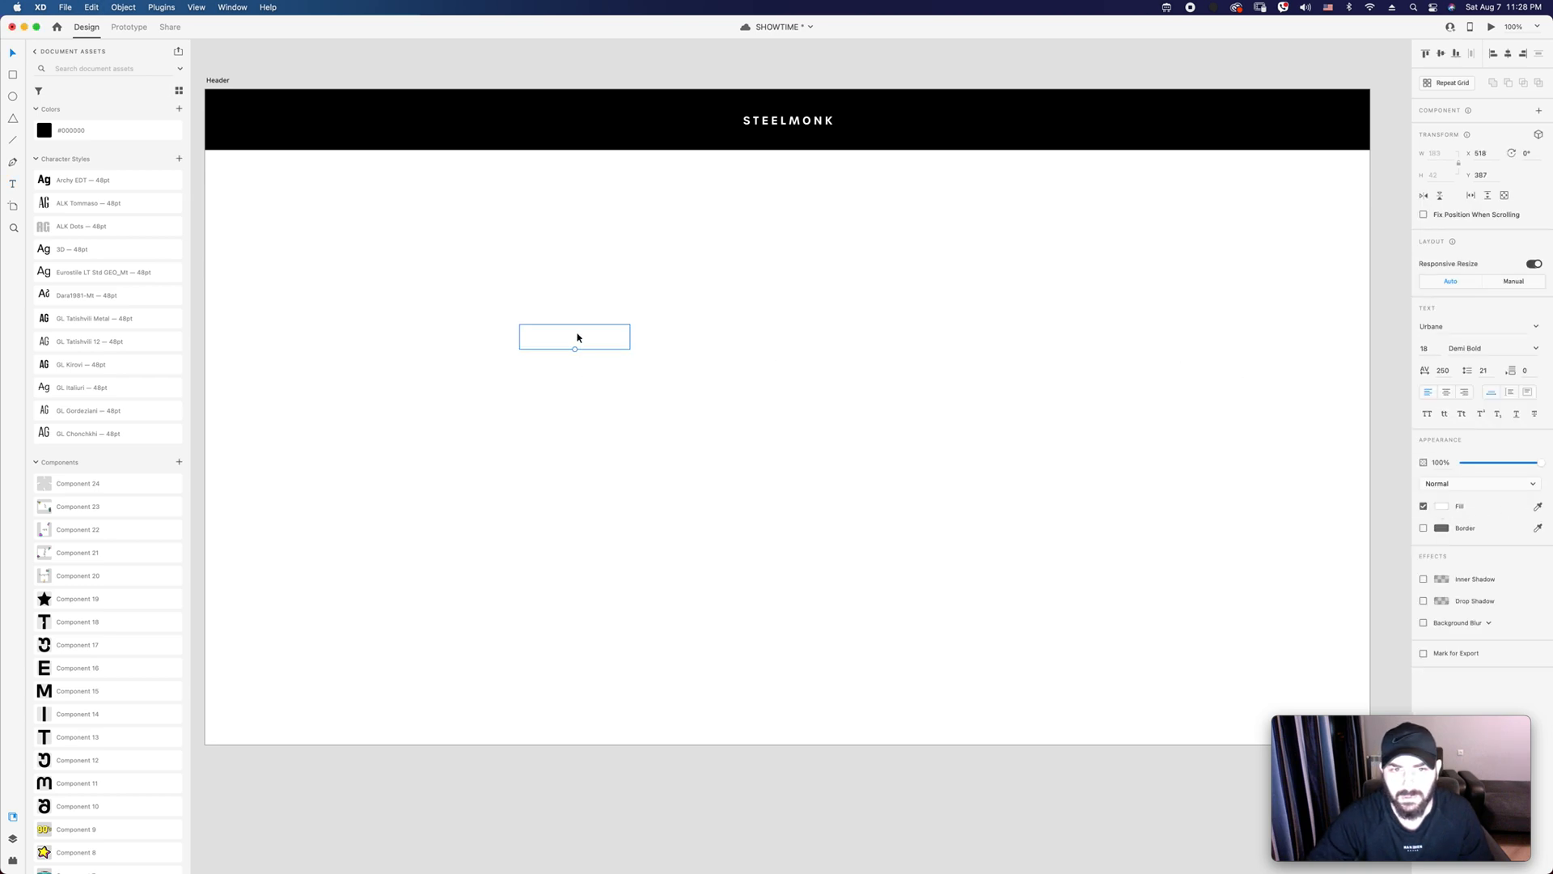
left_click_drag(577, 337, 381, 115)
Step: Set the "Find my home" text to character spacing 0, size 16 and Medium weight
left_click(1443, 372)
type("0")
key("Return")
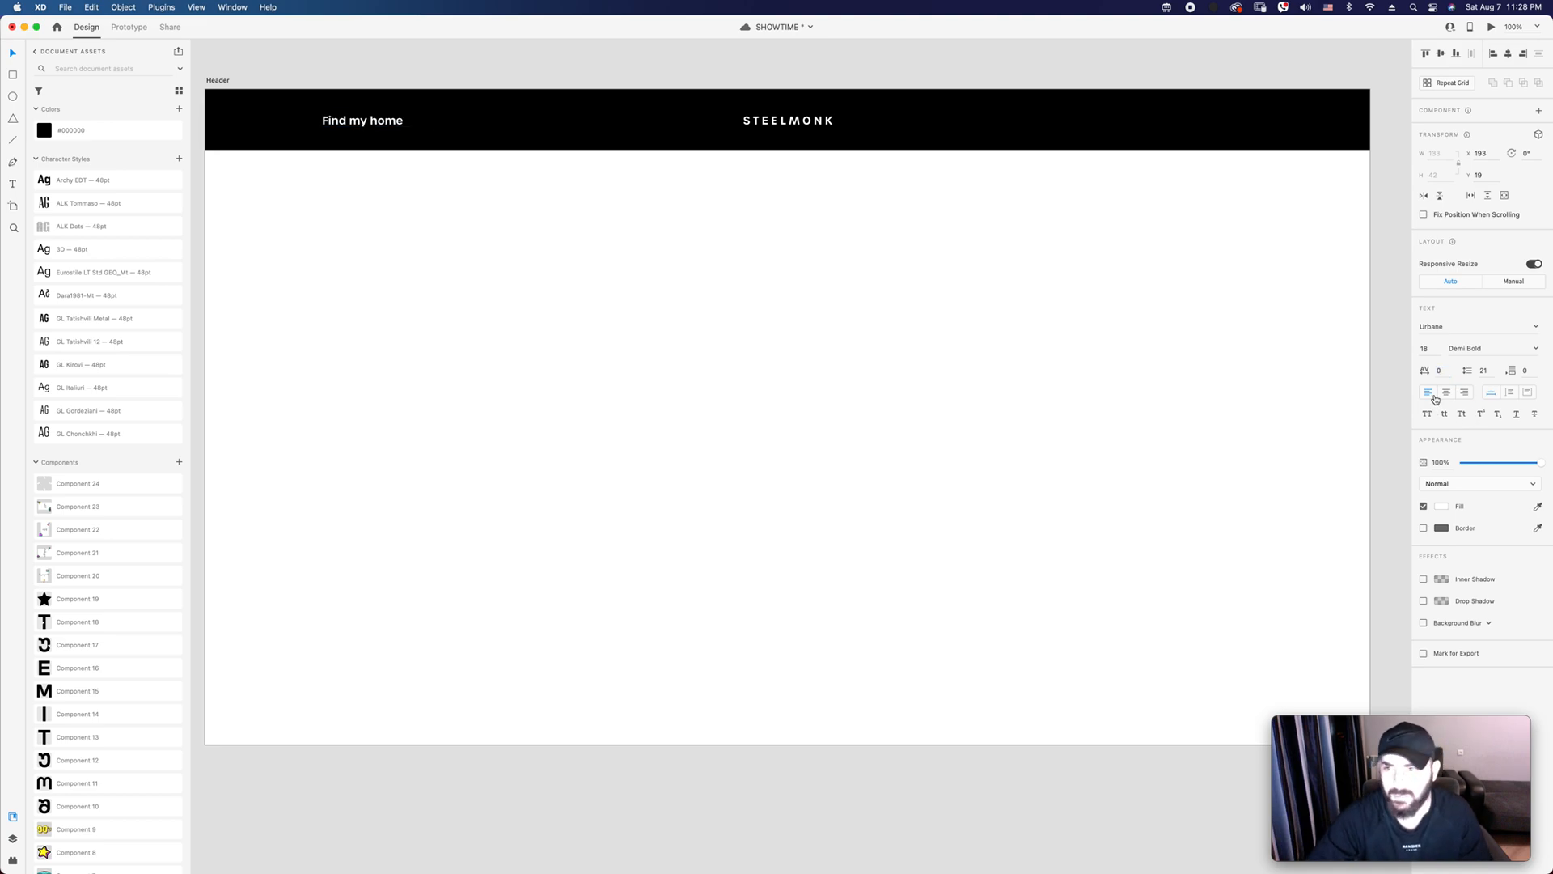
left_click(1433, 353)
type("16")
key("Return")
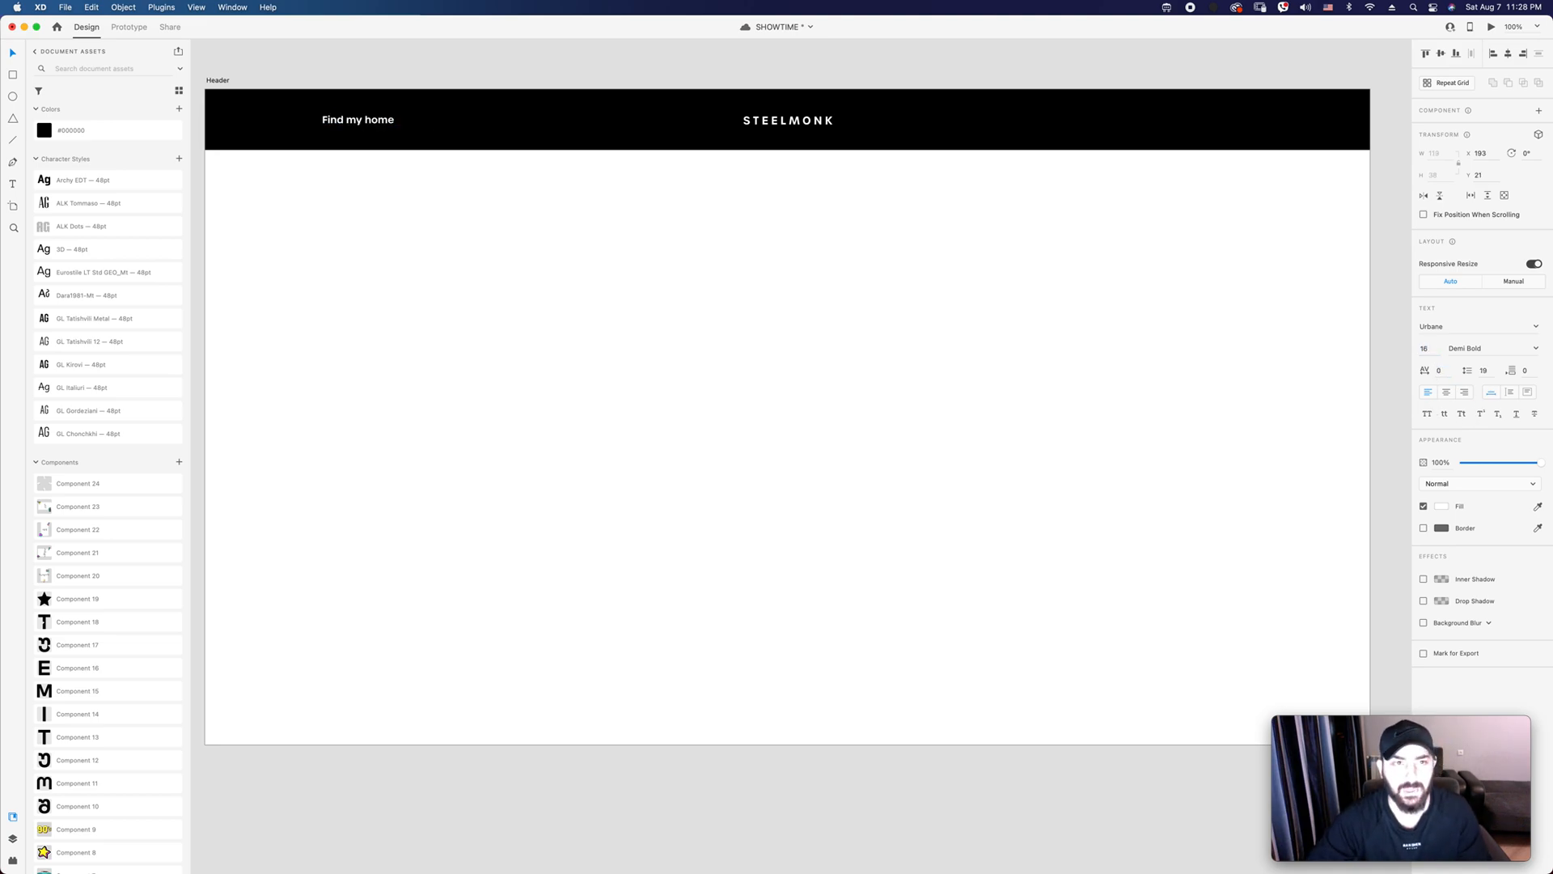
left_click(1536, 352)
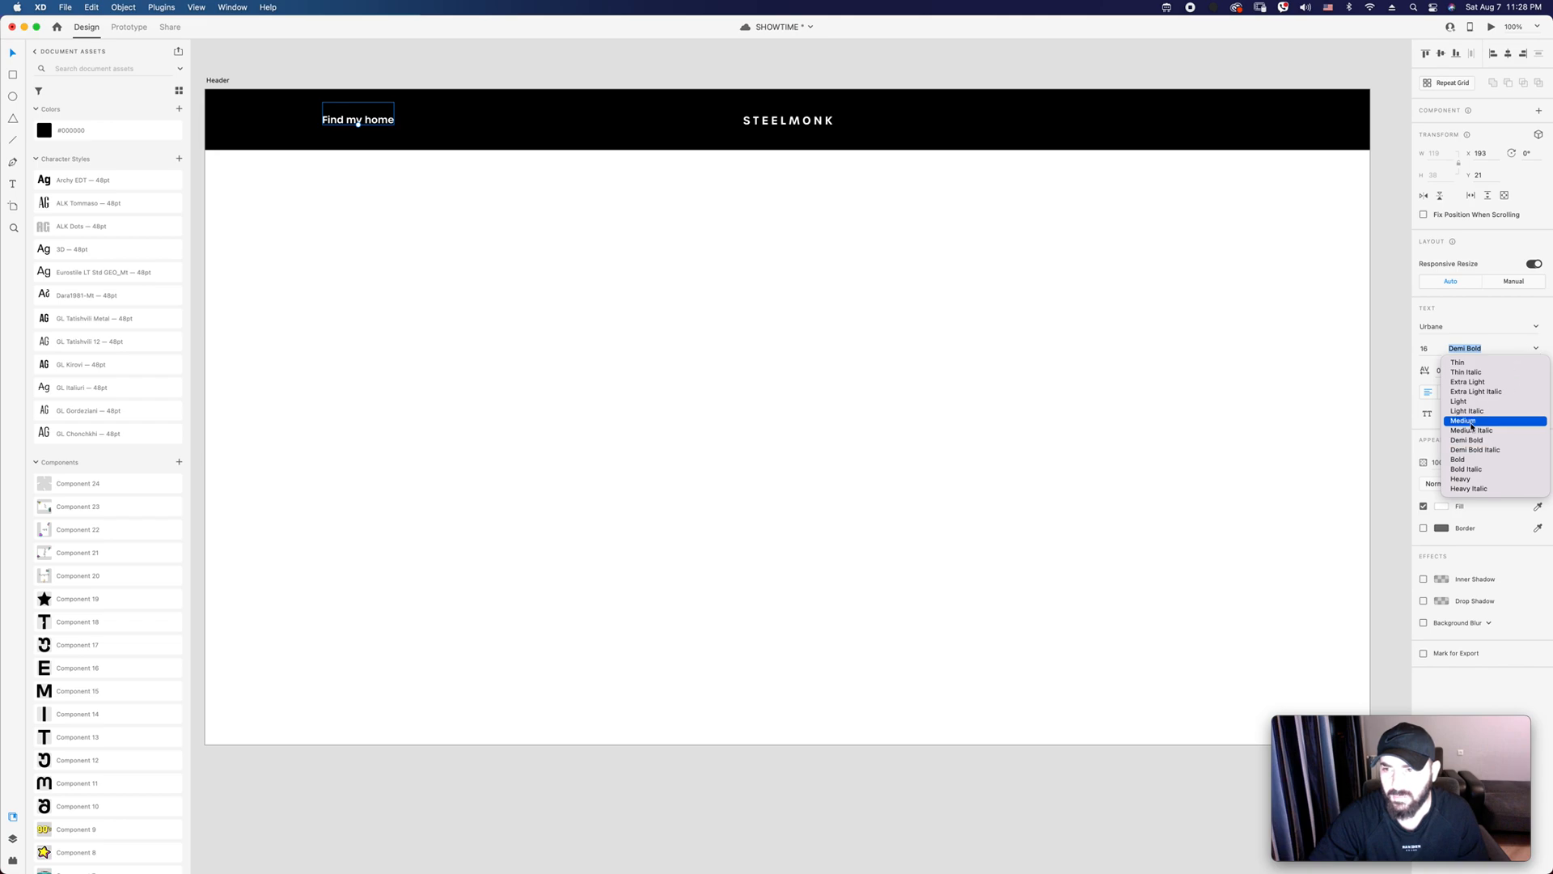
left_click(1488, 423)
Step: Remove the blank line before "Find my home" and reposition the label within the header bar
double_click(372, 122)
left_click(321, 118)
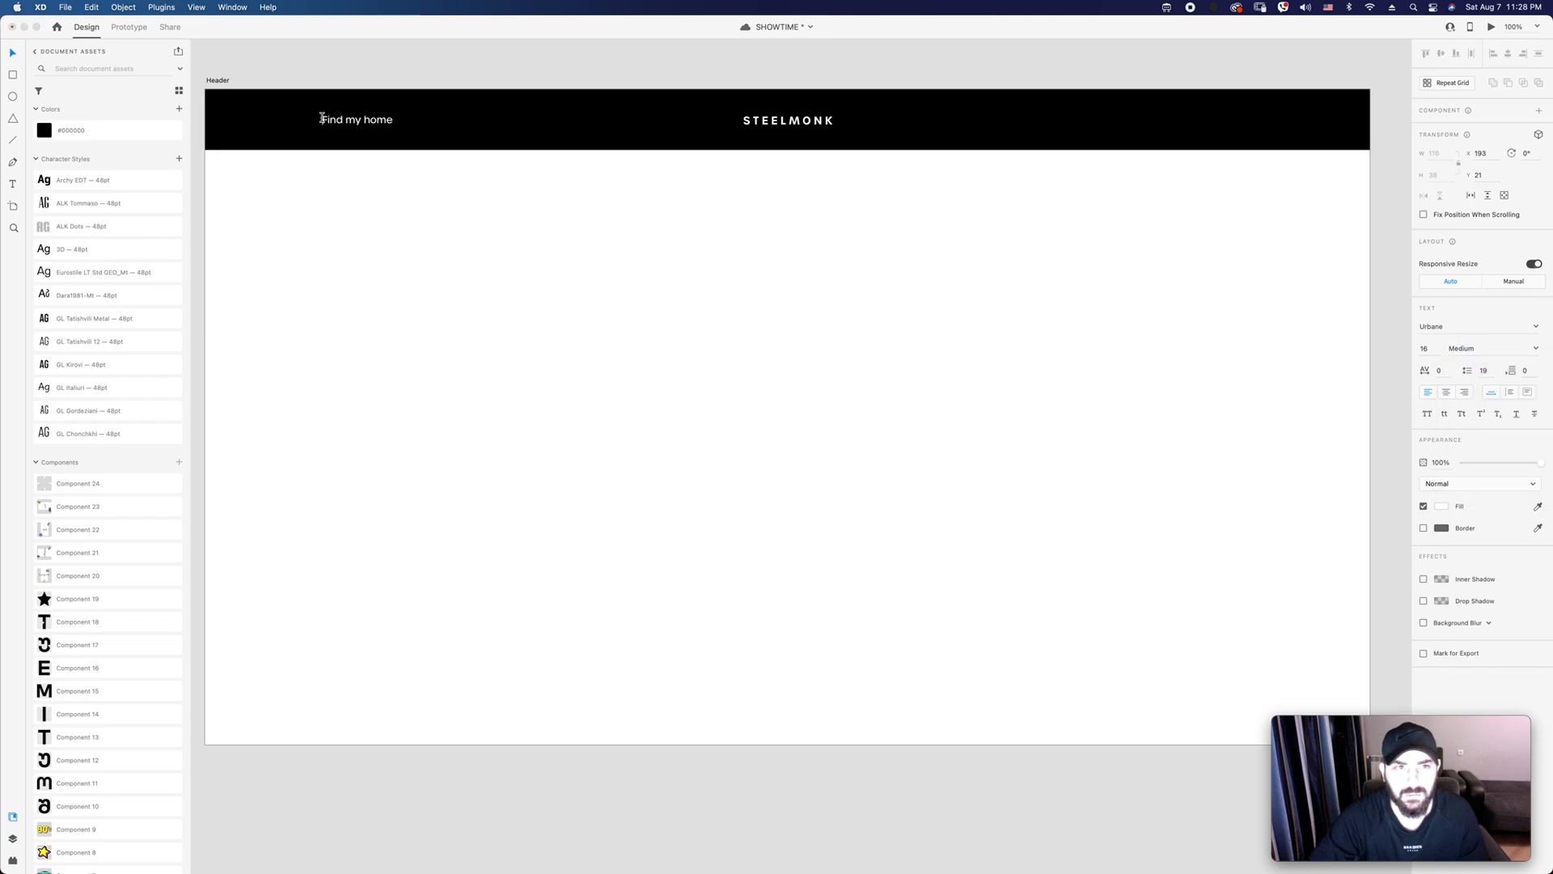
key("BackSpace")
left_click_drag(357, 112, 368, 123)
key("Escape")
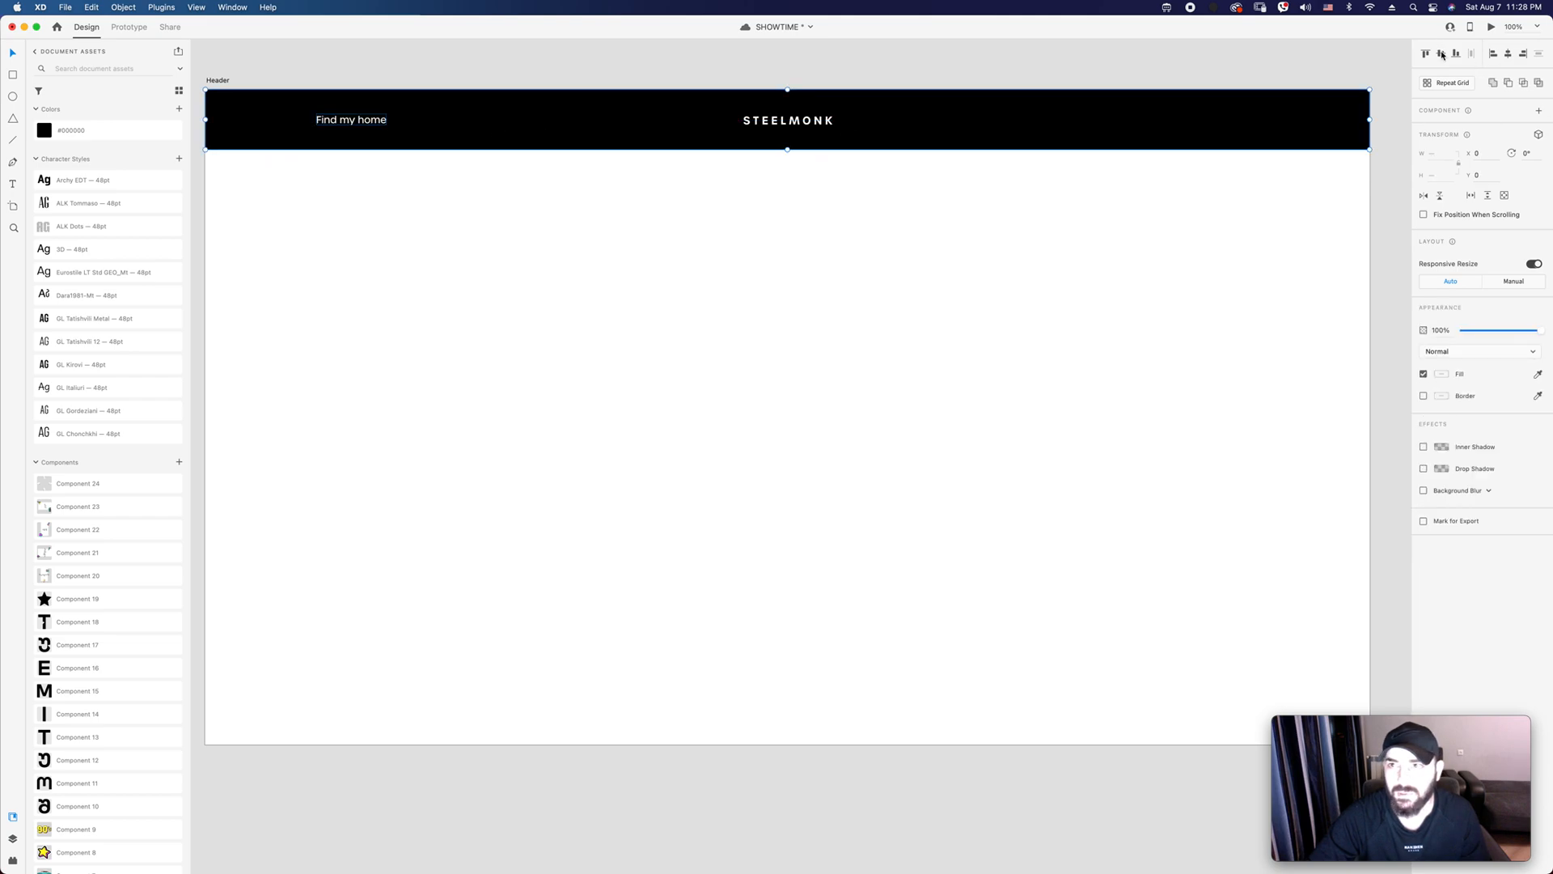
Step: Align the "Find my home" label with the left edge of the first layout grid column at X 140
double_click(340, 121)
key("super+shift+apostrophe")
left_click_drag(371, 122, 348, 126)
left_click(423, 235)
key("super+shift+apostrophe")
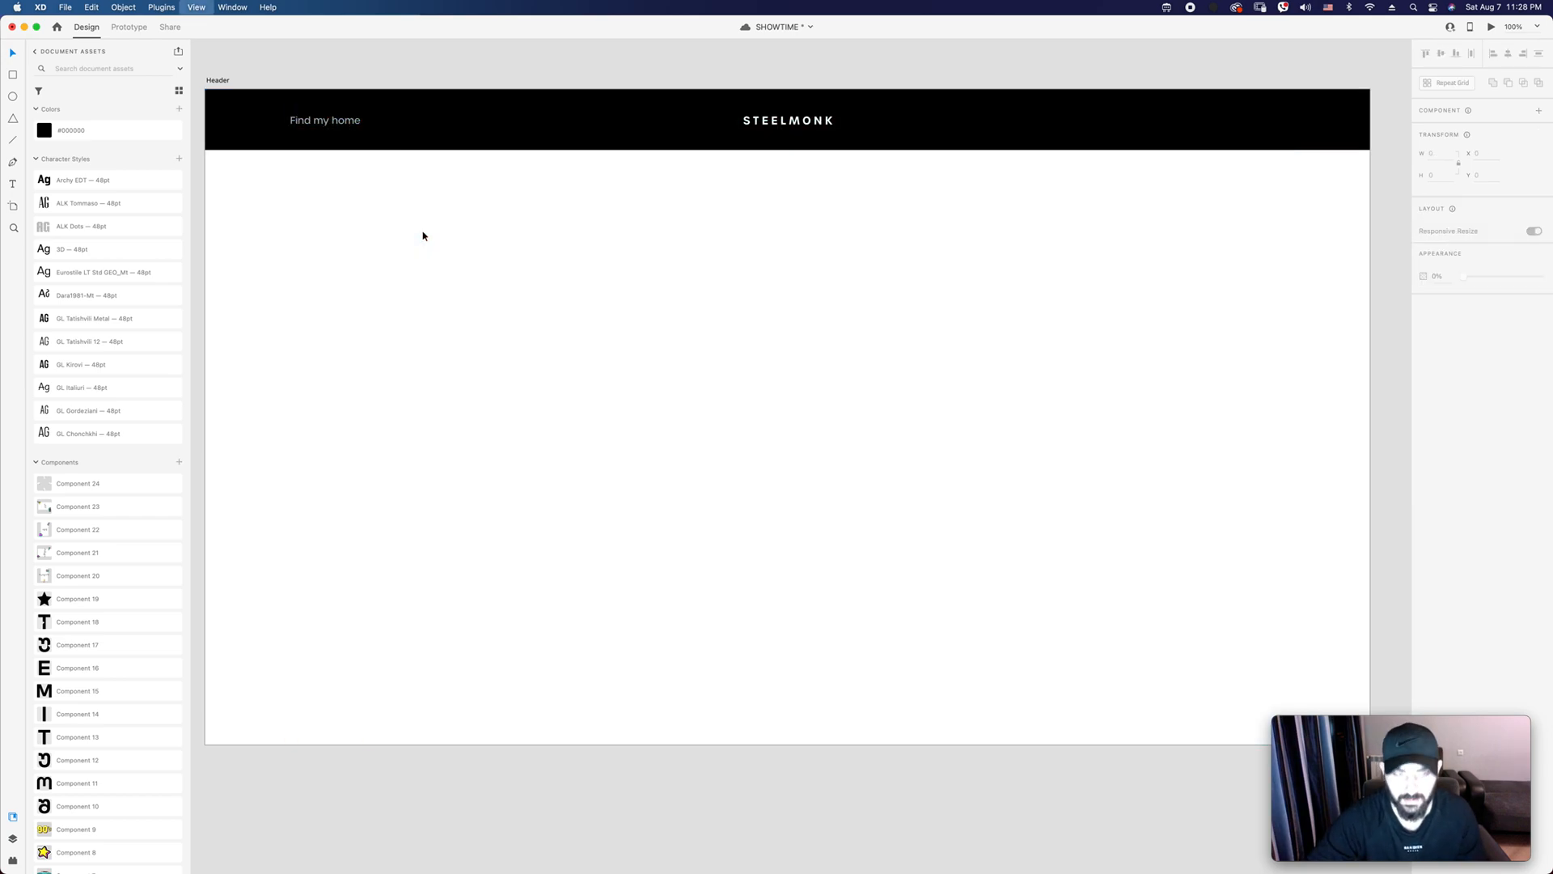
Step: Set the "Find my home" text size to 15 and centre it vertically on the header bar
double_click(327, 121)
key("super+shift+apostrophe")
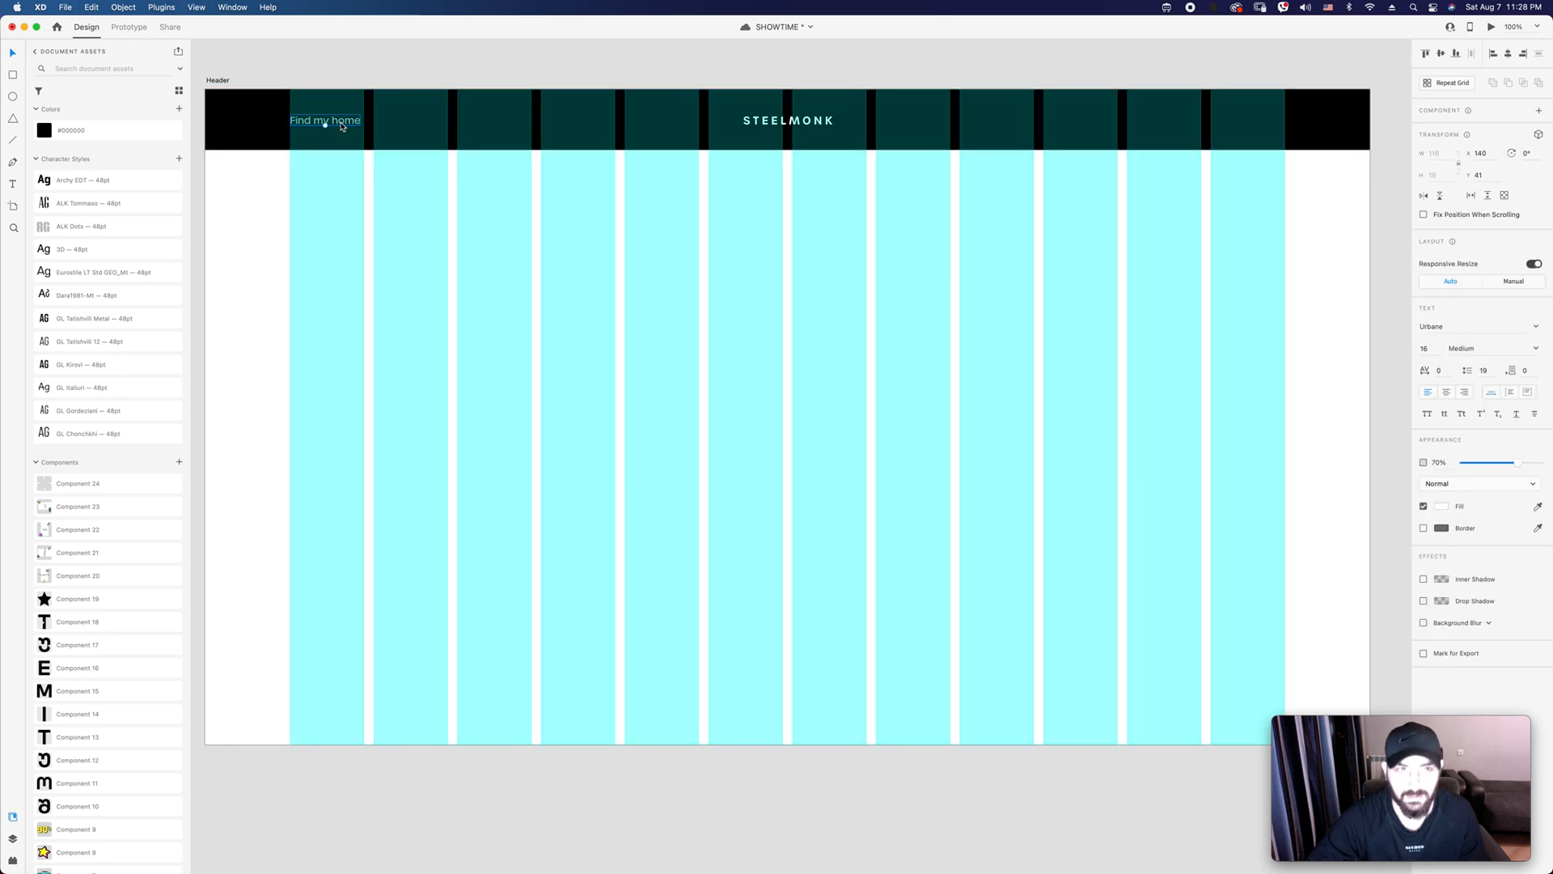
type("15")
key("Return")
left_click(465, 125, "shift")
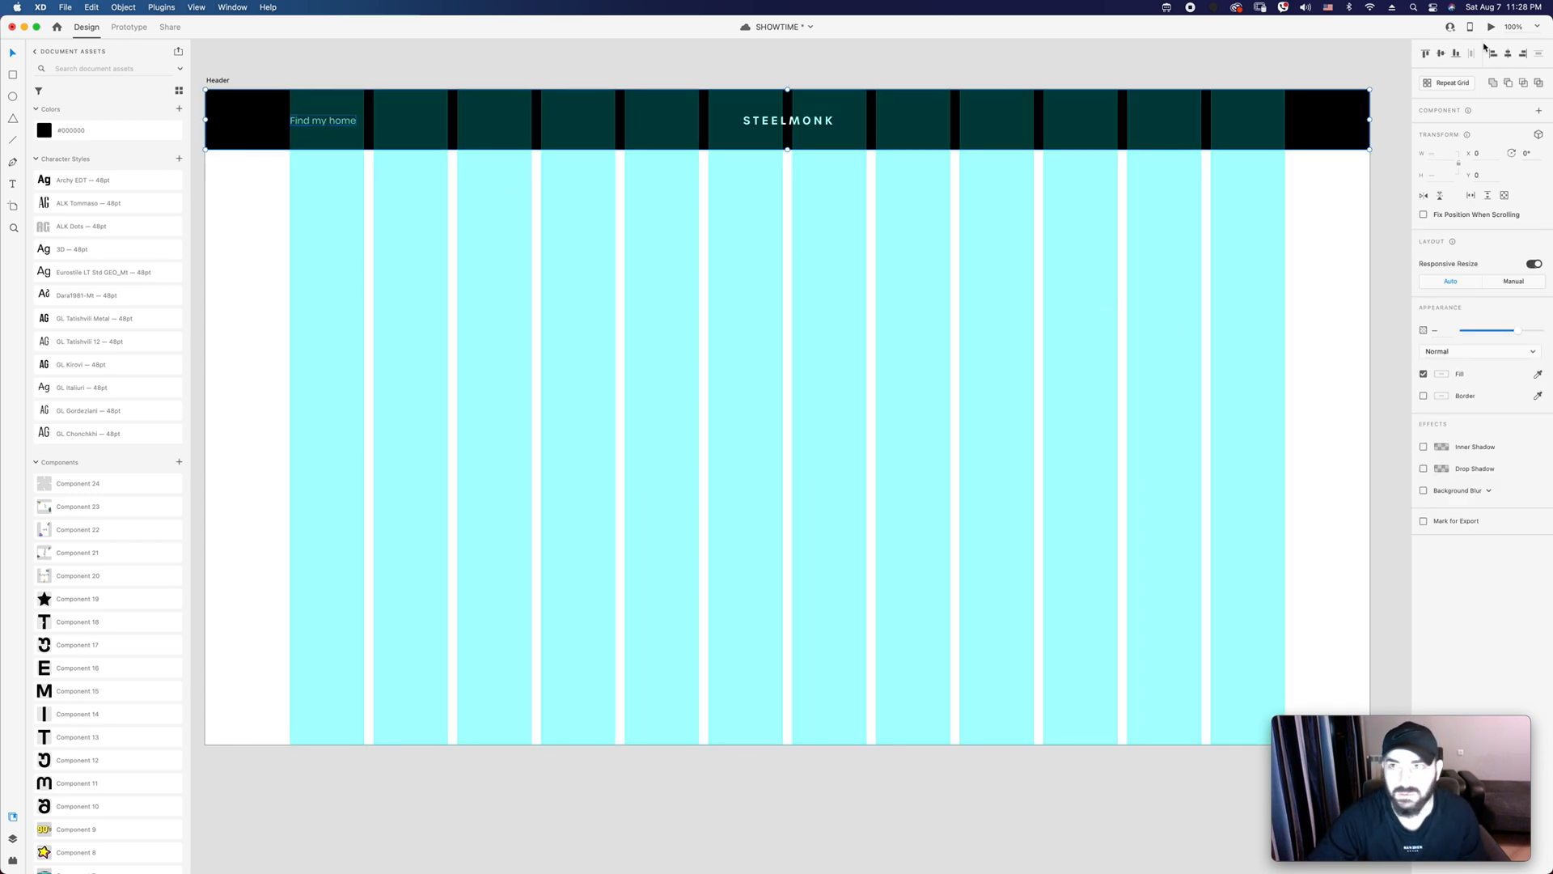
Step: Duplicate the "Find my home" label to its right on the header bar and hide the layout grid
double_click(336, 121)
left_click_drag(340, 123, 431, 123, "alt")
key("Left")
key("Left")
key("shift+super+apostrophe")
left_click(340, 267)
Step: Switch to Chrome, copy the "What is coliving?" navigation label from coliving.com, and return to the XD document
mouse_move(352, 865)
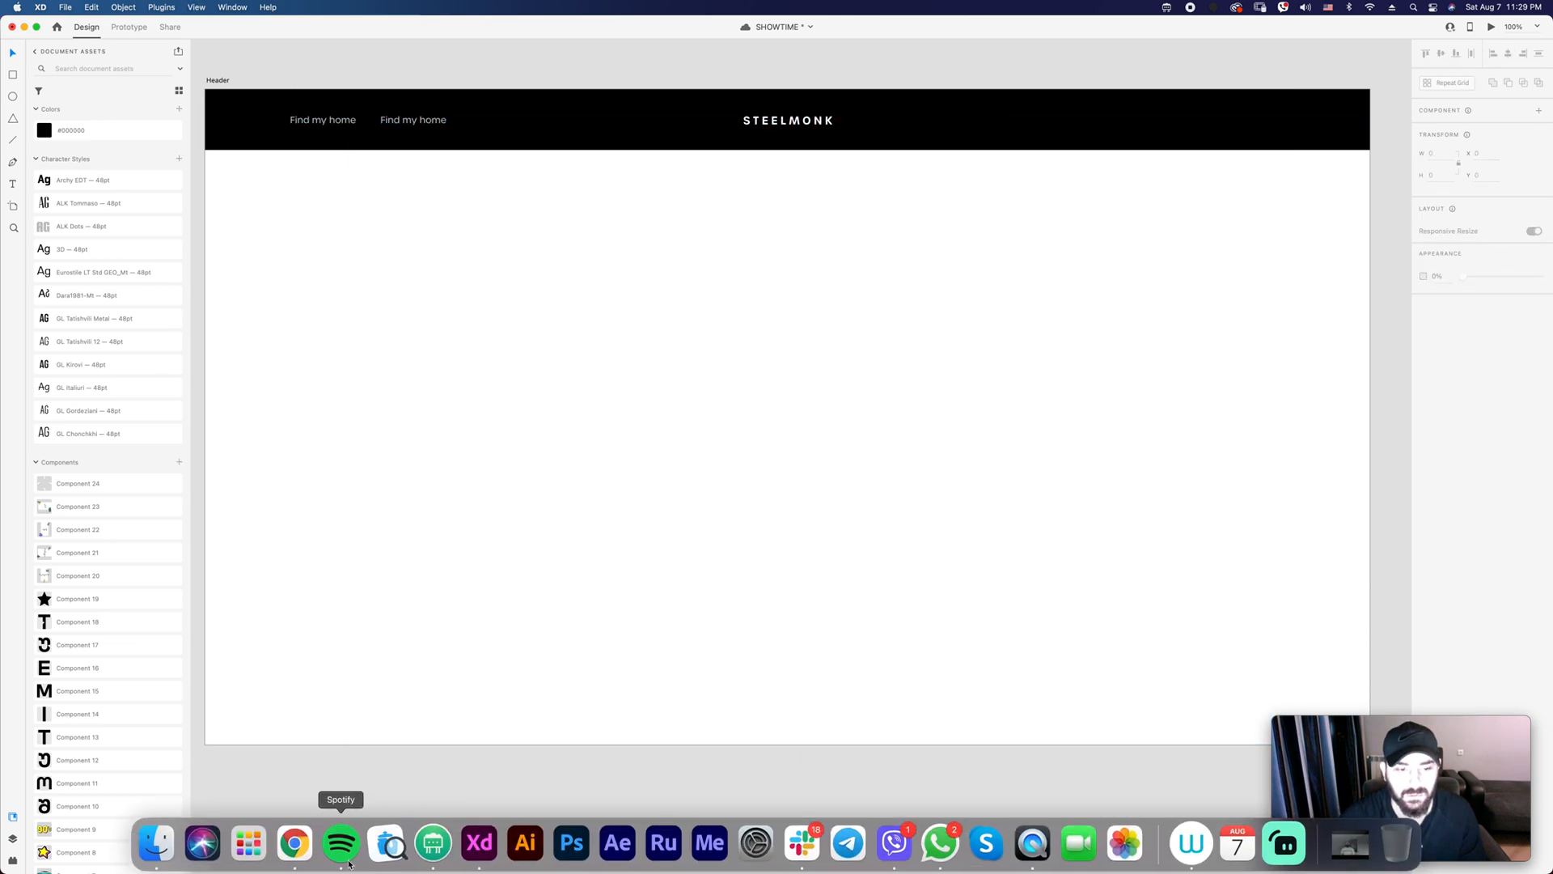
left_click(294, 843)
left_click_drag(478, 98, 636, 97)
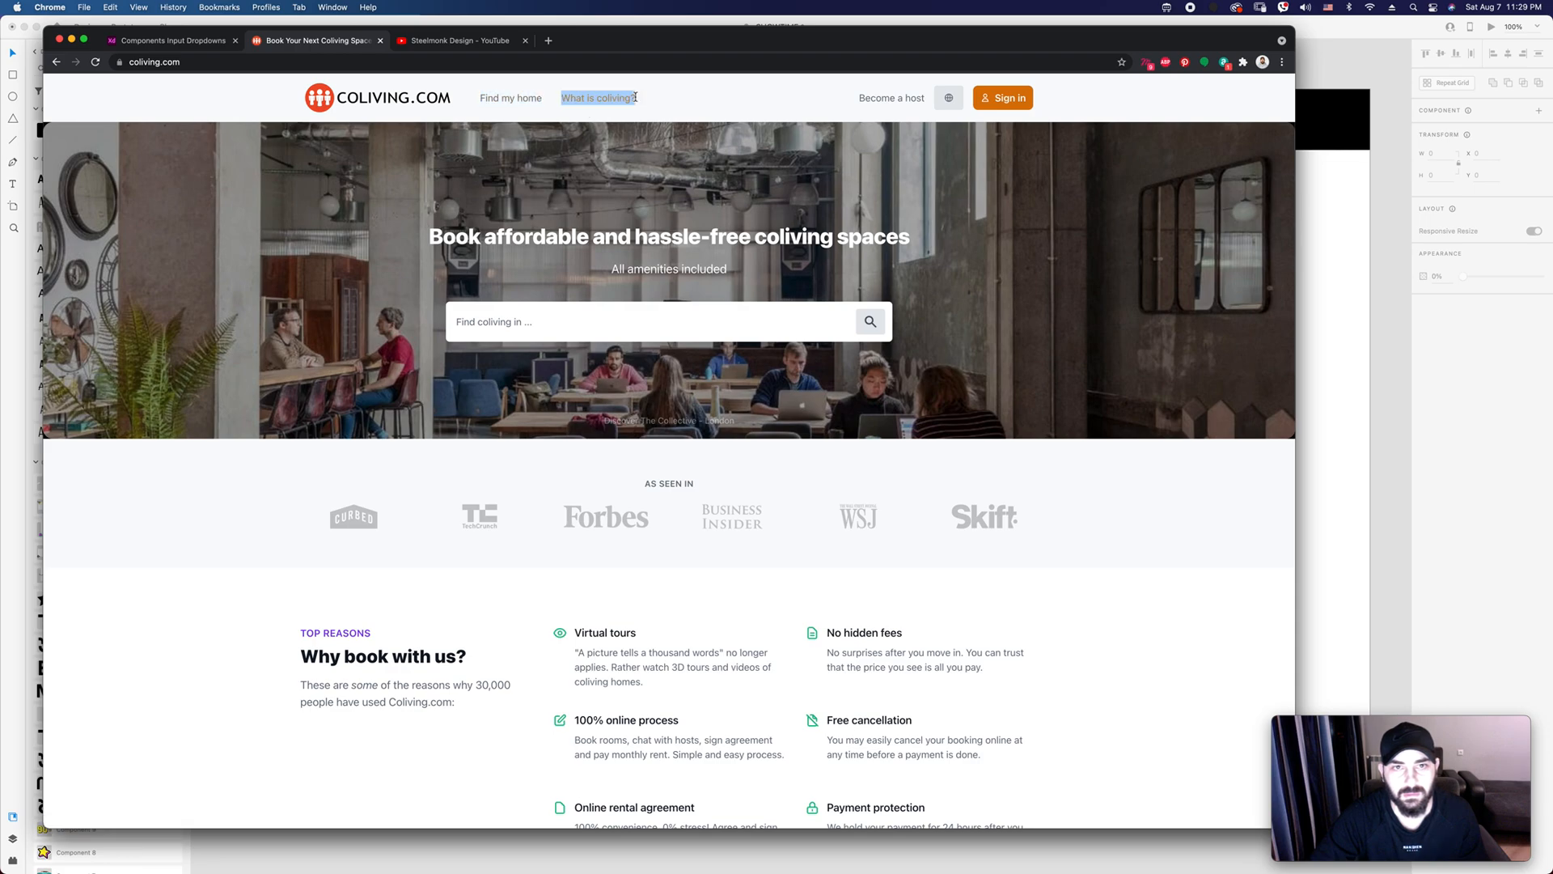
key("super+c")
key("super+Tab")
Step: Replace the duplicated label's text with the copied "What is coliving?" and remove the extra blank line
double_click(414, 125)
double_click(412, 121)
key("super+v")
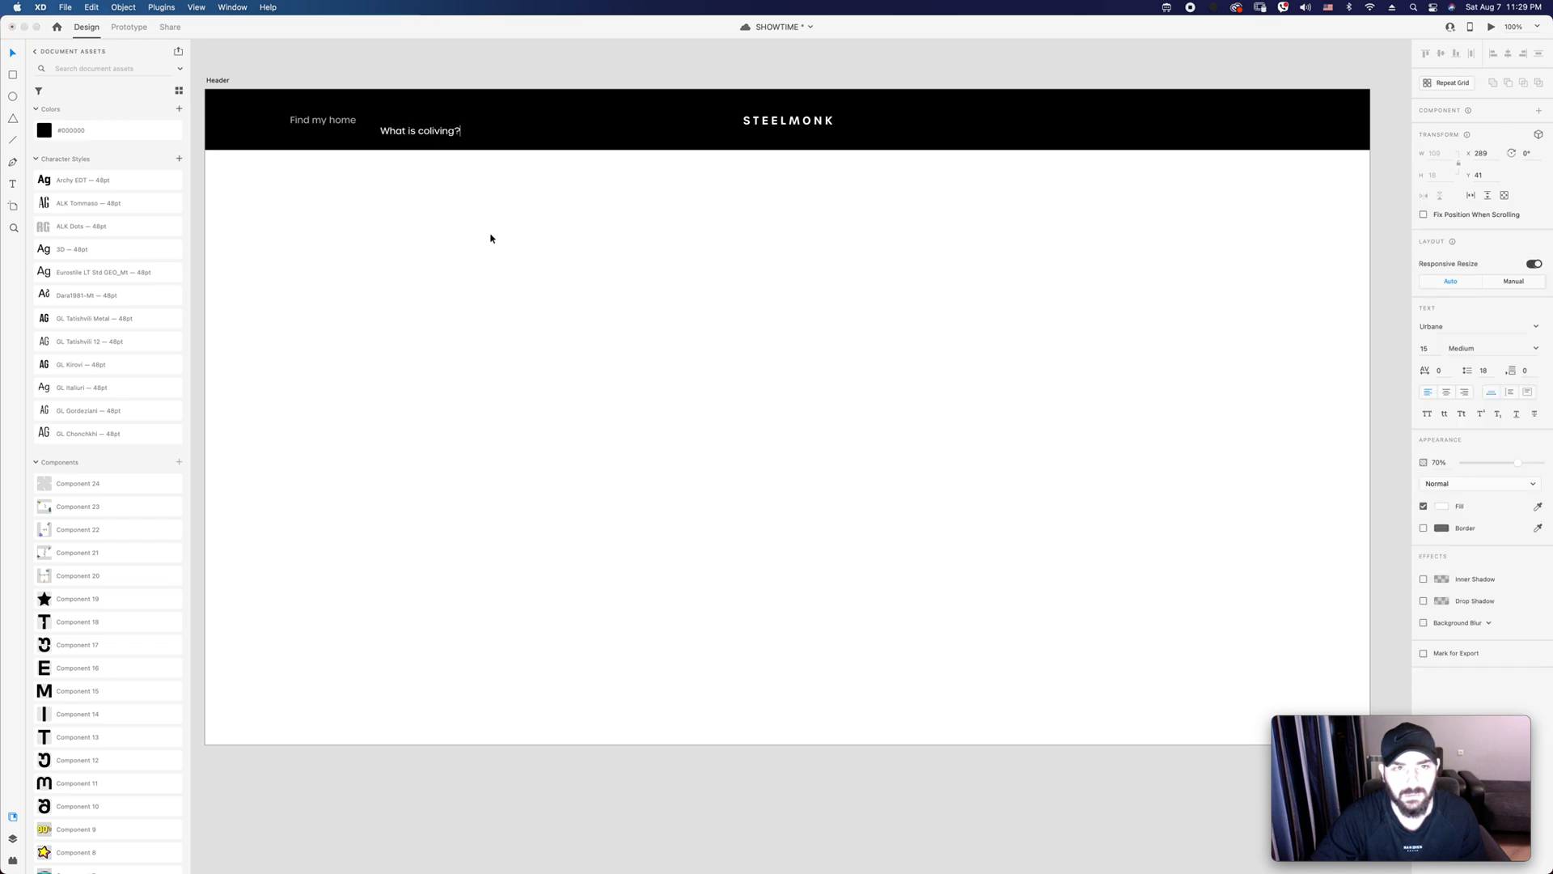
key("BackSpace")
key("Escape")
left_click(766, 420)
left_click(428, 127)
left_click_drag(426, 123, 525, 124)
key("BackSpace")
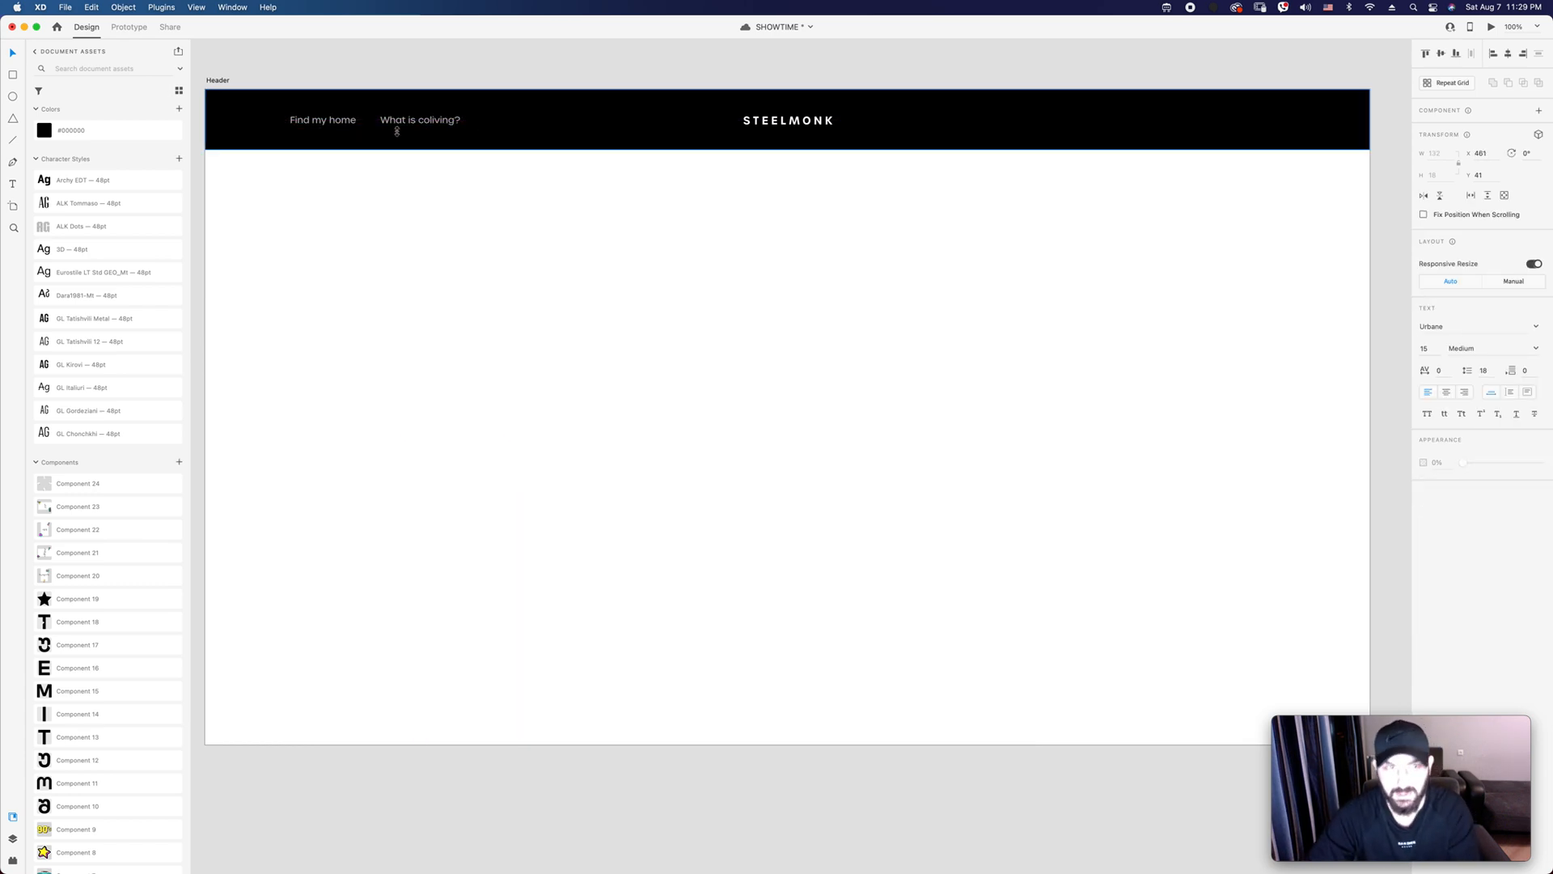
Step: Move both navigation labels together to the right along the header bar by about one grid column
left_click(403, 122)
left_click(303, 122, "shift")
left_click_drag(304, 122, 387, 124)
left_click(375, 194)
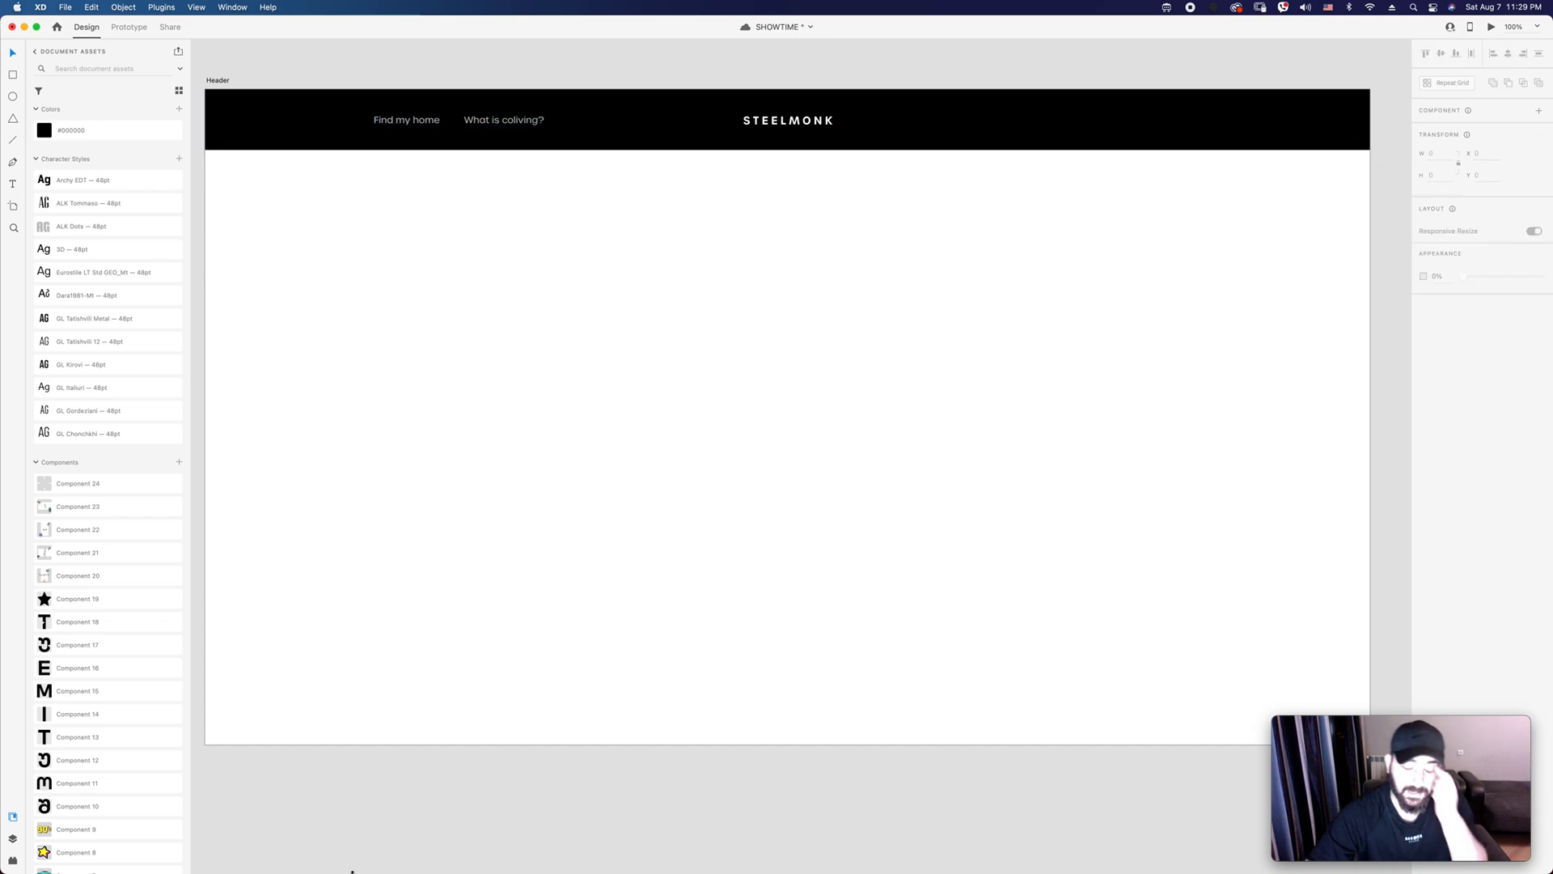
Step: Switch to Icons8, search for "burger" in the Material Filled pack, and place the three-line menu icon on the XD artboard
mouse_move(351, 871)
left_click(433, 857)
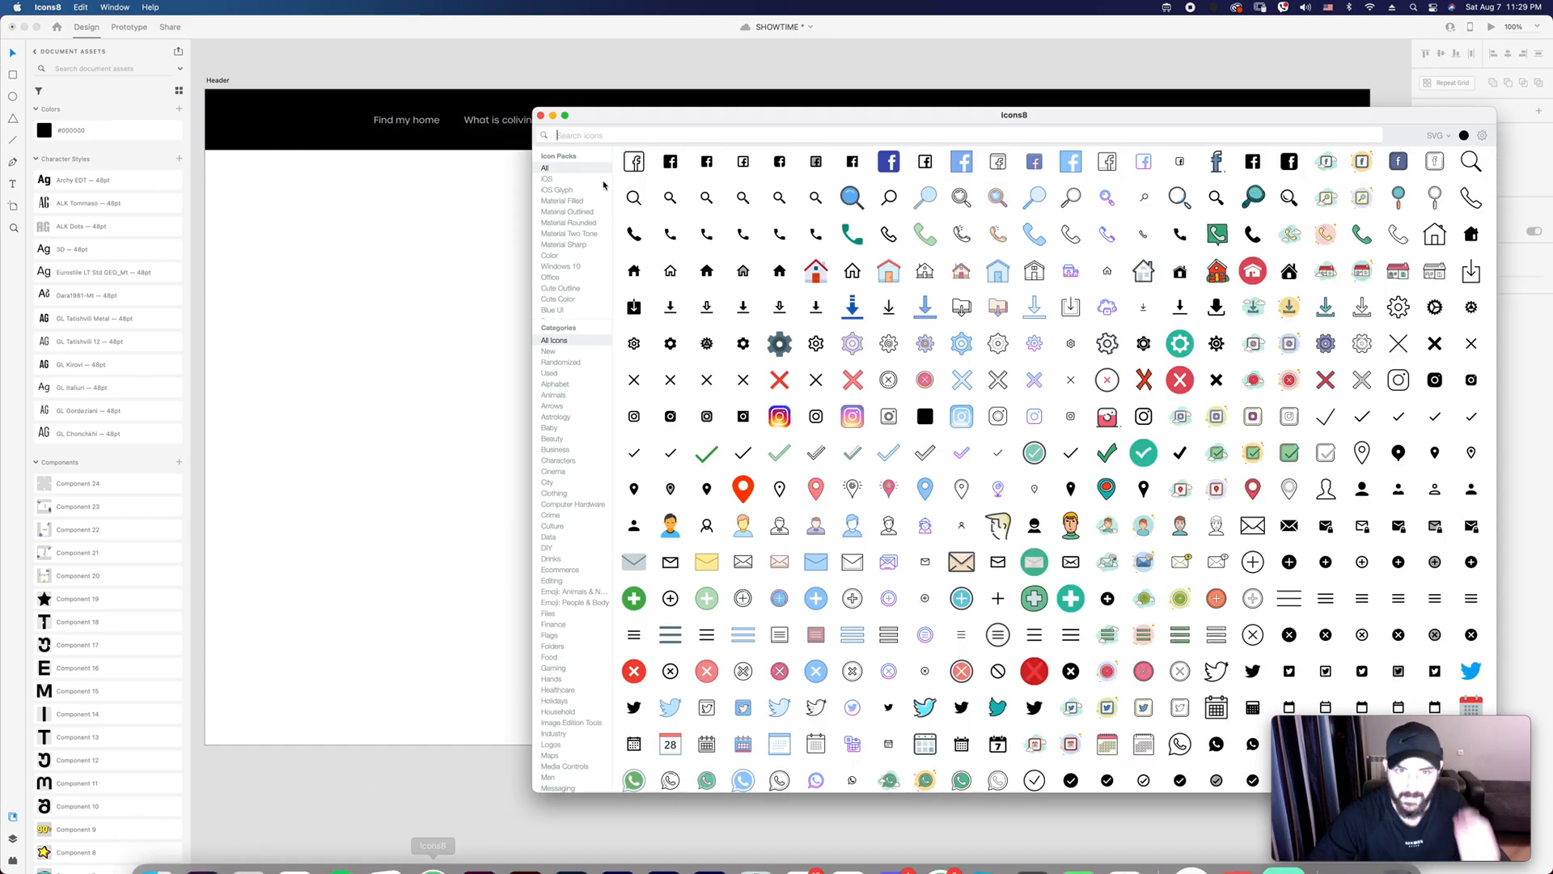
type("burger")
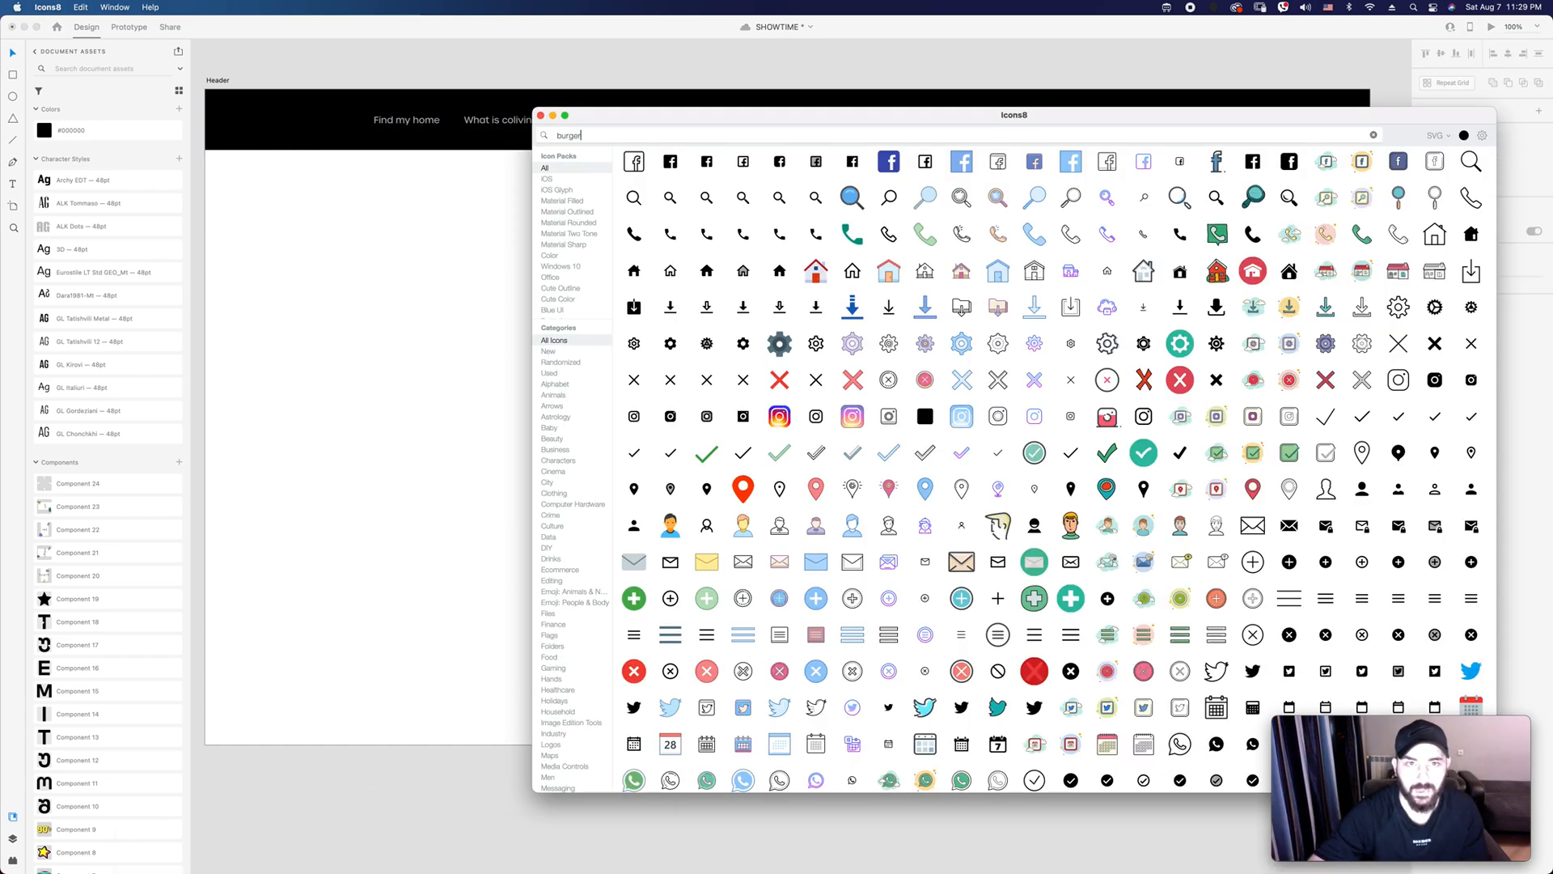
left_click(589, 212)
left_click(579, 202)
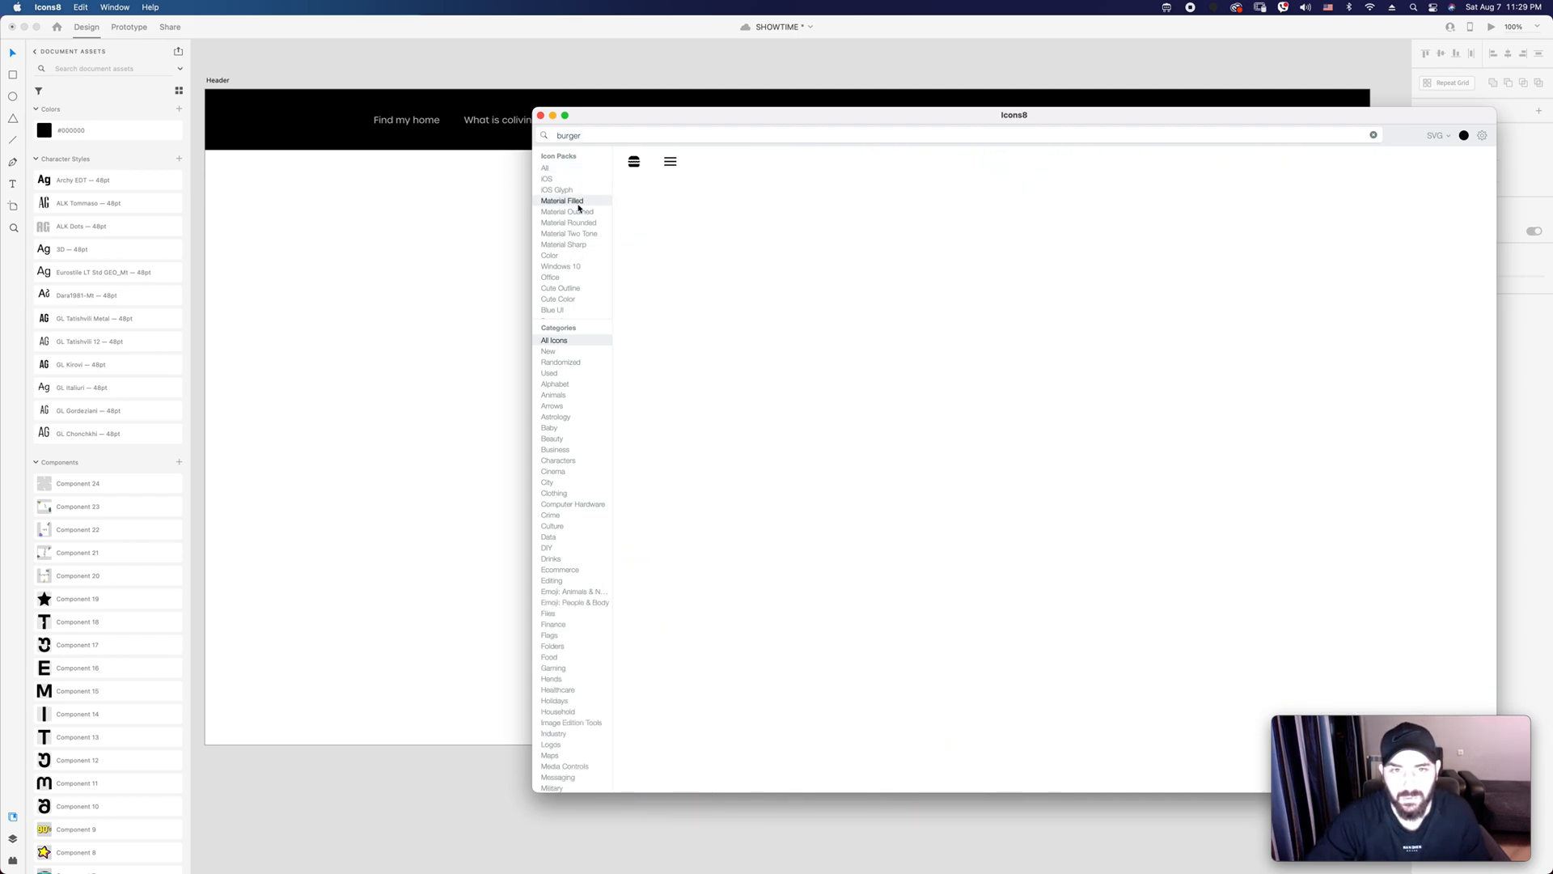
left_click_drag(670, 165, 442, 275)
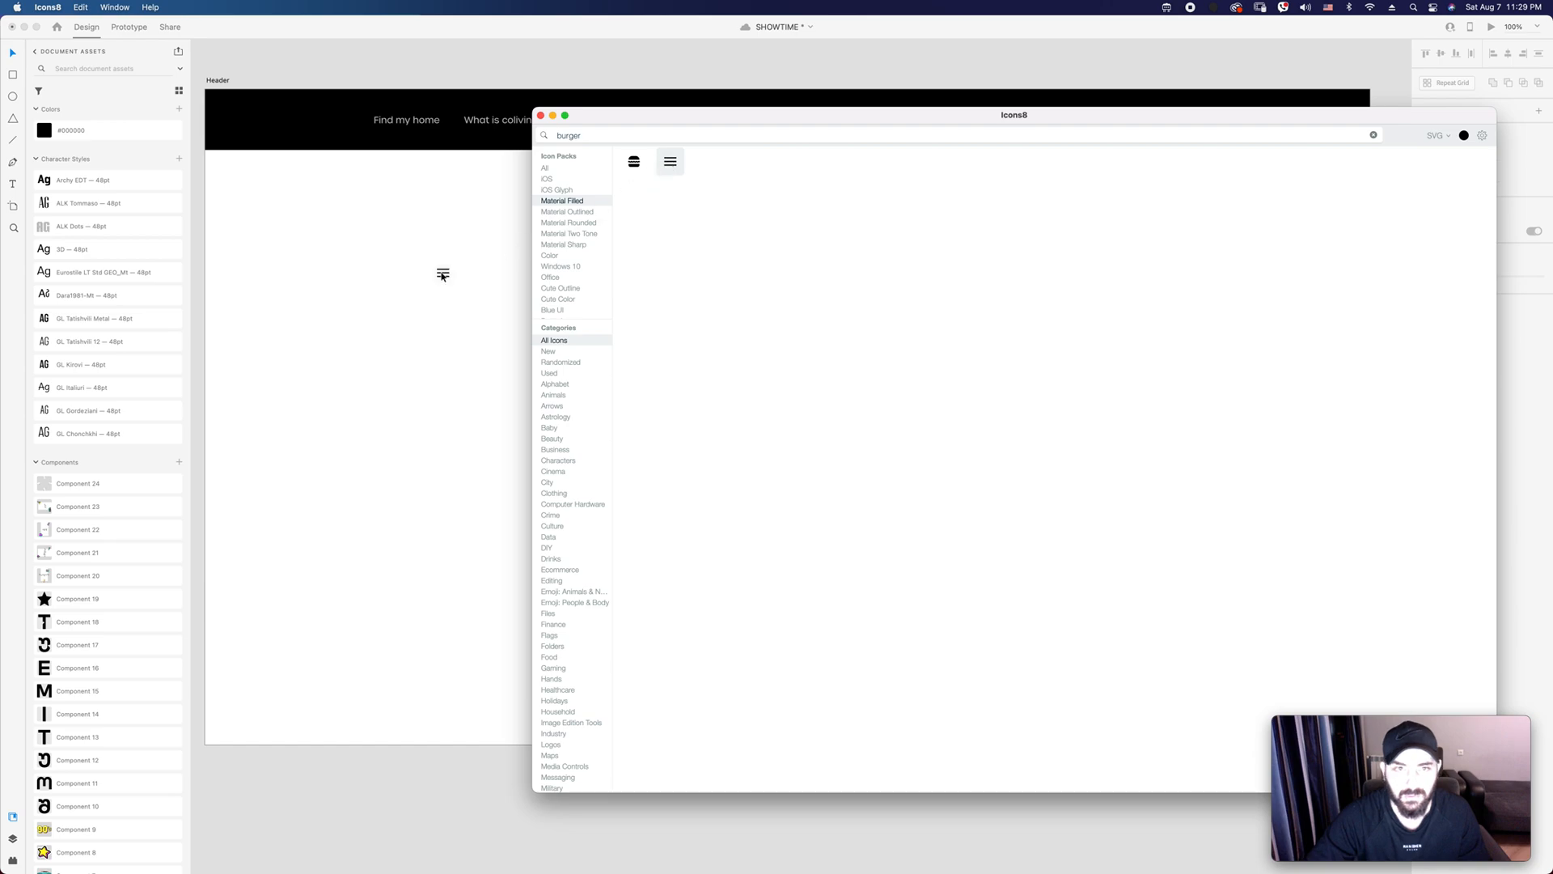
Step: Draw an 18 × 18 square beside the menu icon and remove its border
left_click(455, 375)
key("Escape")
key("z")
left_click_drag(413, 216, 533, 355)
left_click(802, 364)
mouse_move(829, 294)
left_mouse_down()
mouse_move(898, 365)
mouse_move(811, 277)
left_mouse_up()
left_click(1424, 419)
left_click(1105, 423)
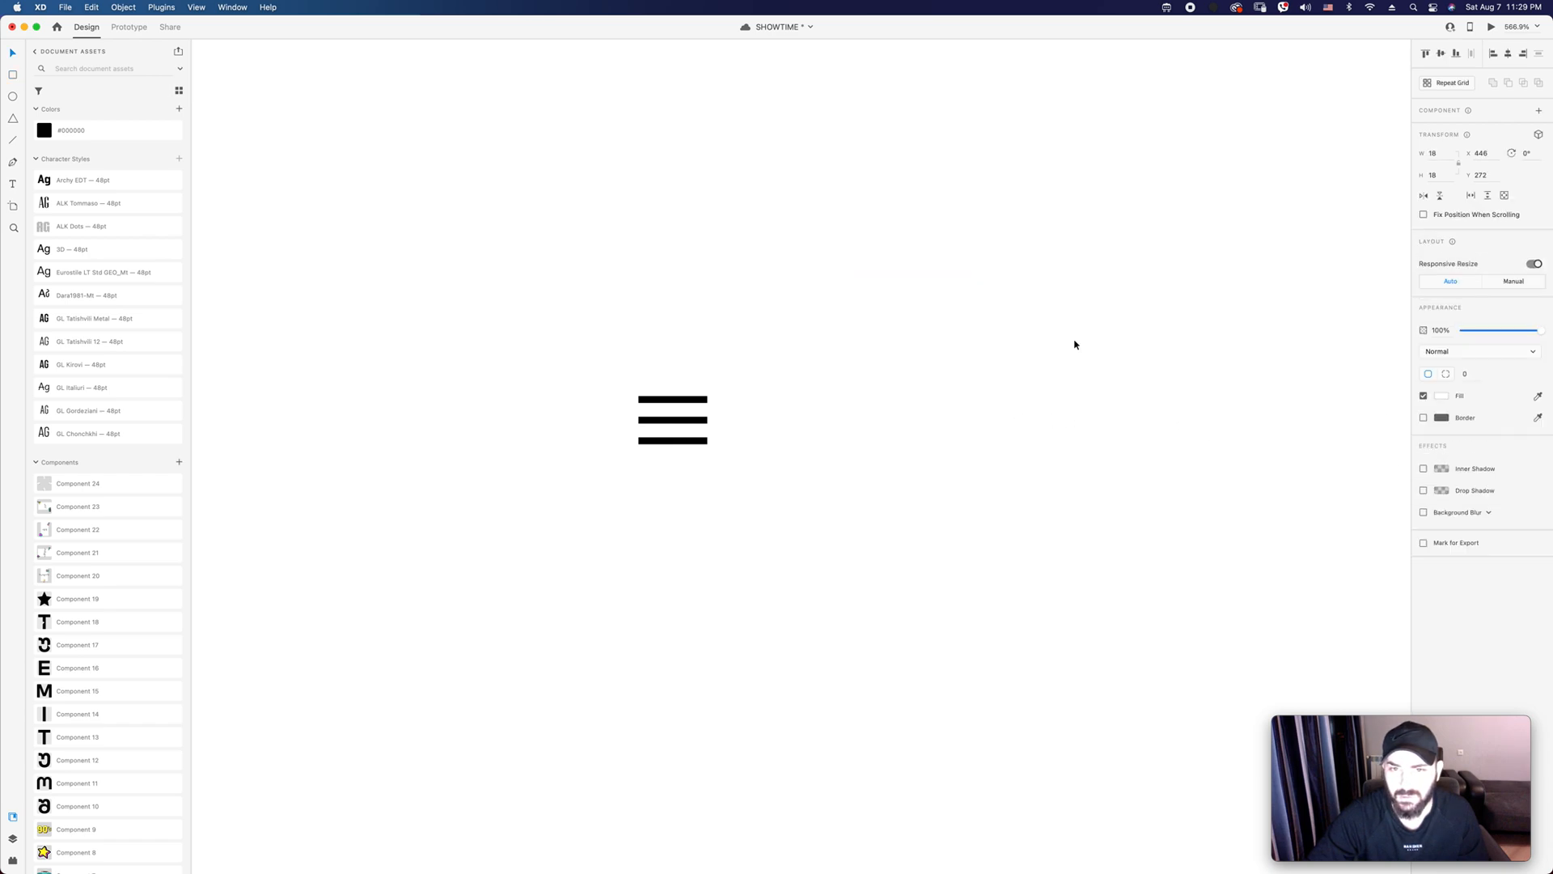
Step: Fill the square with 000000 and set its opacity to 10%
left_click(1439, 397)
type("000000")
key("Return")
key("Escape")
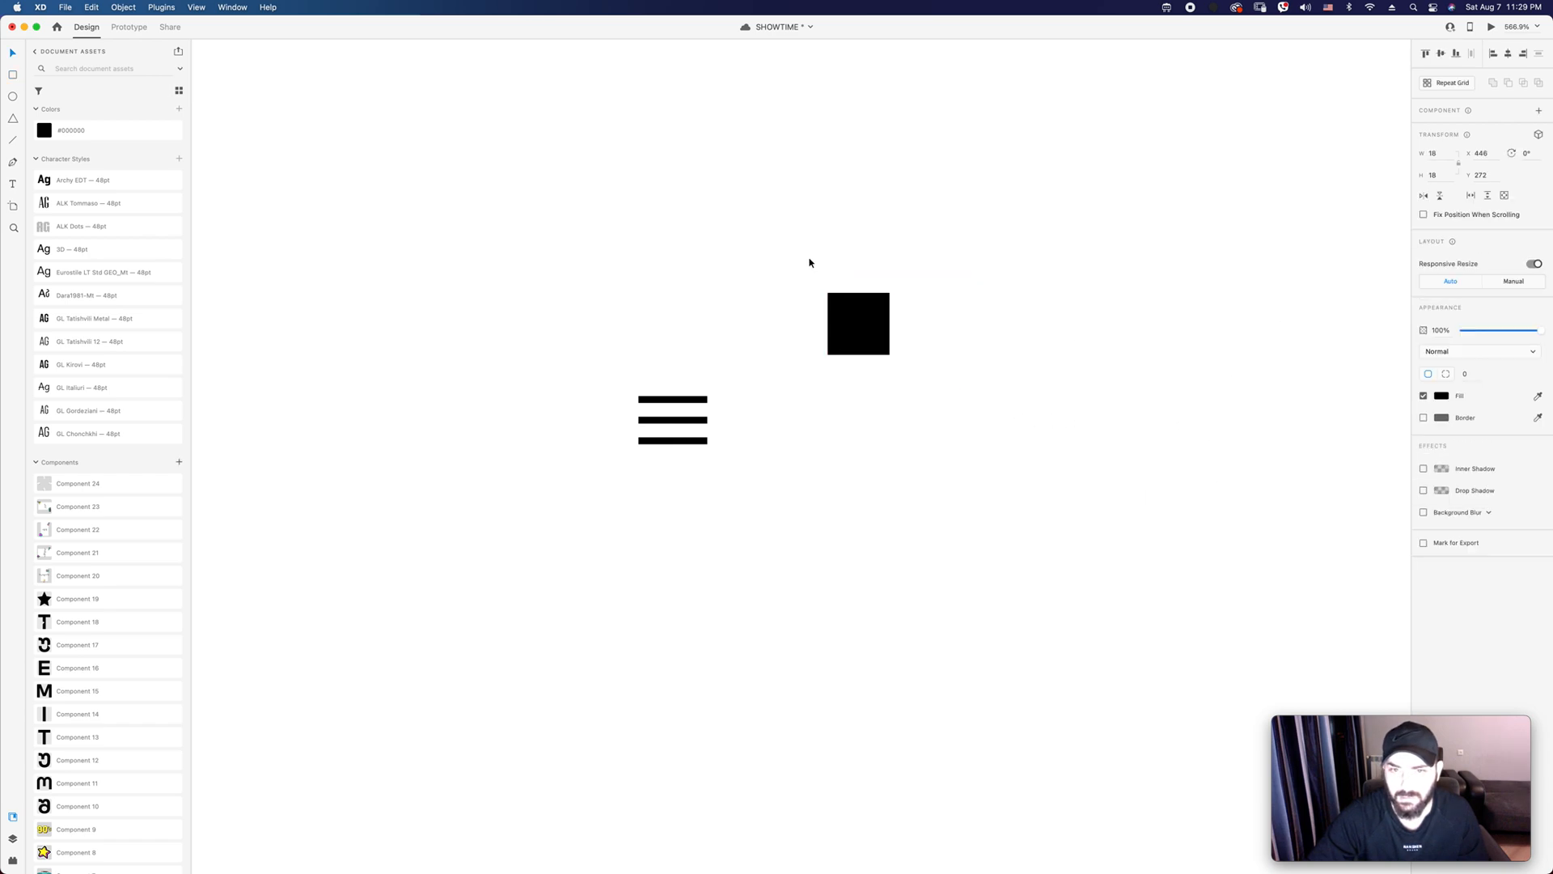
left_click(710, 487)
left_click(856, 332)
key("1")
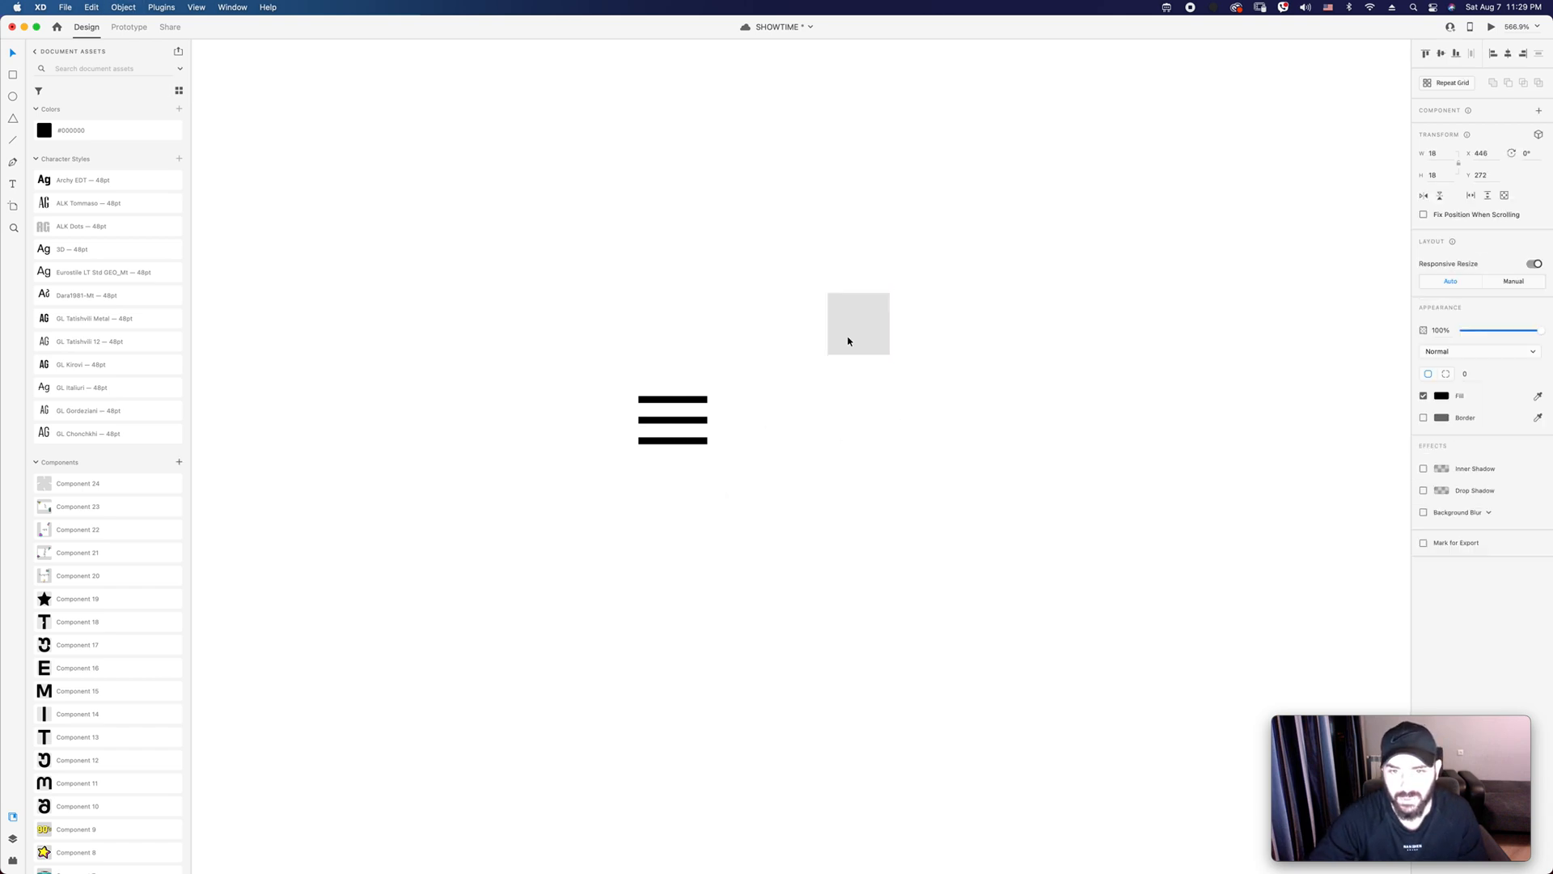
Step: Fit the menu icon to the square's width and enlarge the square around it to 24 × 24
left_click_drag(691, 419, 880, 323)
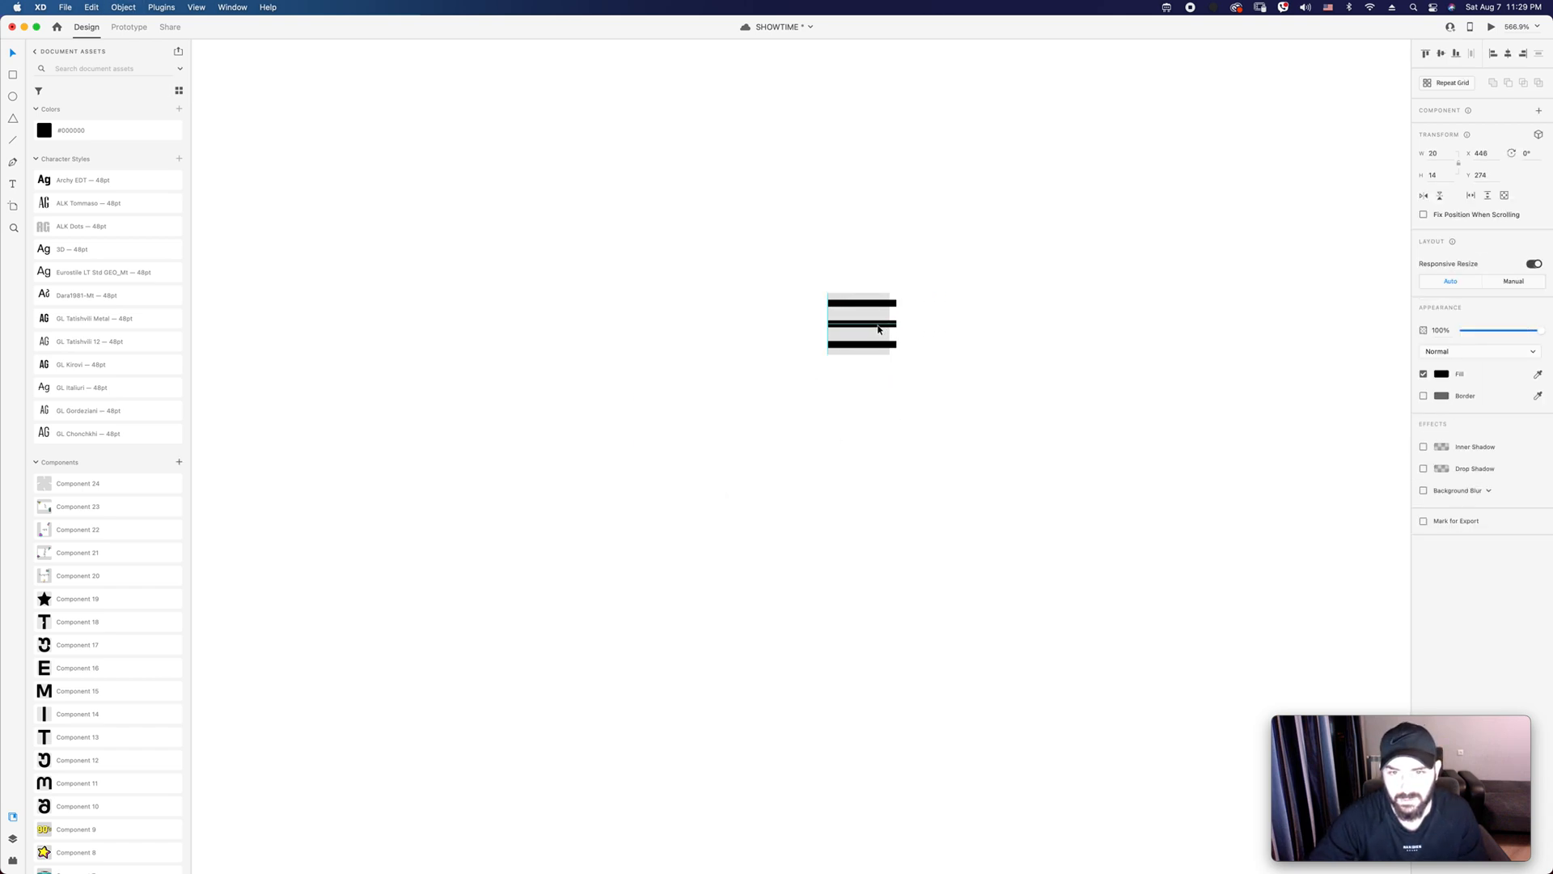
key("z")
left_click_drag(806, 258, 918, 421)
left_click(886, 291)
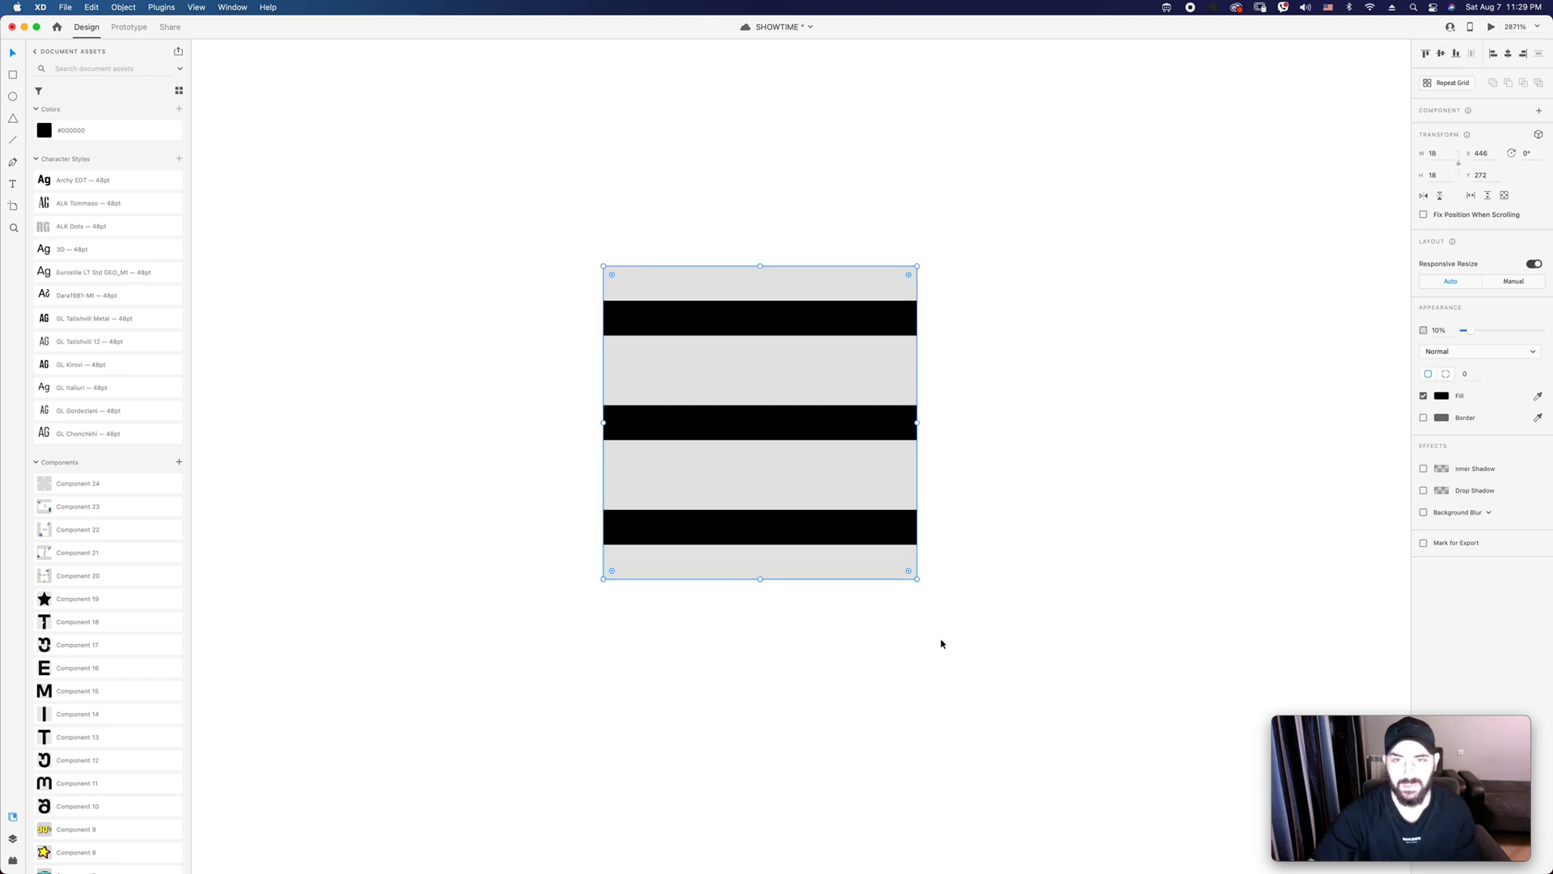
left_click_drag(916, 578, 964, 642)
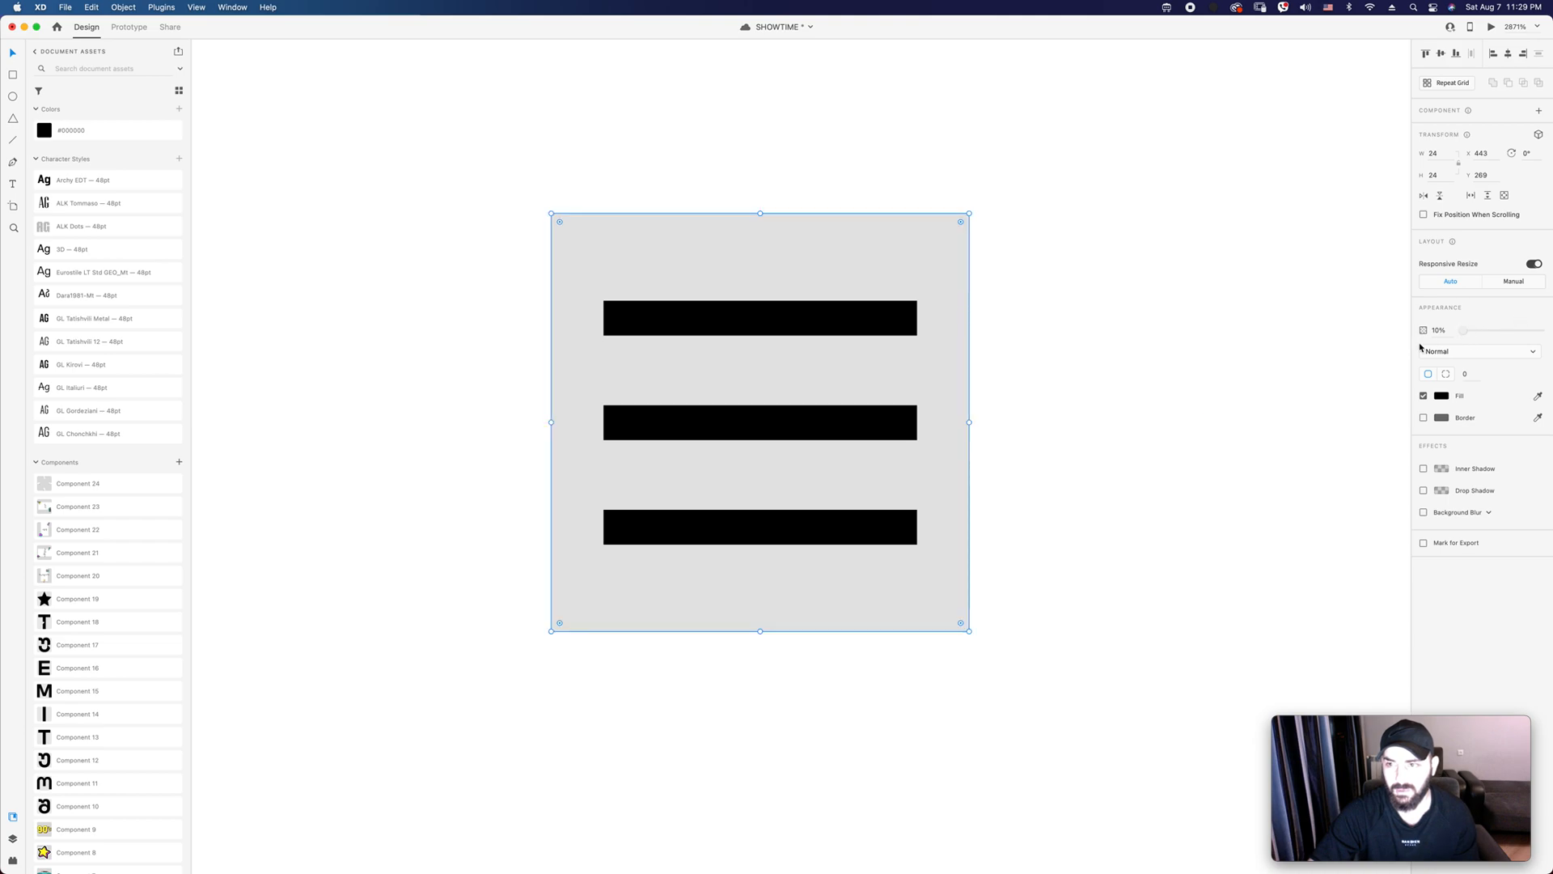
Step: Turn off the square's fill and group the square with the menu icon
left_click_drag(1420, 347, 1417, 350)
left_click(1422, 396)
left_click_drag(1017, 595, 582, 263)
key("super+g")
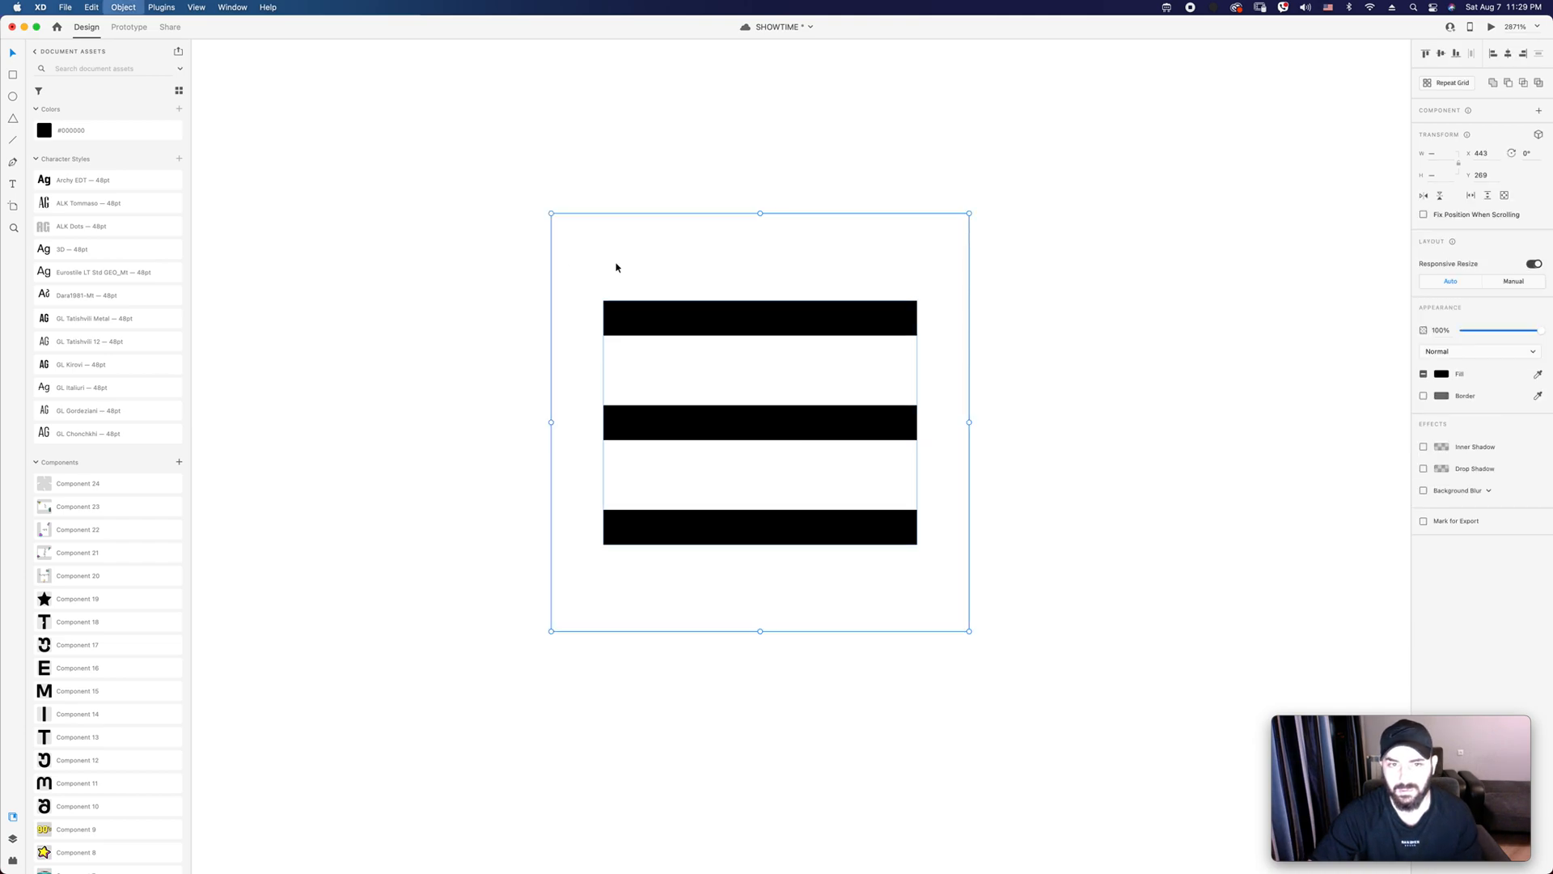
key("super+1")
left_click(838, 464)
Step: Move the menu icon group onto the header bar before "Find my home" and set its fill to FFFFFF
key("z")
left_click(582, 388)
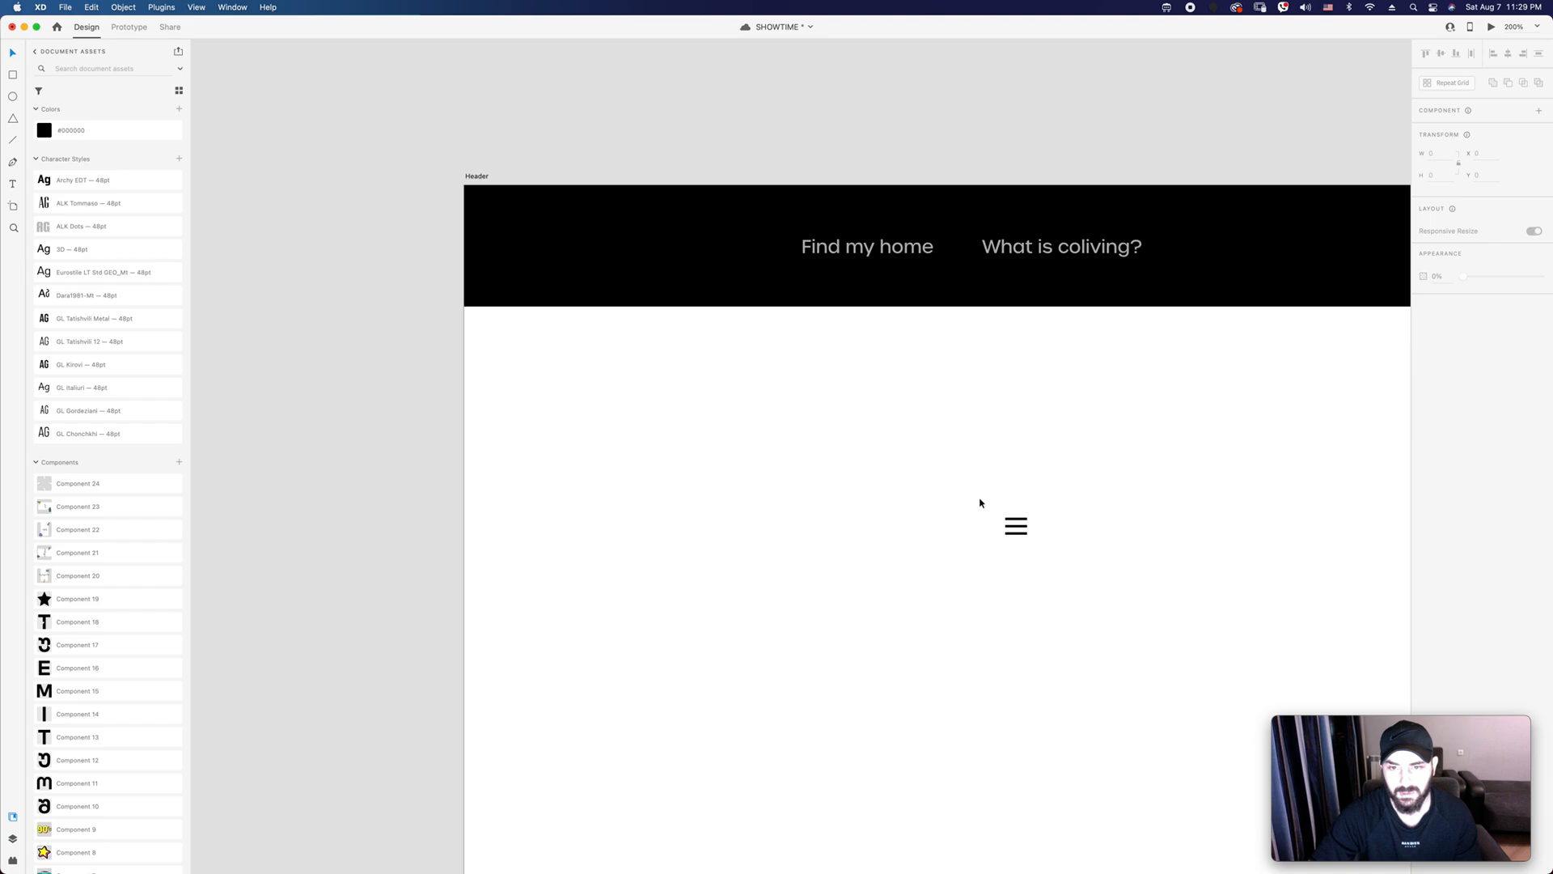
left_click_drag(1016, 526, 691, 259)
left_click(1442, 449)
left_click_drag(1334, 409, 1192, 317)
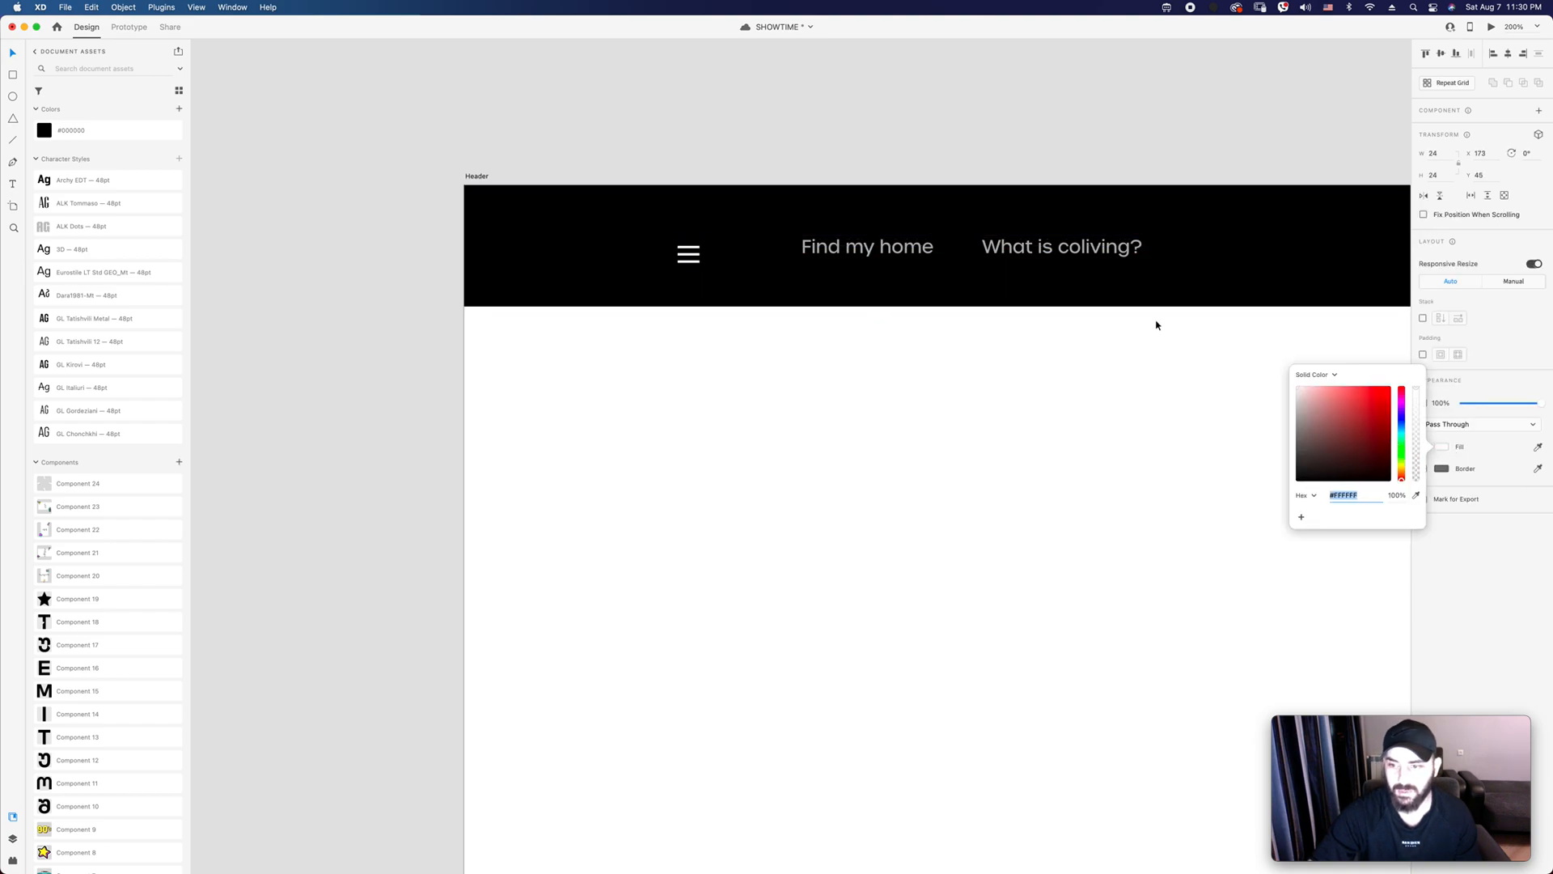
Step: Show the layout grid and align the menu icon to the first column at X 140, vertically centred in the bar
left_click(659, 364)
key("super+shift+apostrophe")
key("z")
left_click(678, 245)
key("v")
left_click_drag(701, 252, 639, 252)
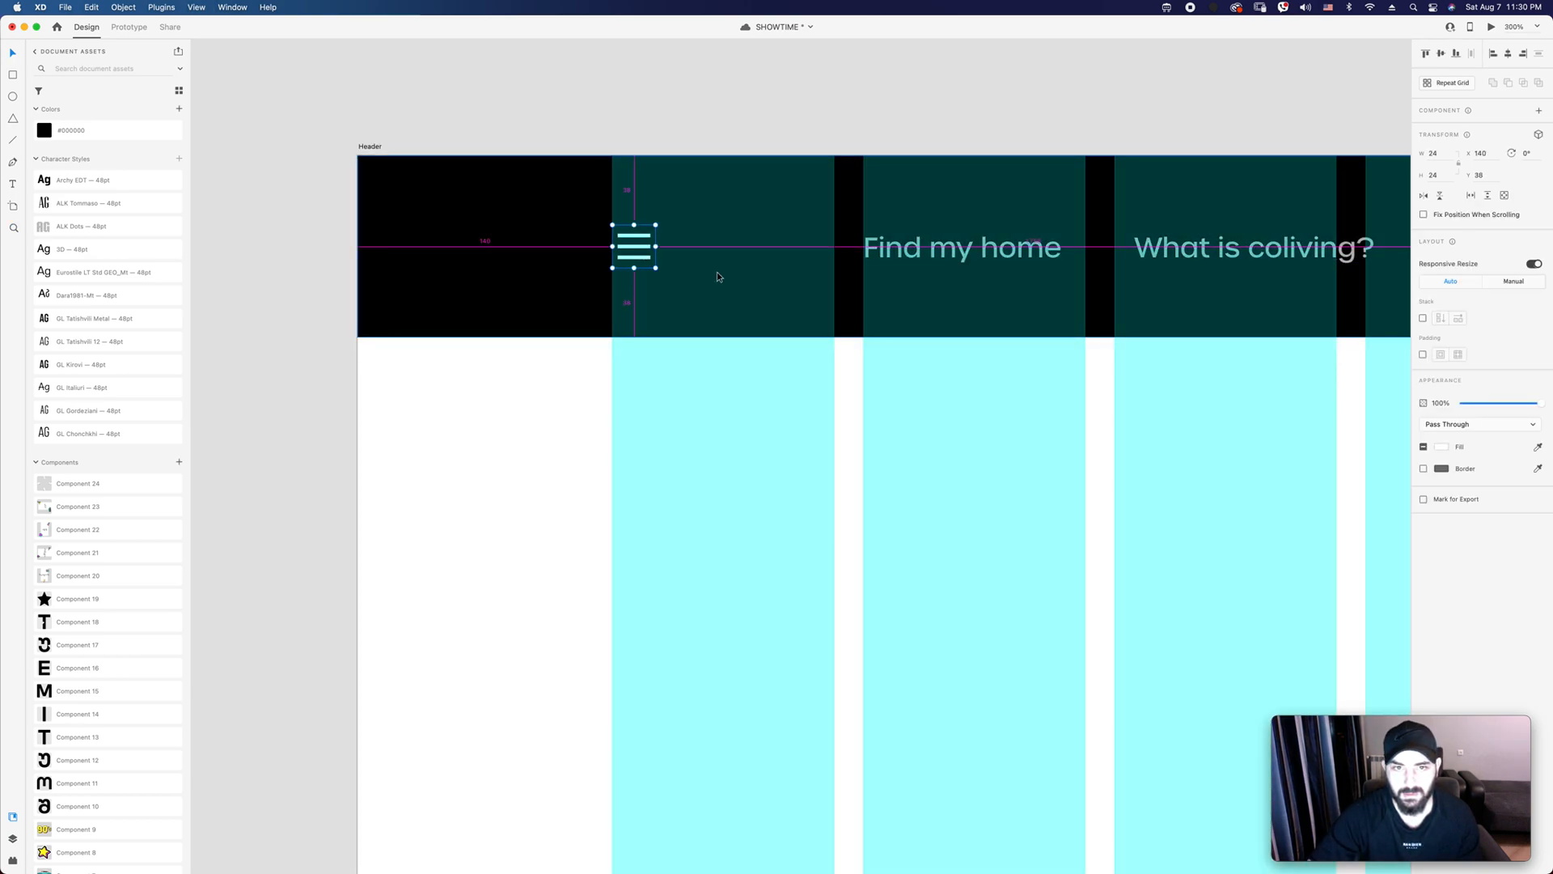
Step: Move both navigation labels together toward the menu icon, leaving a 40 px gap after it
left_click(942, 258)
left_click(1211, 260, "shift")
left_click_drag(1210, 260, 781, 264)
left_click(665, 385)
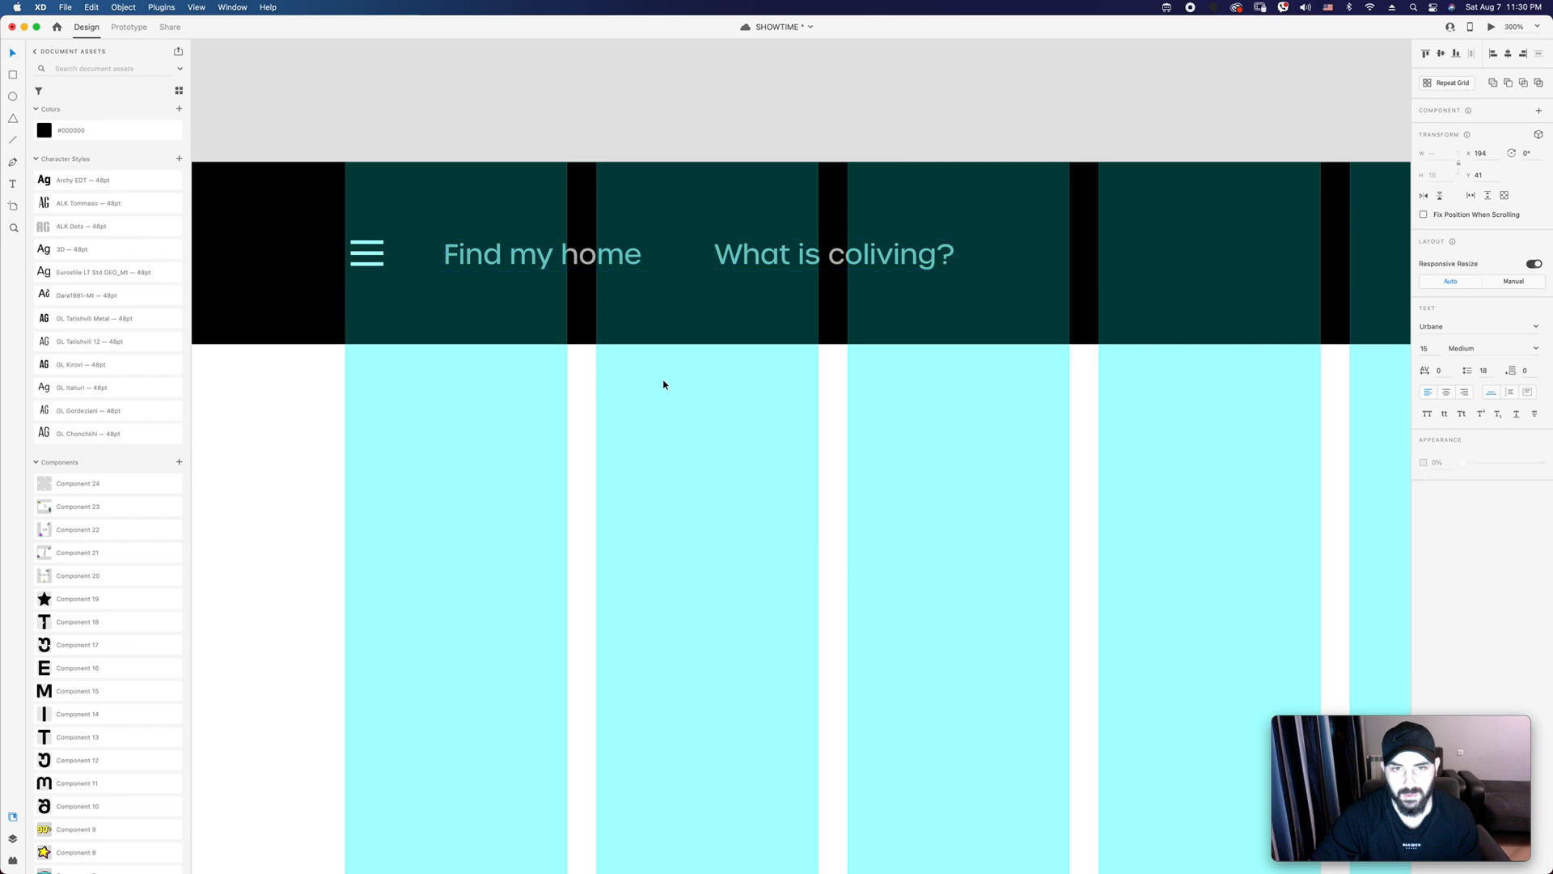
left_click(764, 259, "shift")
left_click_drag(769, 262, 788, 263)
key("super+1")
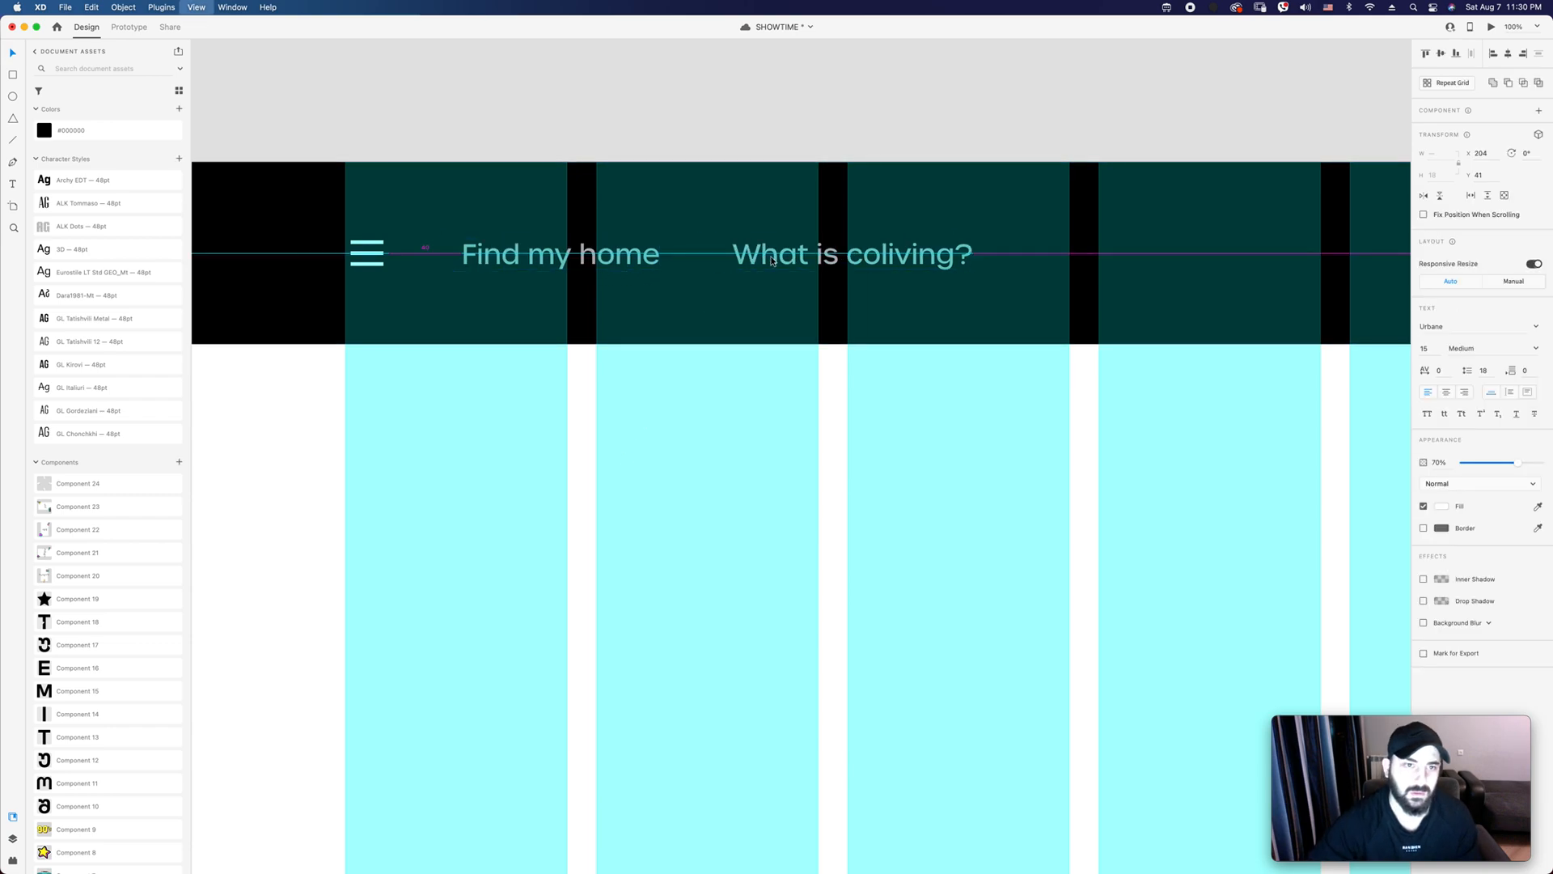
Step: Shift both navigation labels slightly closer to the menu icon, to X 200, and hide the layout grid
left_click(939, 575)
left_click_drag(959, 565, 808, 473)
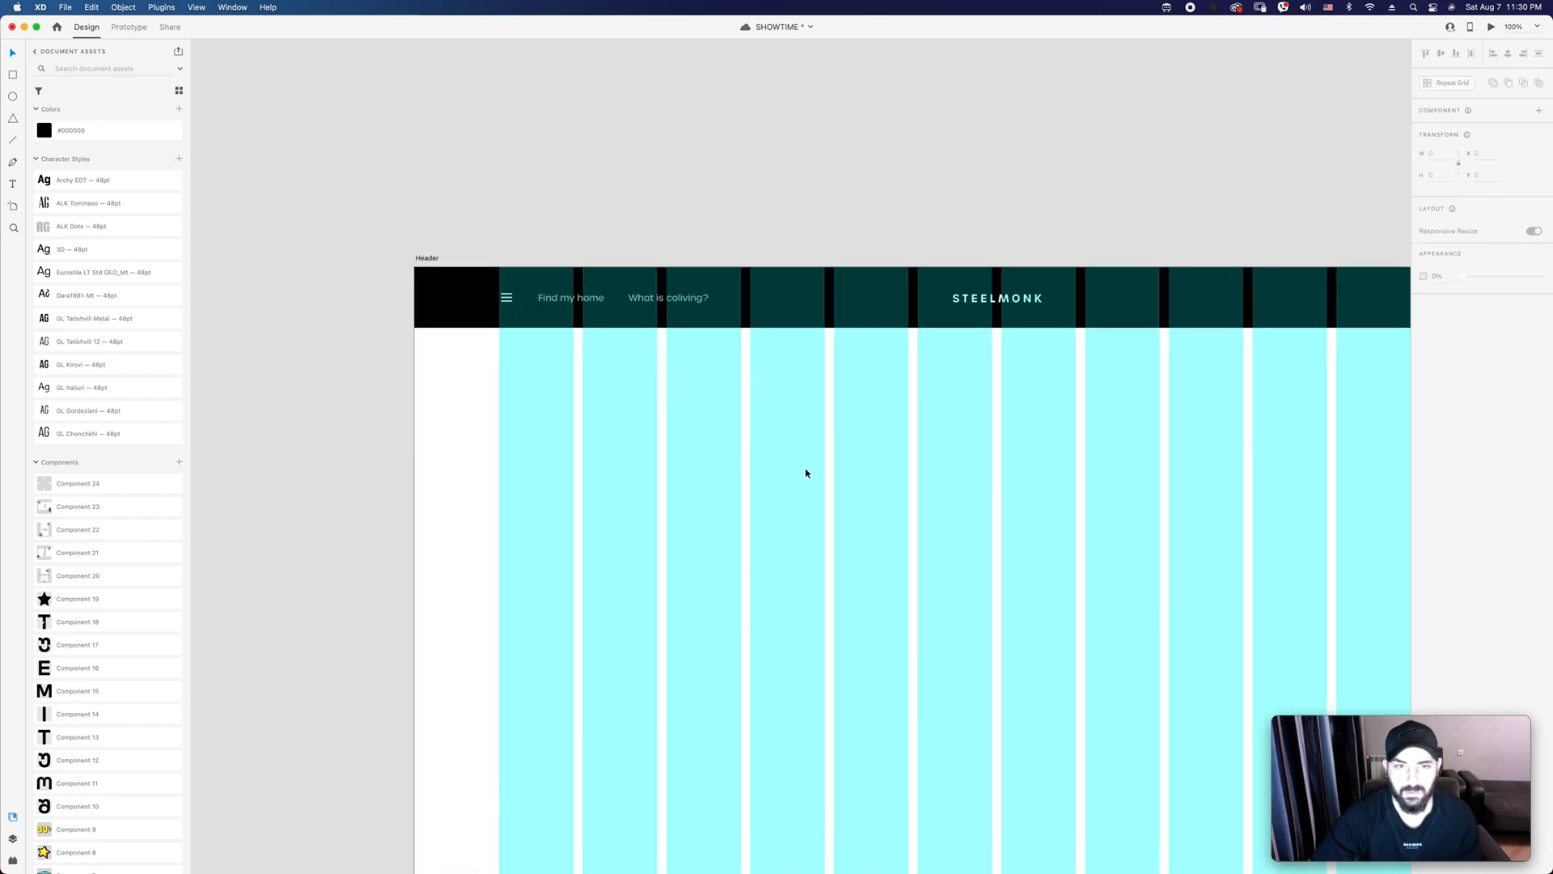
left_click(574, 299)
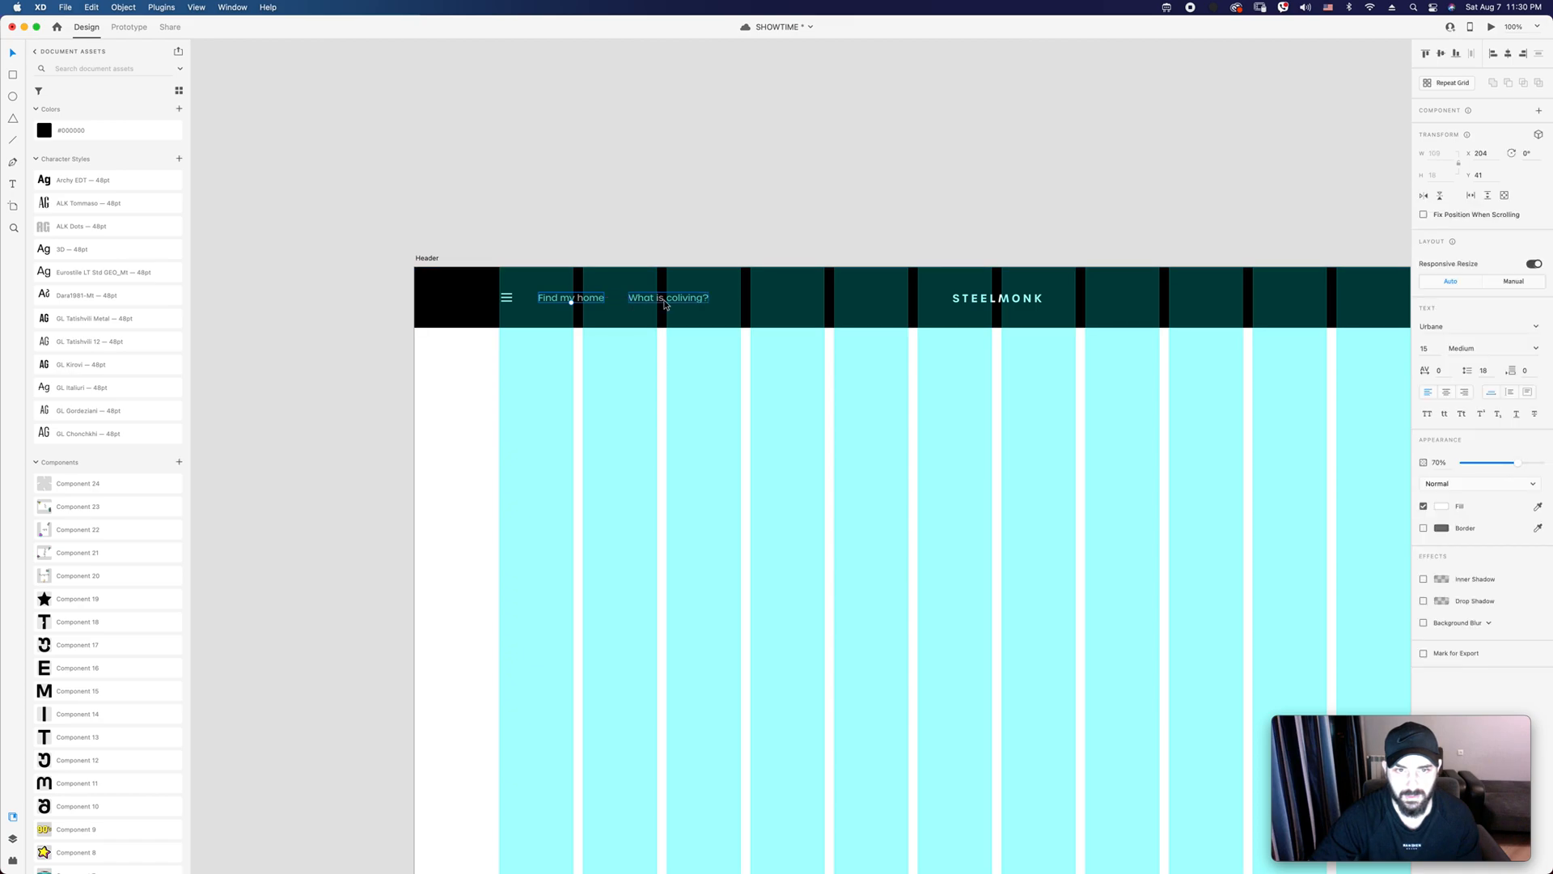
left_click_drag(667, 300, 663, 304)
left_click(575, 296, "shift")
key("Escape")
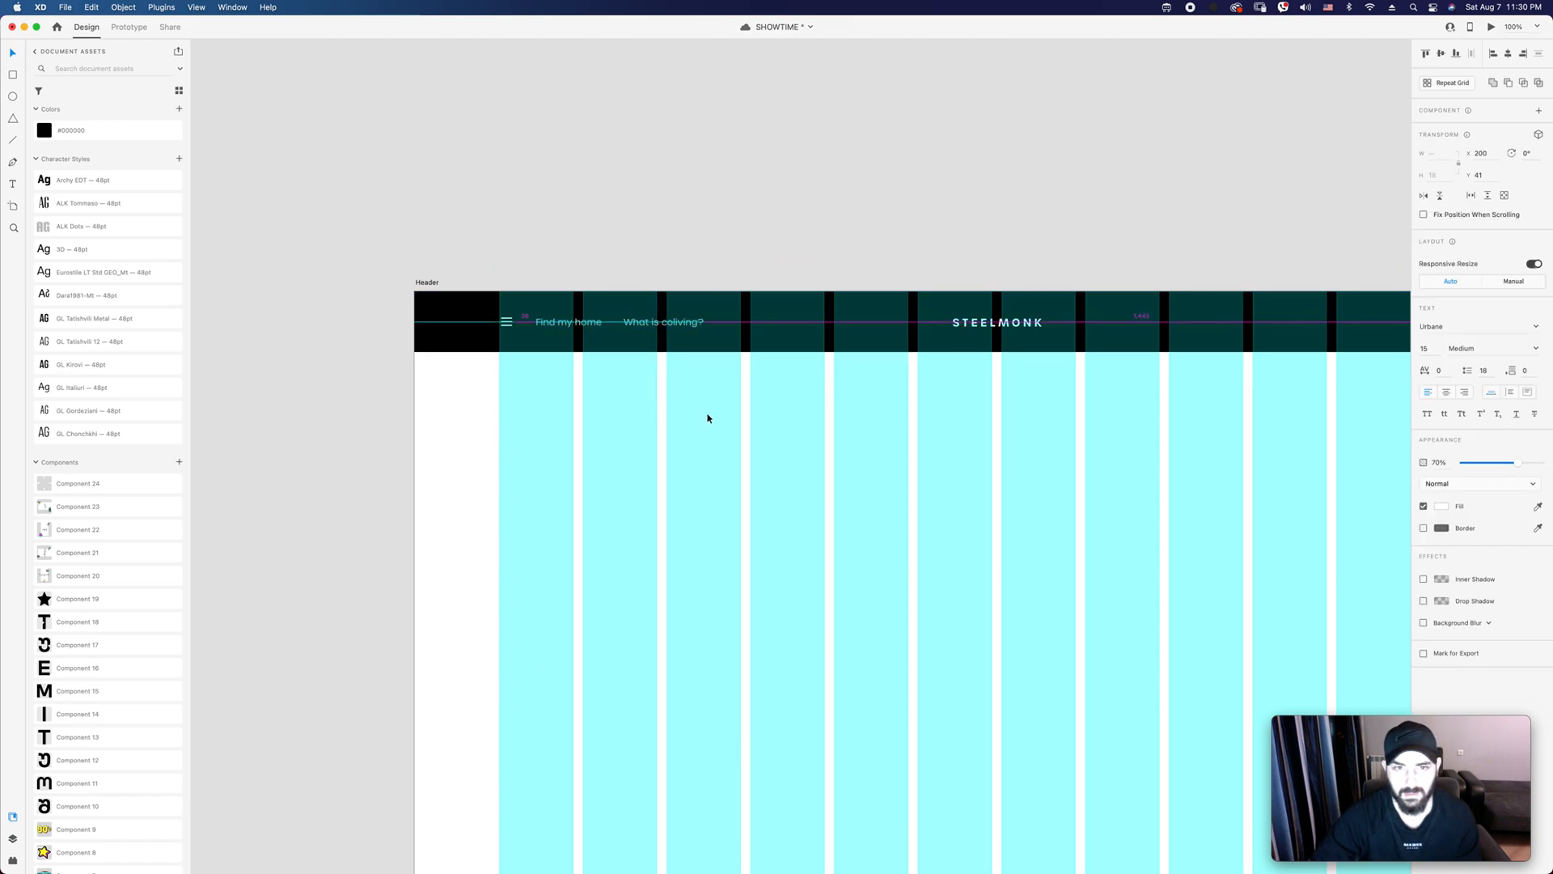
scroll(704, 412, "down", 5)
scroll(703, 412, "right", 6)
left_click_drag(725, 306, 718, 337)
key("super+shift+apostrophe")
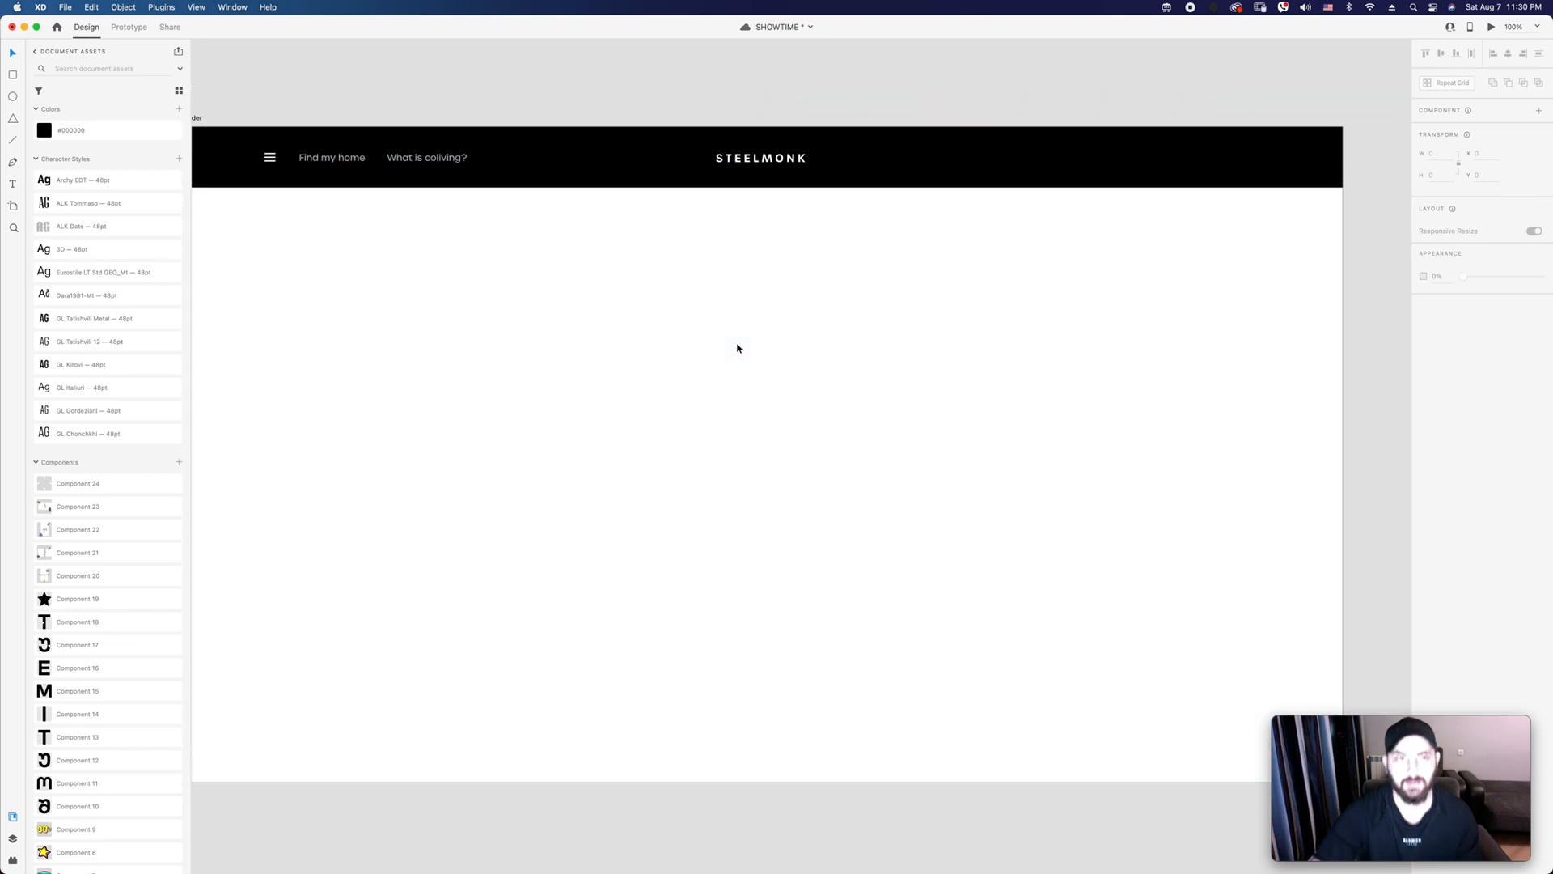
Step: Draw a rectangle on the blank artboard below the header bar and size it to 140 × 60
scroll(737, 348, "left", 2)
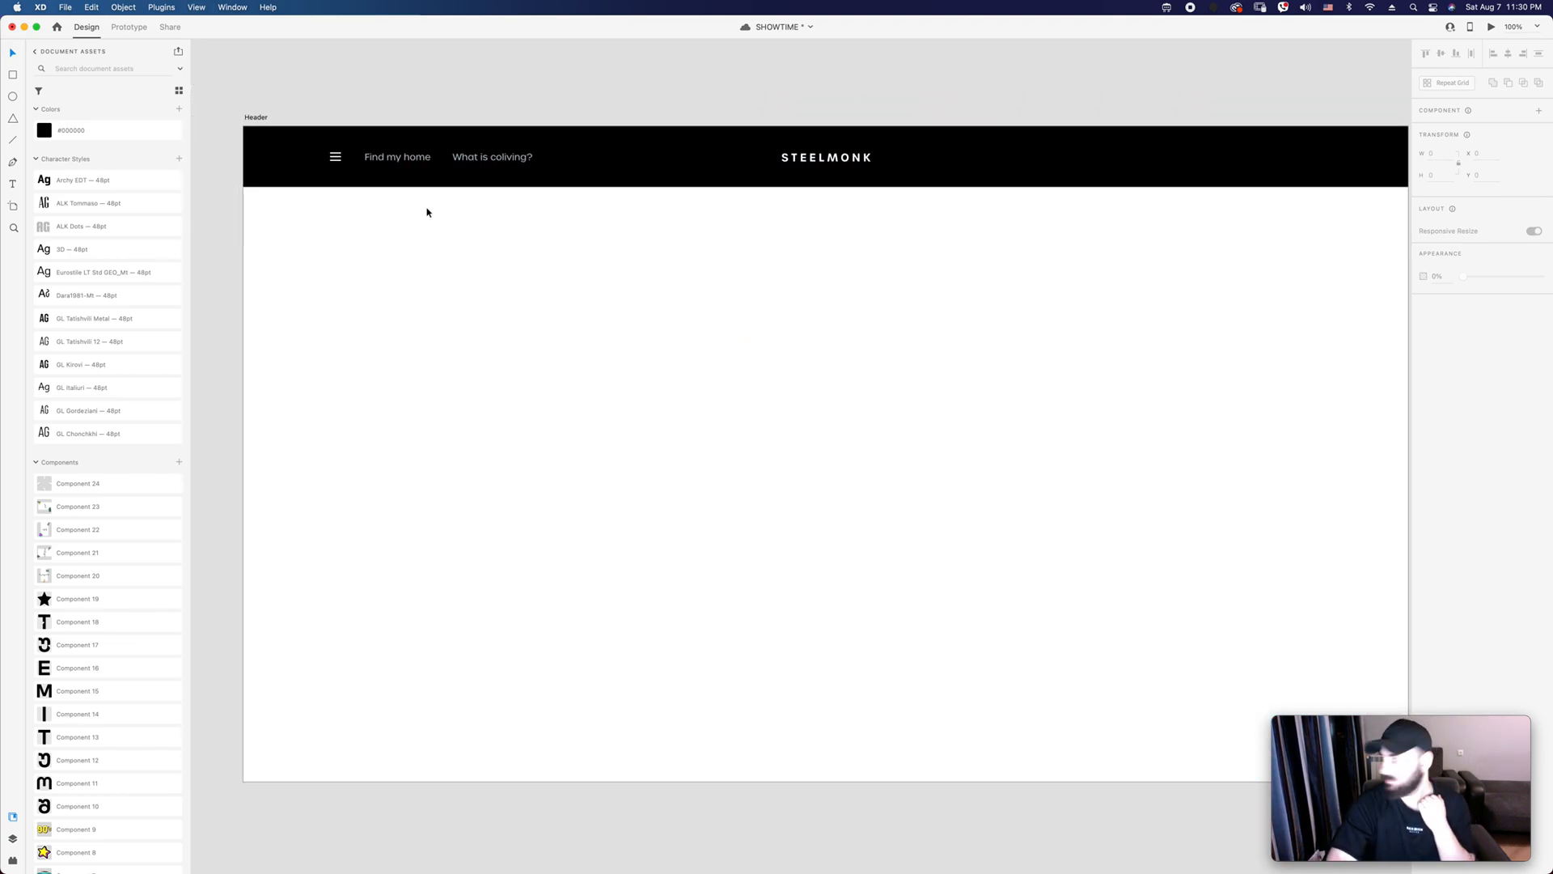
left_click_drag(923, 277, 844, 251)
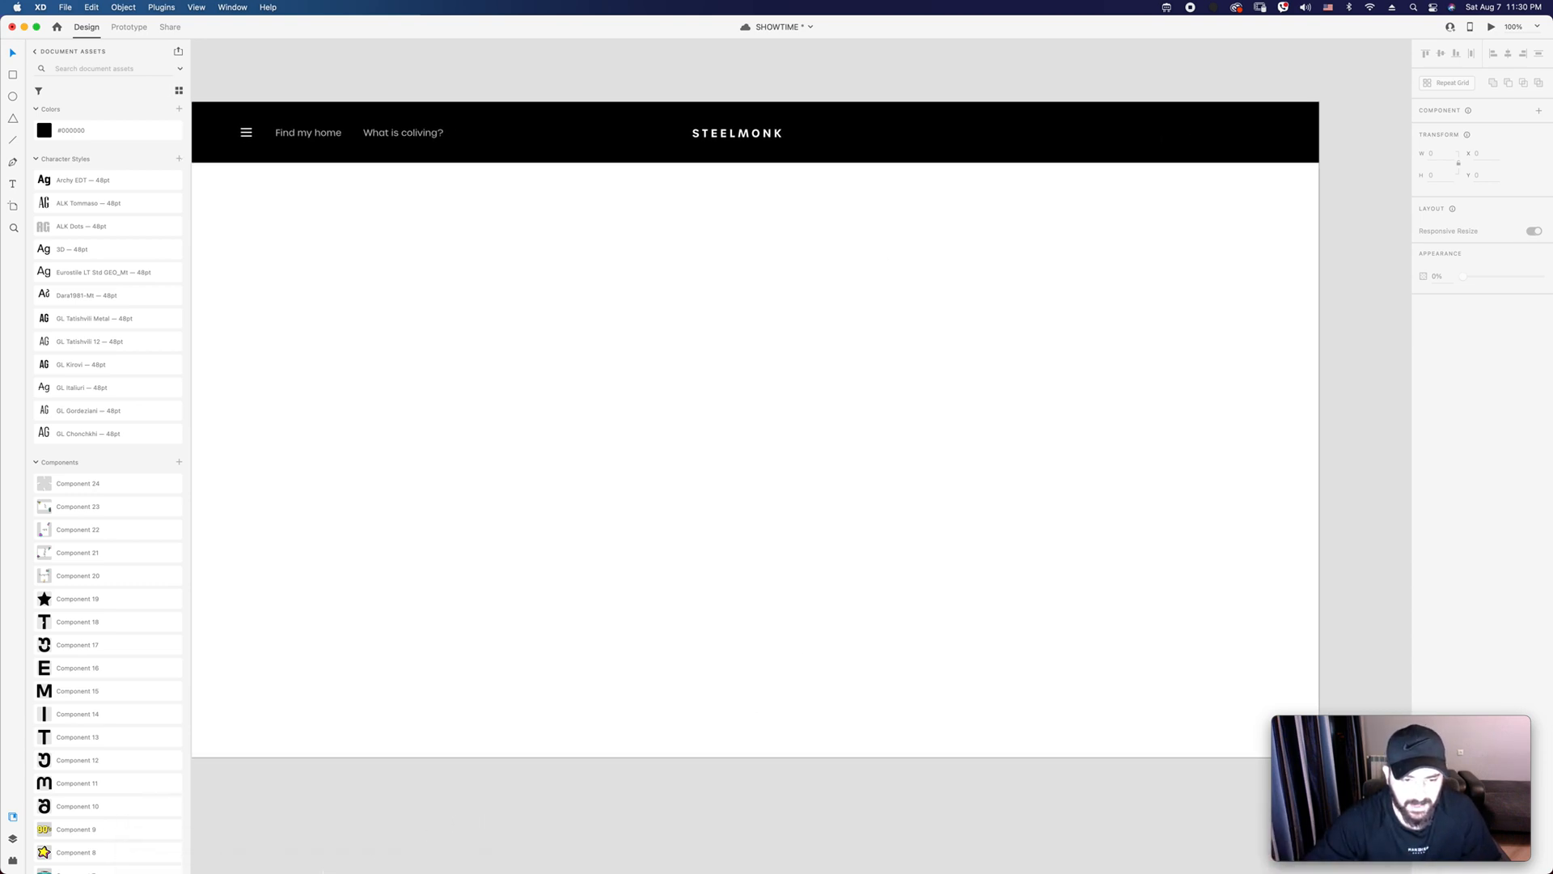
mouse_move(385, 846)
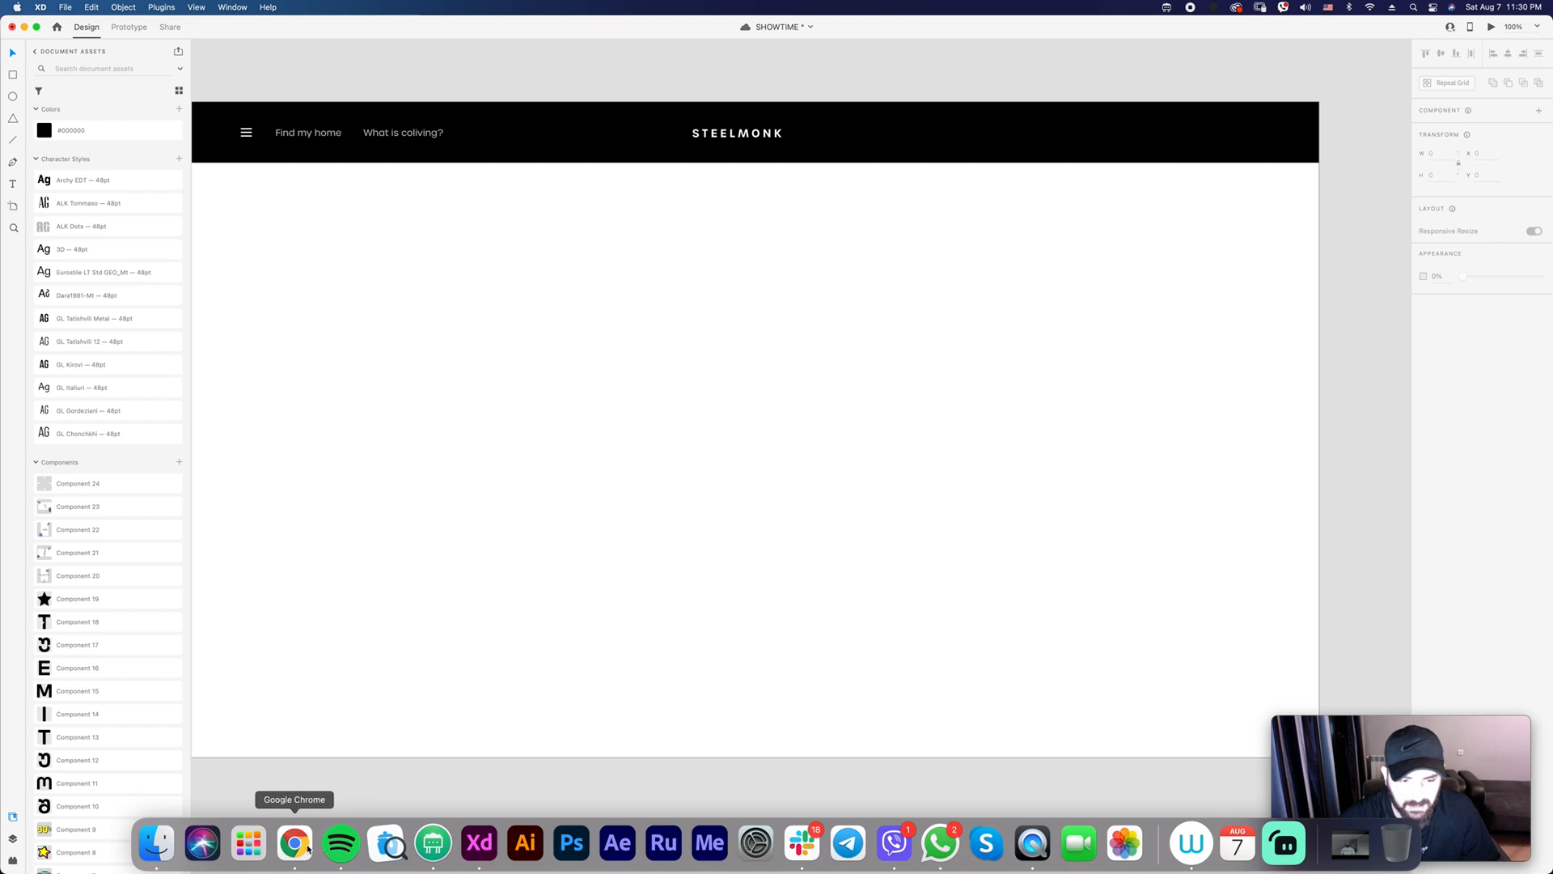
mouse_move(648, 329)
left_mouse_down()
mouse_move(765, 381)
mouse_move(746, 372)
left_mouse_up()
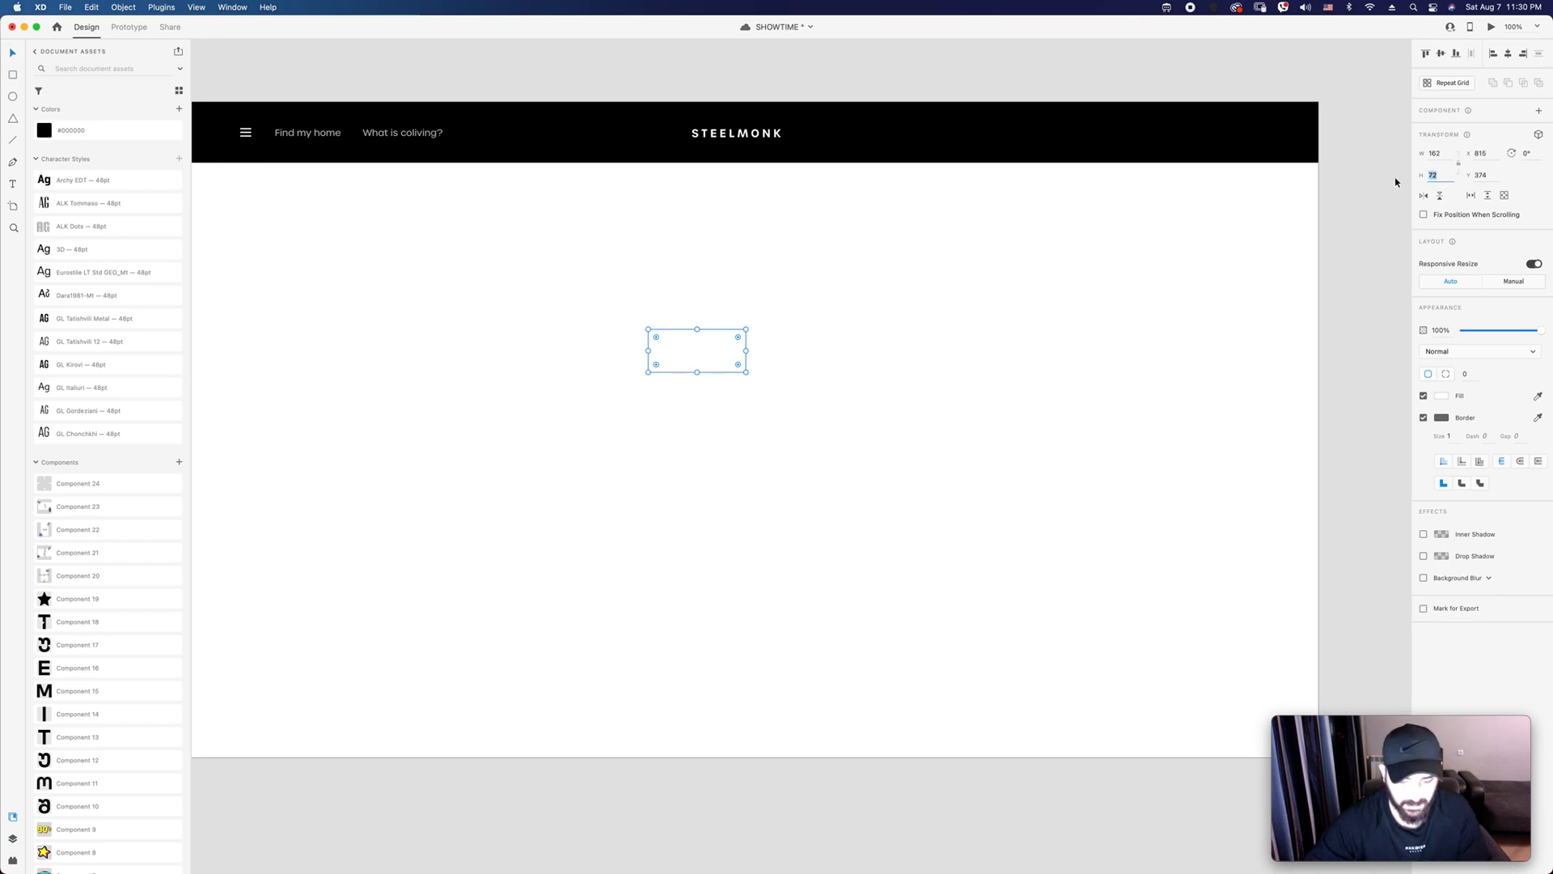
key("Return")
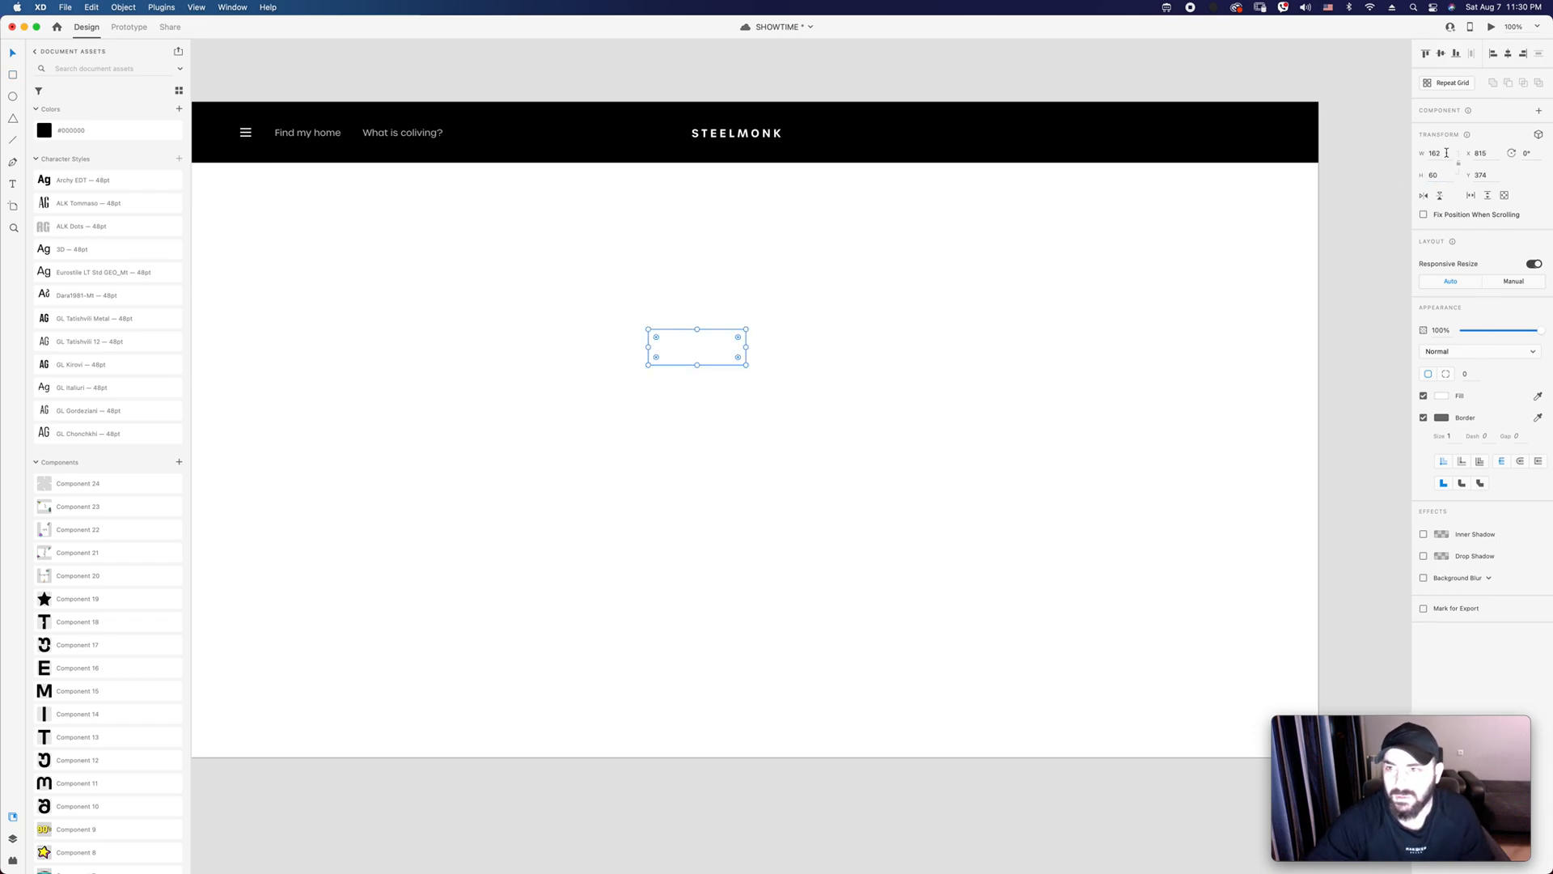
key("Return")
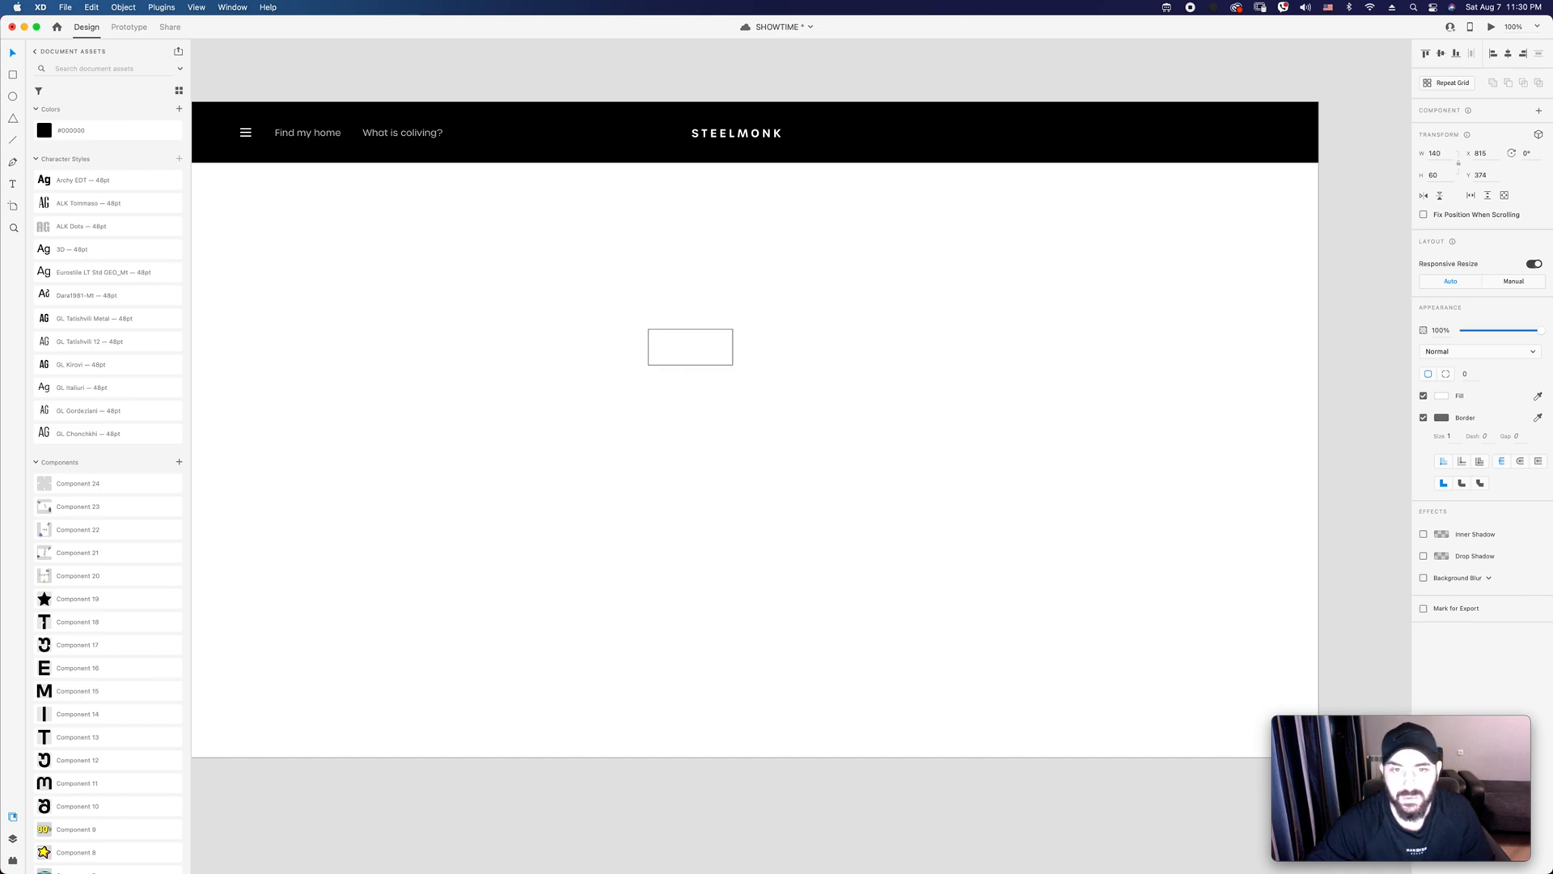
Step: Round all corners of the 140 × 60 rectangle to a radius of 30
left_click_drag(615, 307, 775, 425)
left_click_drag(1021, 216, 766, 416)
key("super+1")
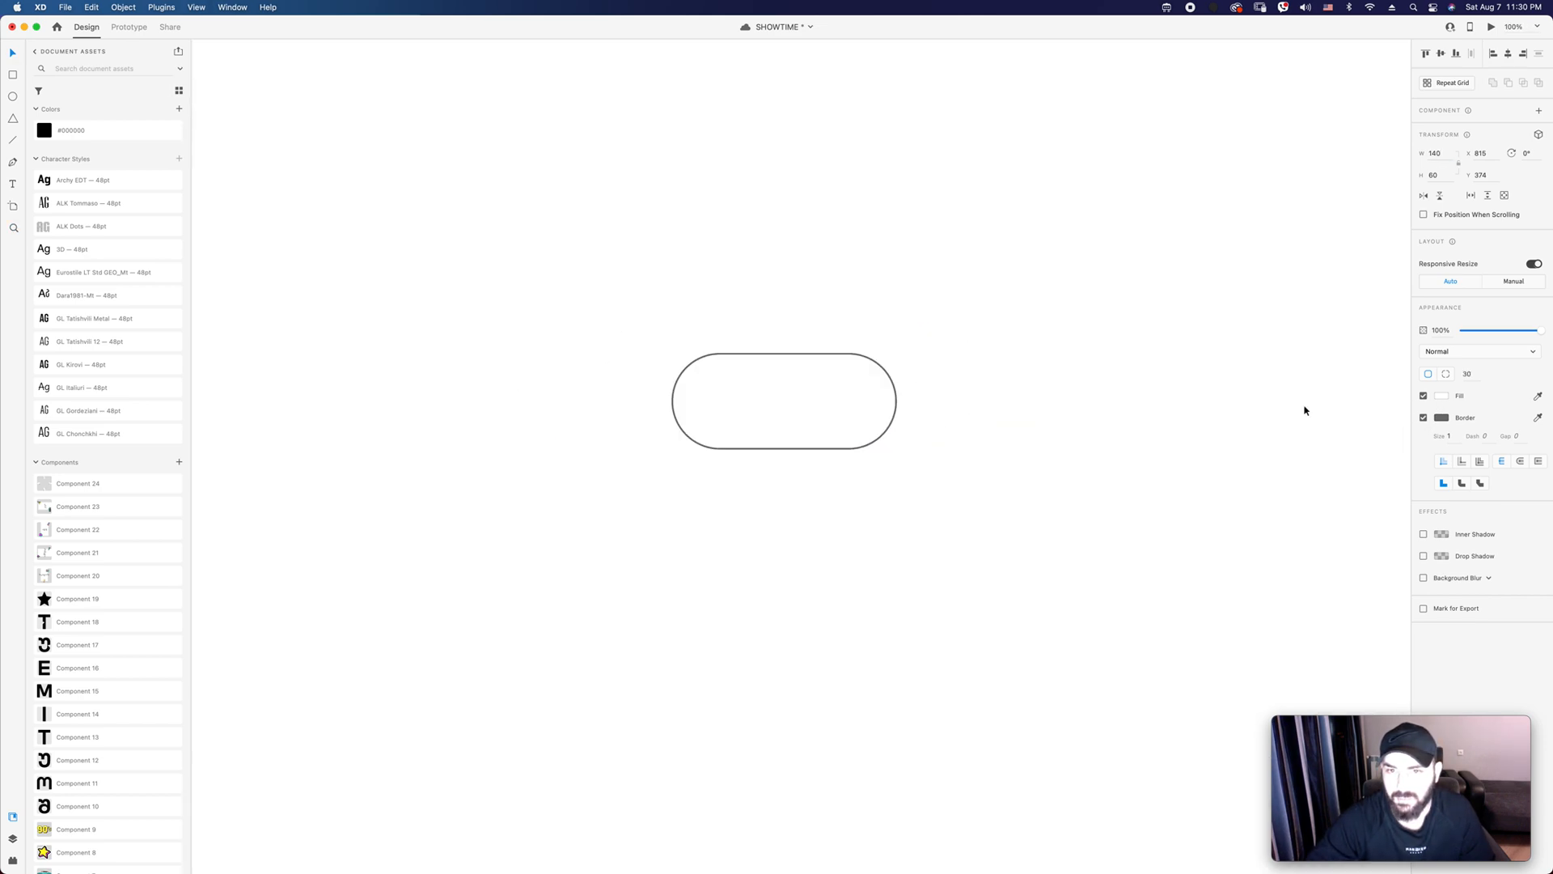
Step: Move the rounded rectangle onto the black header bar, between the STEELMONK logo and the bar's far end, at X 1554, Y 21
left_click_drag(660, 540, 1110, 326)
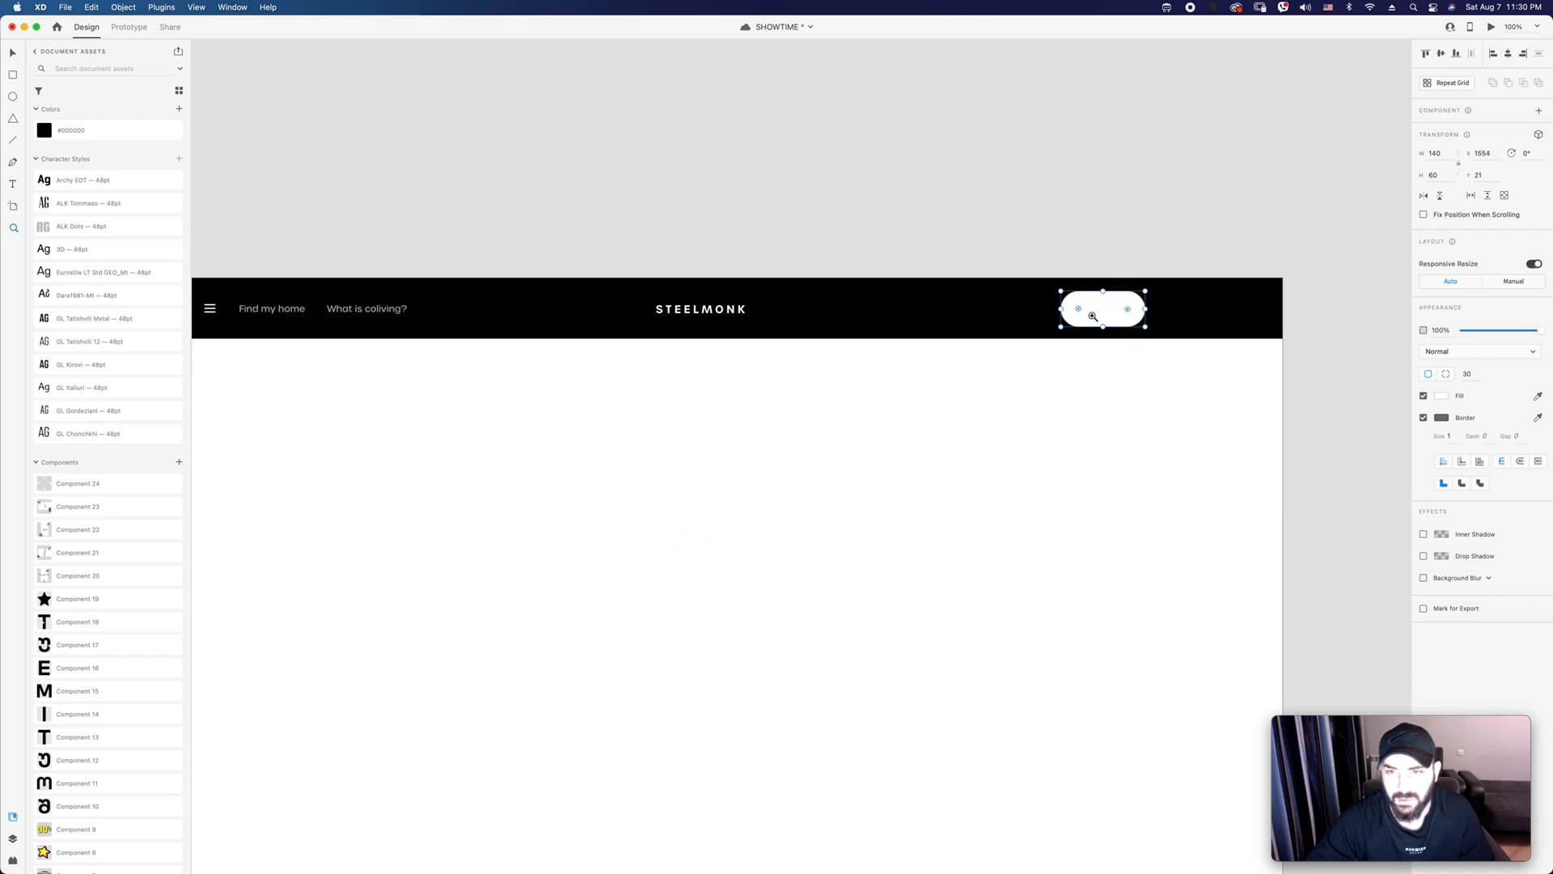
scroll(1108, 324, "up", 5)
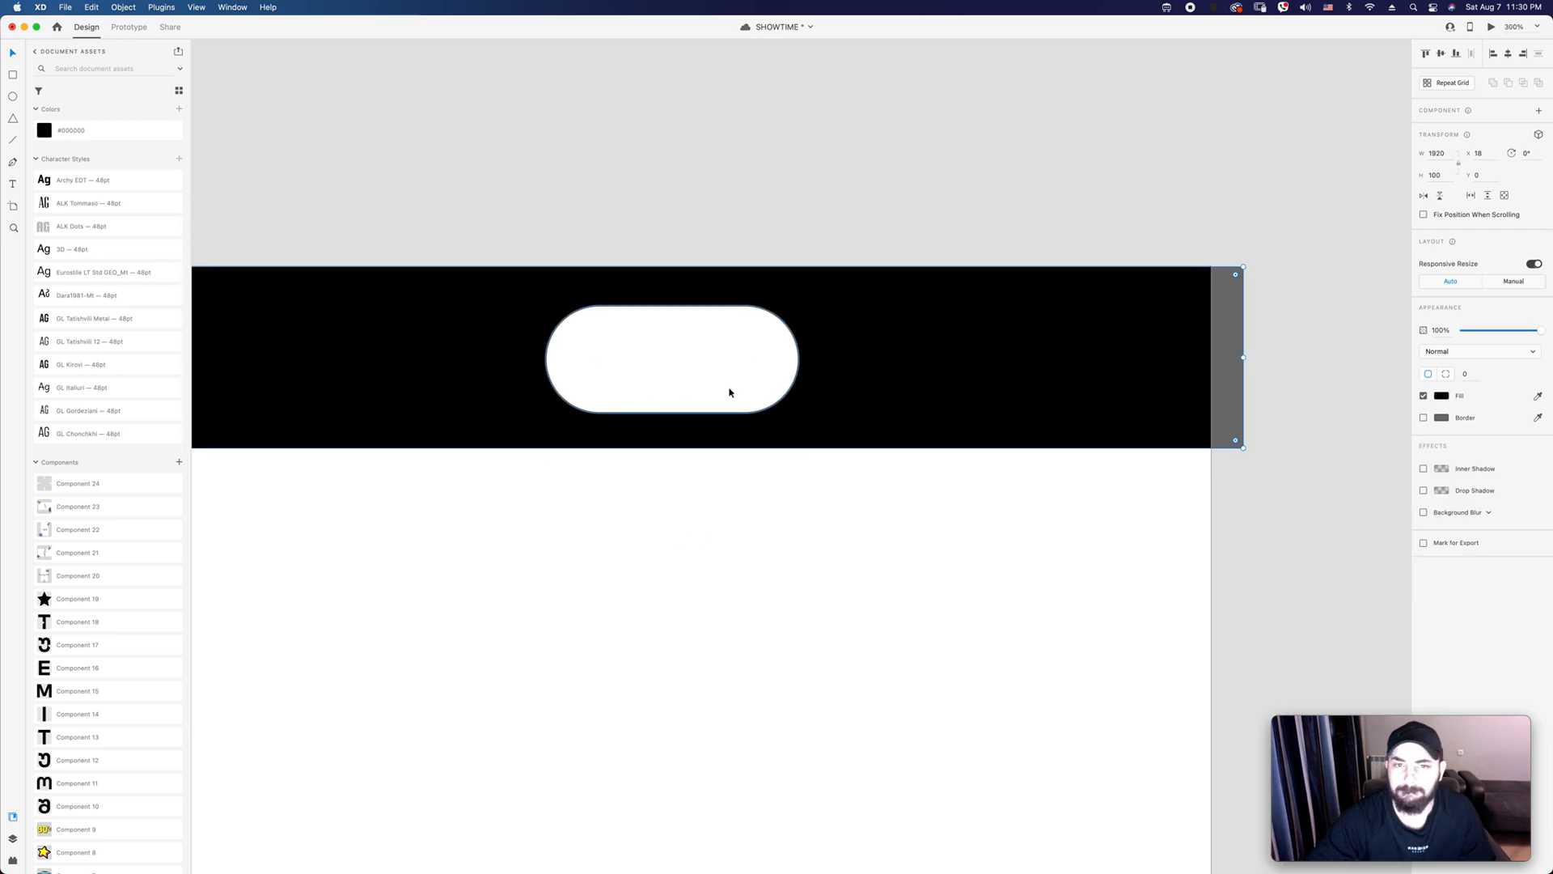
left_click(863, 530)
Step: Remove the rounded rectangle's fill and set its border colour to white (fff)
left_click(691, 389)
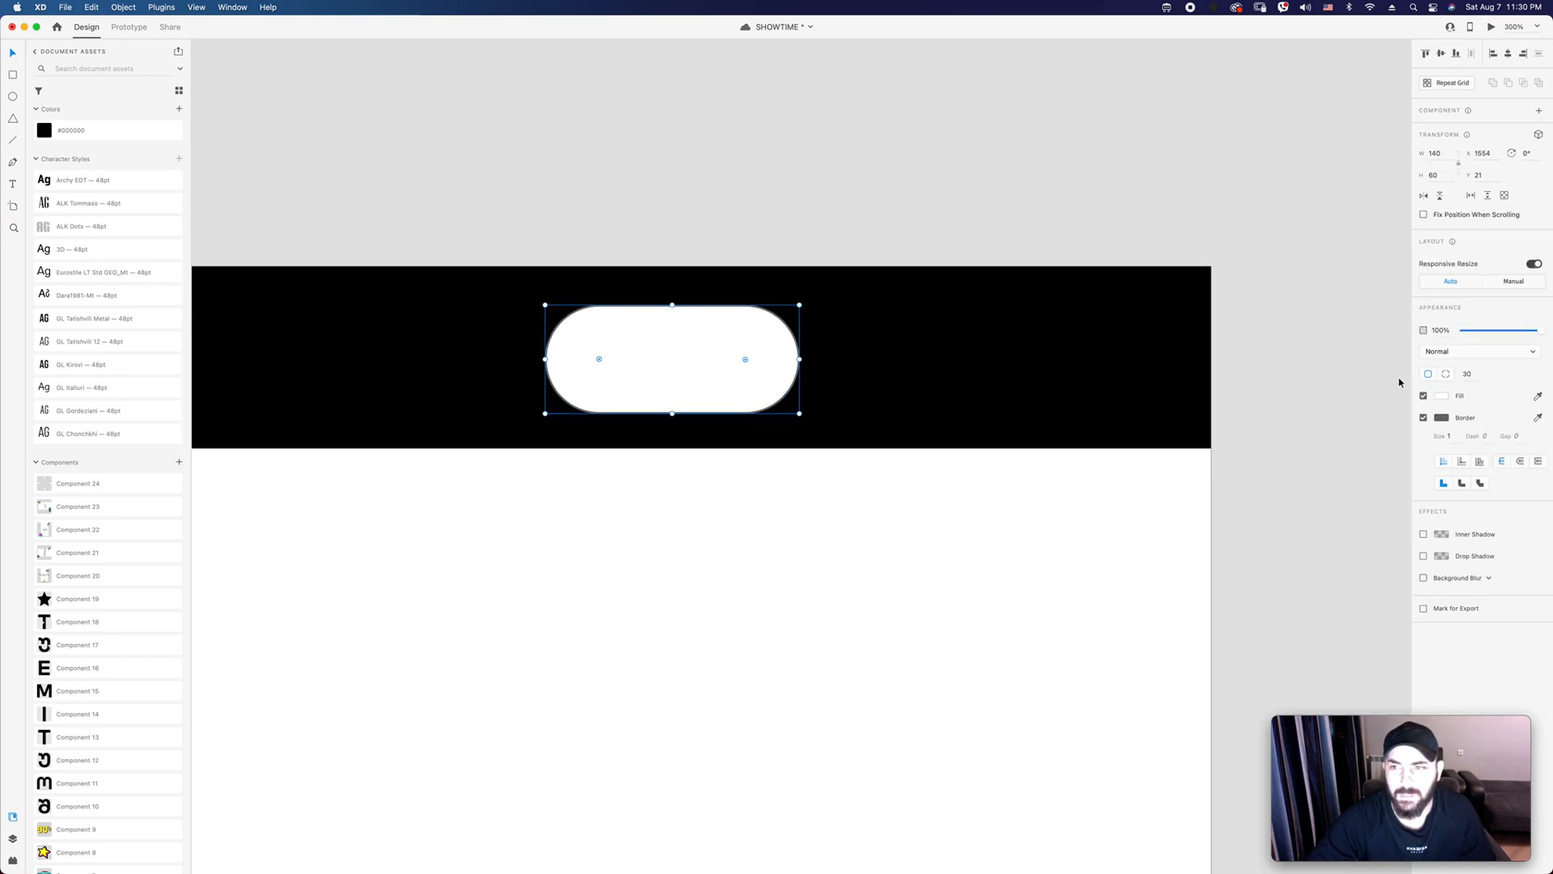
left_click(1423, 396)
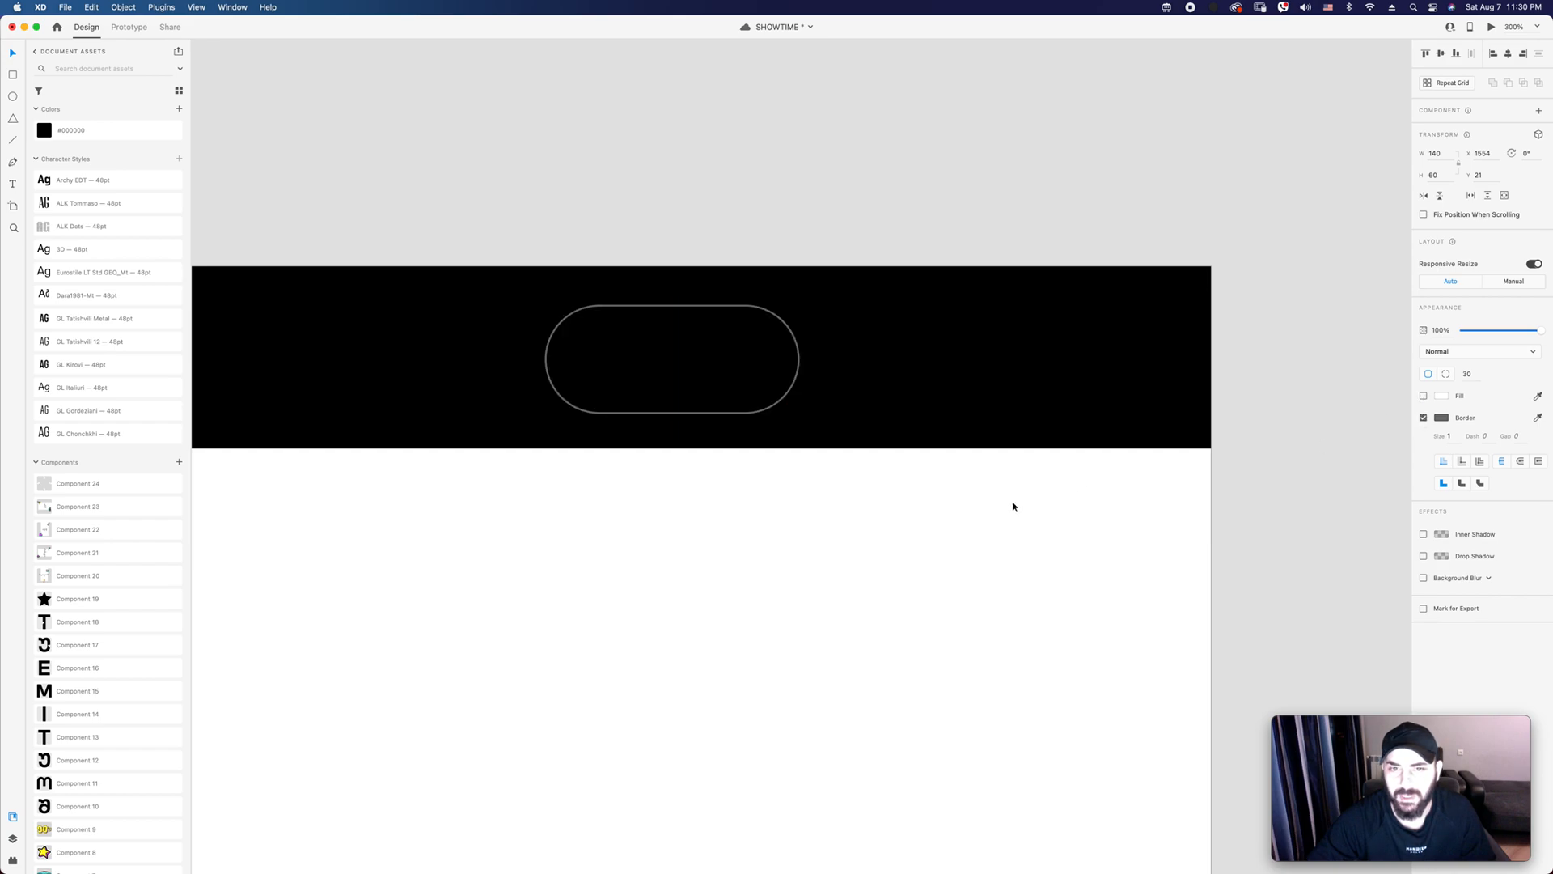
left_click(1441, 418)
type("fff")
key("Return")
left_click(960, 634)
Step: Duplicate the pill outline in place and set the copy's width to 60, forming a circle at the pill's starting end
left_click(767, 414)
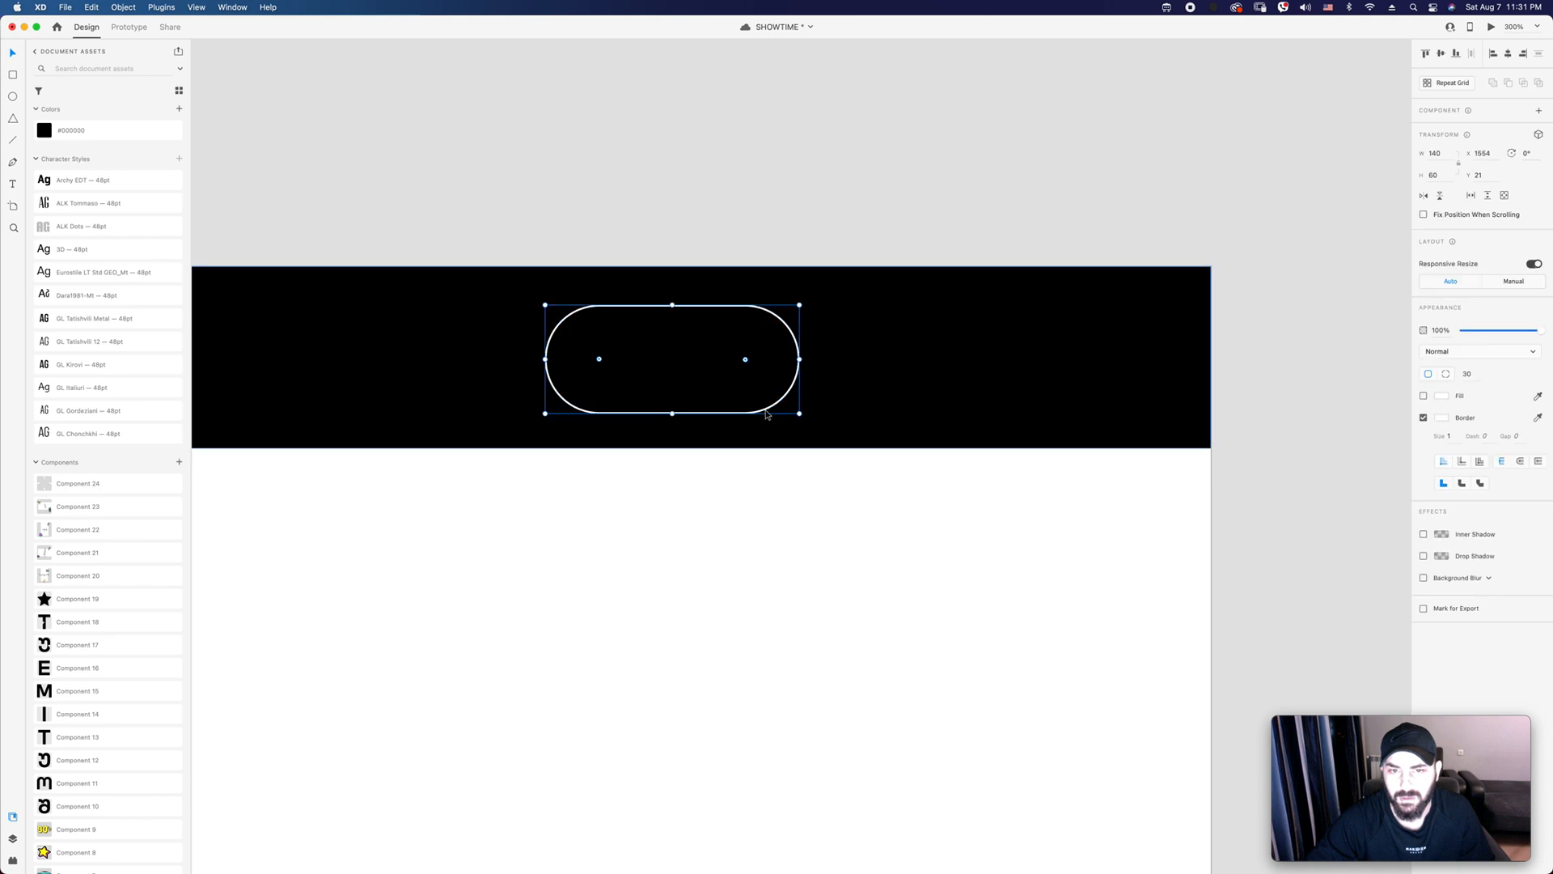
type("60")
key("Return")
key("Escape")
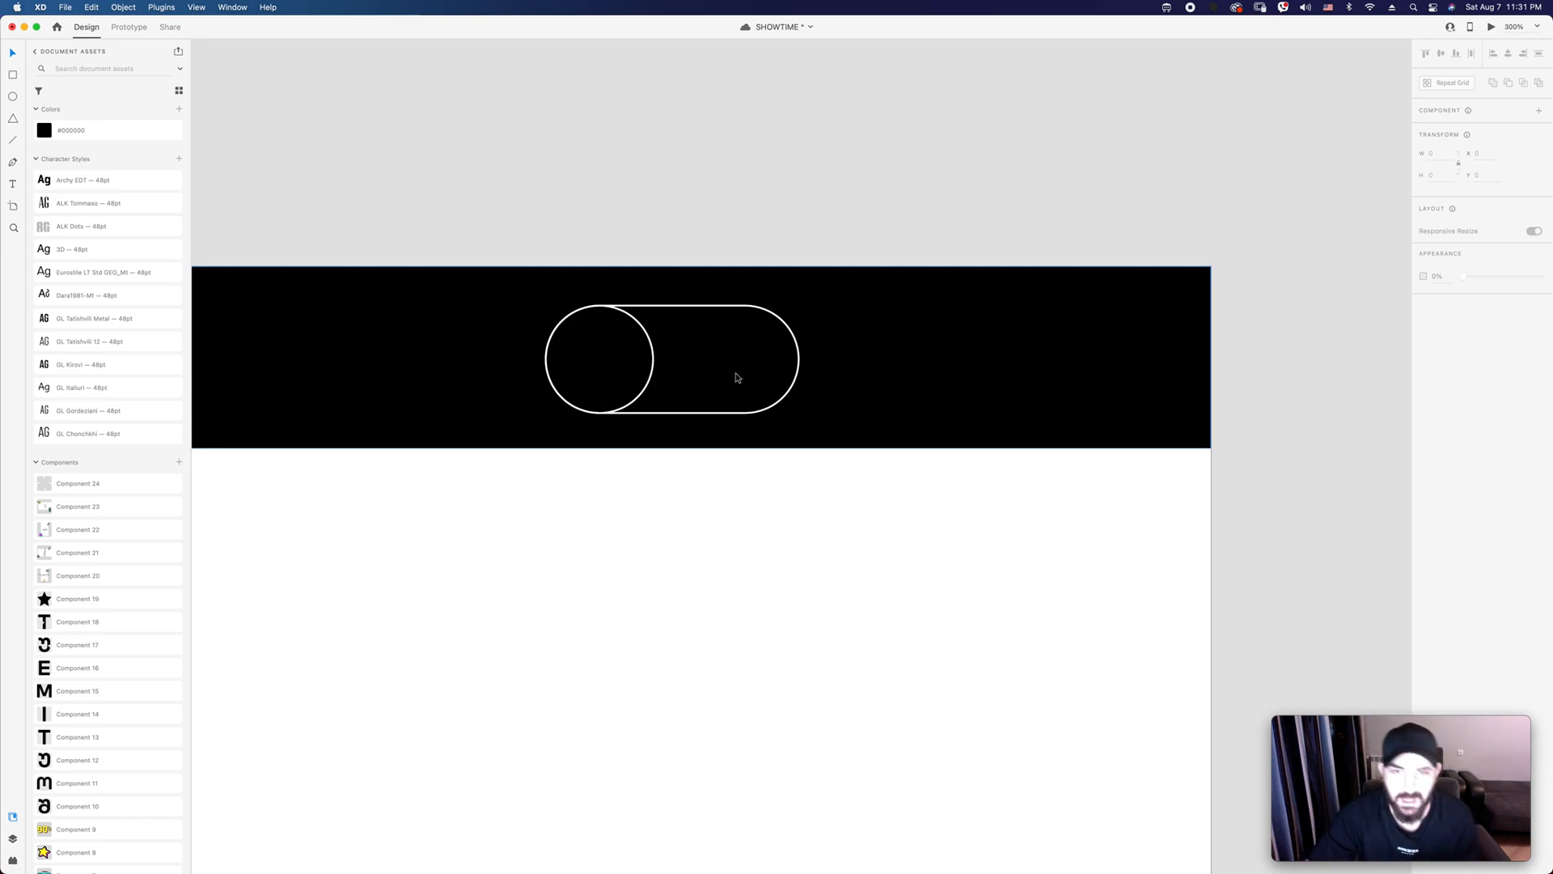
Step: Turn off the border of the 60 × 60 circle inside the pill and give it a white fill
left_click(652, 362)
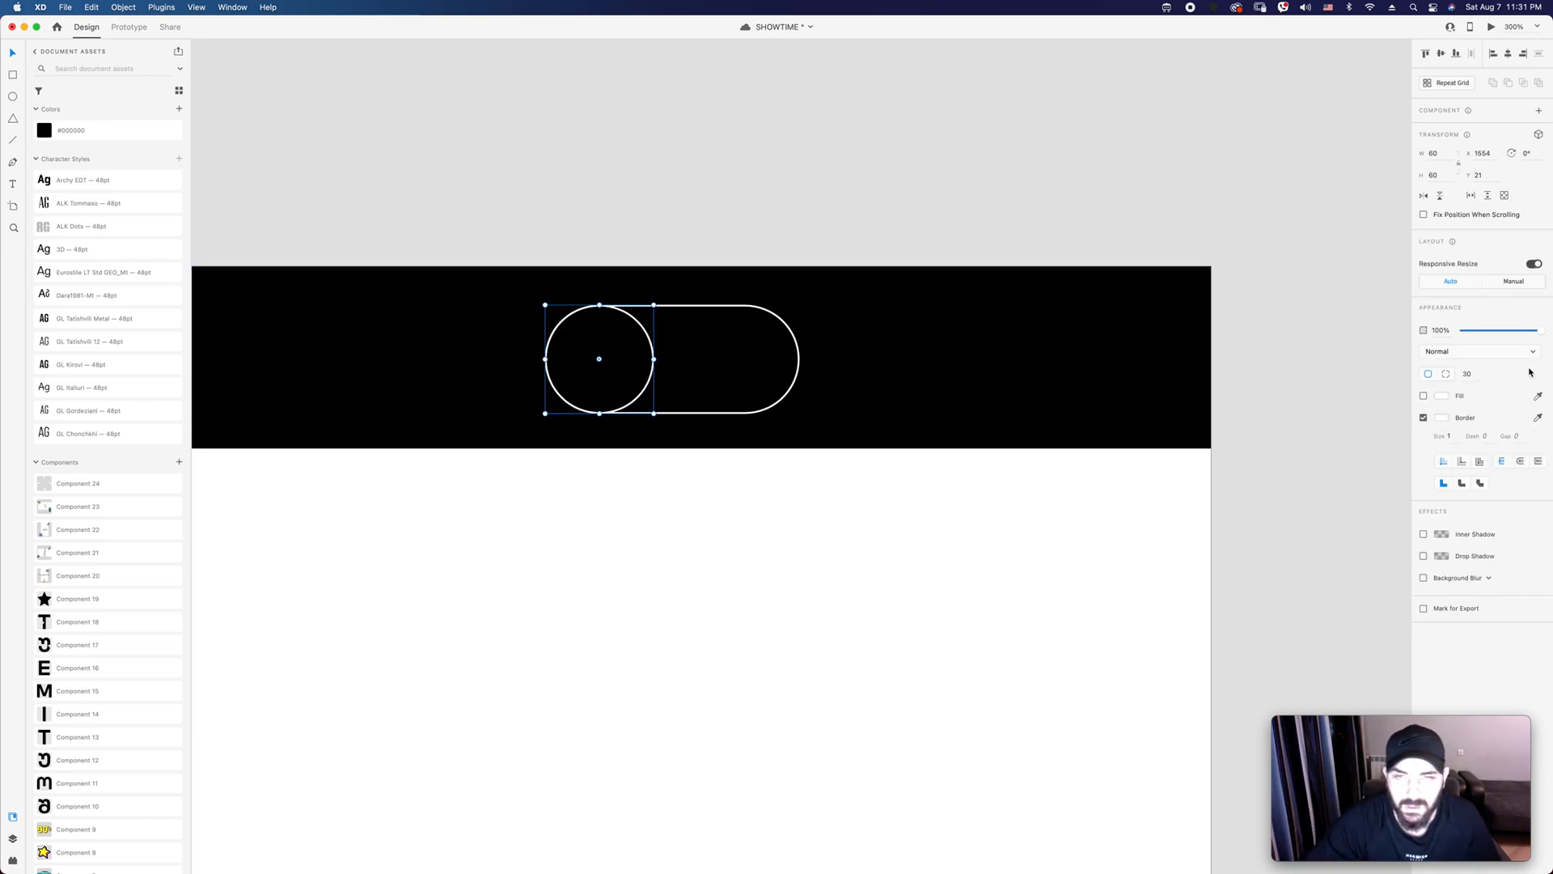
left_click(1423, 418)
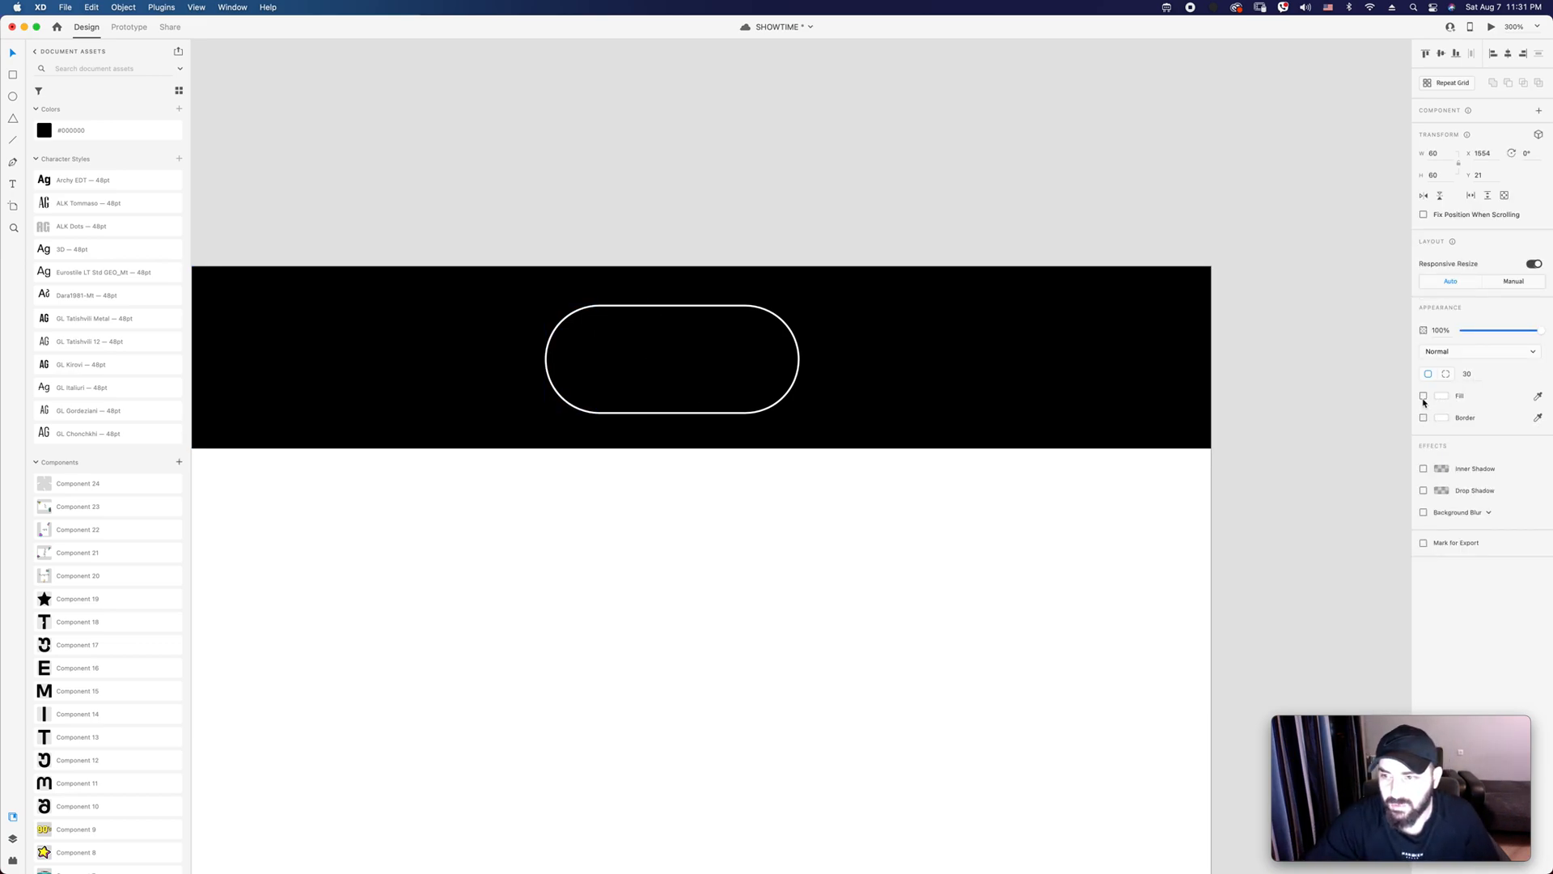
left_click(1424, 395)
left_click(607, 352)
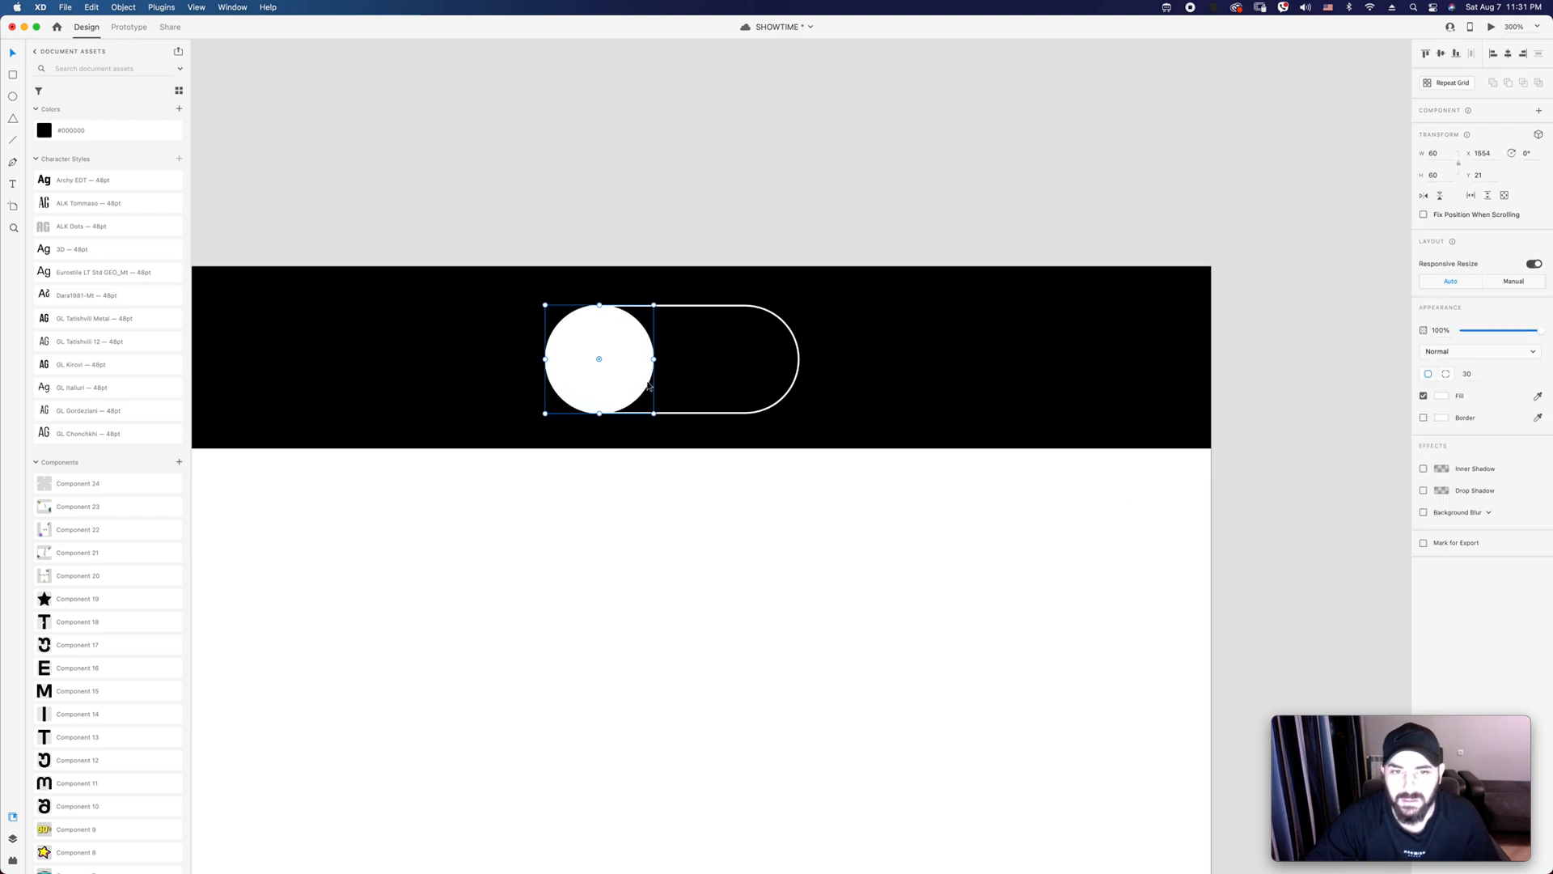
Step: Shrink the white circle about its centre to 50 × 50
left_click_drag(653, 413, 650, 404)
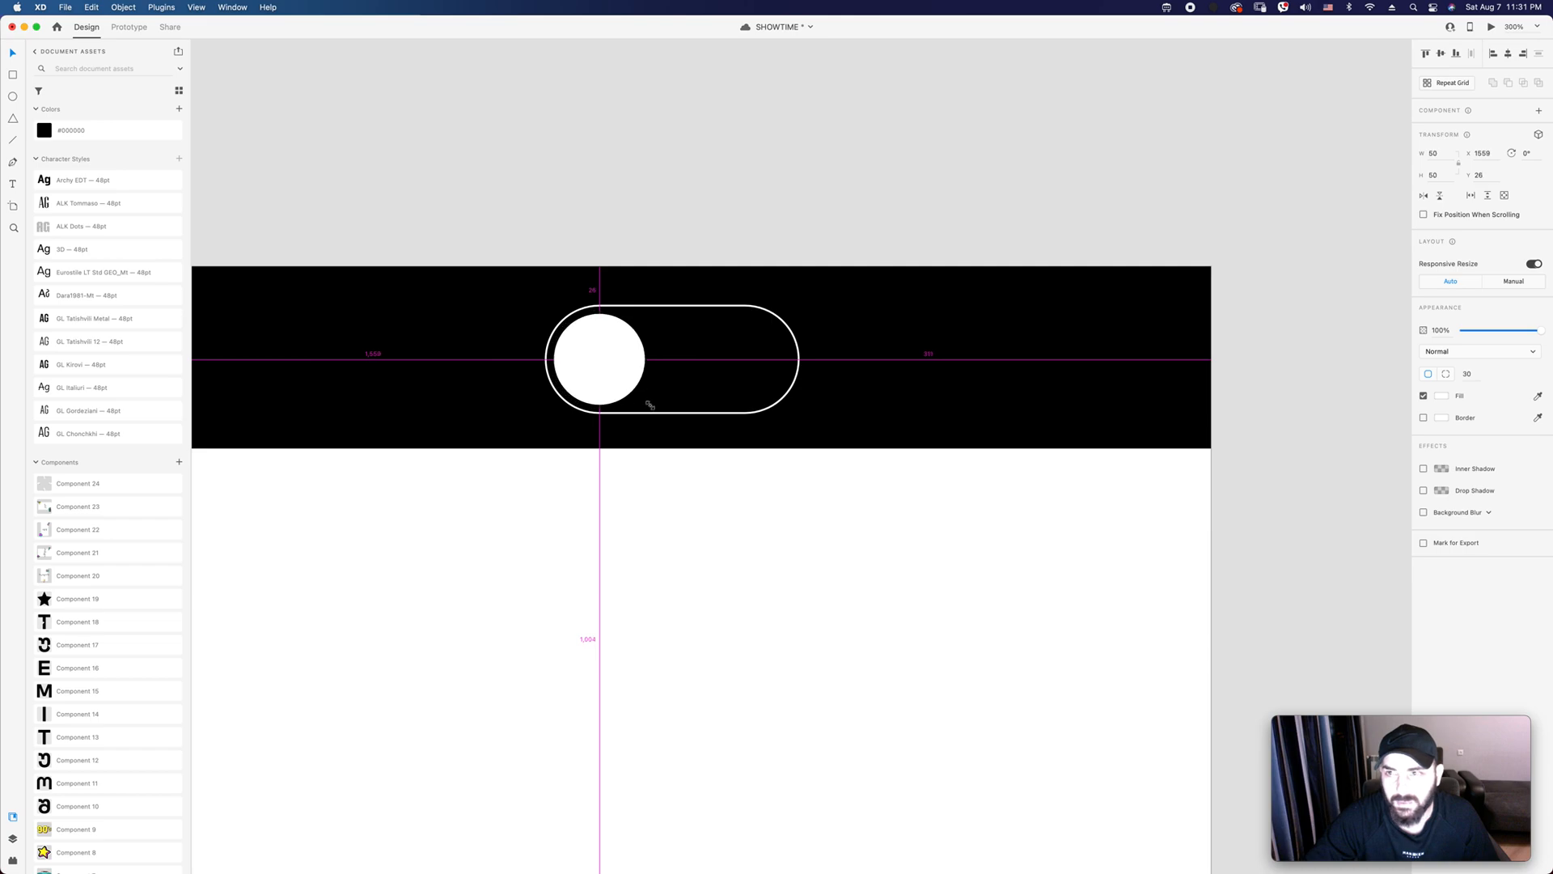
left_click(825, 557)
key("super+1")
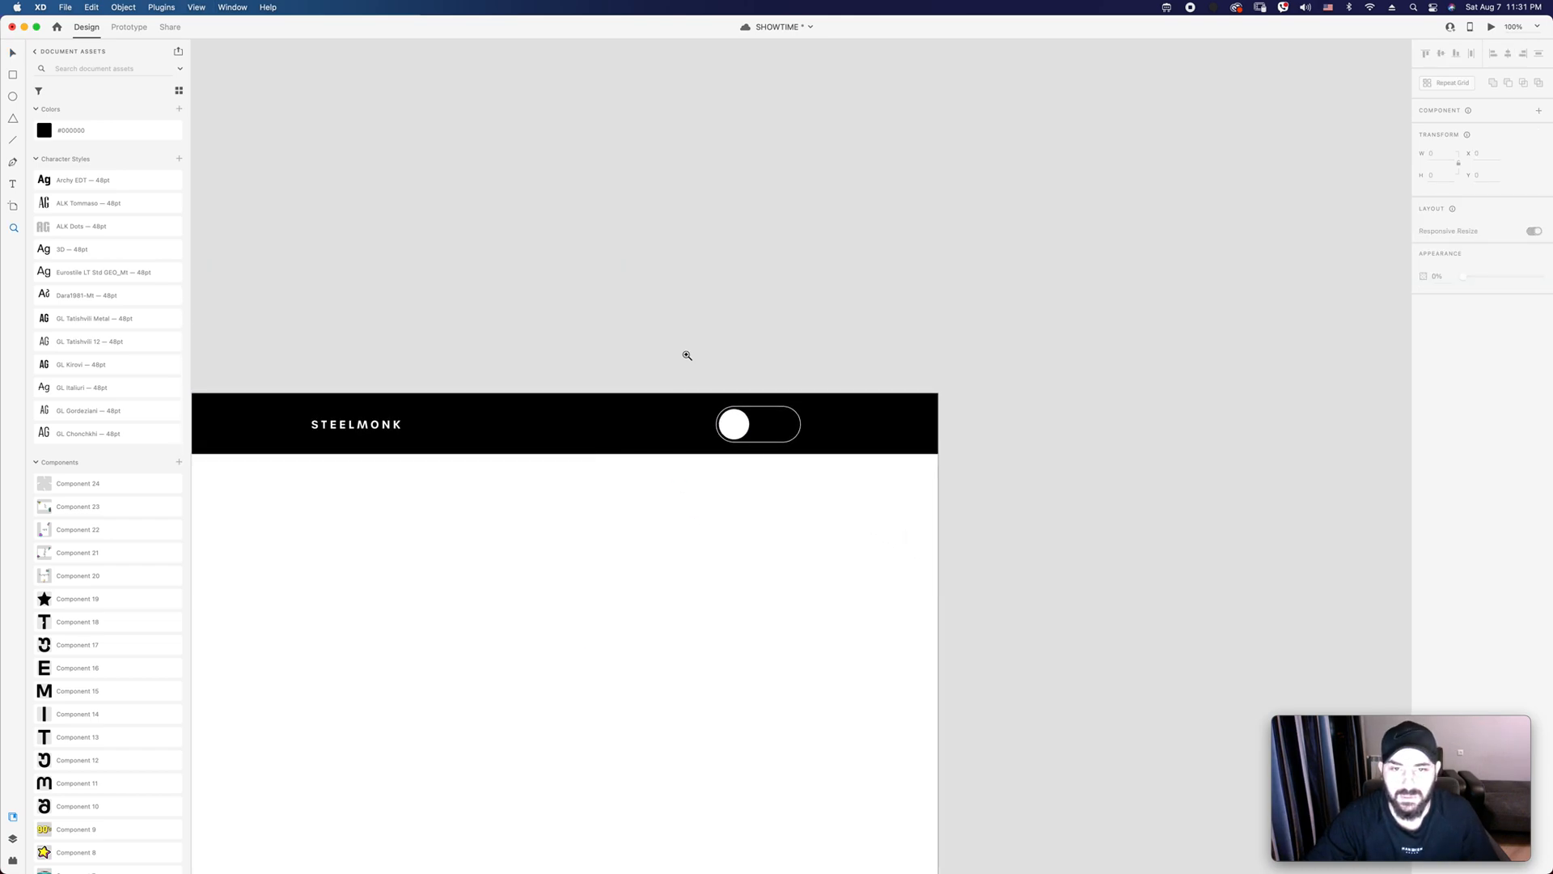
Step: Shorten the pill outline around the white circle to a width of 100, keeping the circle's end fixed
left_click_drag(686, 355, 839, 513)
key("v")
left_click(973, 404)
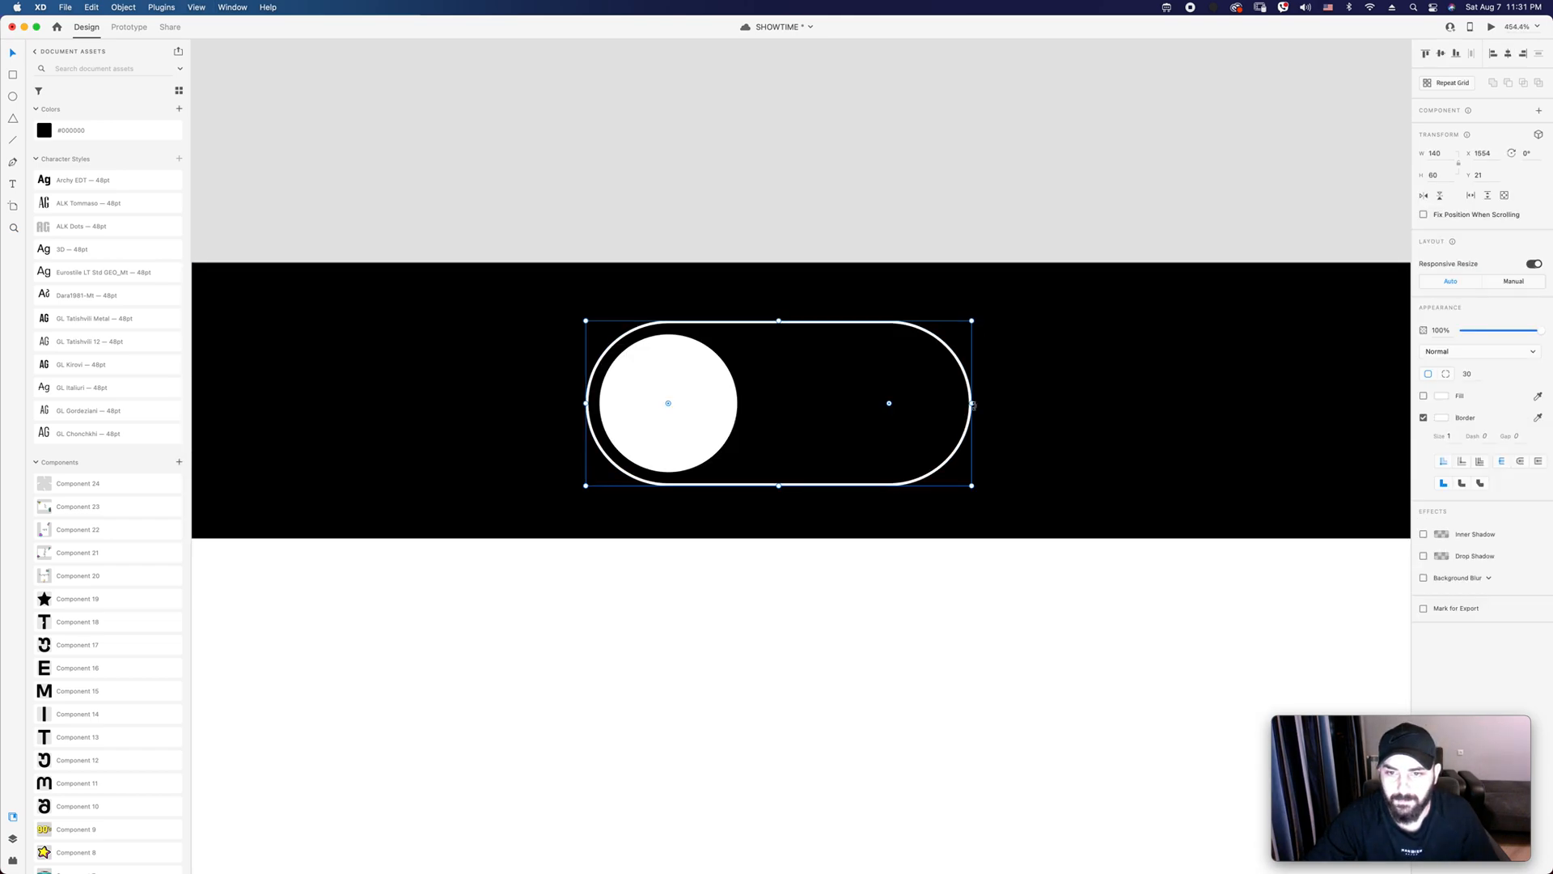
left_click_drag(973, 402, 861, 400)
left_click(876, 720)
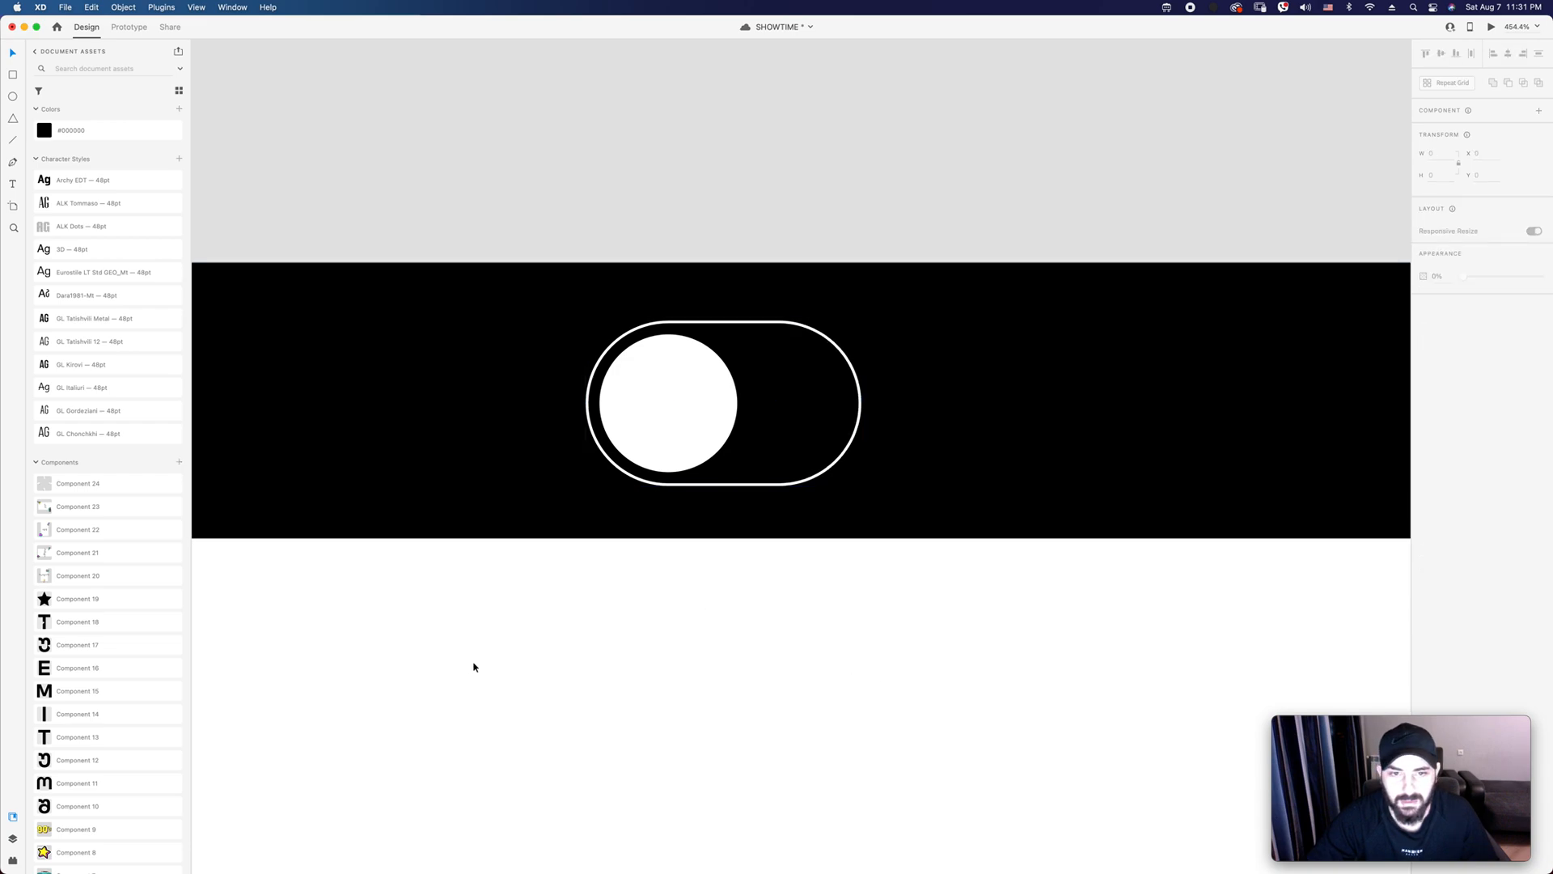
Step: Switch to Icons8, search for "arrow", and place the Material Filled down chevron on the artboard below the header bar
mouse_move(432, 856)
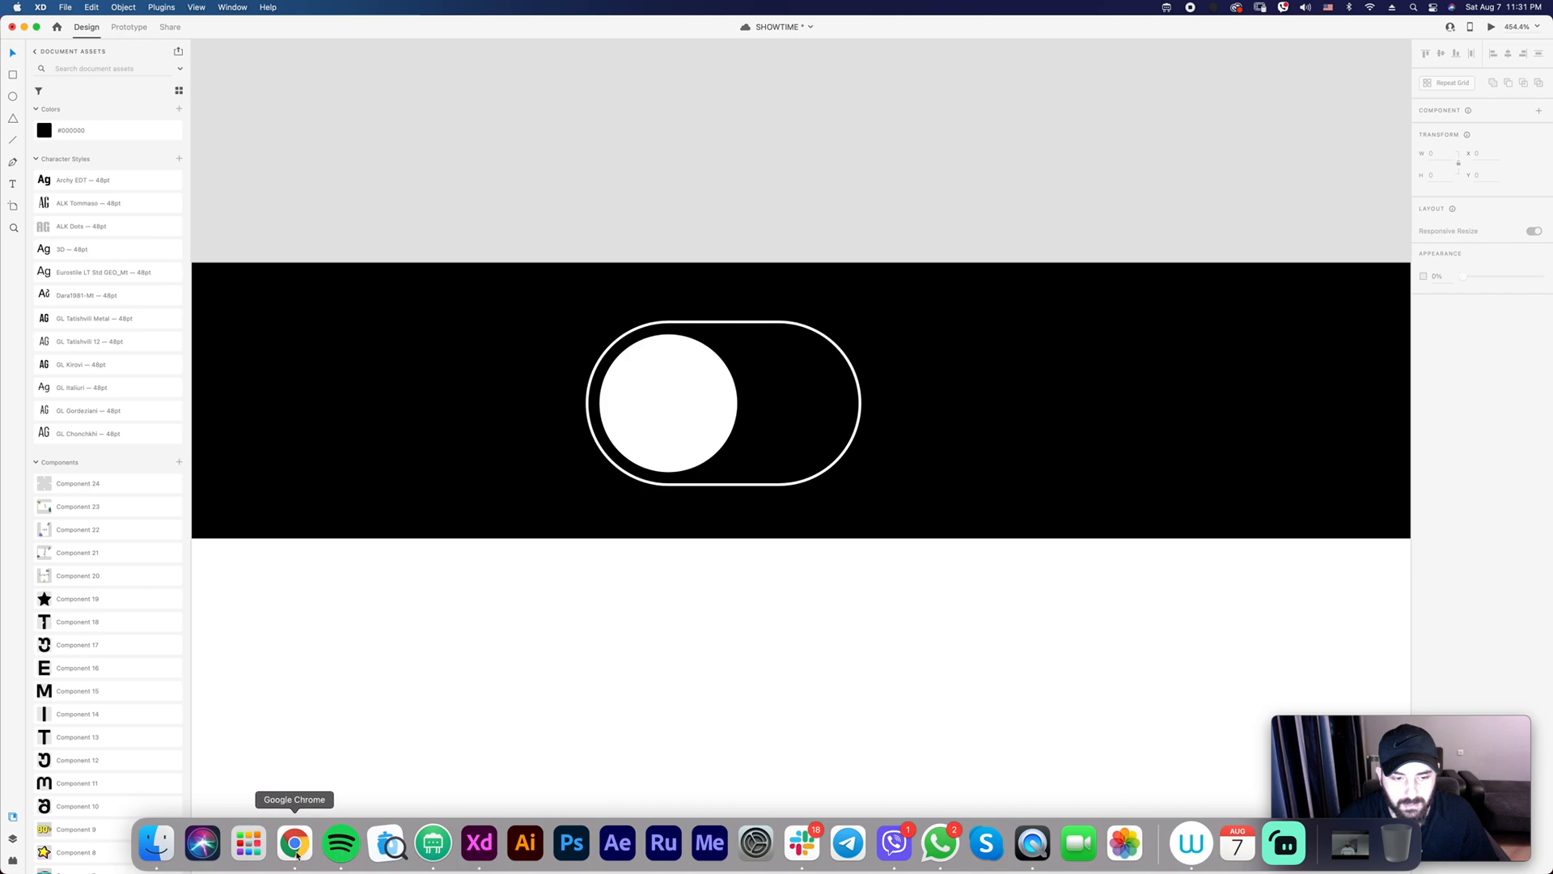
left_click(428, 855)
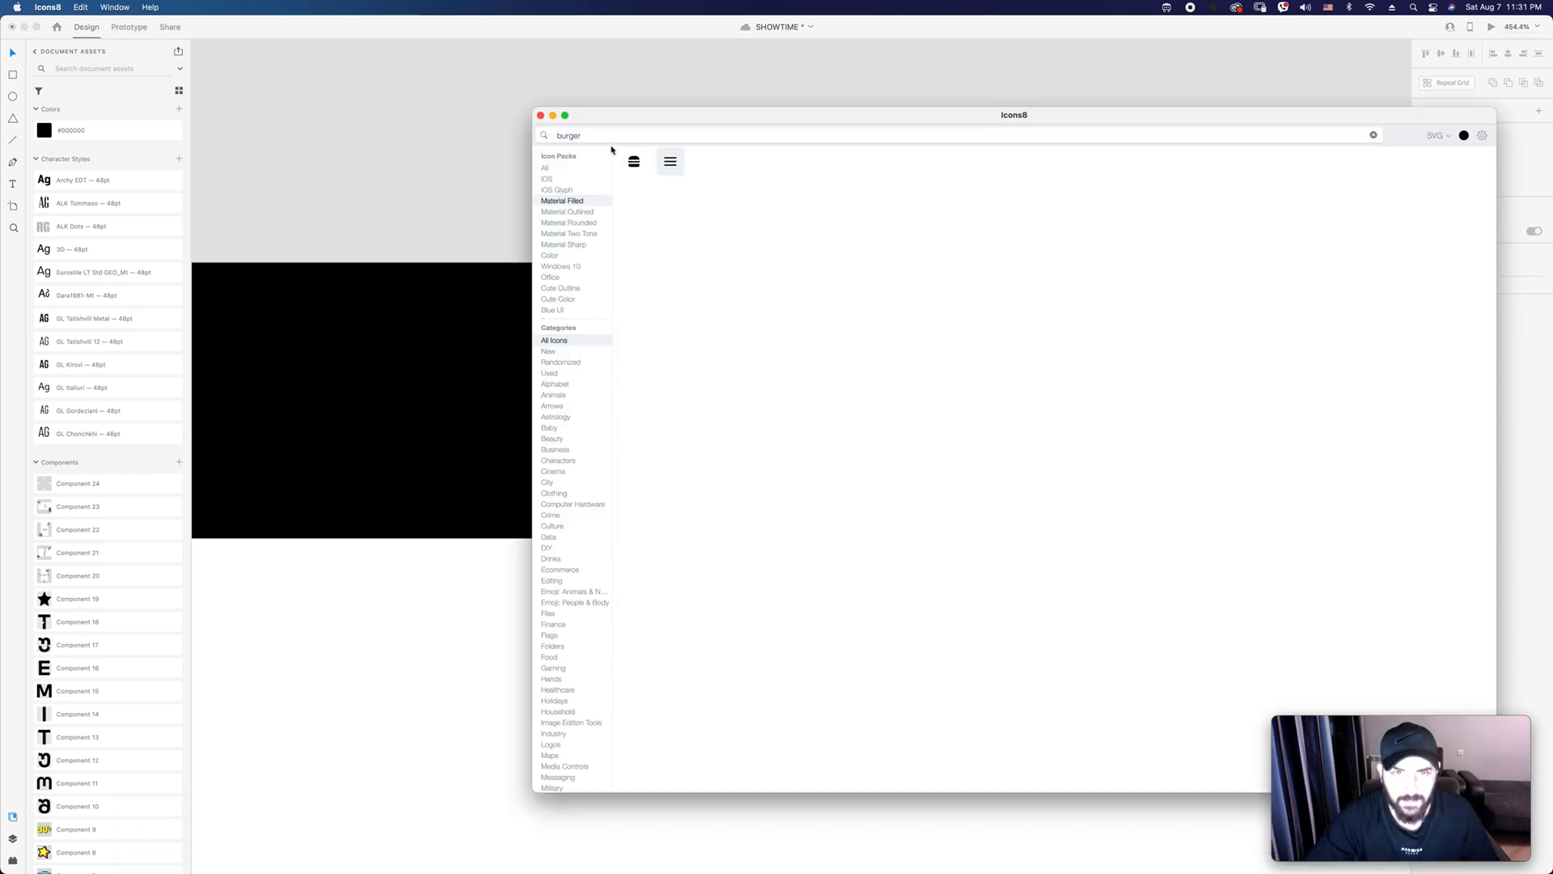
type("arrow")
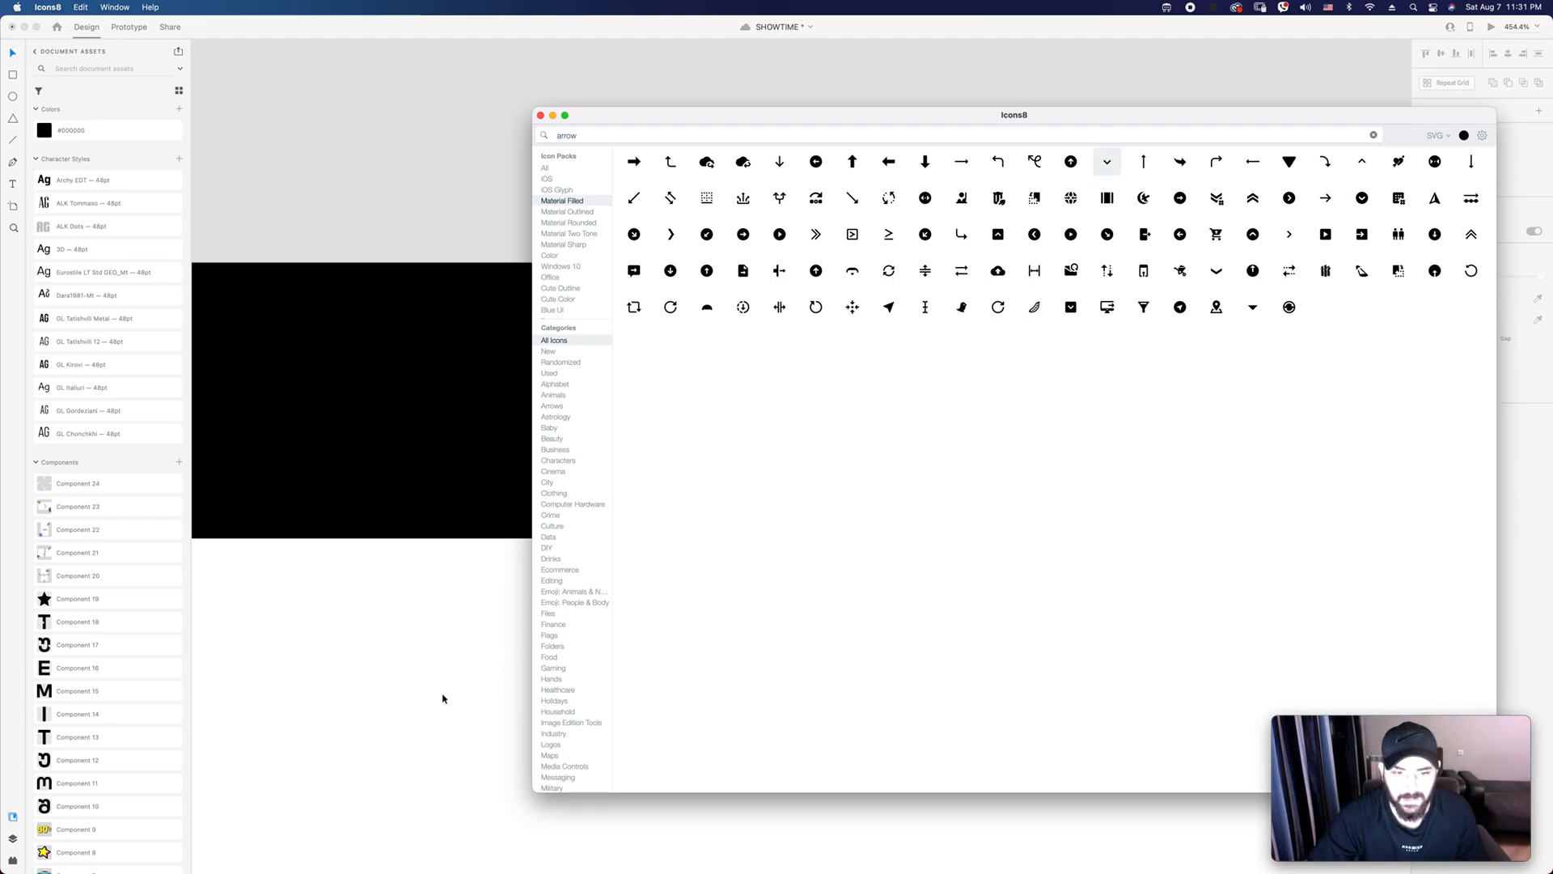
left_click_drag(442, 698, 442, 698)
Step: Draw an 18 × 18 square beside the chevron with a black fill, no border and 10% opacity
mouse_move(660, 621)
left_mouse_down()
mouse_move(737, 697)
mouse_move(716, 673)
left_mouse_up()
left_click(1423, 417)
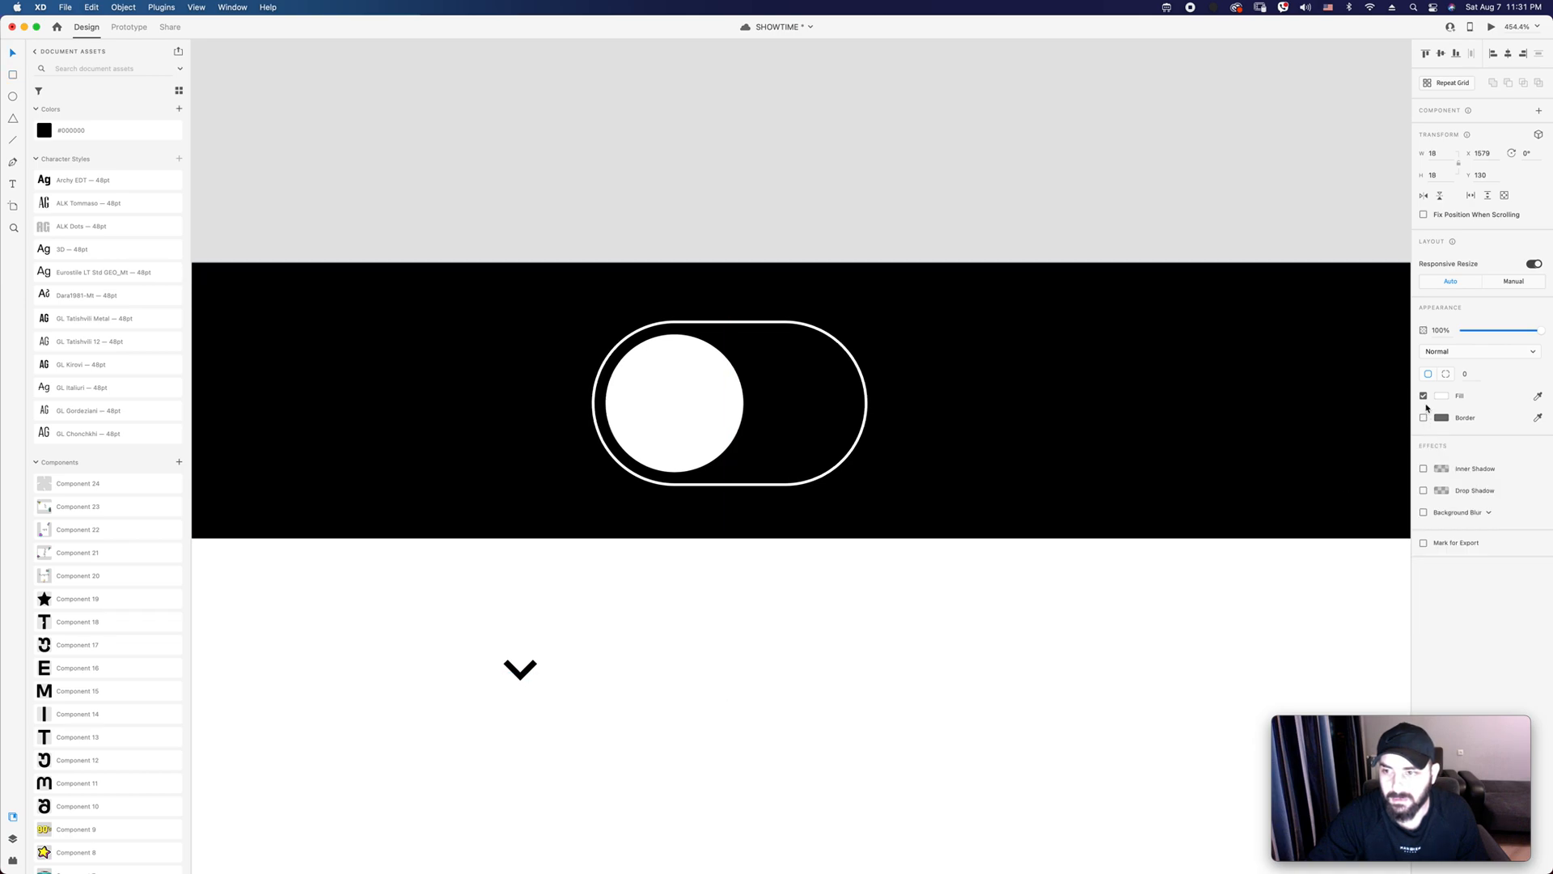
left_click(1441, 396)
left_click_drag(1370, 402, 1205, 537)
left_click_drag(781, 699, 644, 627)
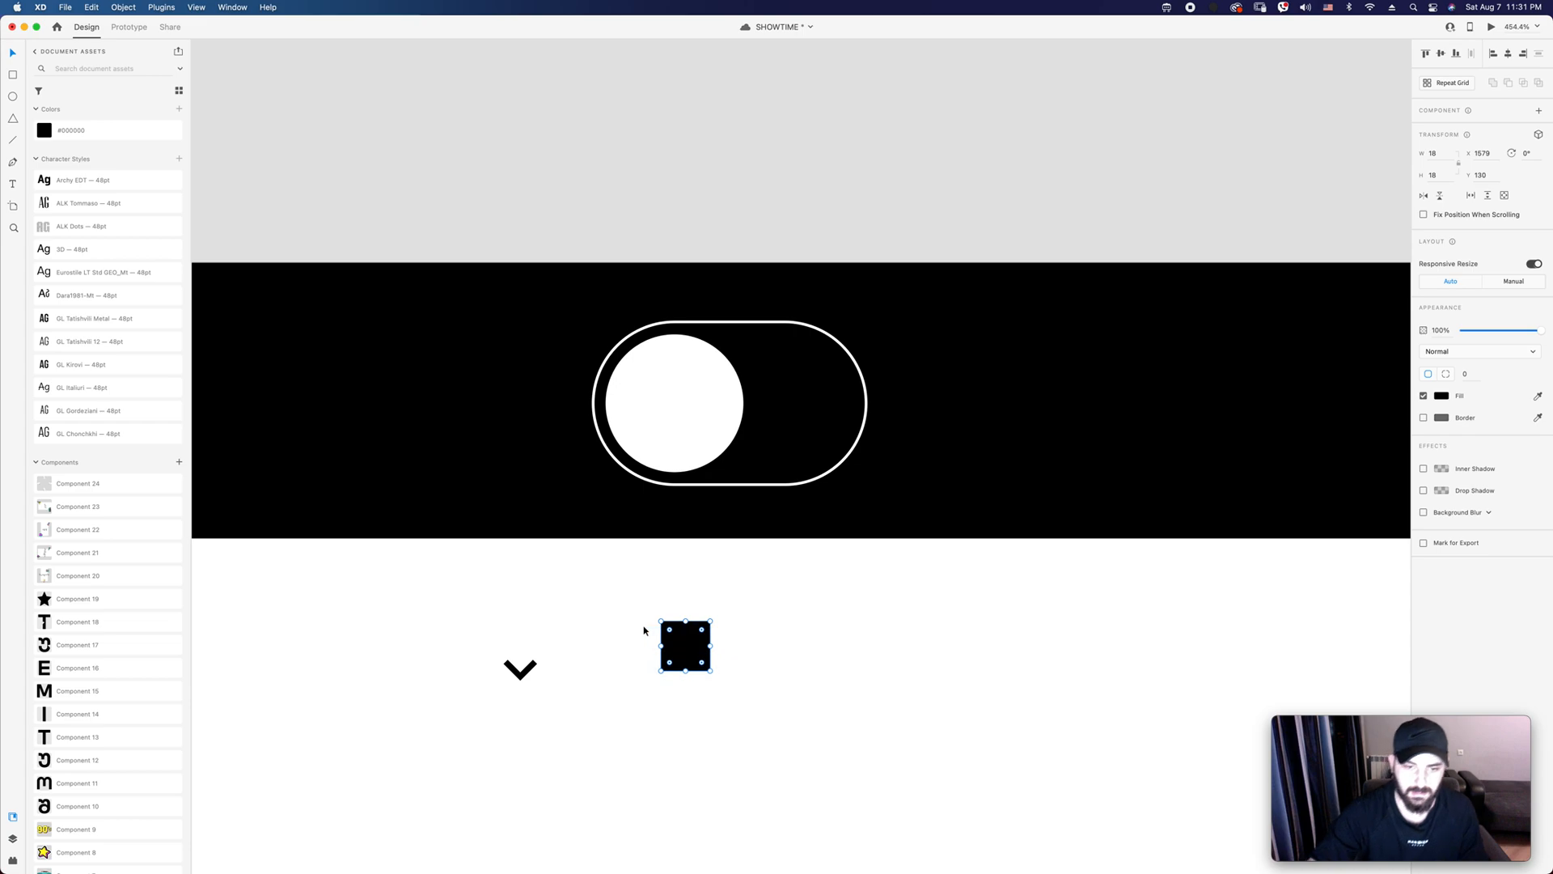
key("1")
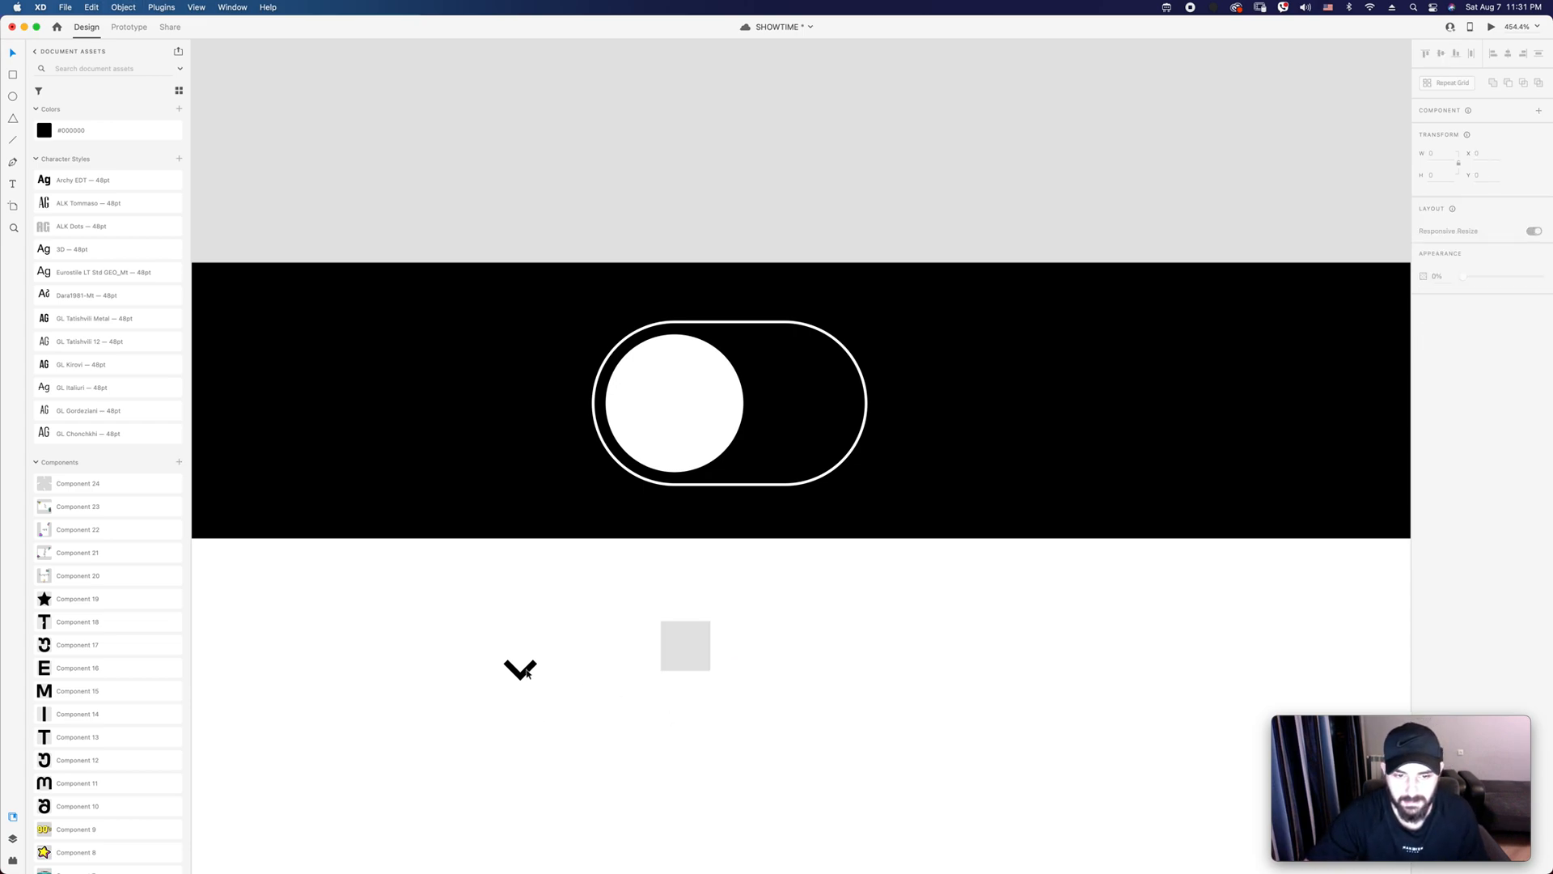
Step: Centre the chevron on the 18 × 18 square and scale it down slightly about its centre
left_click_drag(527, 673, 692, 649)
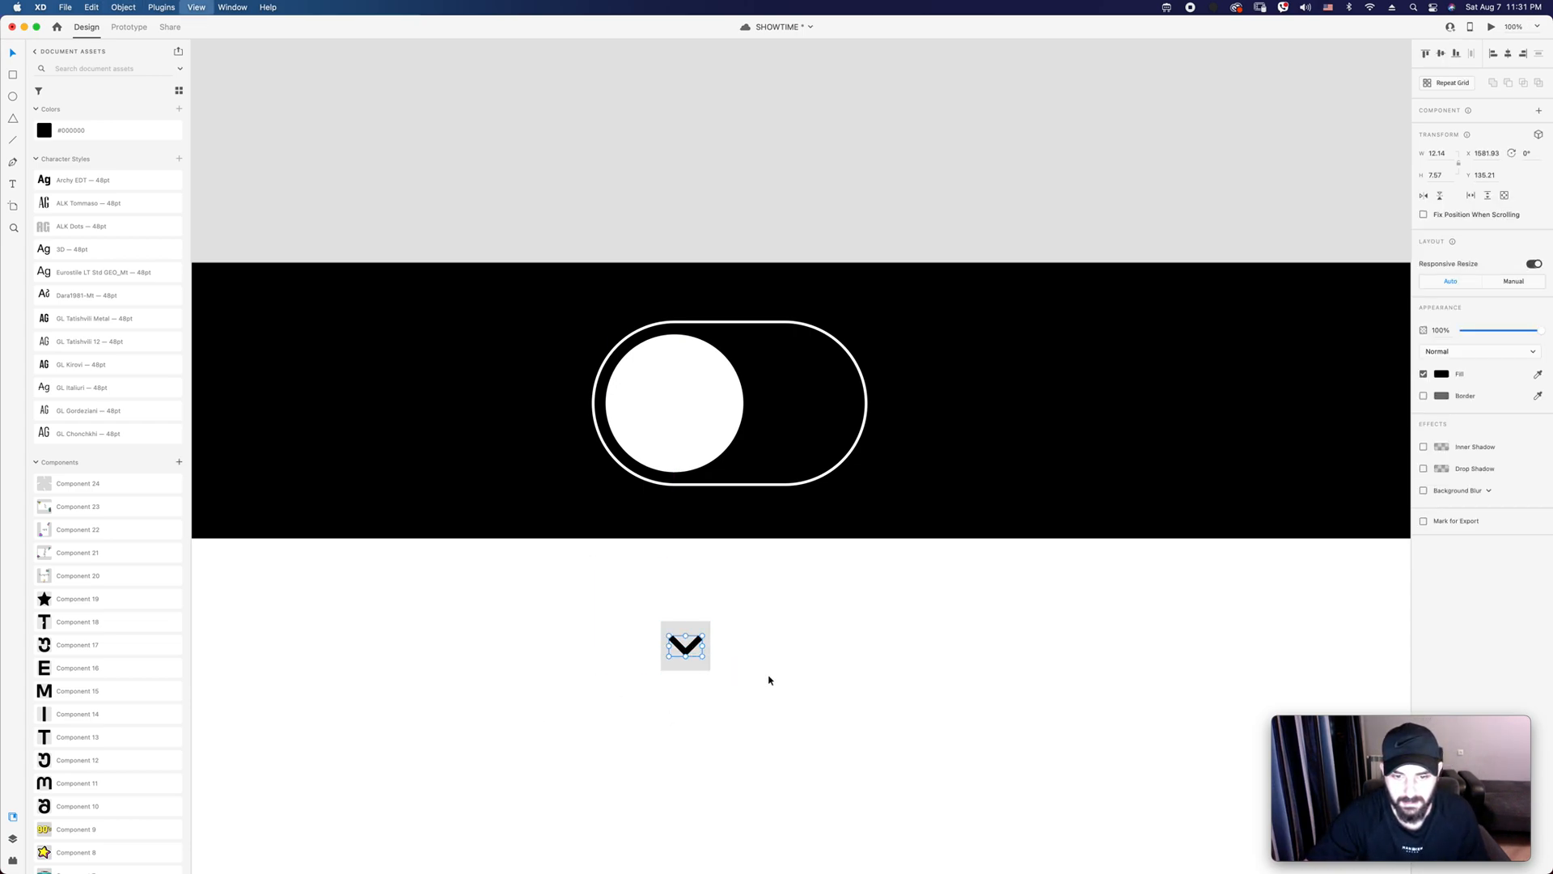
key("super+1")
key("z")
left_click_drag(746, 442, 798, 521)
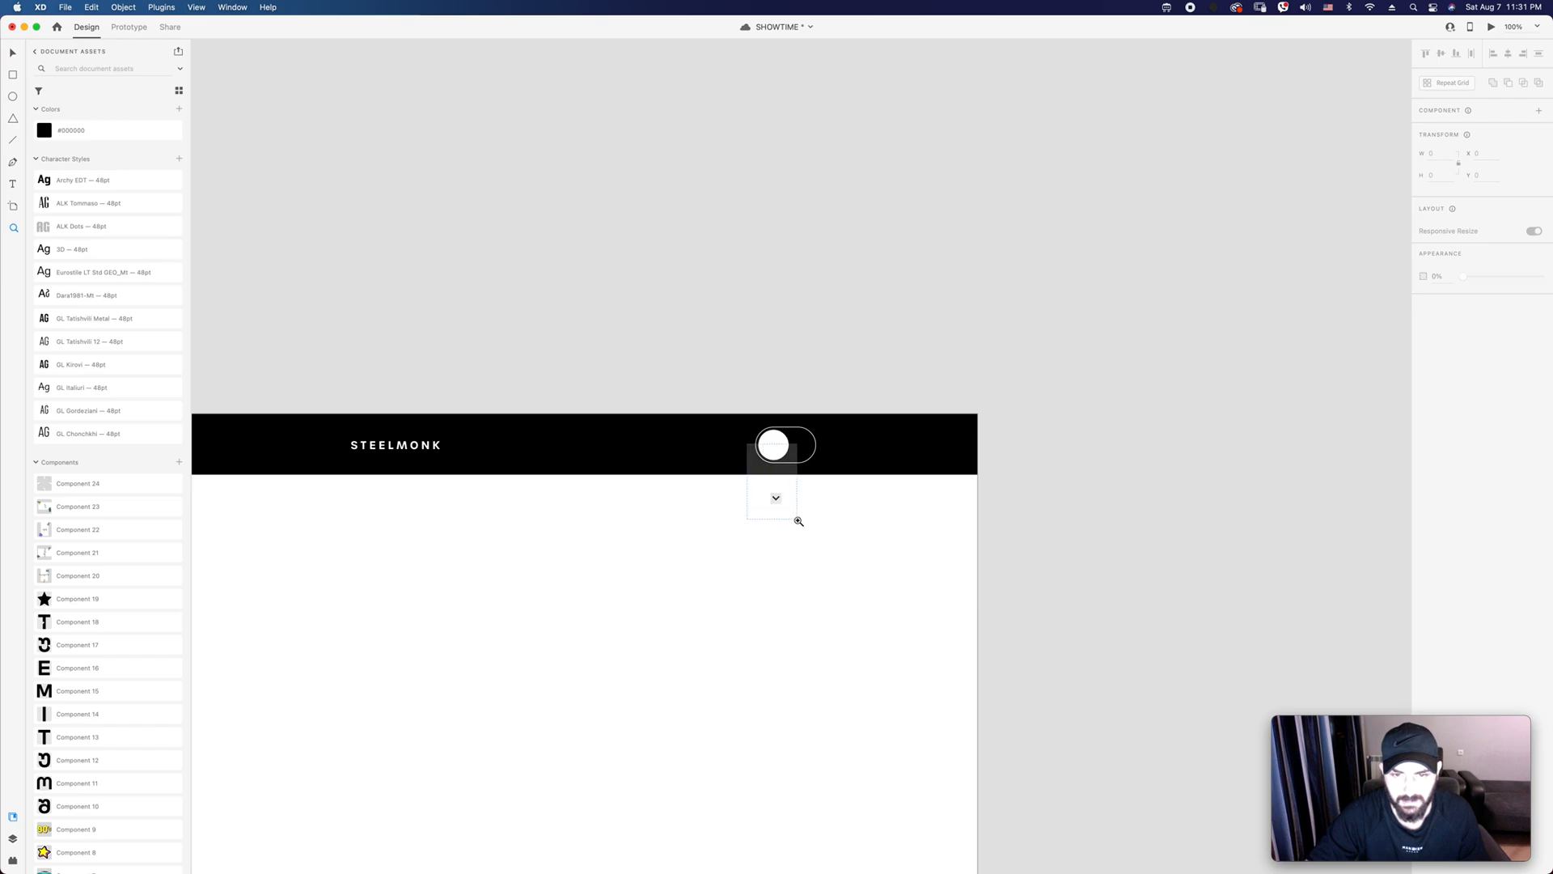
left_click_drag(604, 583, 639, 496)
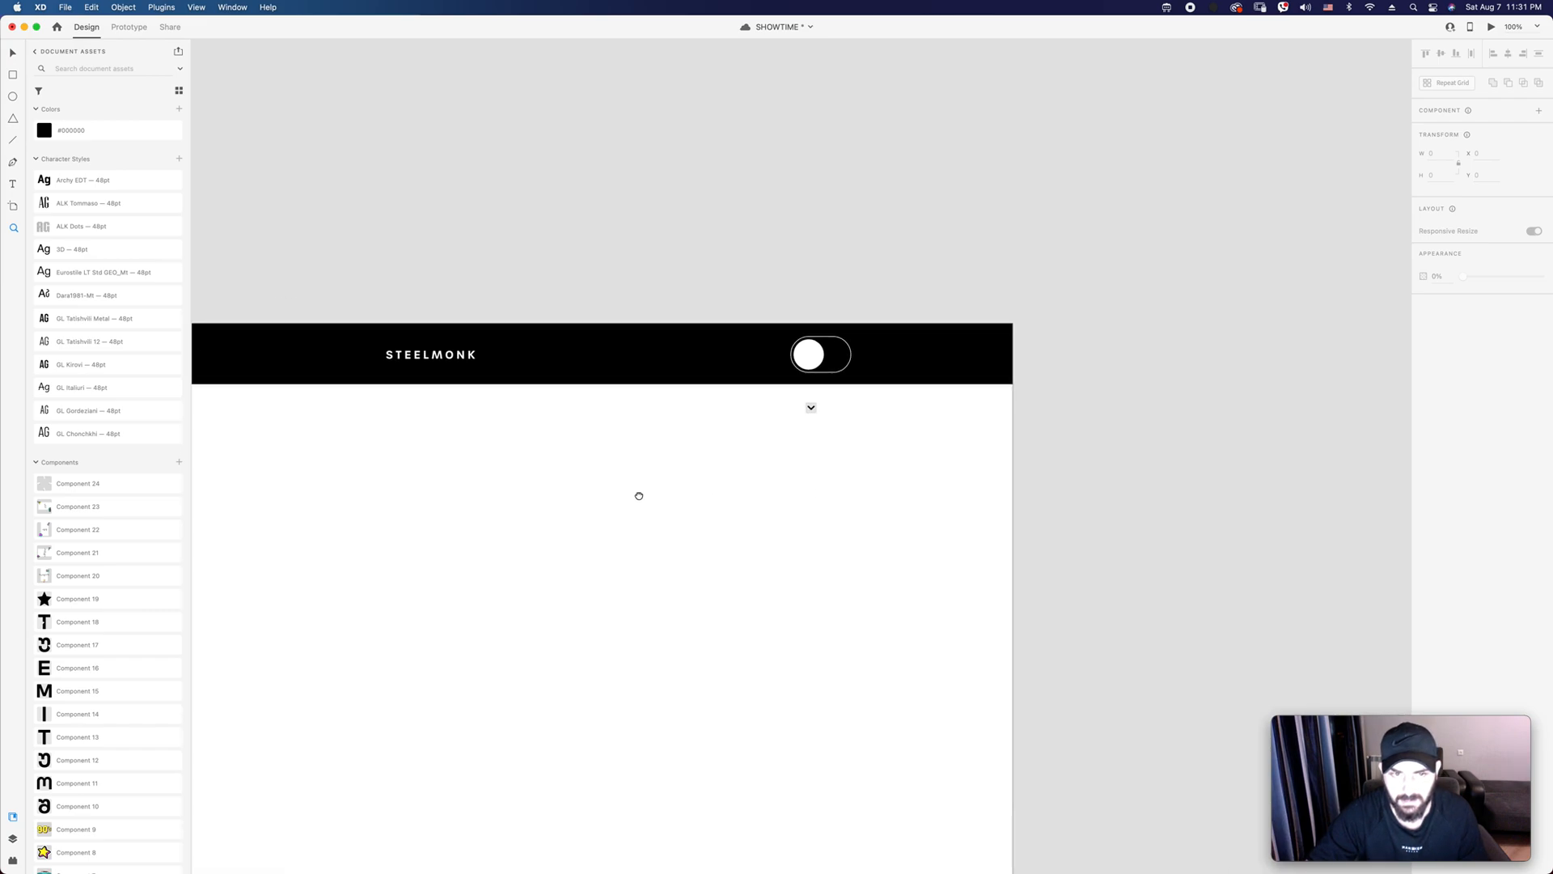
left_click_drag(761, 344, 880, 533)
left_click_drag(704, 222, 831, 420)
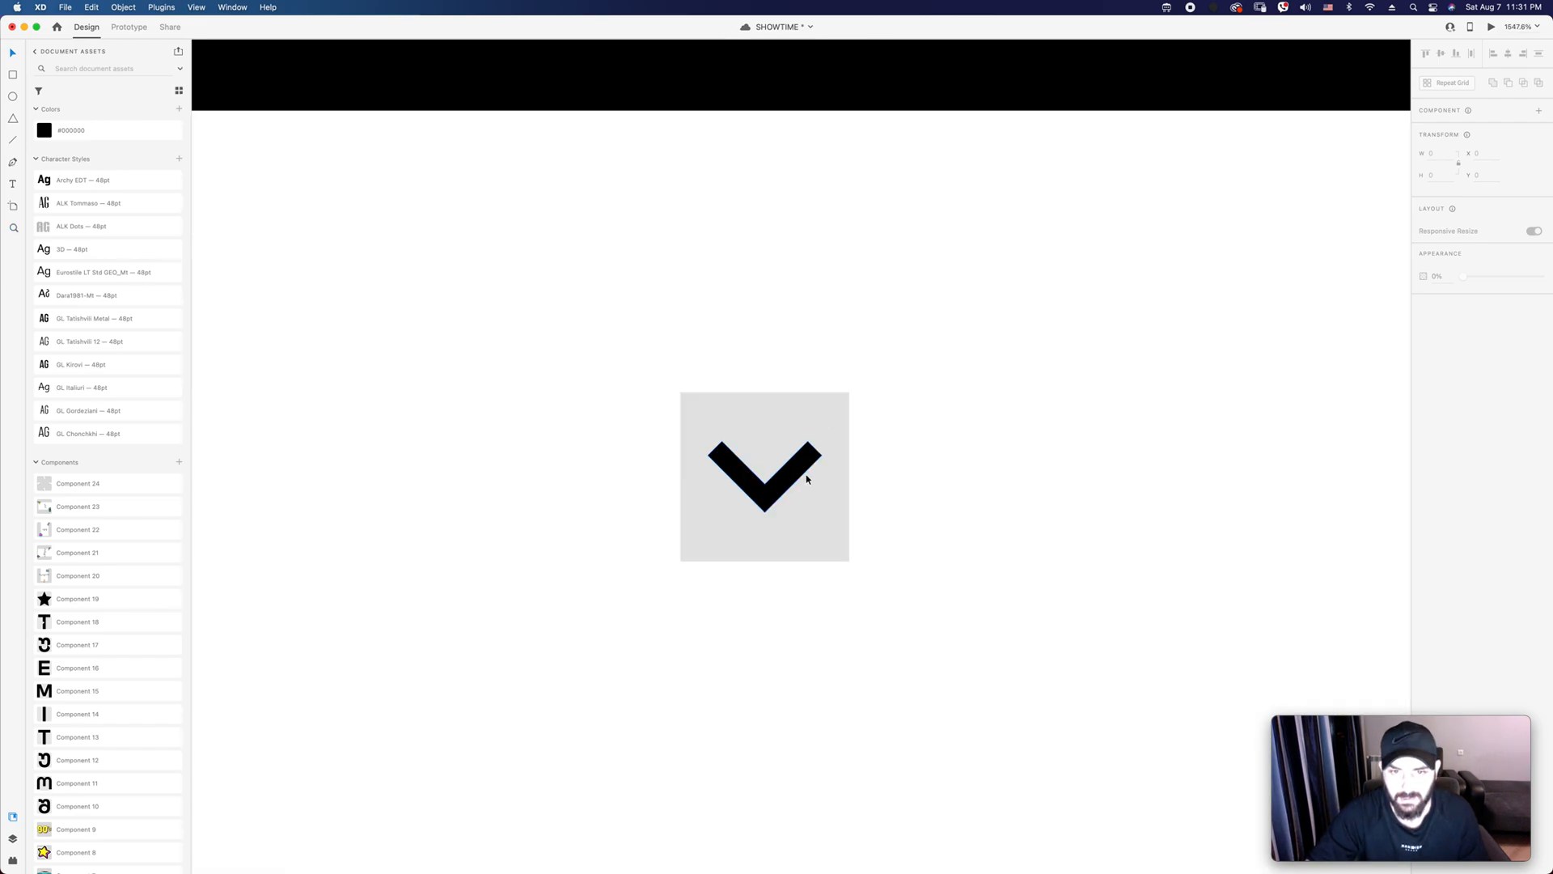
key("v")
left_click(802, 466)
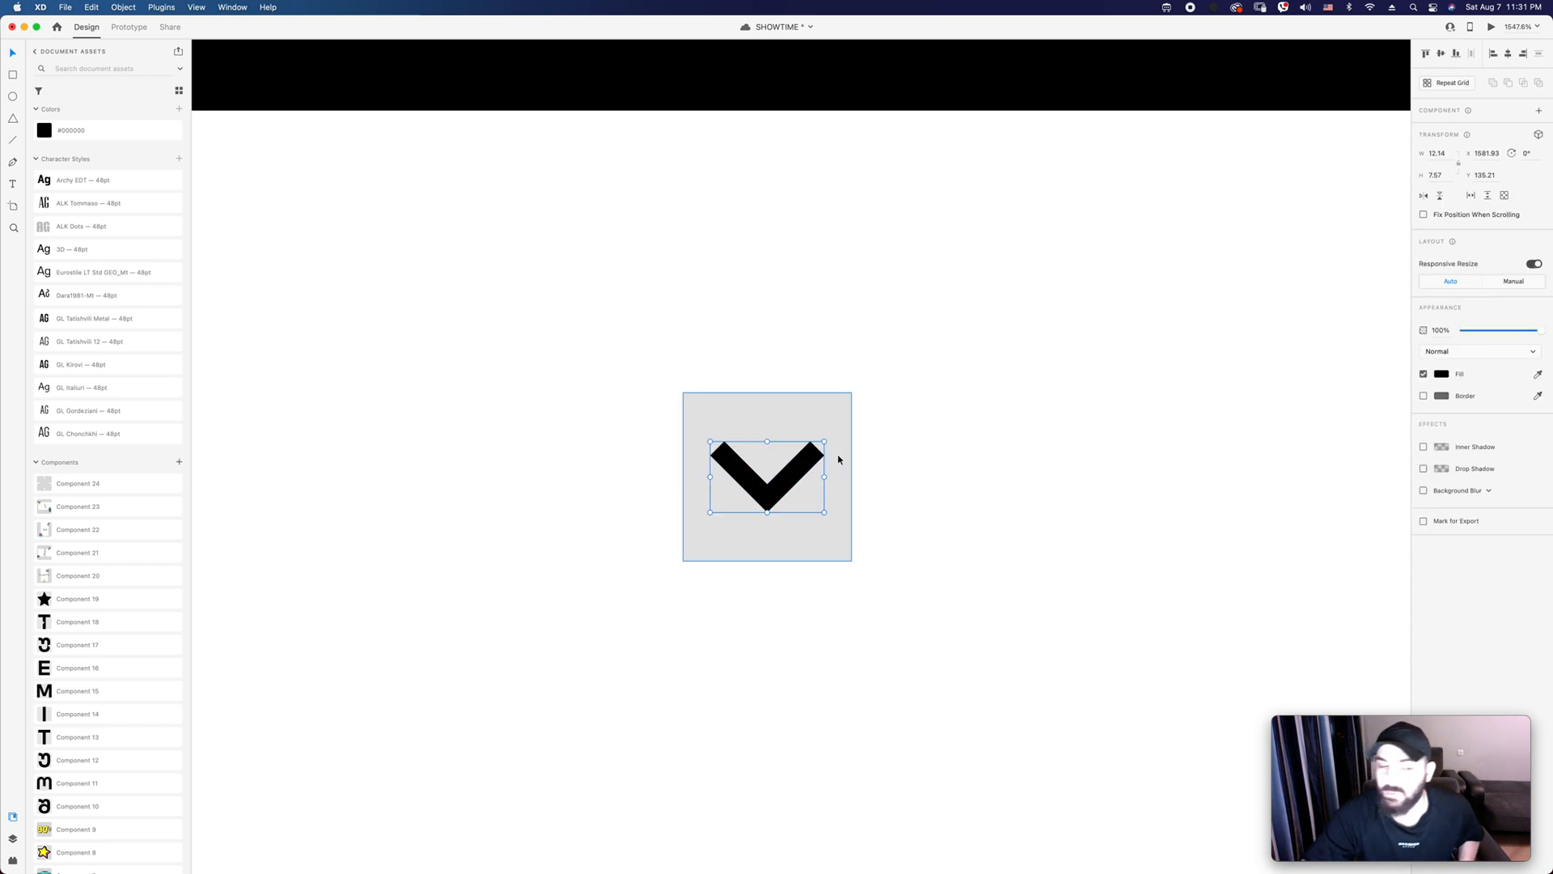
left_click_drag(824, 442, 815, 447)
left_click(910, 475)
Step: Resize the square behind the chevron to 24 × 24 and make it invisible with zero opacity and no fill
key("super+1")
key("z")
left_click_drag(726, 355, 808, 527)
left_click(792, 516)
scroll(838, 524, "down", 1)
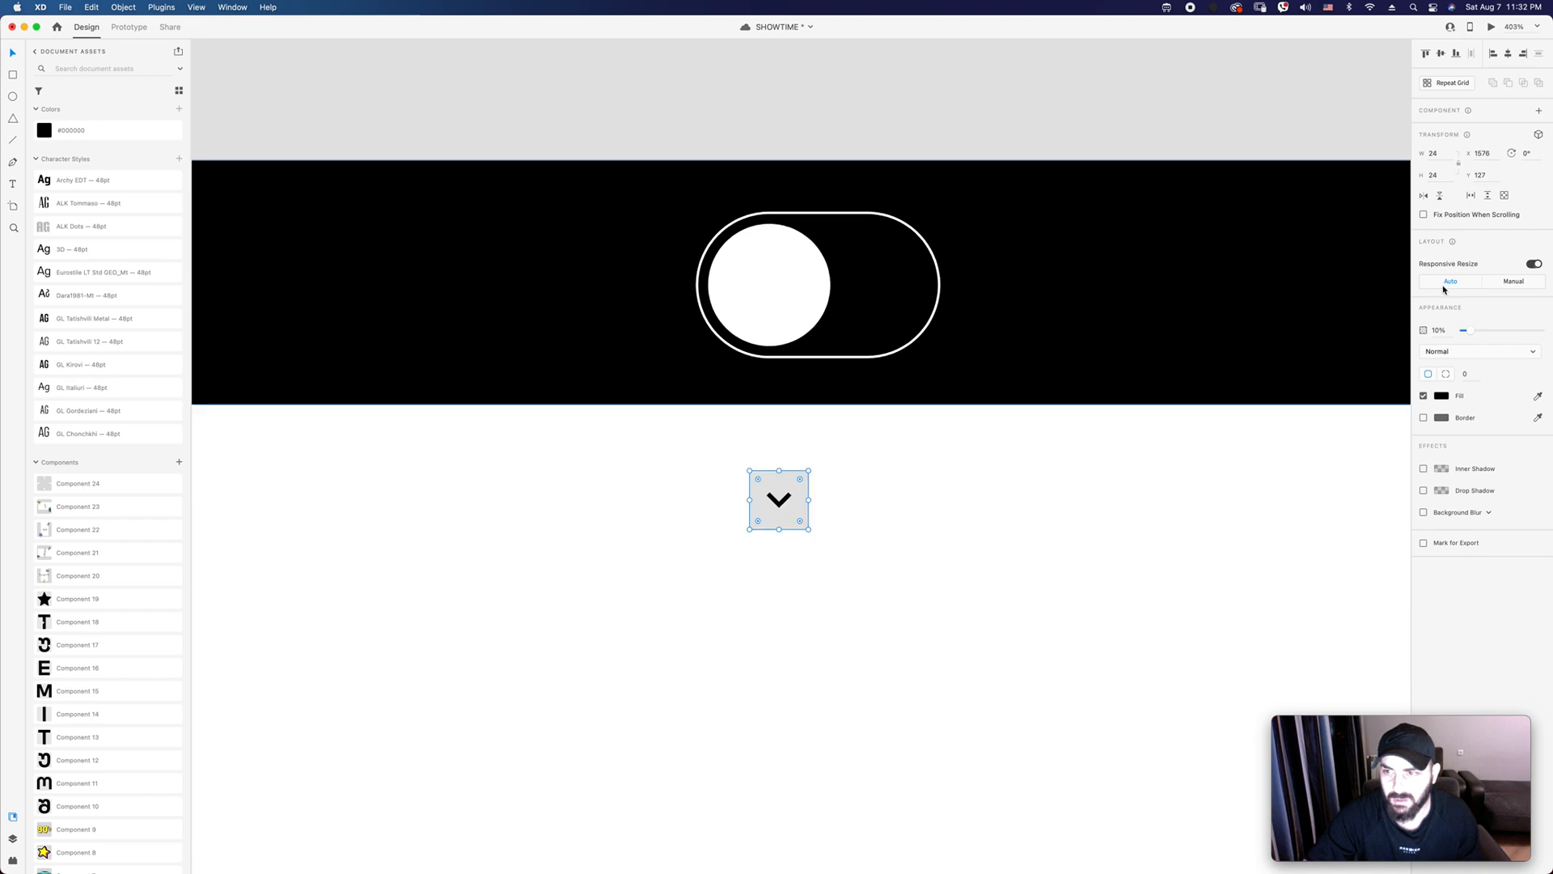
left_click_drag(1471, 330, 1444, 331)
left_click(1423, 395)
Step: Group the chevron with its 24 × 24 bounding square and set the icon's fill to white
left_click_drag(854, 584, 789, 495)
key("super+g")
left_click(1440, 446)
left_click_drag(1327, 421, 1286, 380)
left_click(939, 414)
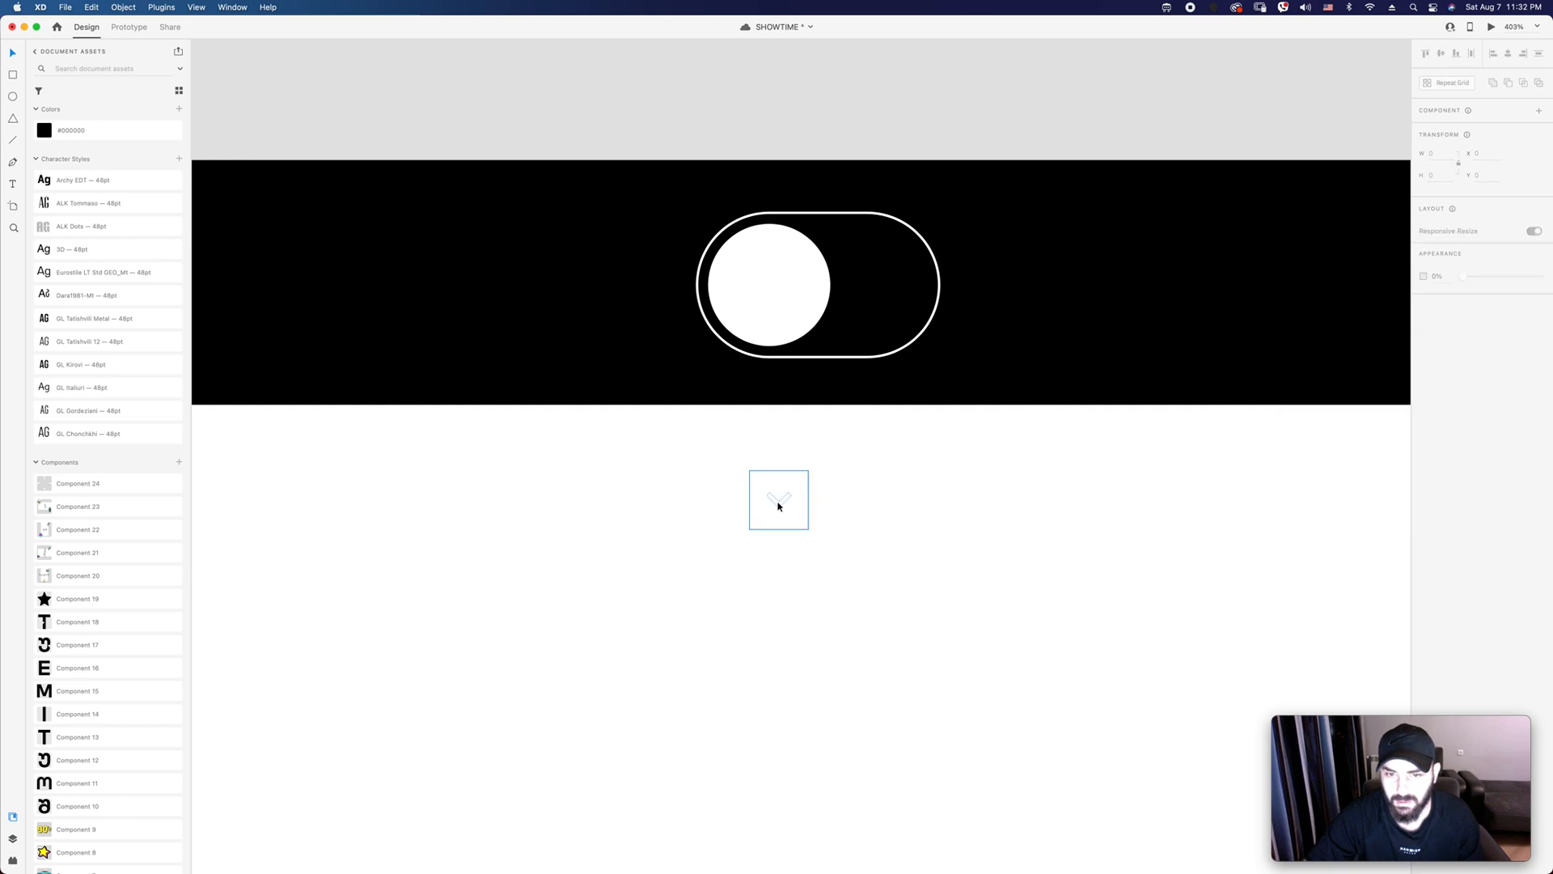
Step: Move the white chevron group into the pill's empty end beside the circle, at X 1619 and vertically centred
left_click_drag(782, 505, 880, 298)
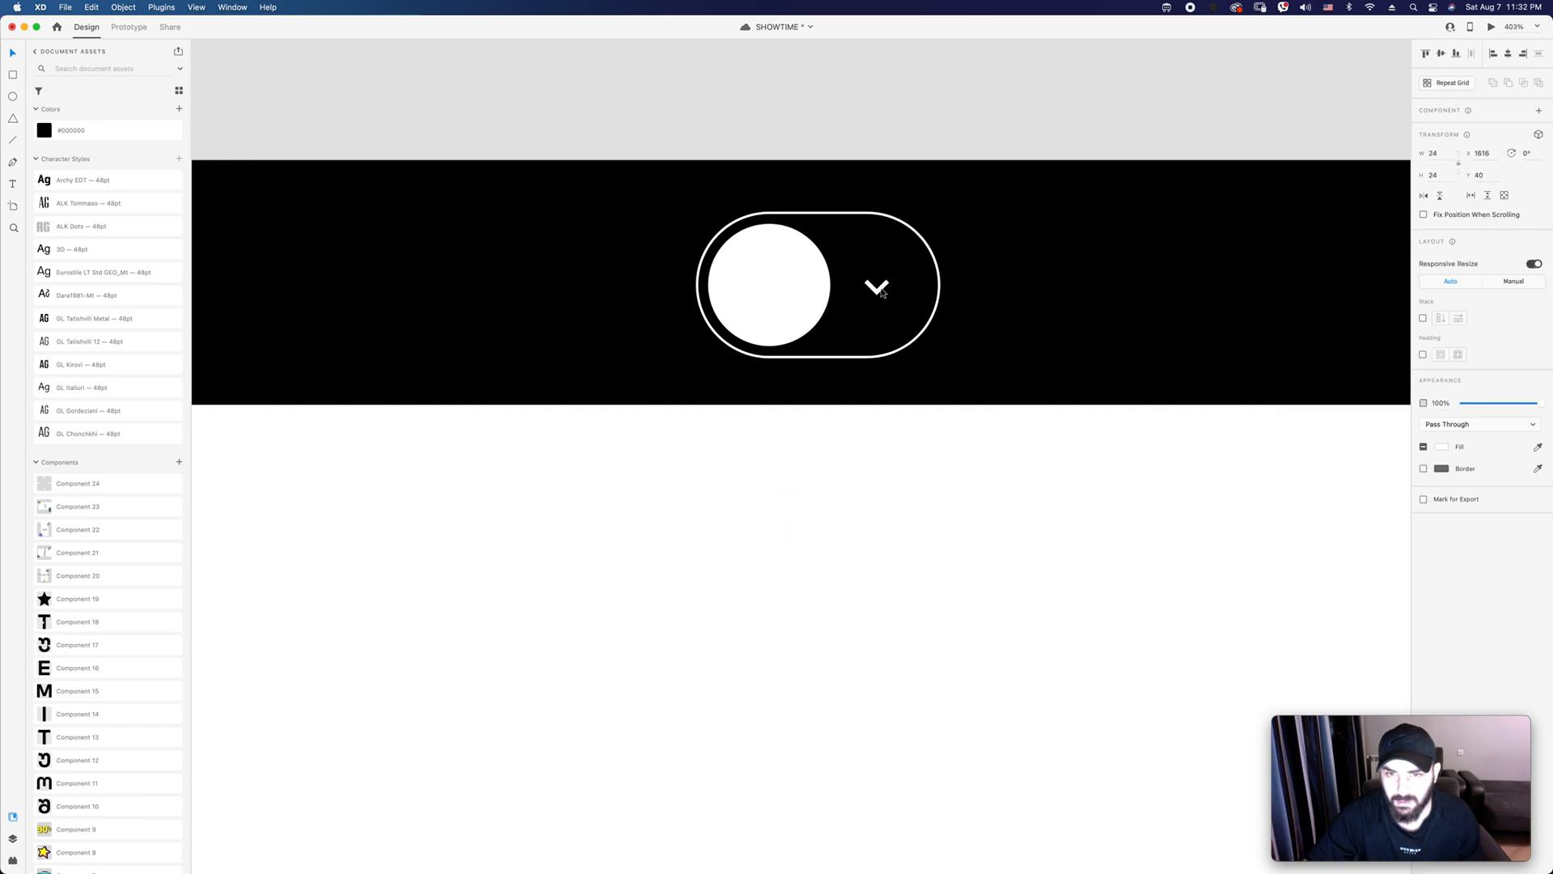
left_click_drag(888, 289, 888, 290)
left_click(939, 286)
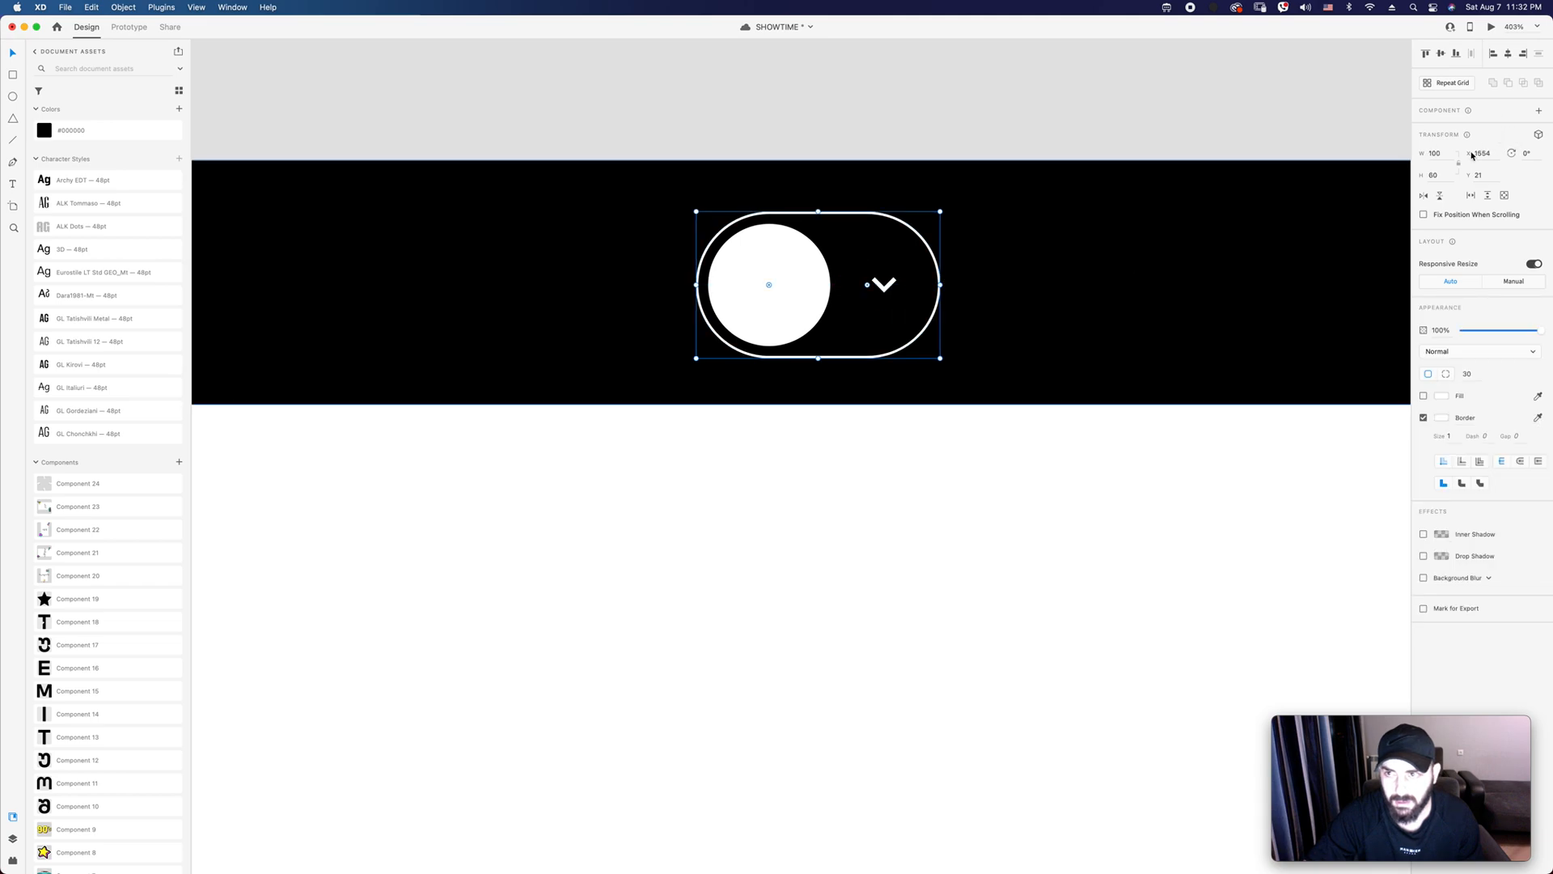
Step: Lower the opacity of the chevron icon inside the pill to 50%
left_click(1078, 575)
key("super+1")
left_click(745, 399, "super")
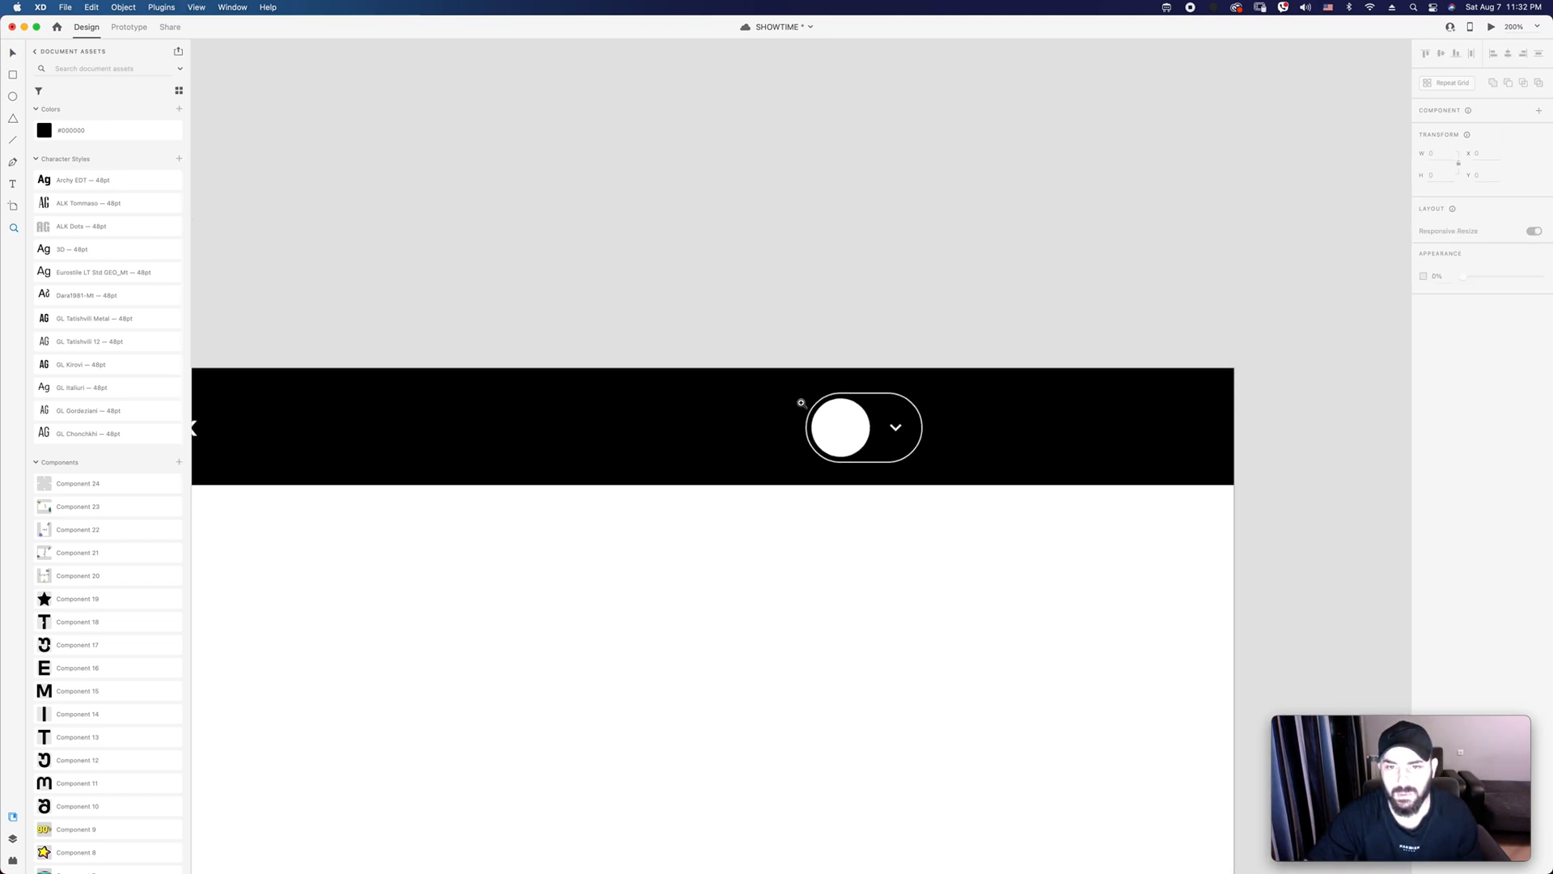
left_click(904, 434)
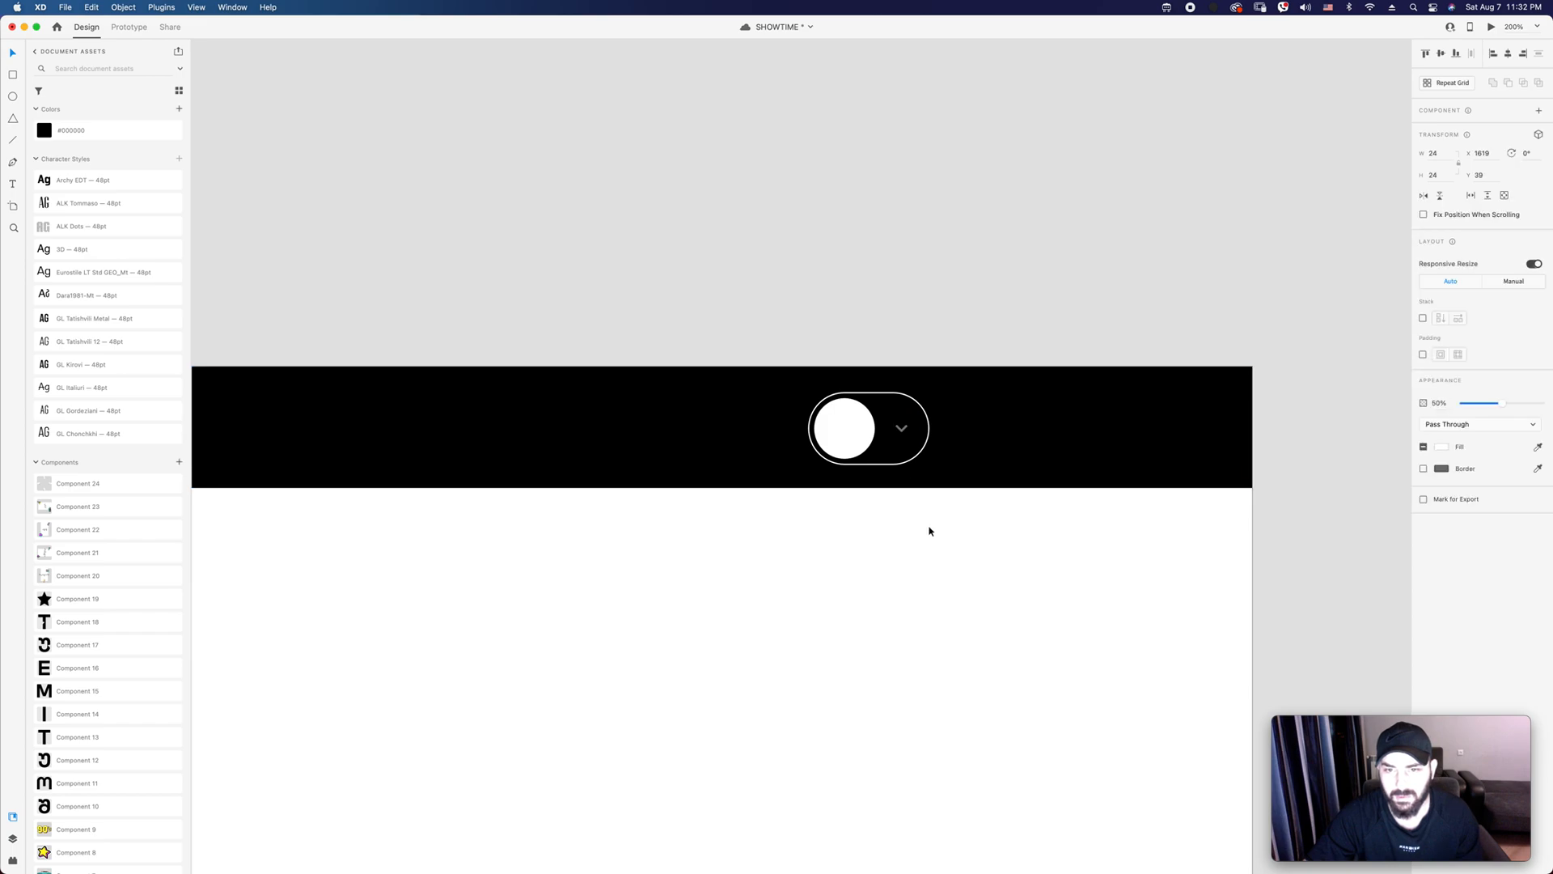
Step: Lower the pill outline's opacity to 10%
left_click(898, 461)
key("1")
left_click(968, 556)
key("super+1")
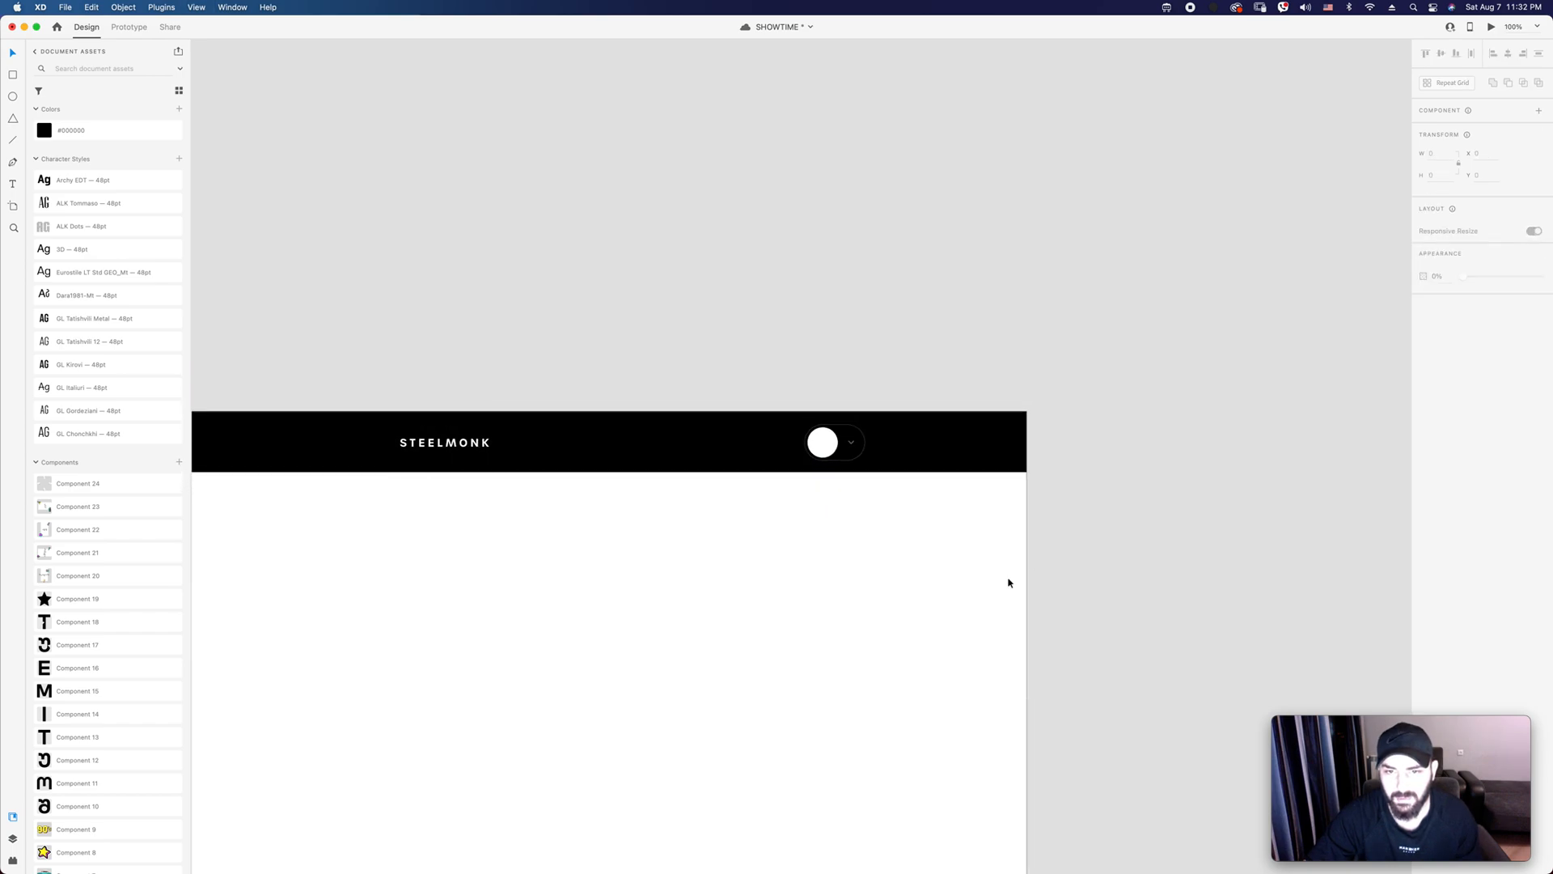
Step: Switch to Chrome, look through the coliving.com homepage, open the "How Freelancers Can Thrive with Coliving" article and return to the homepage
mouse_move(663, 869)
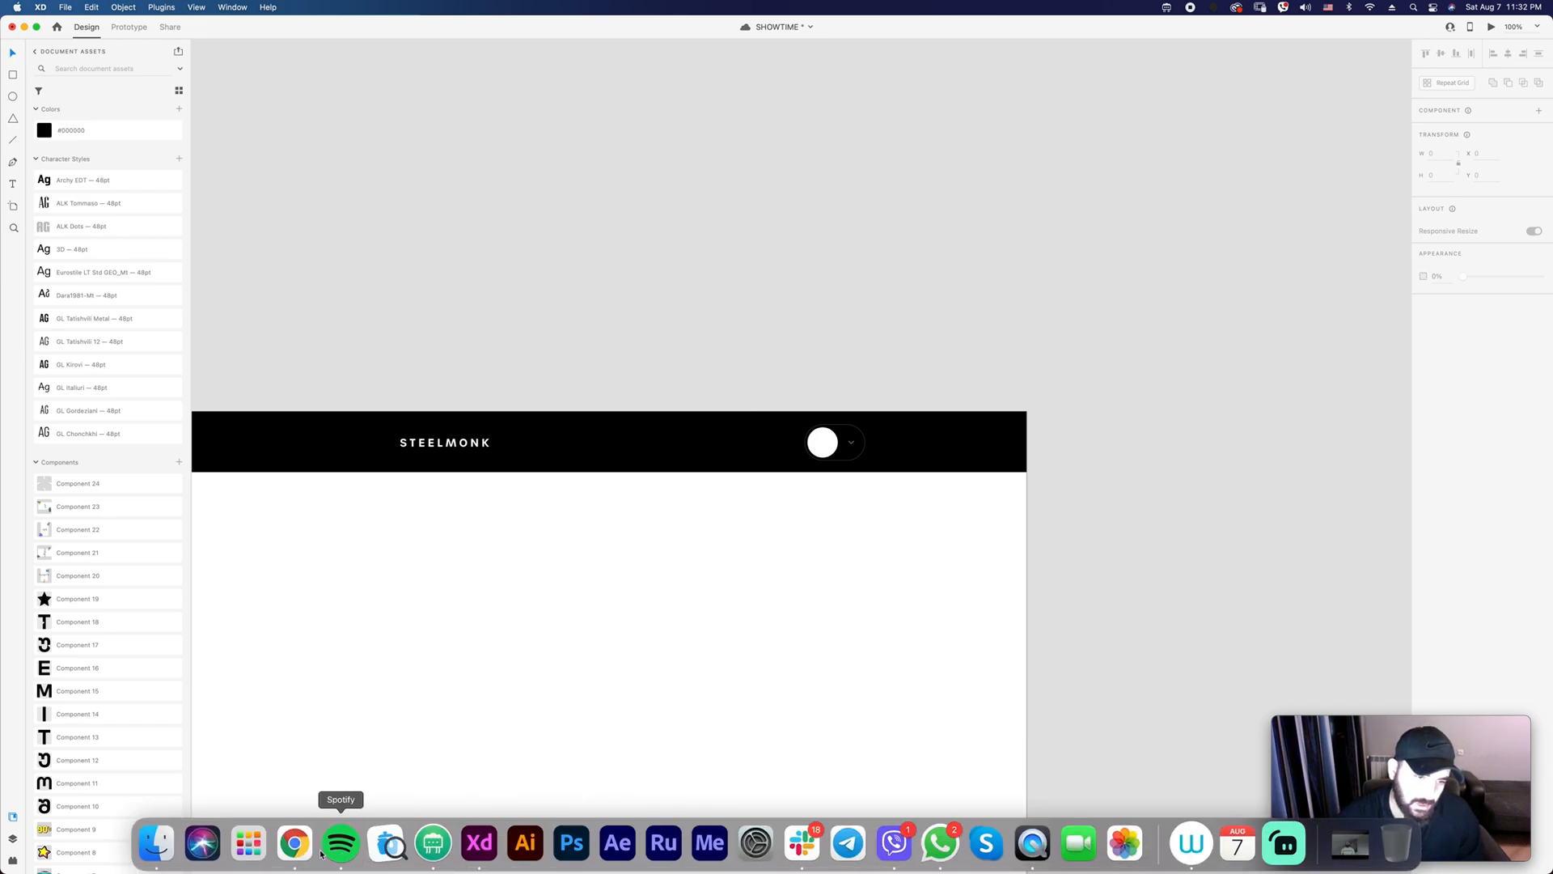
left_click(294, 843)
scroll(800, 296, "down", 20)
scroll(799, 295, "up", 10)
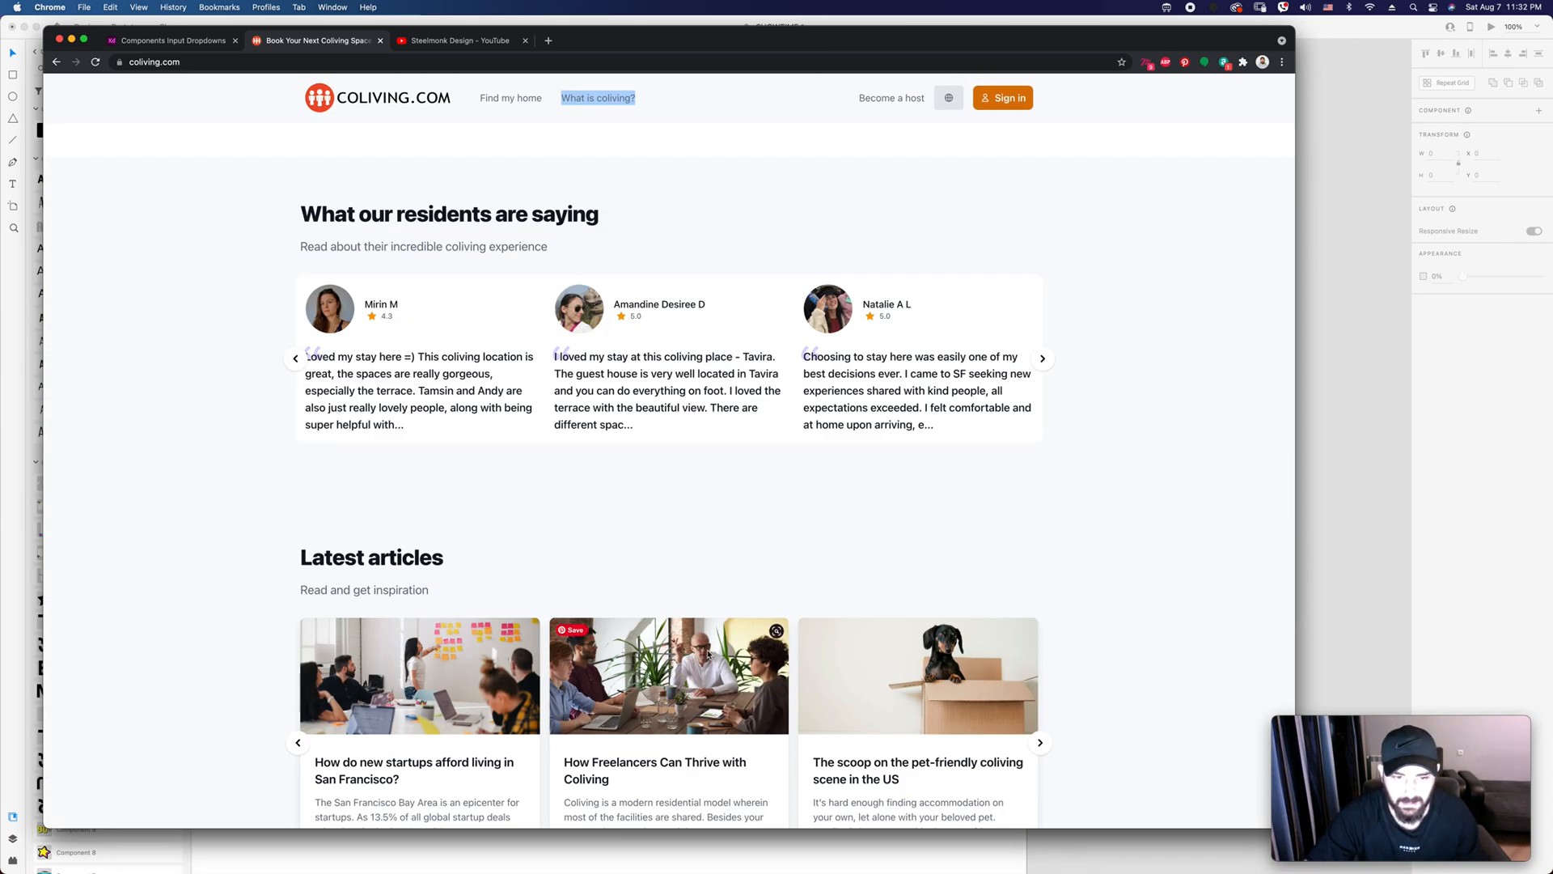
left_click(703, 767)
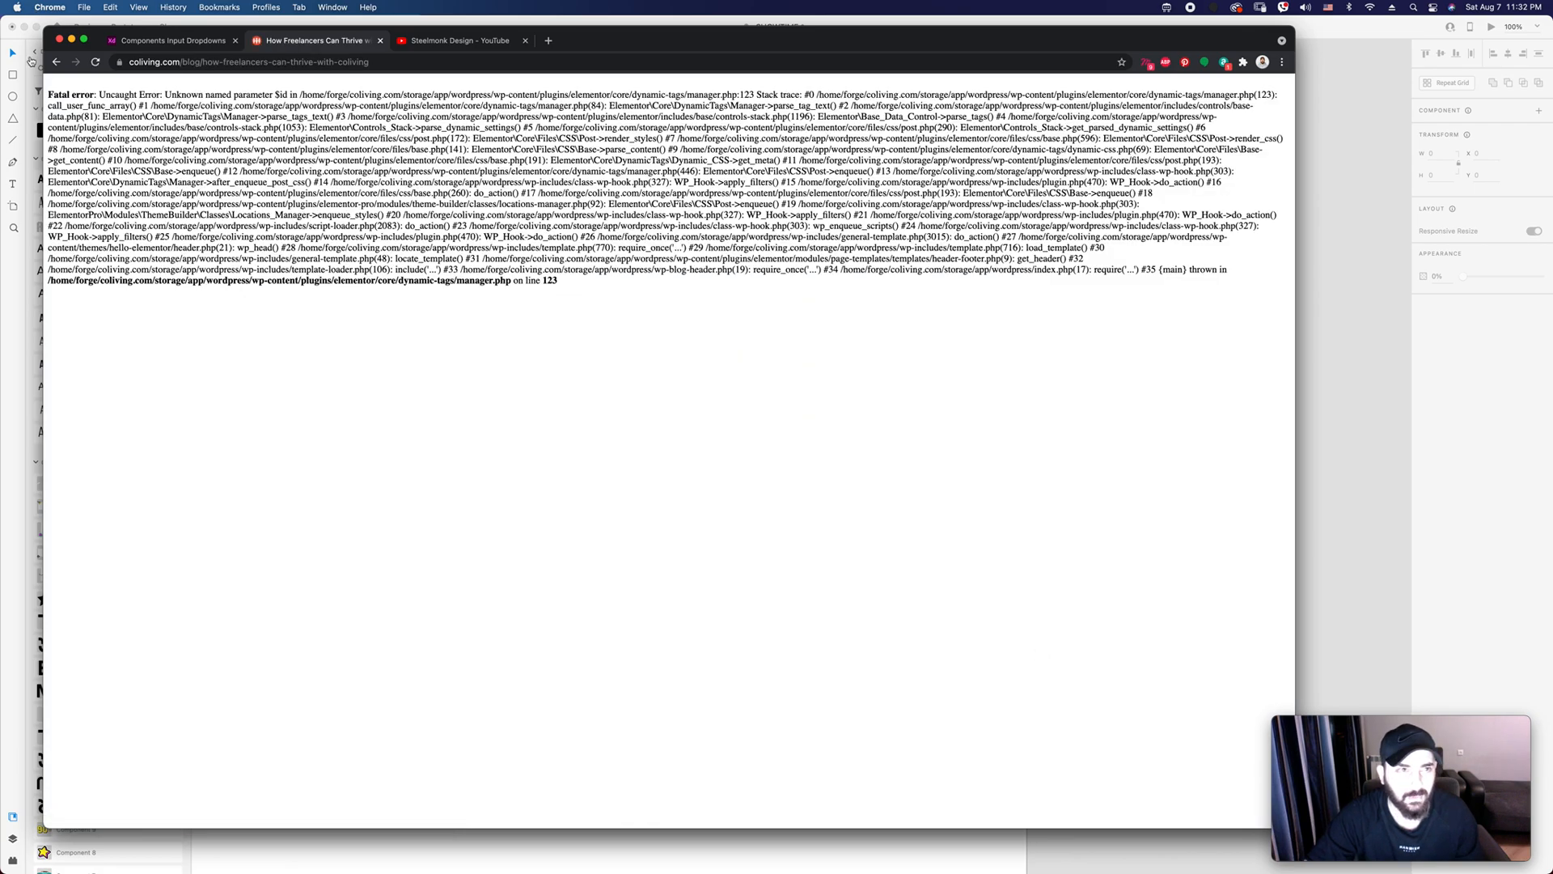
left_click(57, 62)
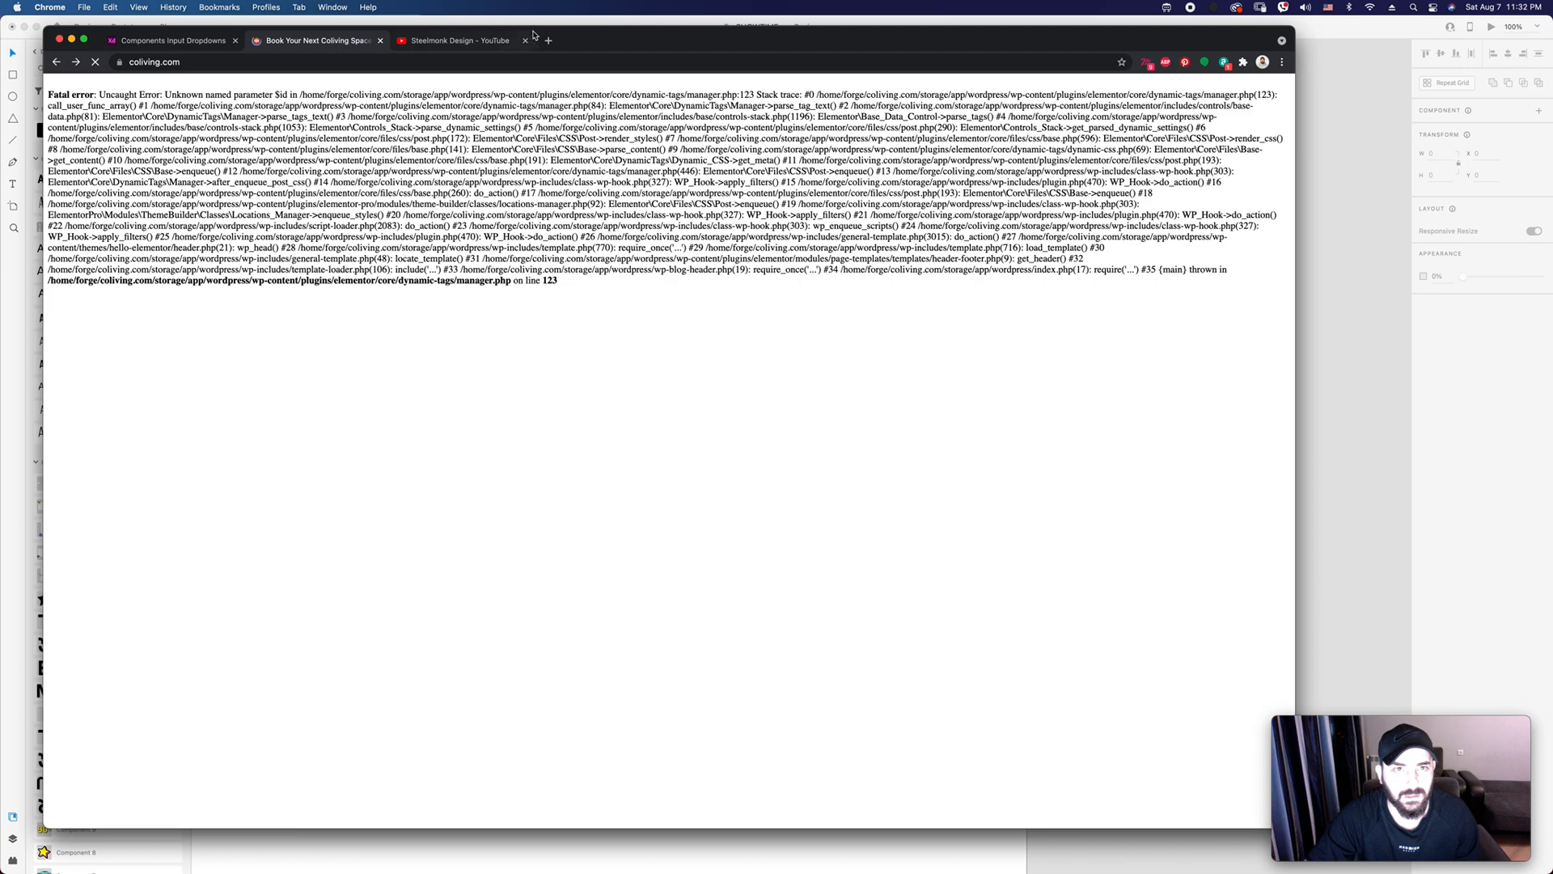
Step: Open unsplash.com in a new browser tab and look through the editorial photos for a profile portrait
left_click(549, 40)
type("unsplash.com")
key("Return")
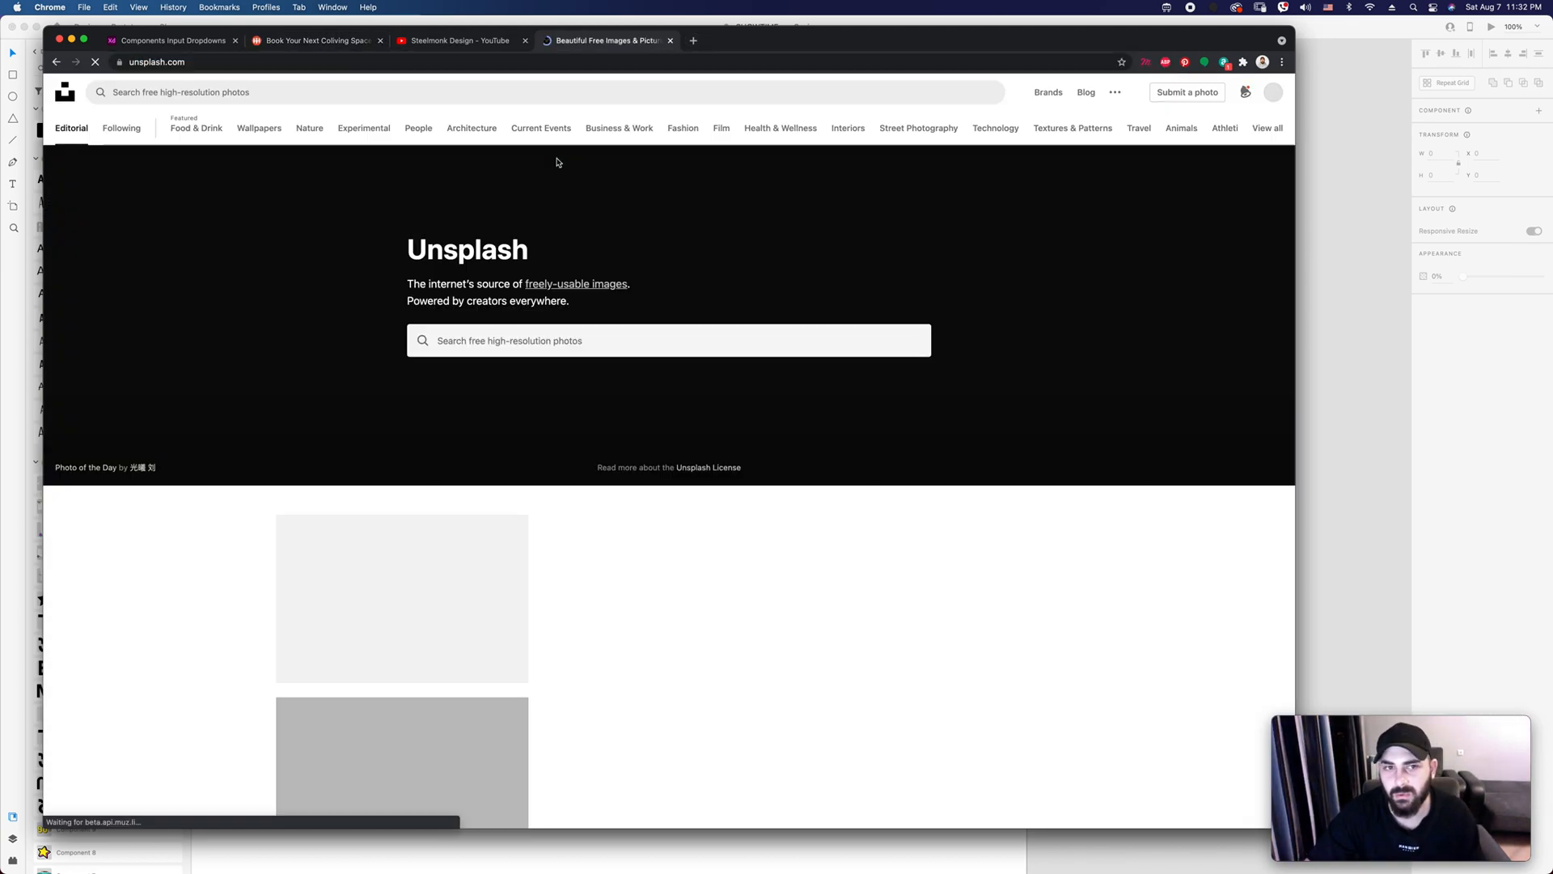
scroll(715, 521, "down", 6)
scroll(713, 519, "up", 3)
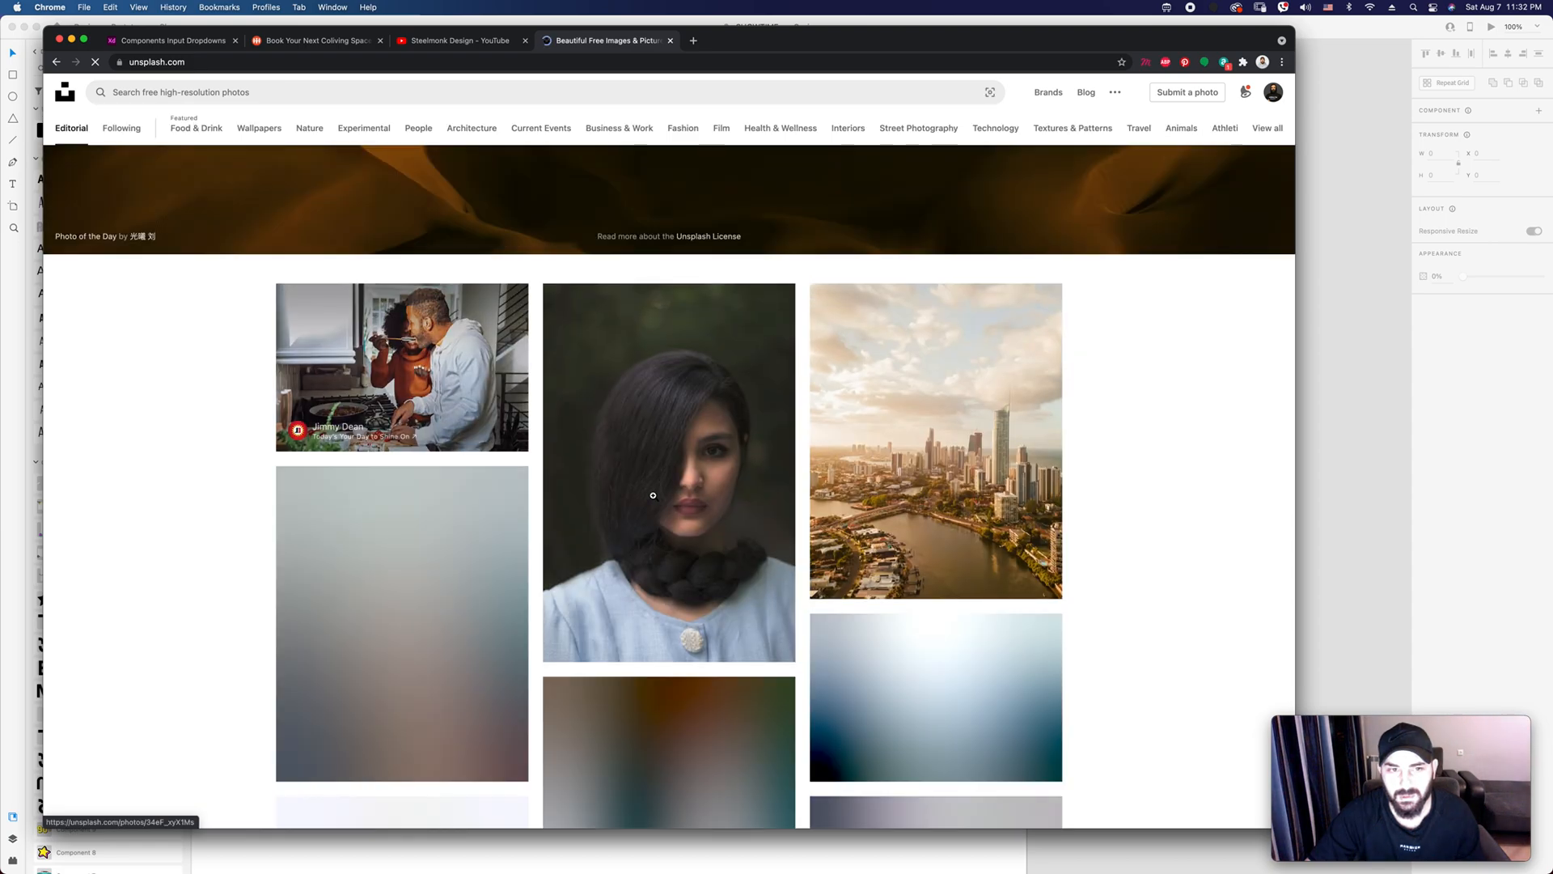
scroll(628, 457, "down", 15)
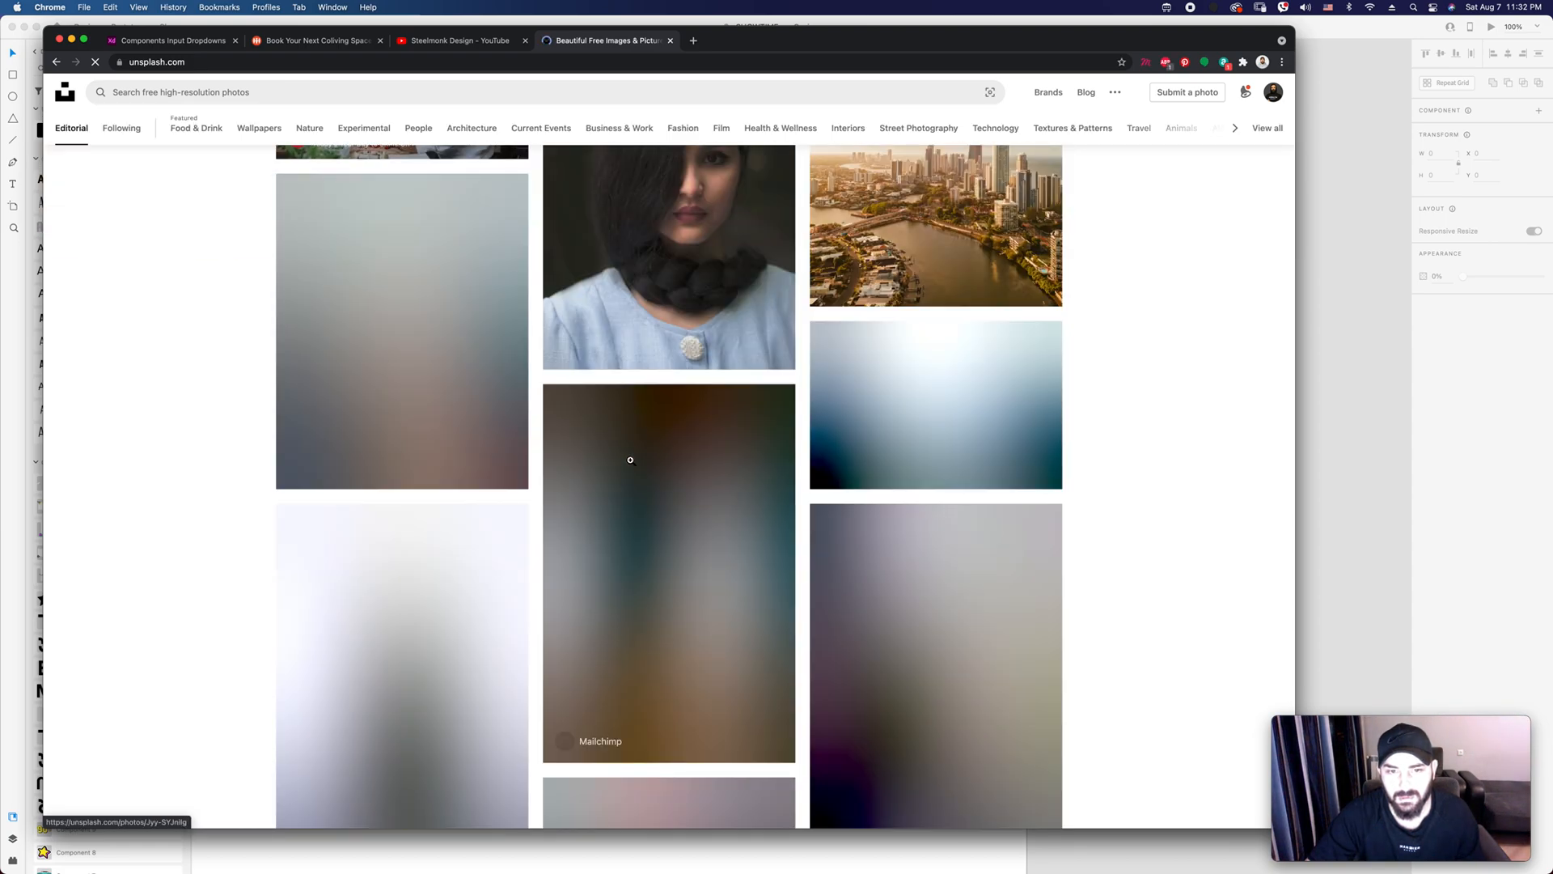
scroll(630, 460, "down", 15)
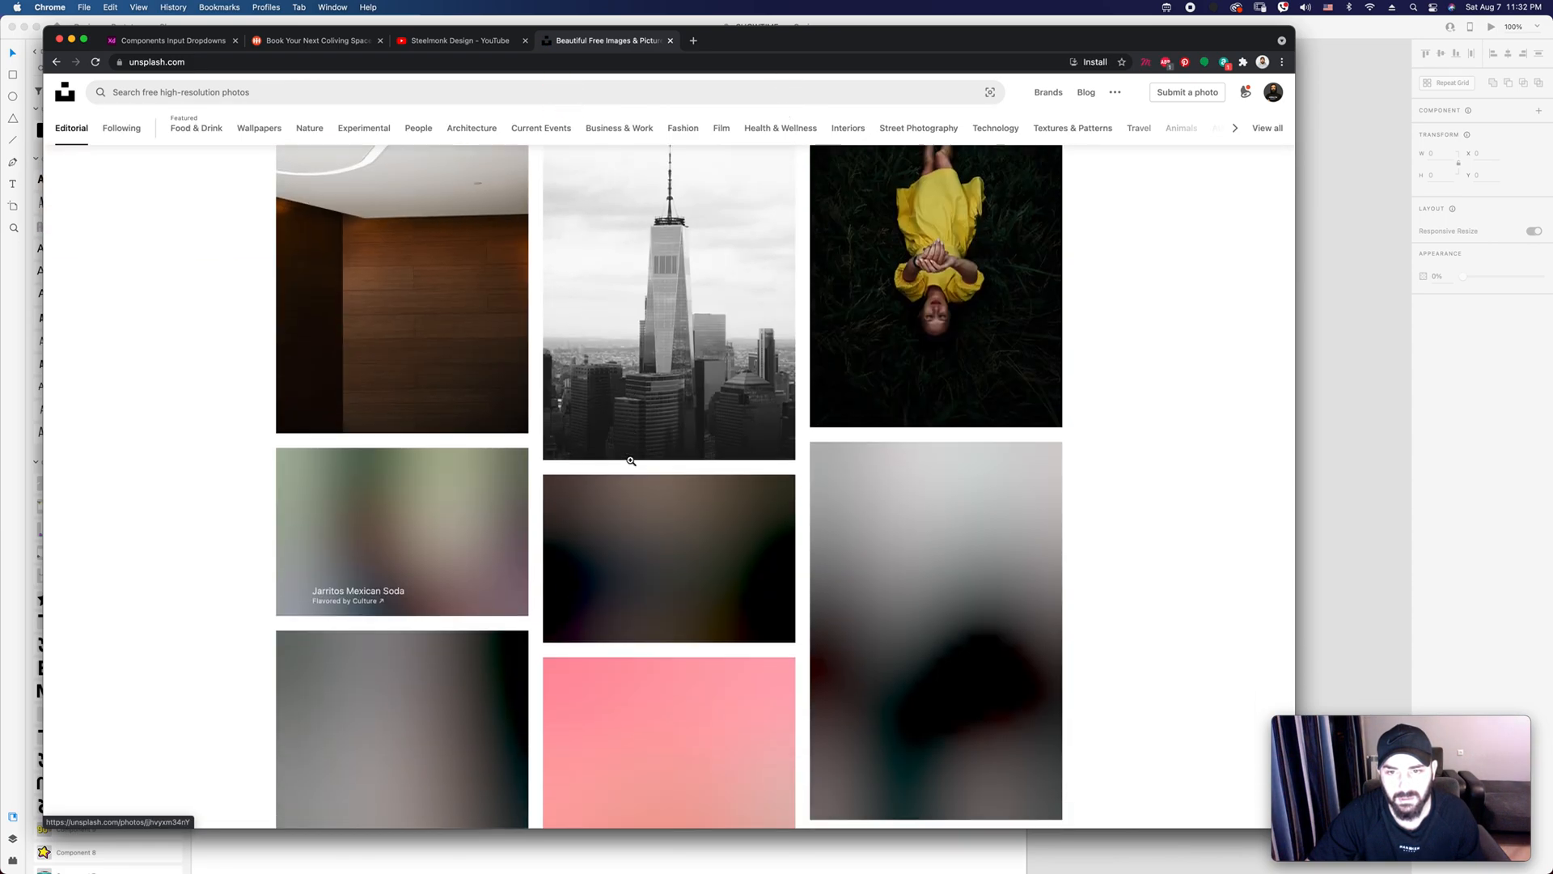
scroll(630, 459, "up", 8)
scroll(630, 459, "down", 10)
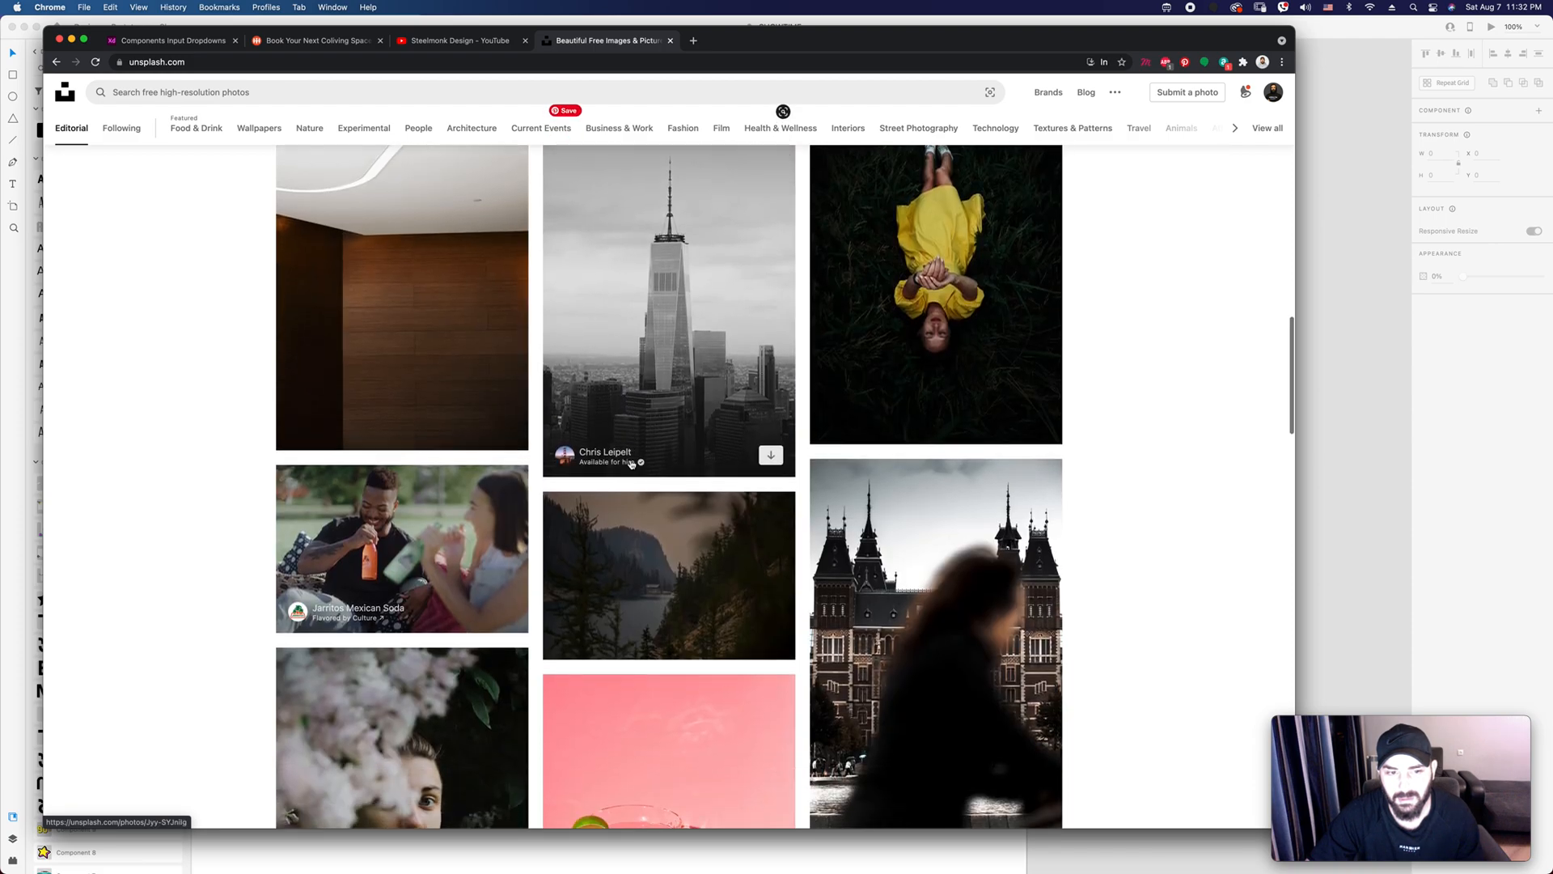
scroll(630, 459, "down", 2)
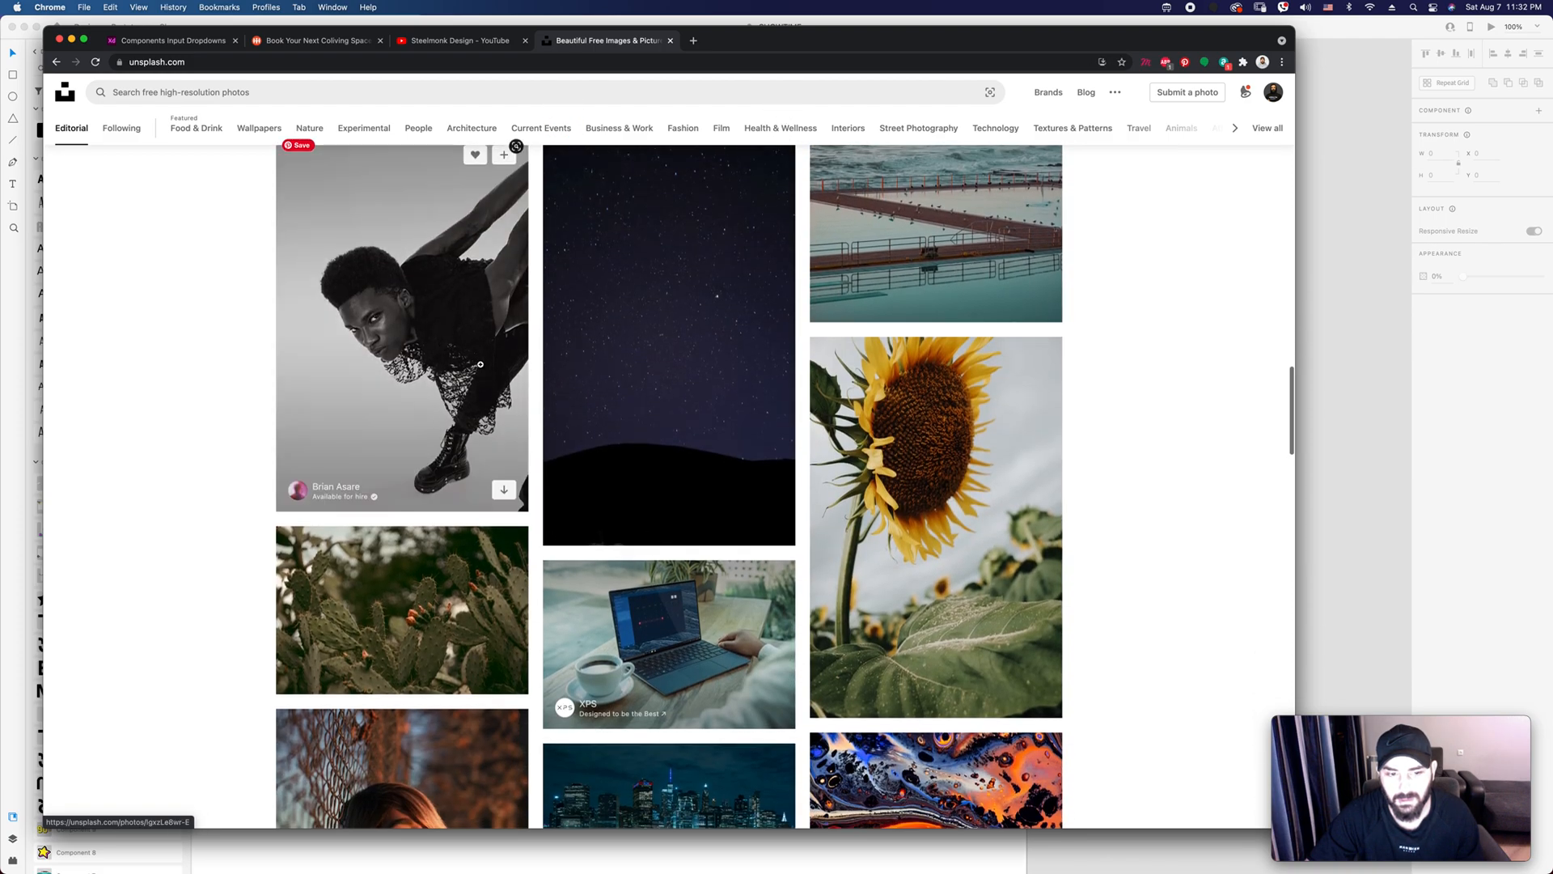
scroll(501, 464, "down", 8)
scroll(493, 369, "down", 5)
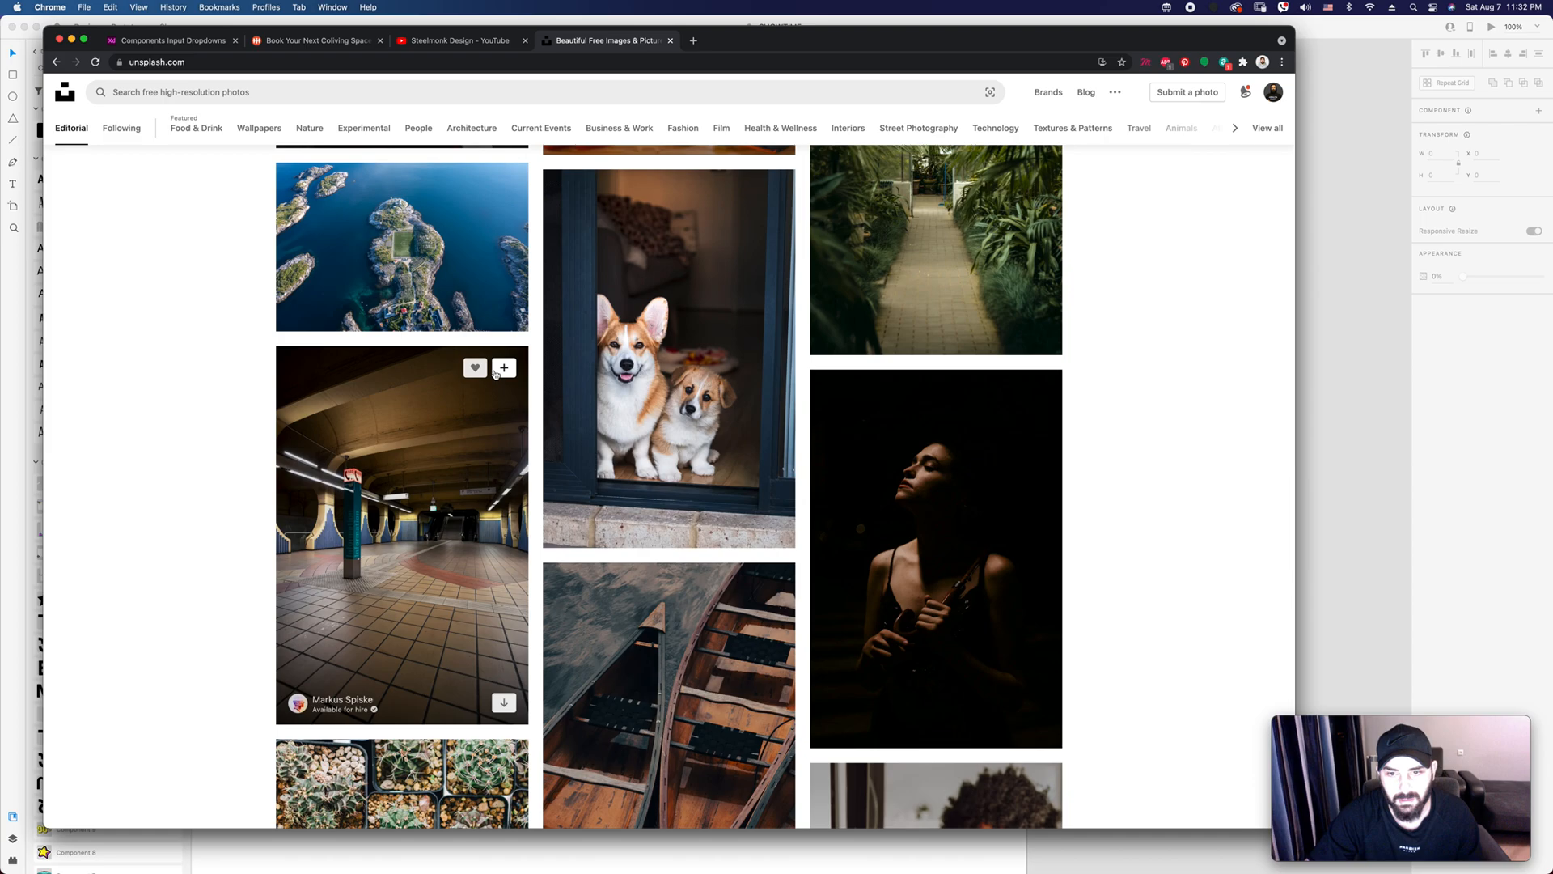
scroll(493, 370, "down", 7)
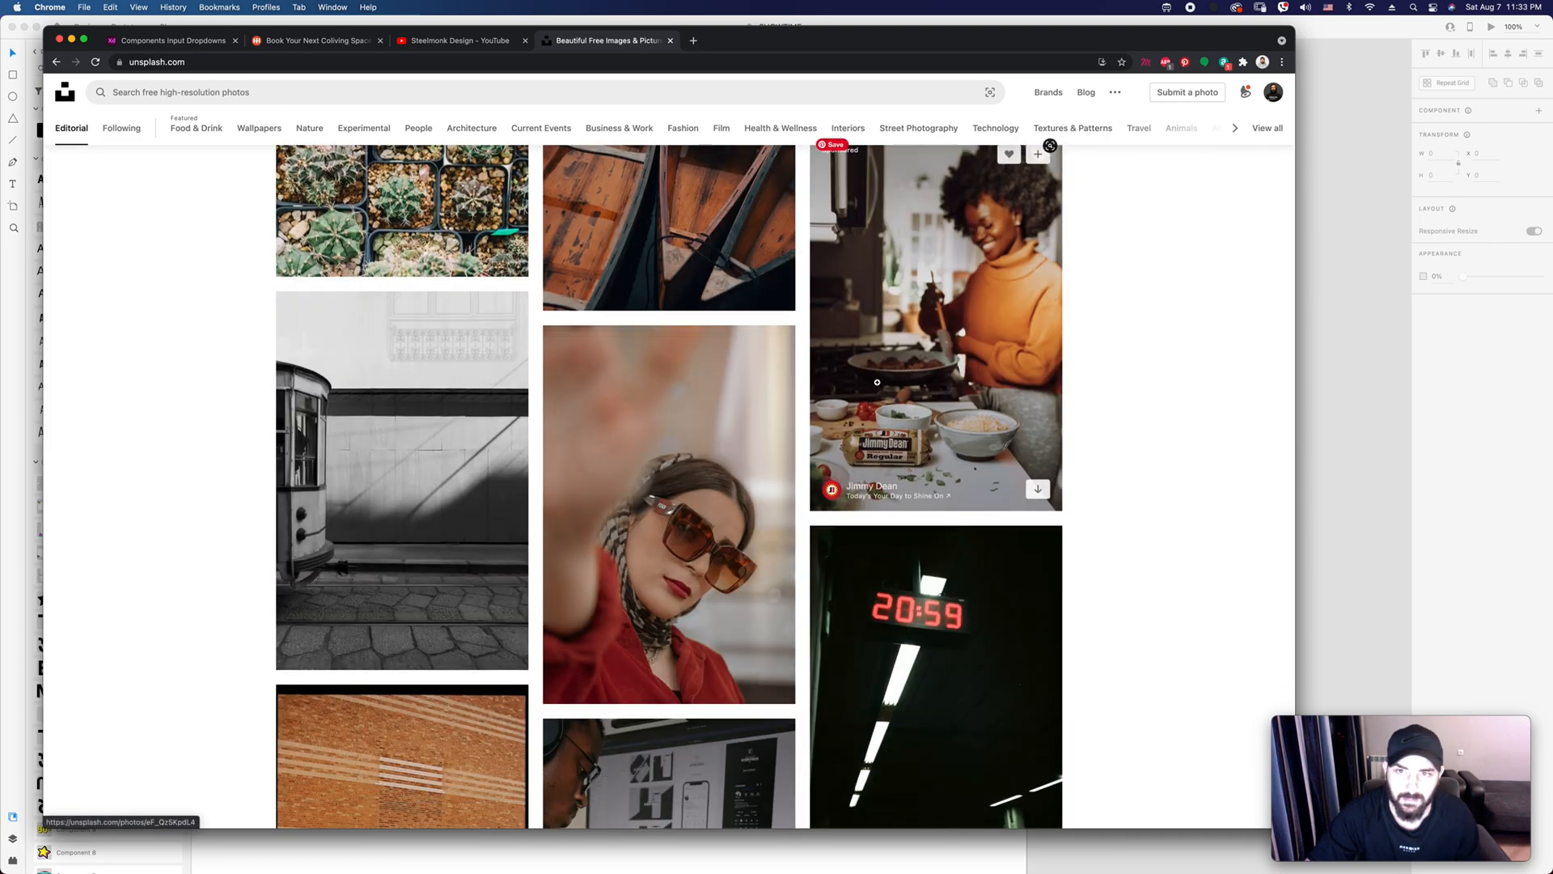
scroll(818, 434, "down", 10)
Step: Open the photo of the curly-haired woman in a black blazer, copy the image and paste it into the pill's circle in Adobe XD
left_click(819, 435)
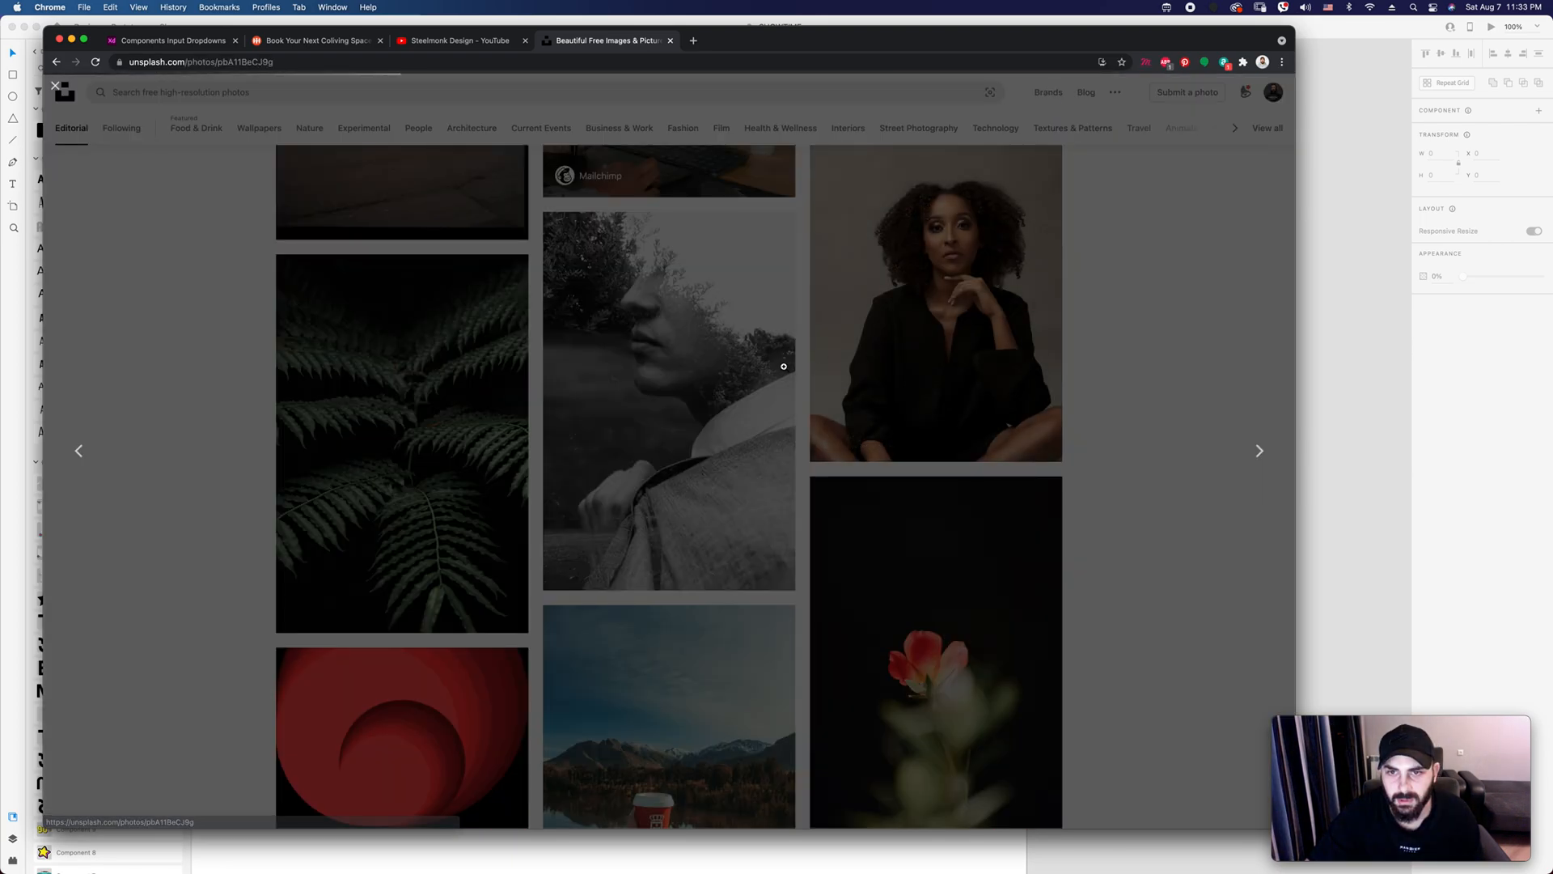
right_click(741, 386)
left_click(778, 420)
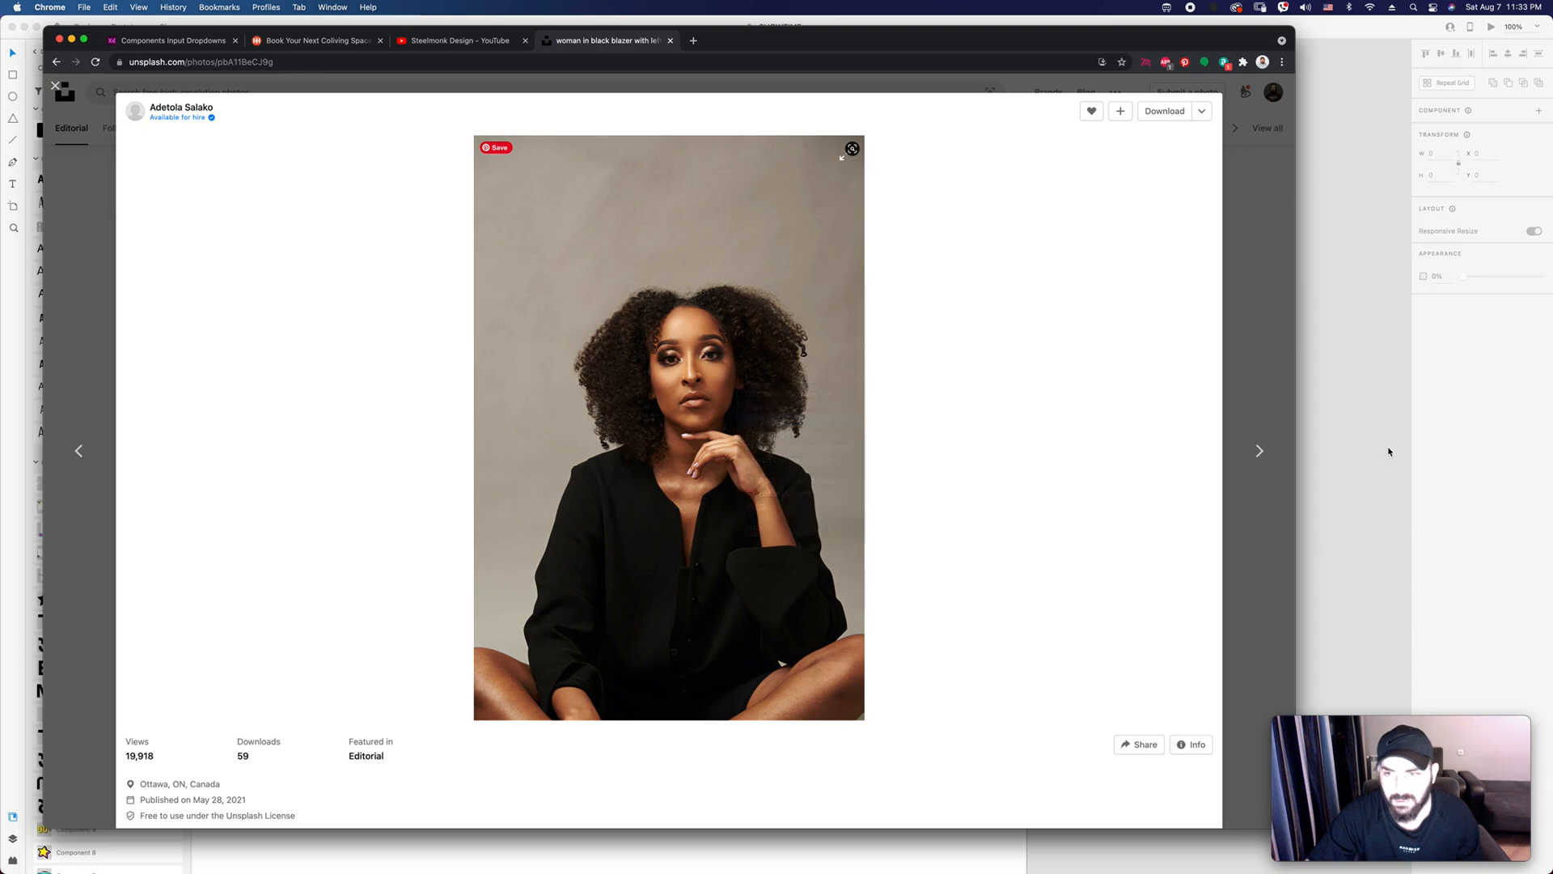
left_click(1386, 451)
left_click(823, 448)
key("super+v")
Step: Enlarge and reposition the portrait within its circular mask so the face and shoulders fill the circle
key("z")
left_click_drag(789, 397, 894, 542)
key("v")
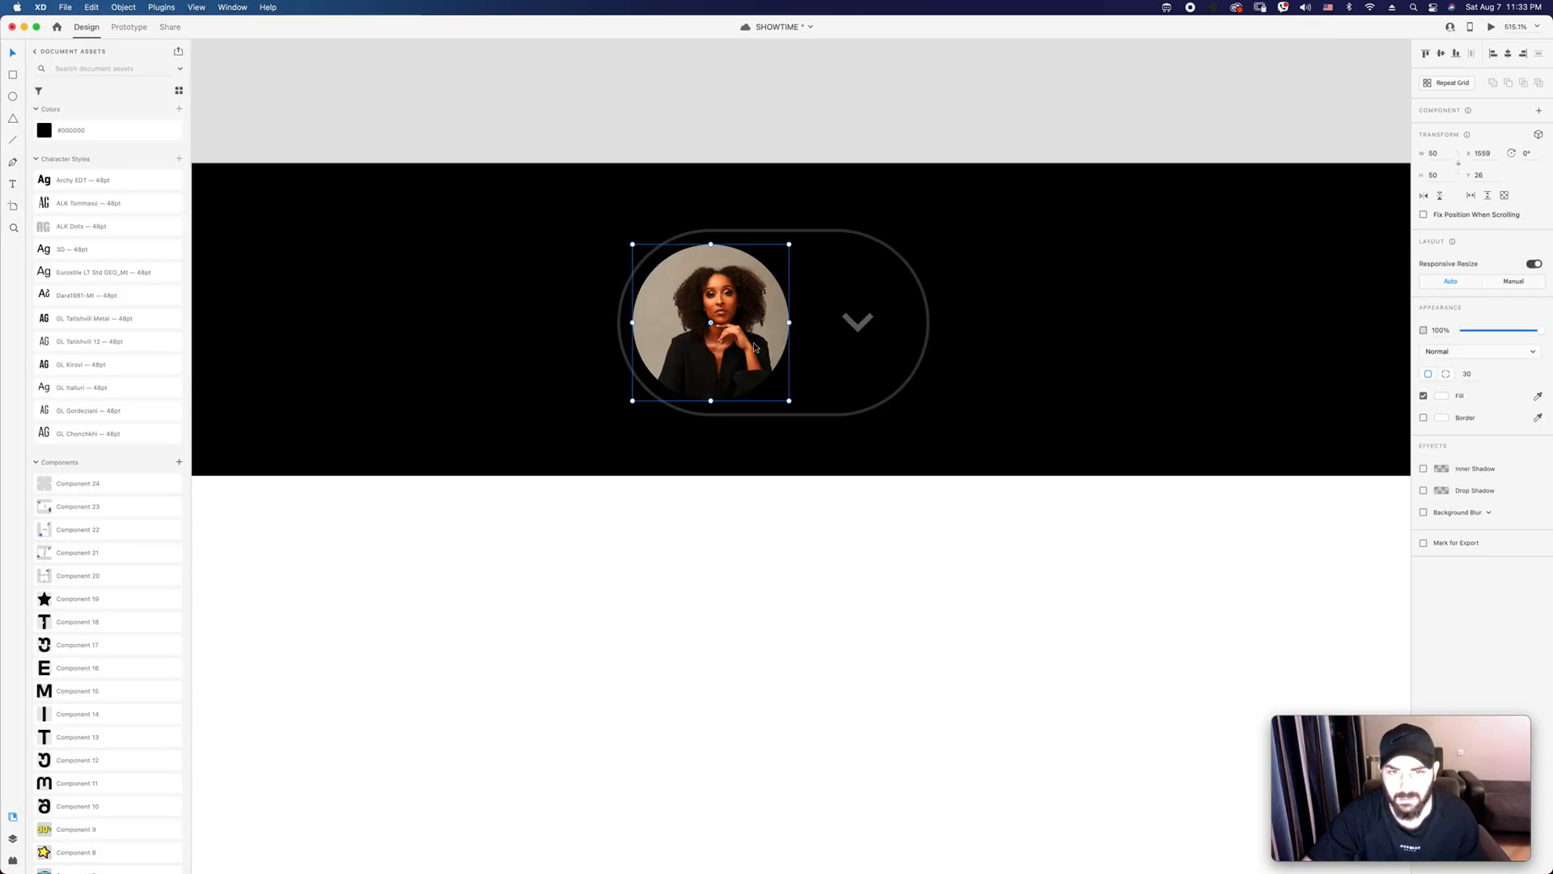
double_click(755, 347)
mouse_move(791, 442)
left_mouse_down()
mouse_move(879, 550)
mouse_move(821, 484)
mouse_move(773, 477)
mouse_move(773, 461)
left_mouse_up()
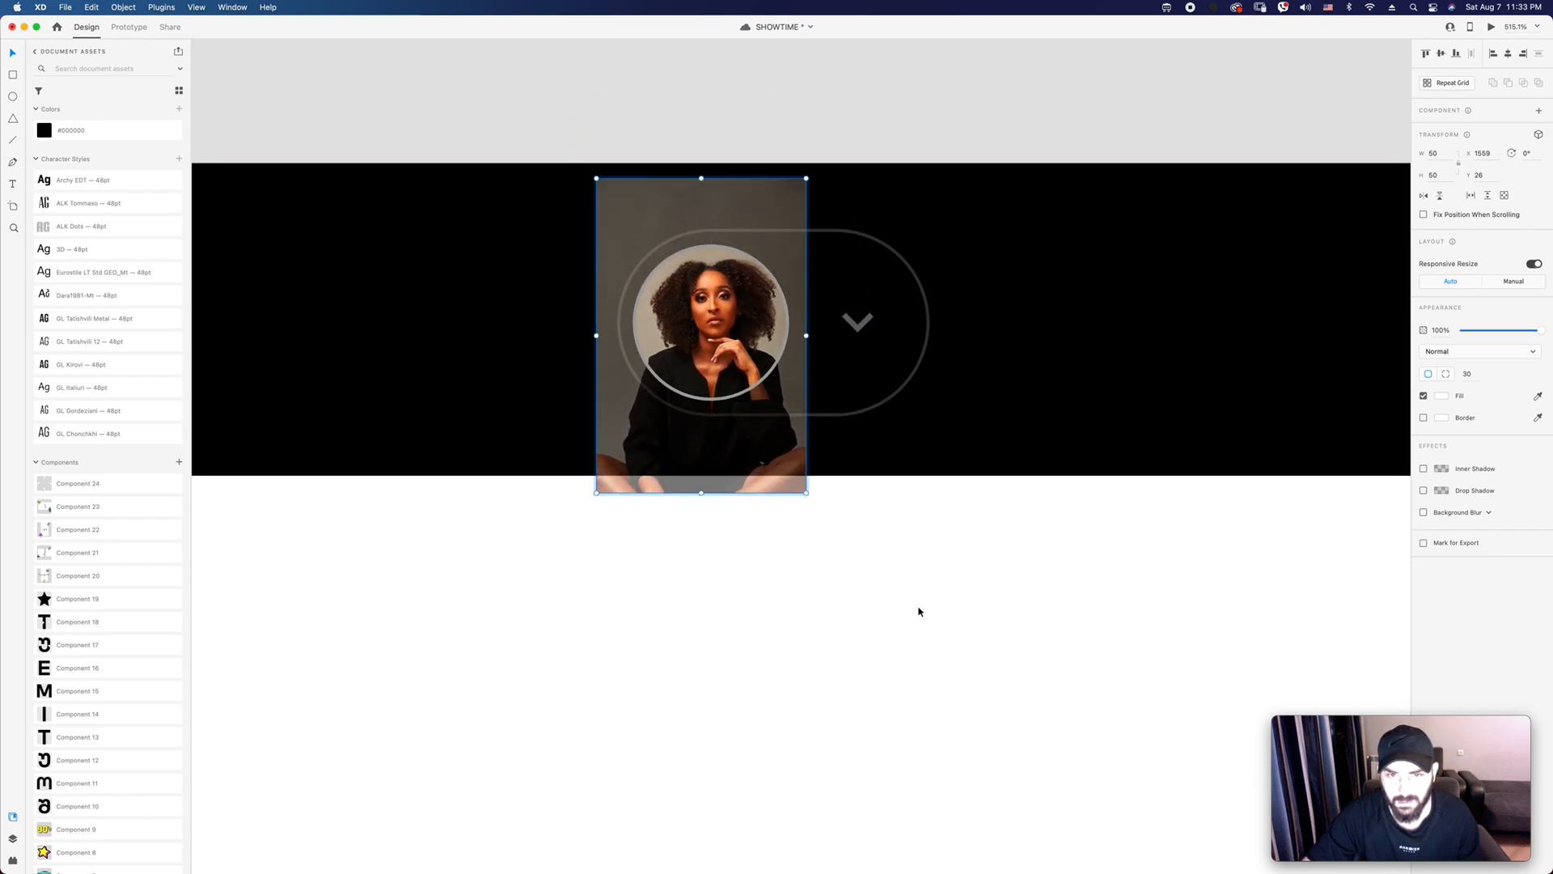
left_click(919, 611)
Step: Group the pill, portrait and chevron and align the group with the outer edge of the last layout-grid column, at X 1680
key("super+1")
left_click_drag(917, 528, 866, 439)
left_click(693, 414, "shift")
key("super+g")
key("shift+super+apostrophe")
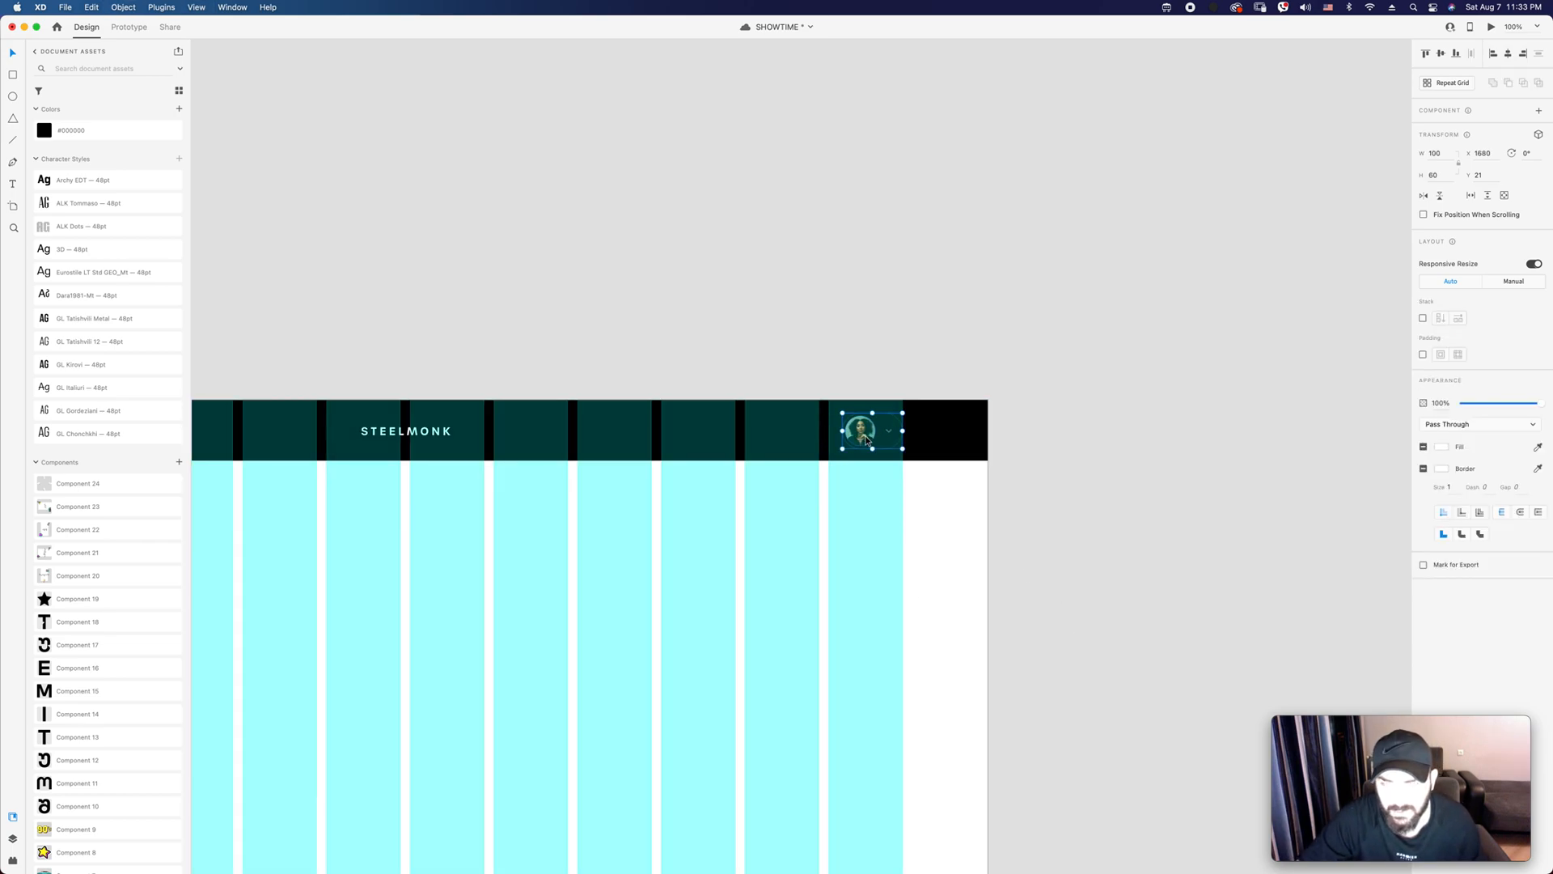
key("shift+super+apostrophe")
left_click(823, 641)
left_click_drag(823, 641, 1100, 416)
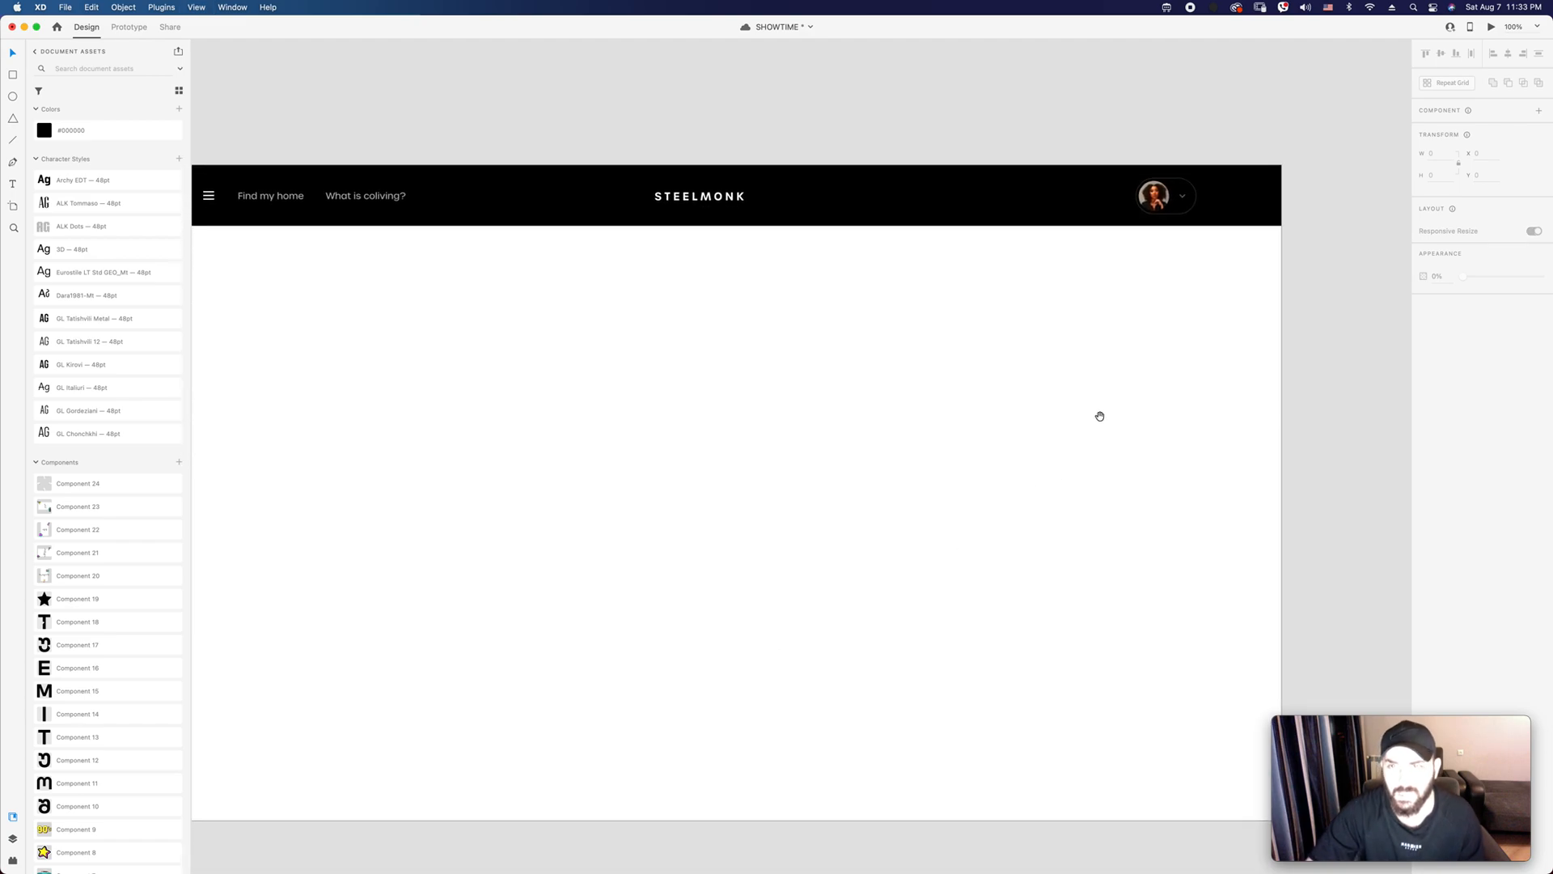
Step: Replace the pill's border with a white fill at 10% opacity
left_click_drag(1103, 139, 1213, 284)
key("v")
left_click(982, 429)
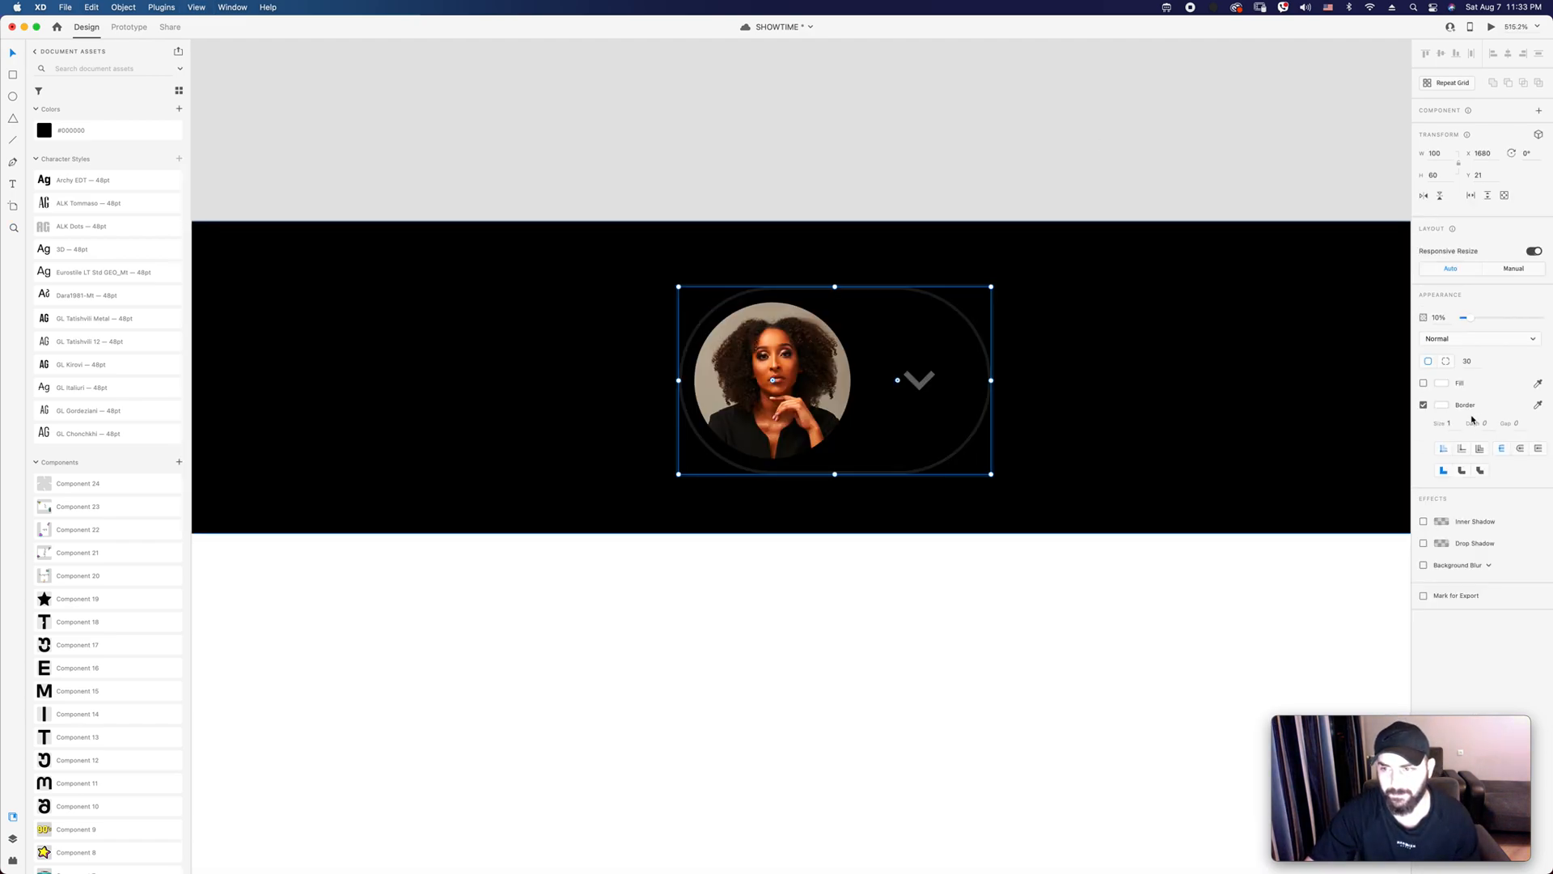
key("Return")
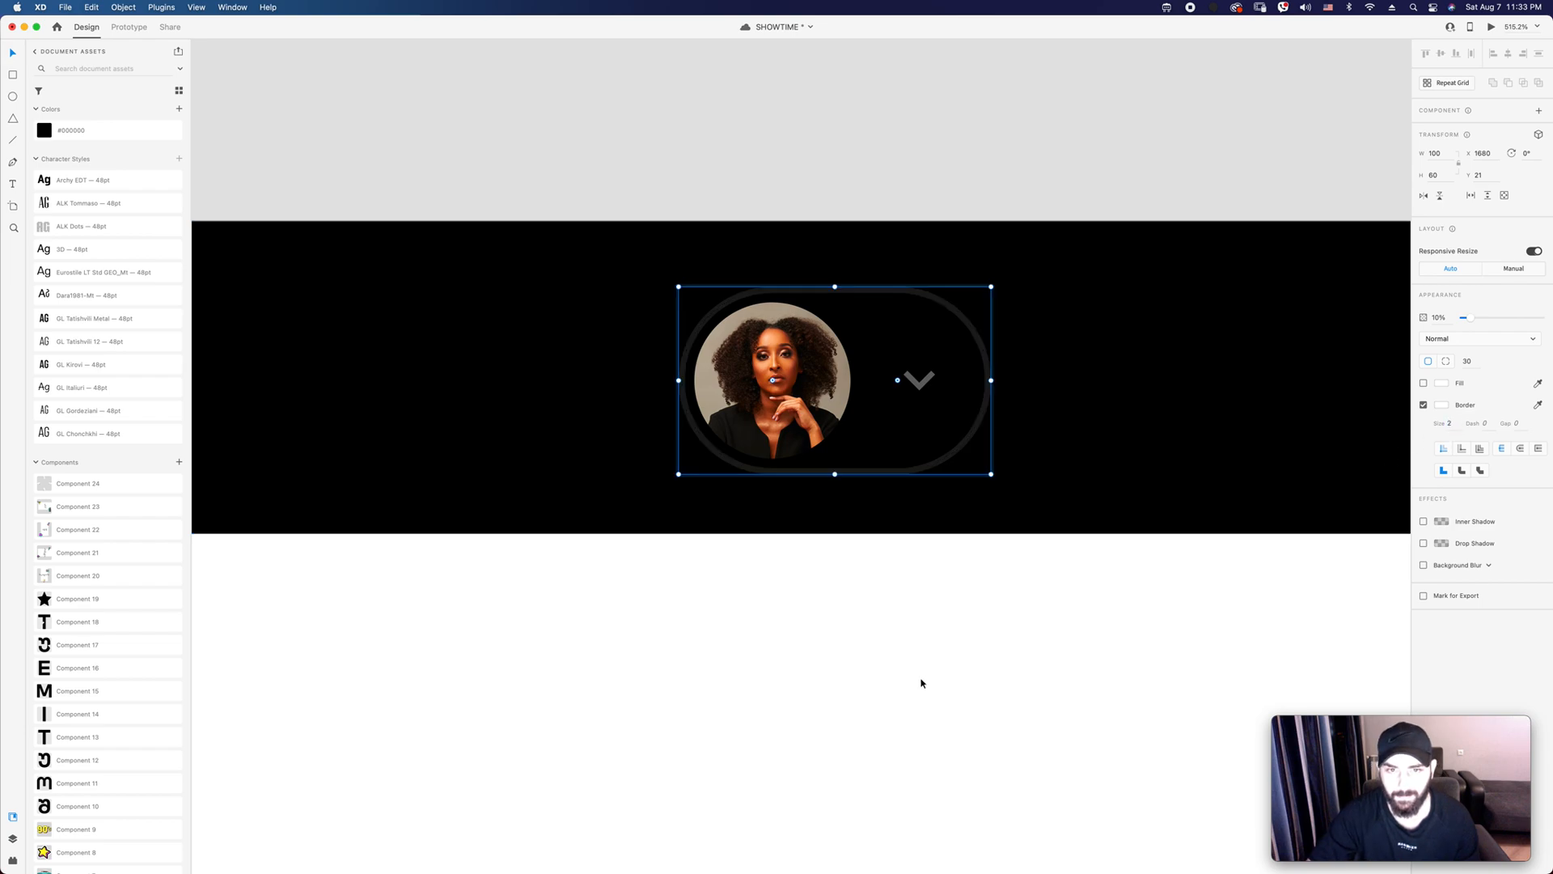
left_click(1423, 405)
left_click(1137, 596)
key("super+1")
left_click_drag(900, 582, 1239, 449)
left_click(1146, 316)
left_click(1183, 424)
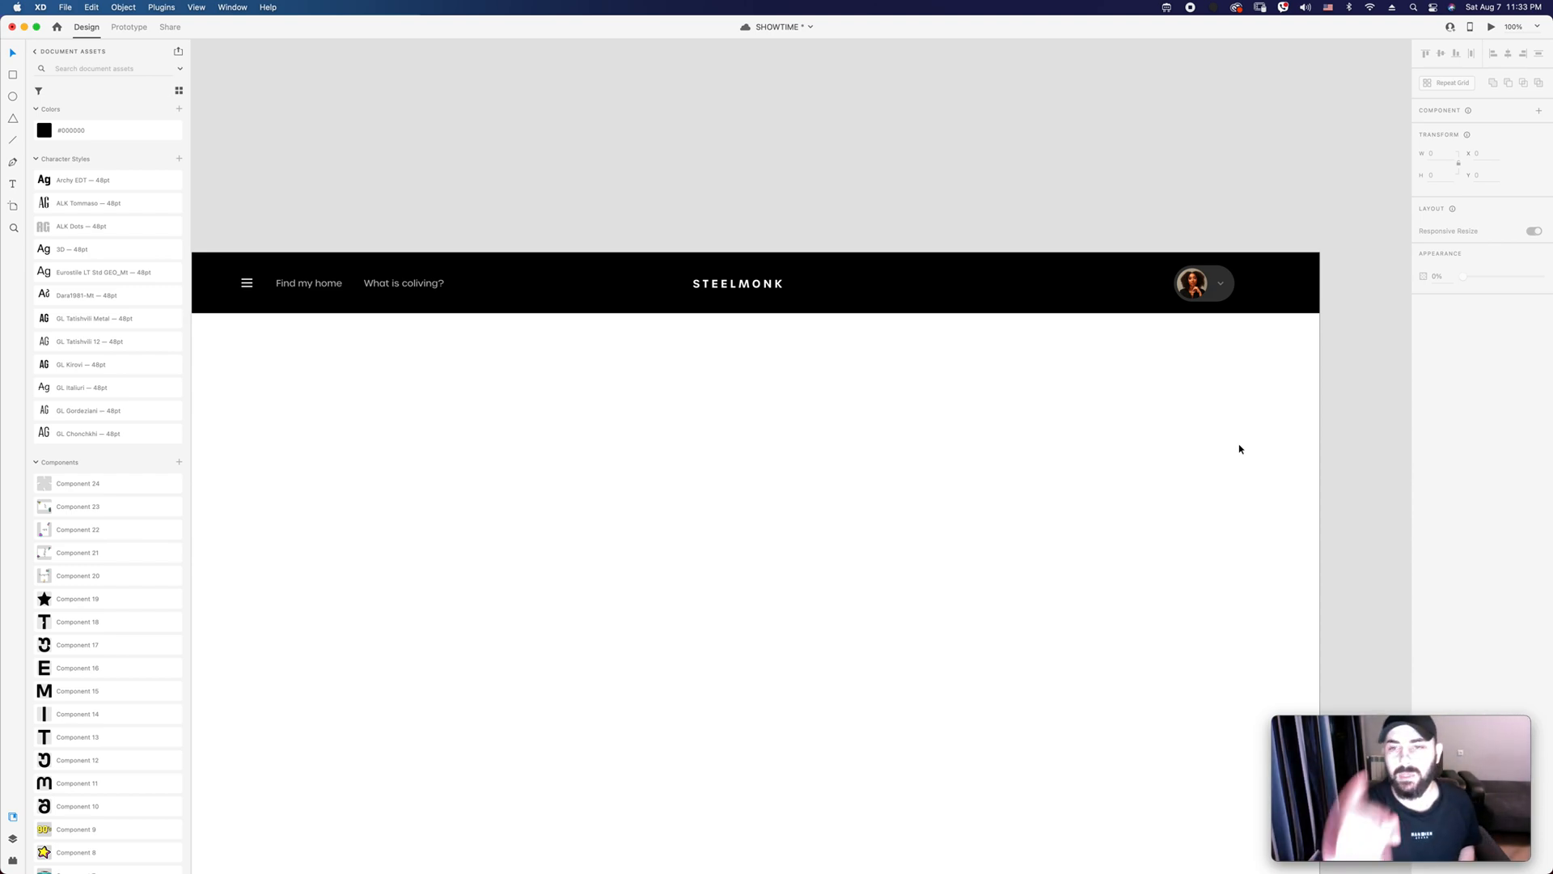
Step: Switch to Icons8 and place the Material Filled magnifier icon on the artboard below the header
left_click(293, 844)
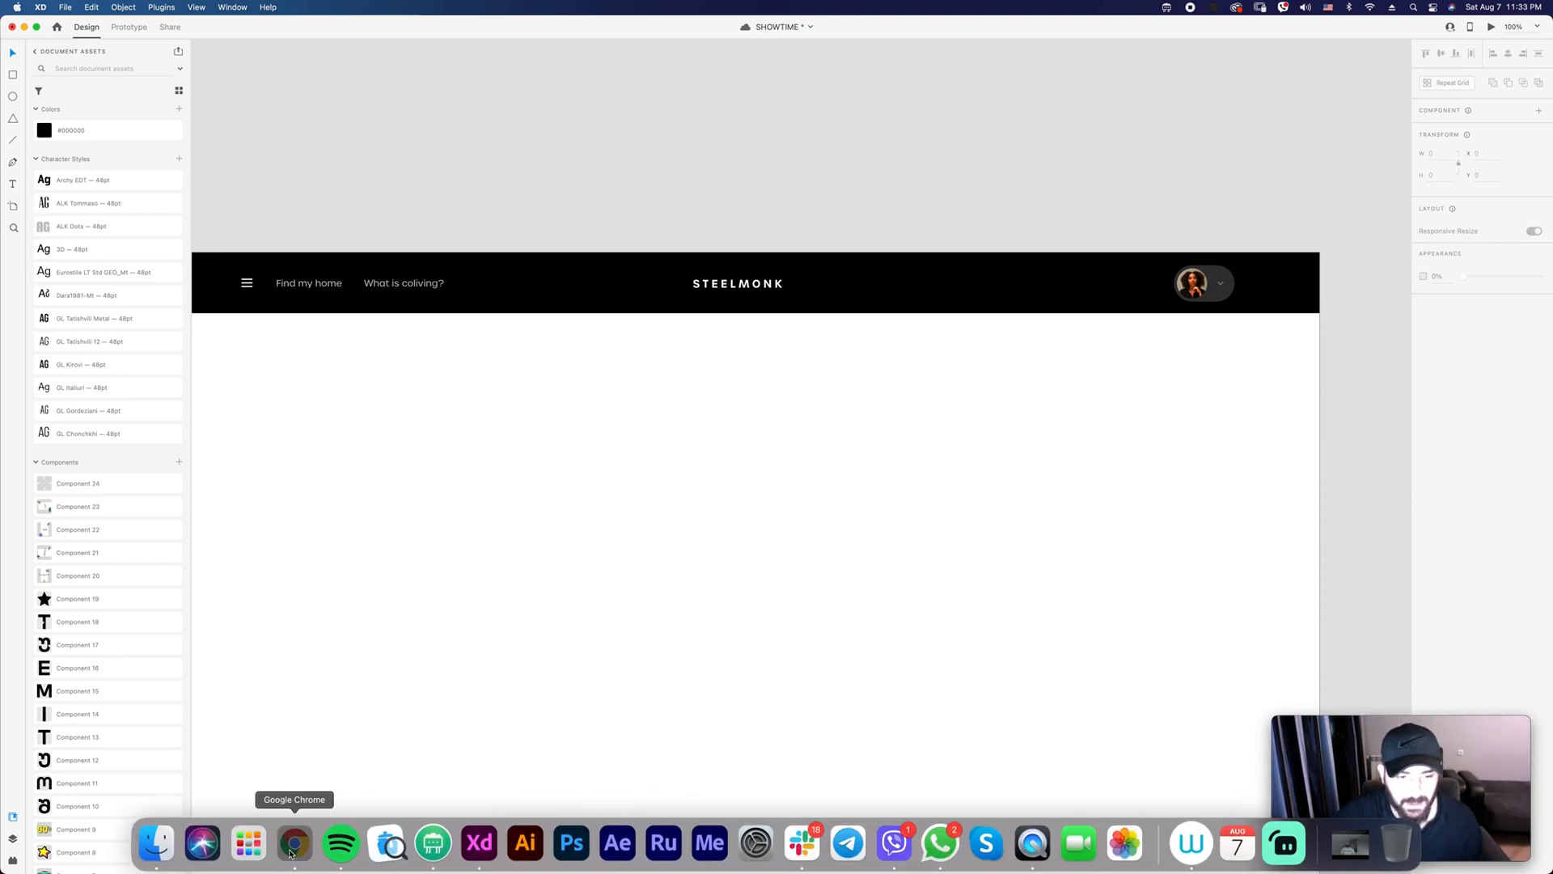
left_click(1352, 607)
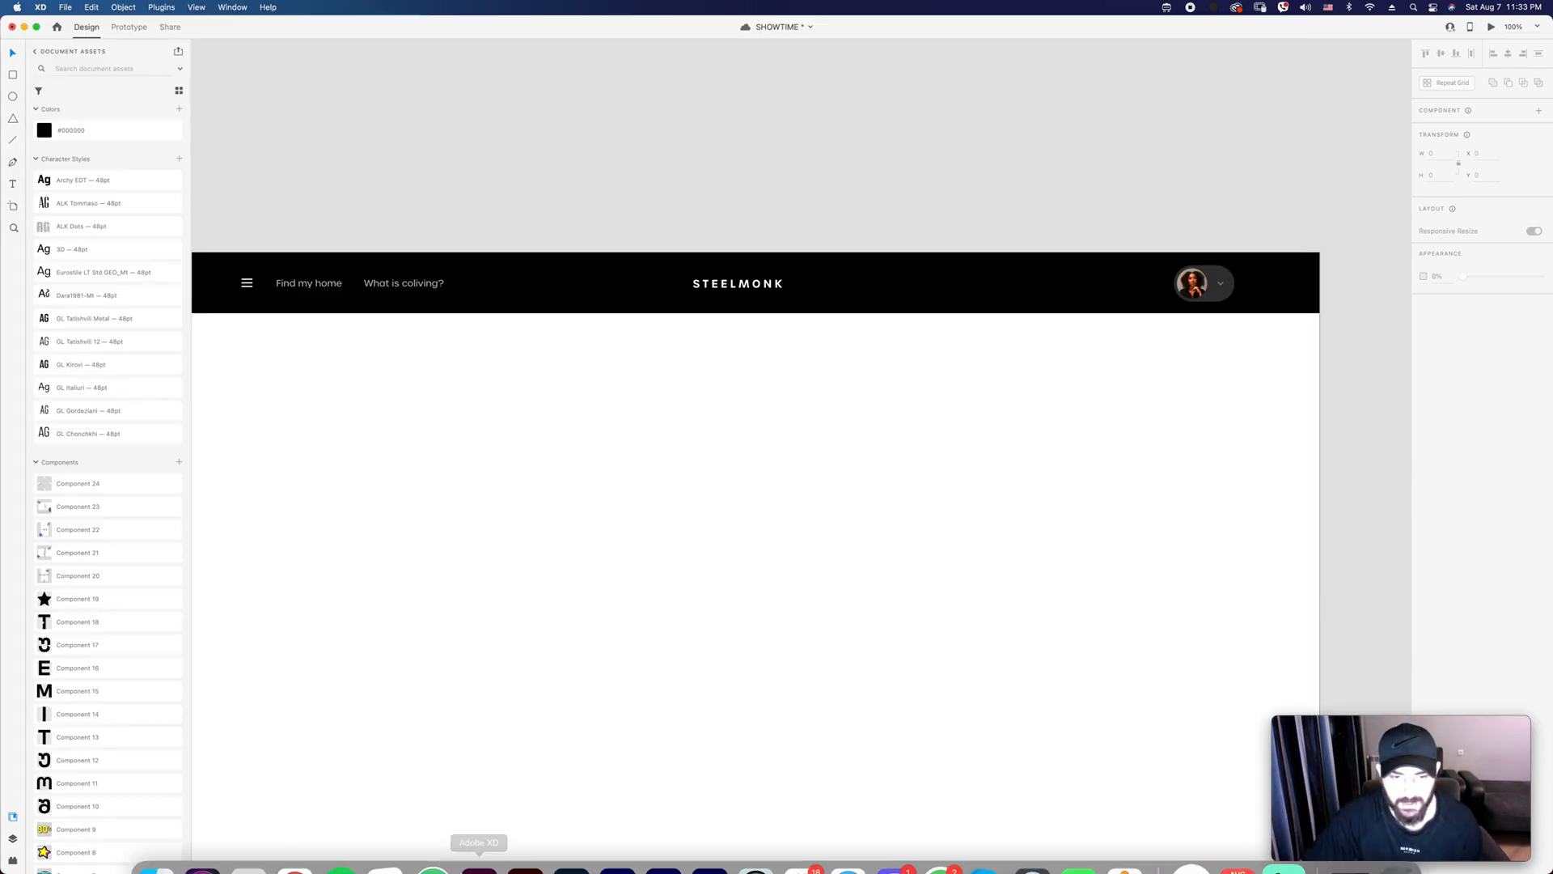
left_click(431, 845)
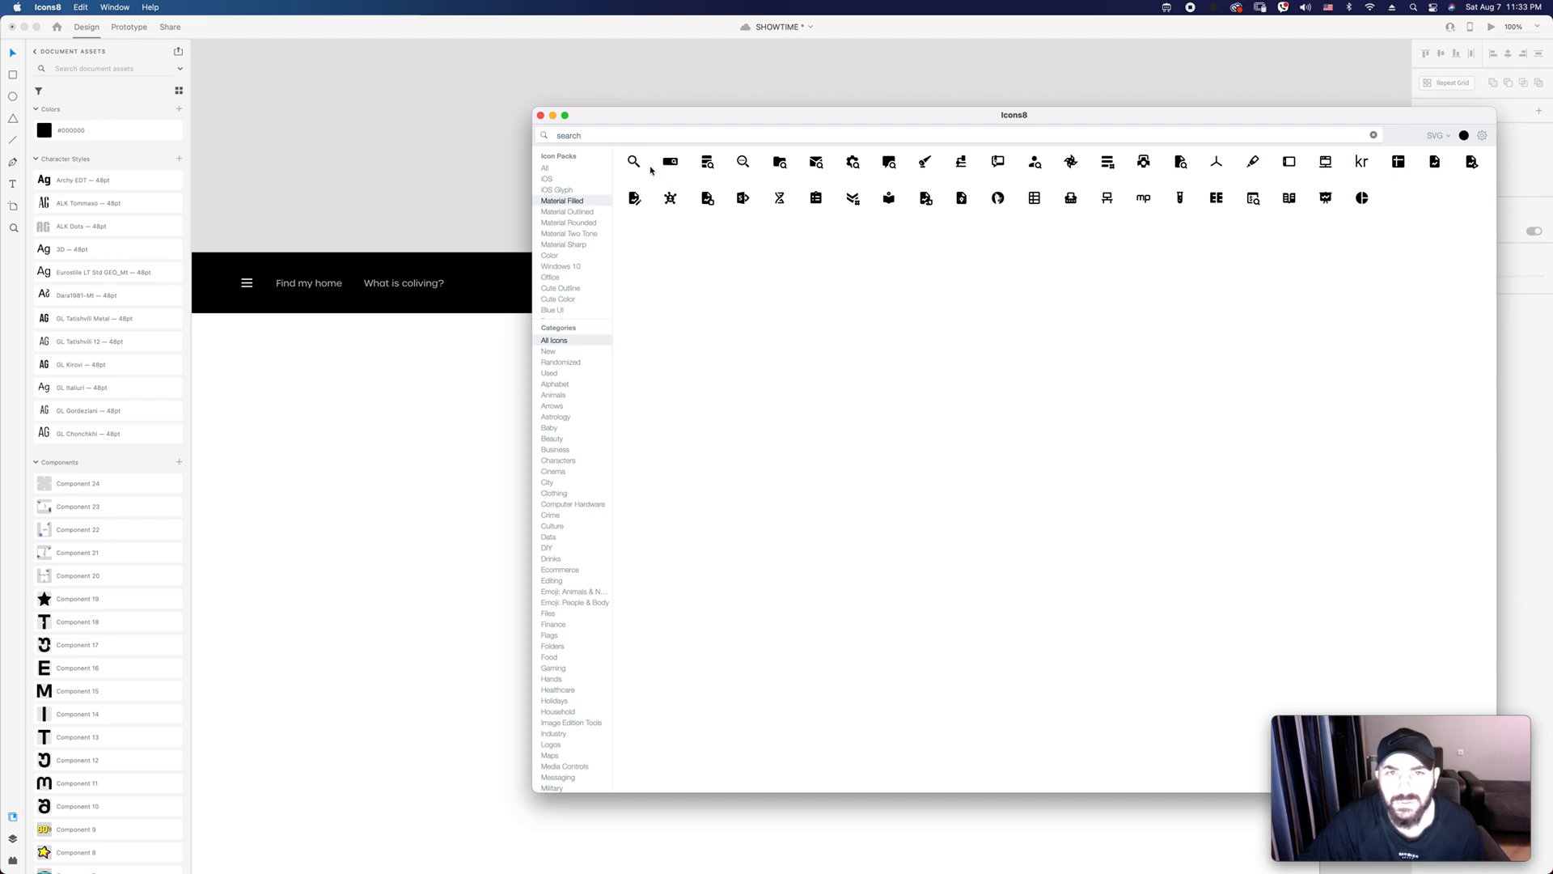
left_click_drag(636, 162, 477, 404)
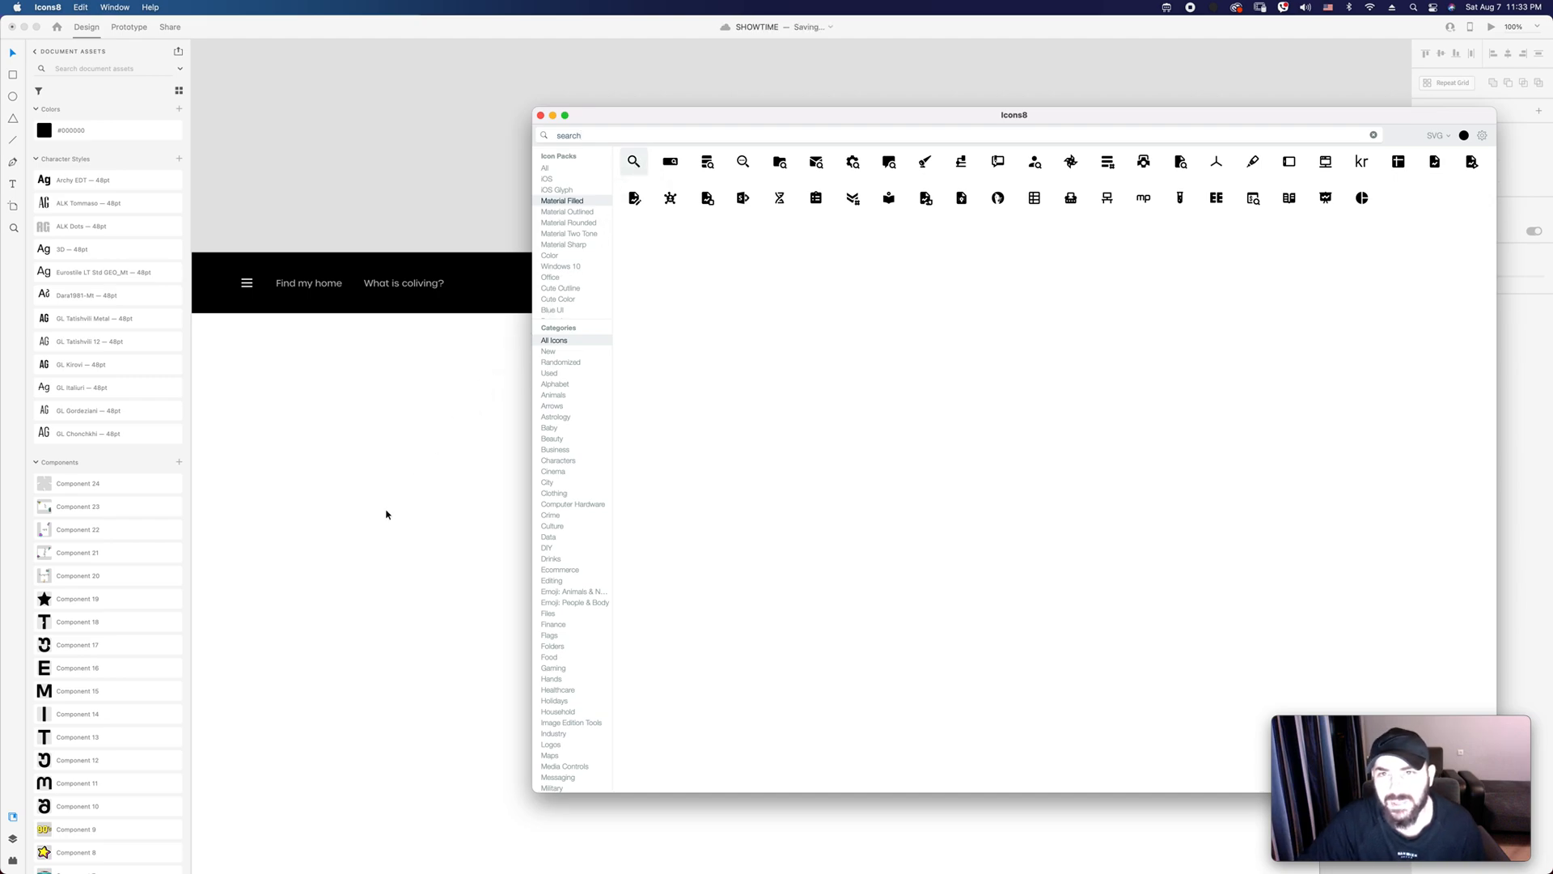
left_click_drag(449, 444, 1071, 433)
Step: Draw an 18 × 18 square beside the magnifier icon with no border, a black fill and 9% opacity
key("z")
left_click(1147, 401)
key("r")
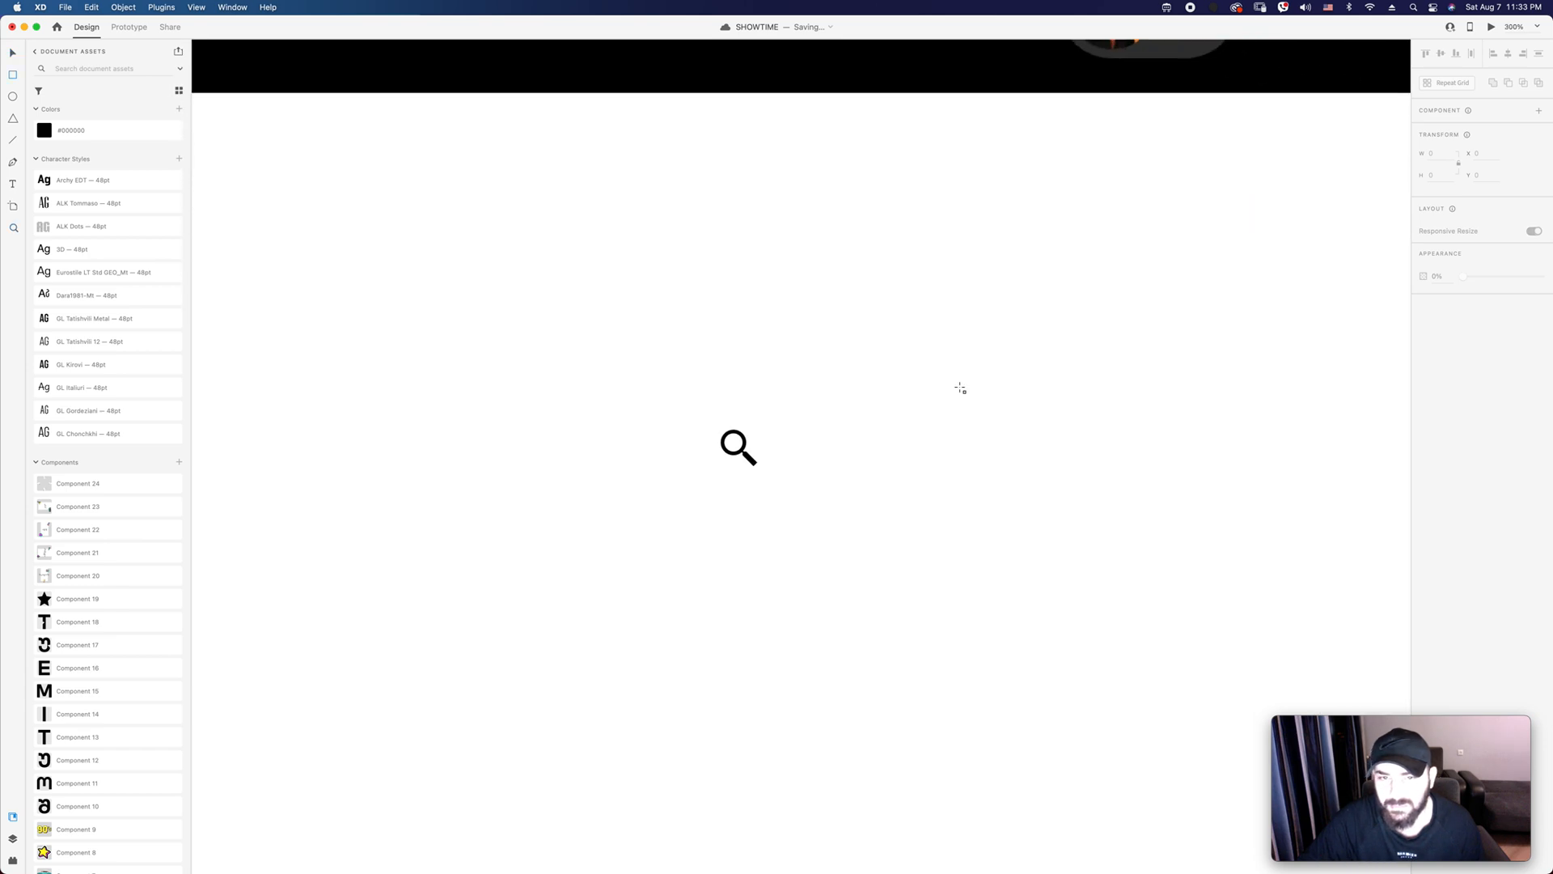
left_click_drag(903, 377, 943, 418)
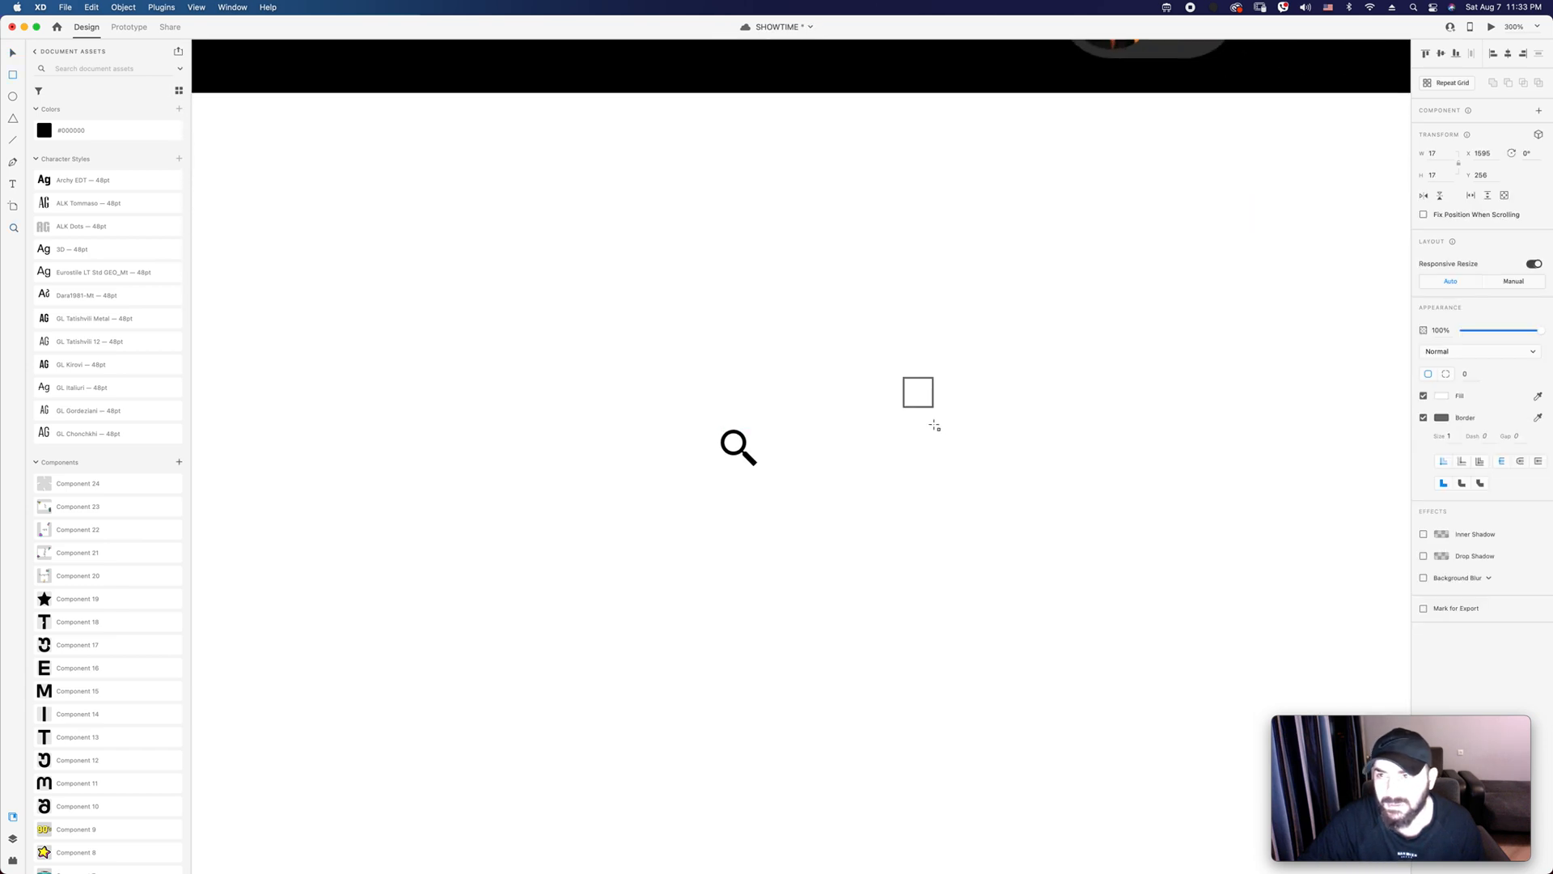
left_click(1424, 417)
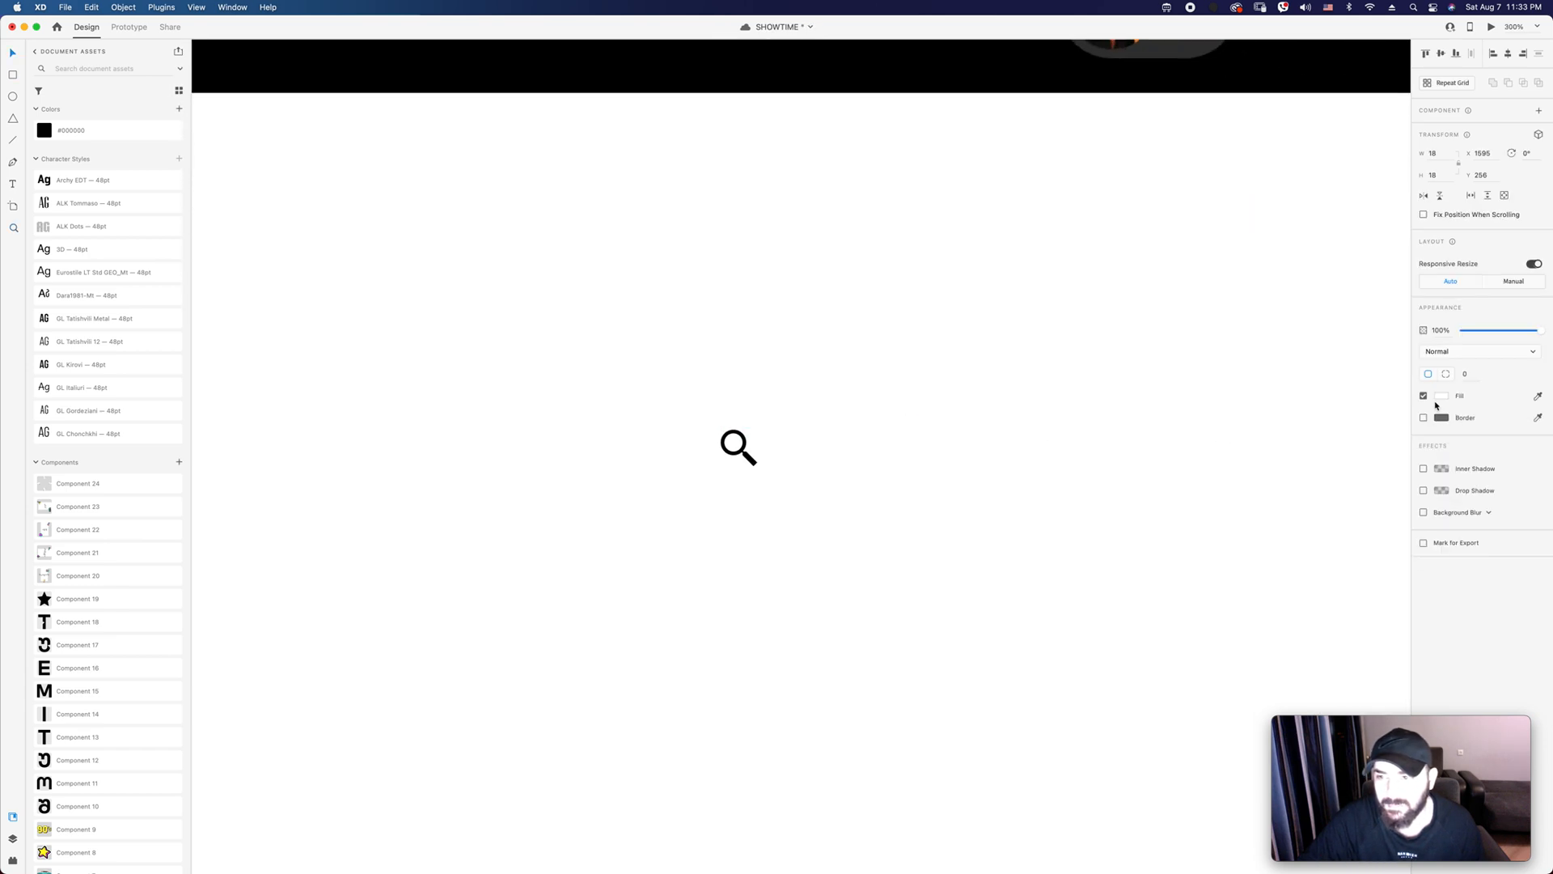
left_click(1441, 395)
left_click(1298, 427)
left_click_drag(1038, 470, 880, 342)
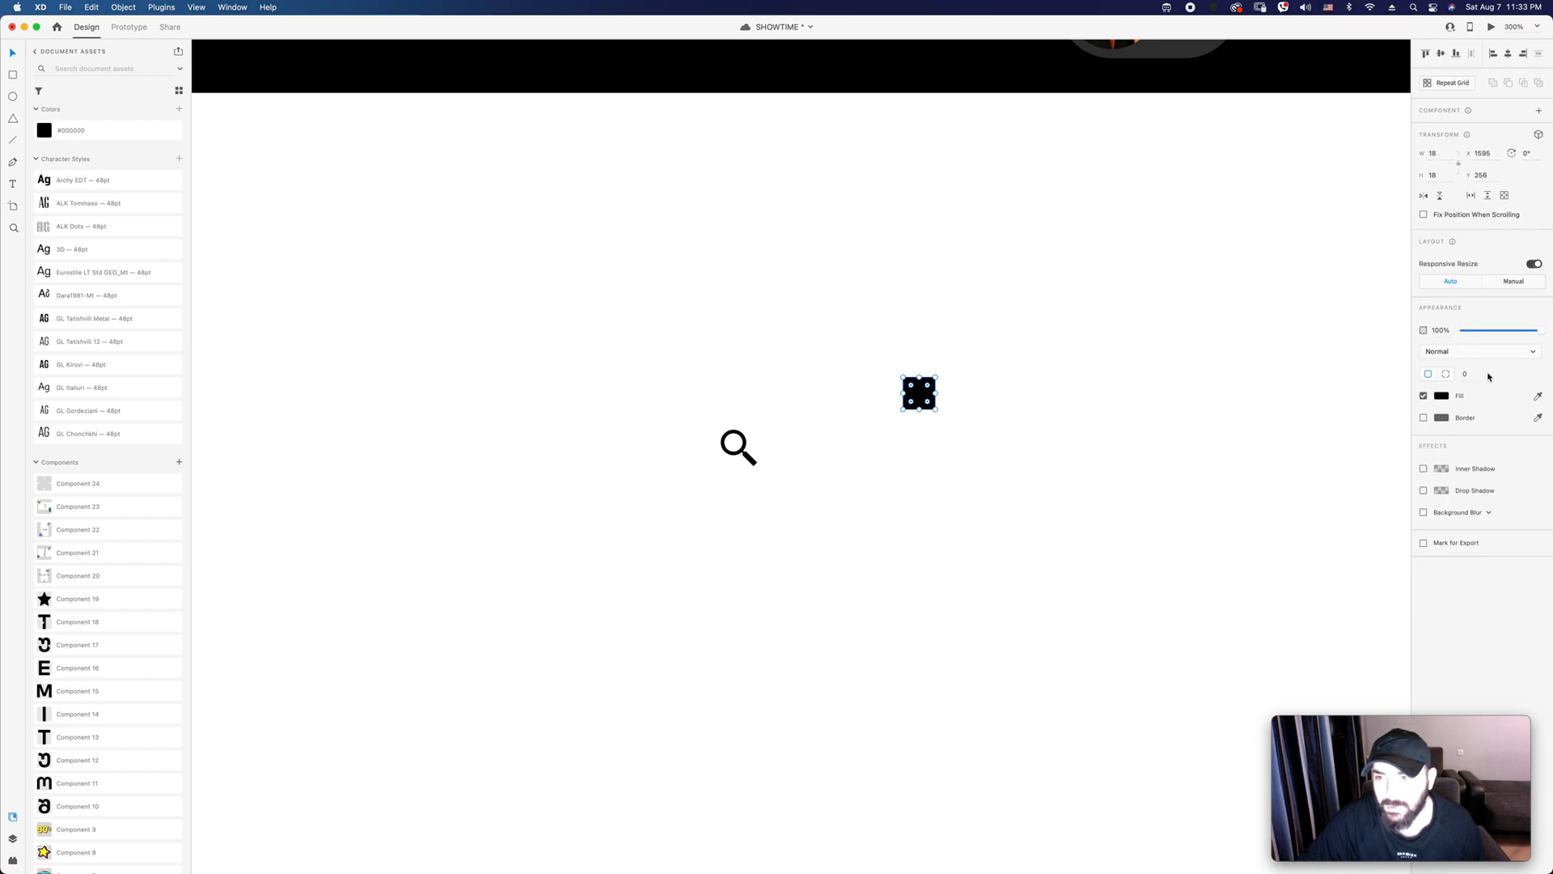
left_click_drag(1505, 334, 1462, 332)
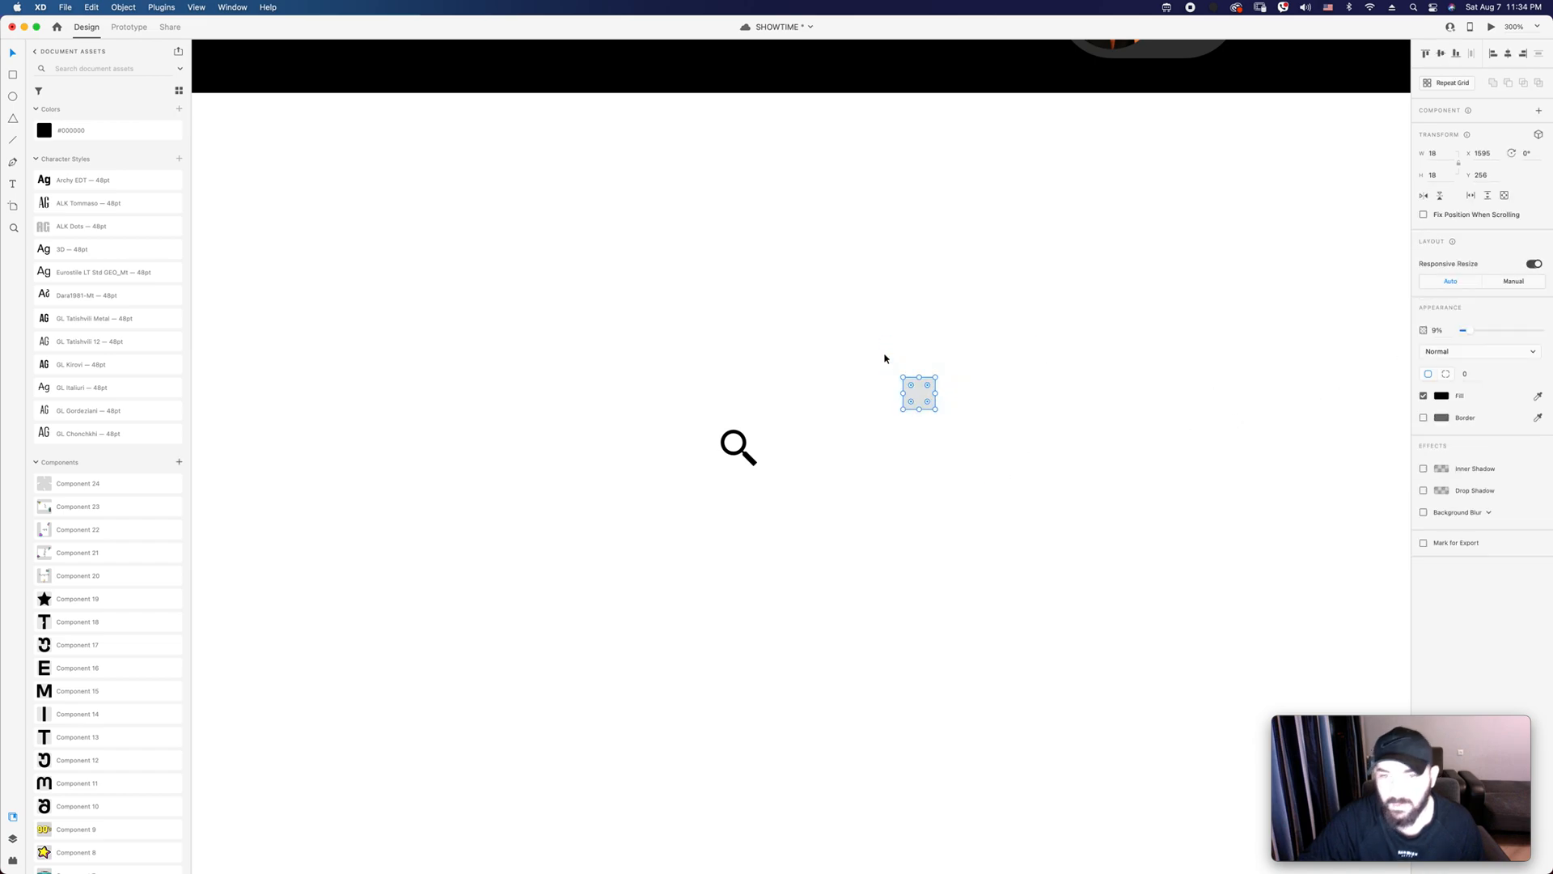
Step: Move the magnifier icon onto the grey square and scale it to 18 × 18 to match
left_click_drag(796, 529, 706, 408)
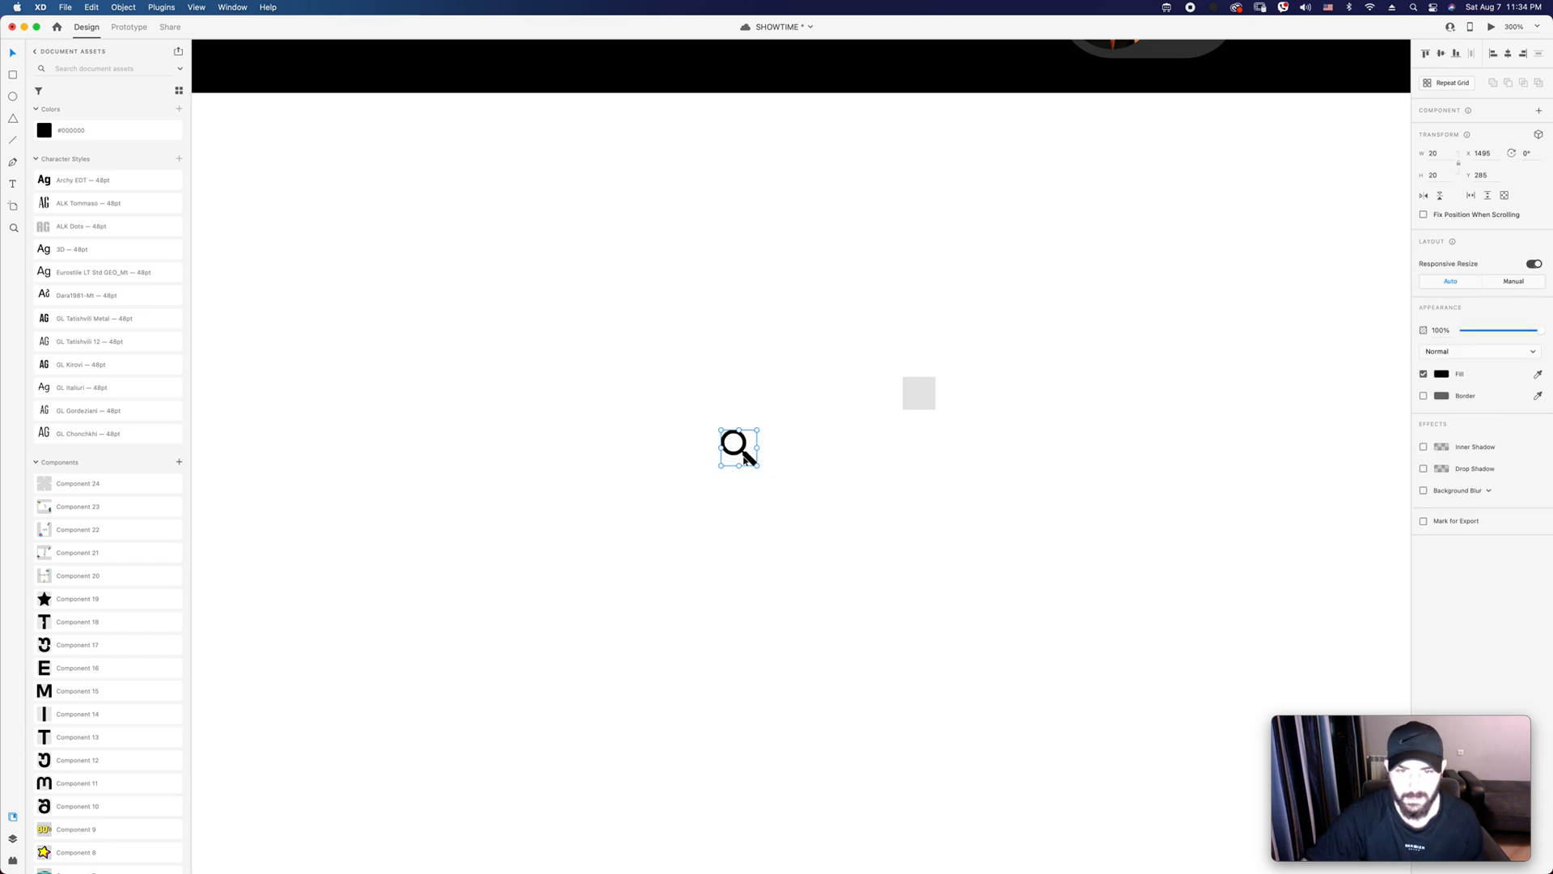
left_click_drag(748, 459, 938, 413)
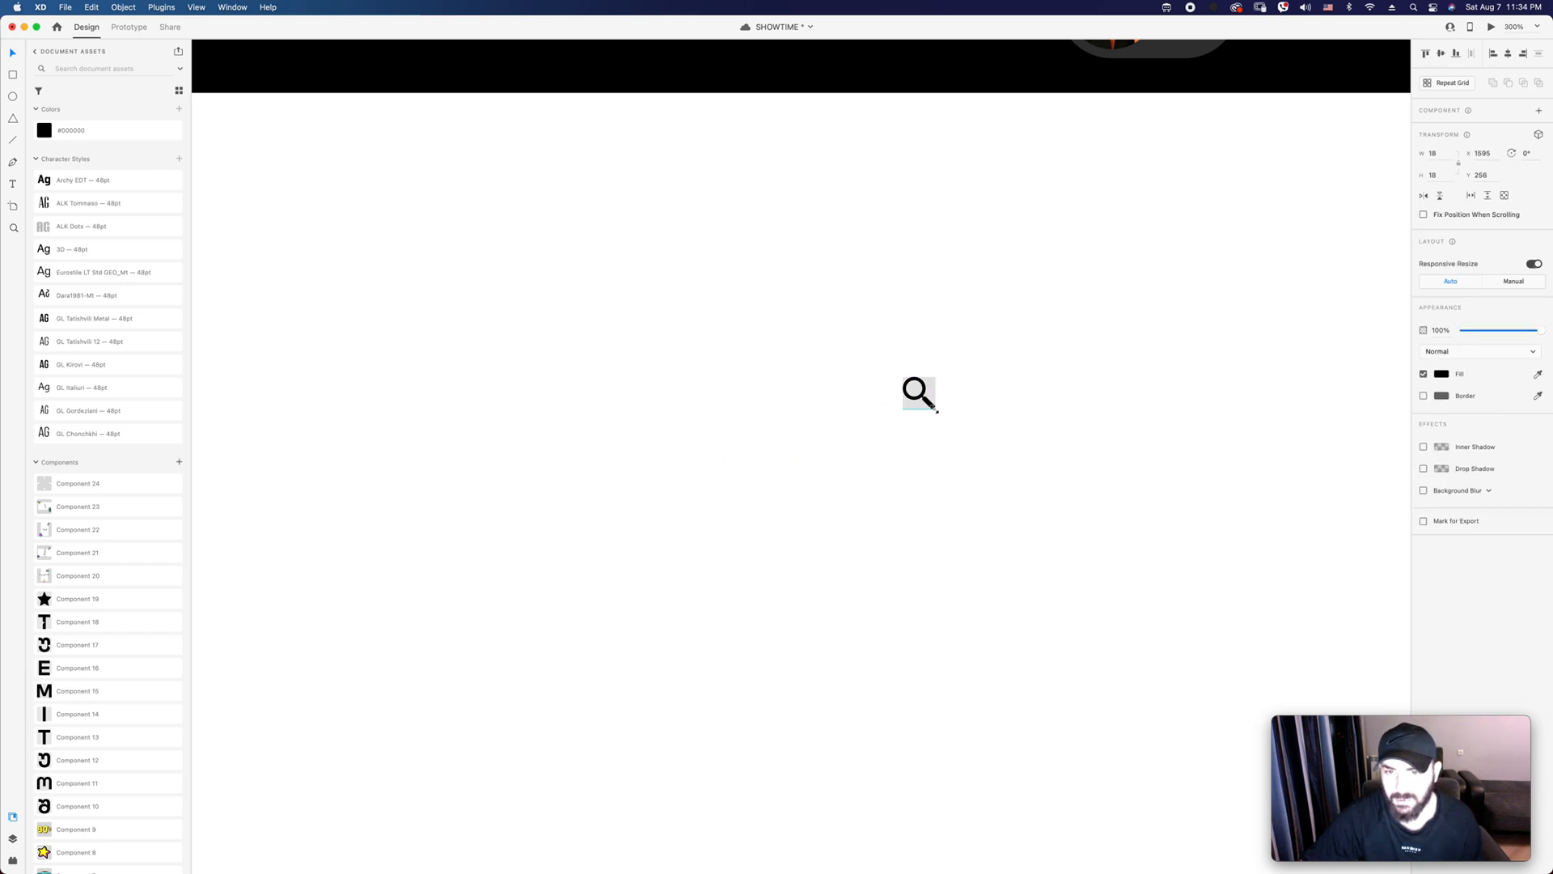
Step: Enlarge the square around the magnifier to an unfilled 24 × 24 frame centred on the icon and group the two
left_click_drag(854, 330, 1029, 461)
key("v")
left_click(814, 364)
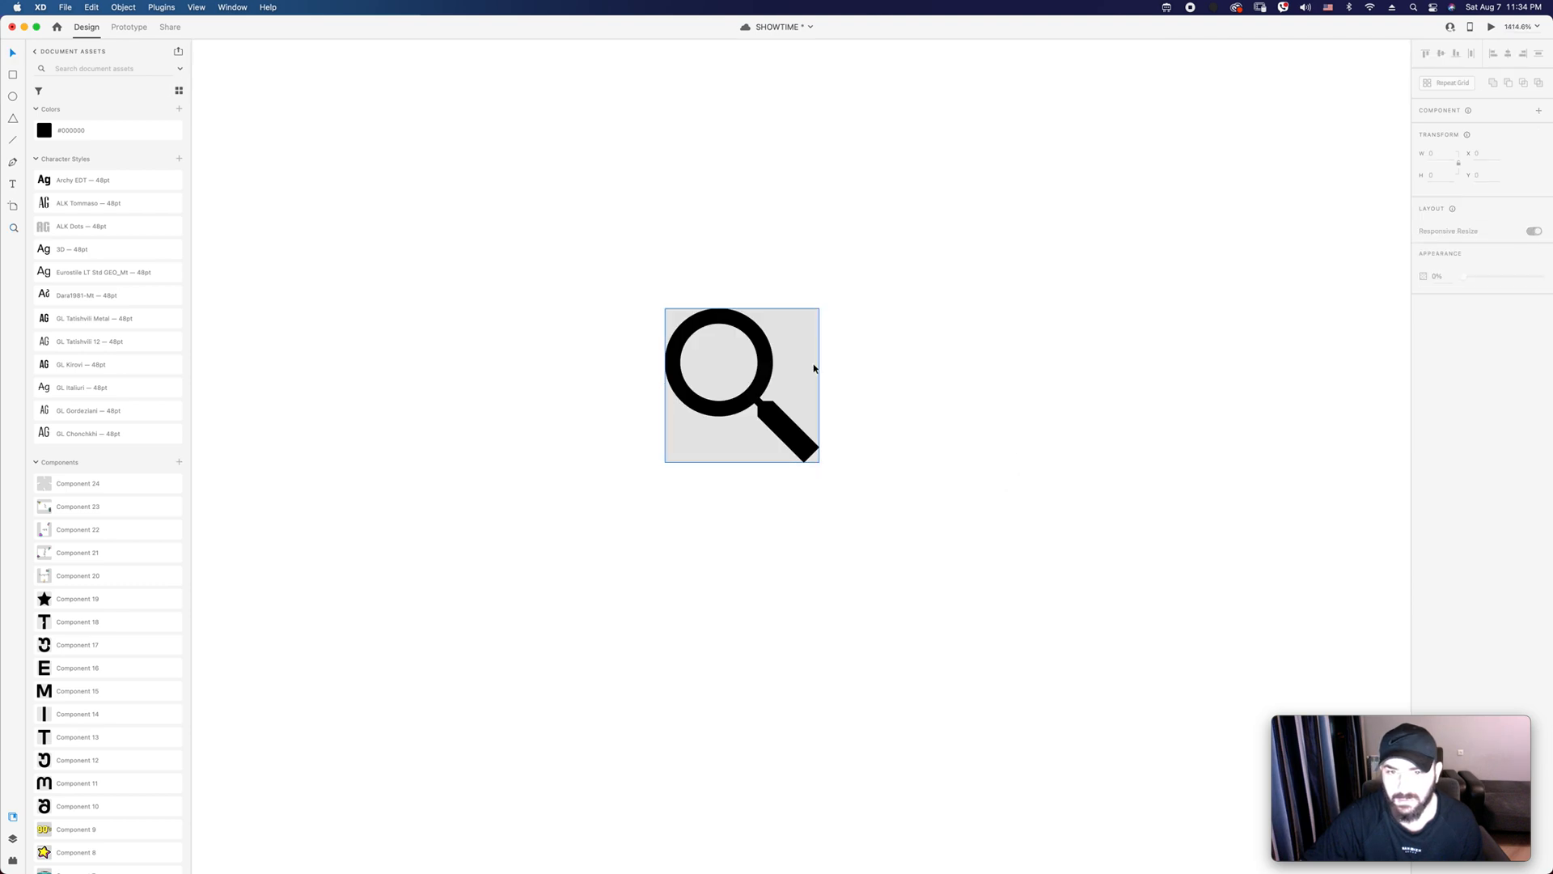
left_click_drag(821, 464, 845, 488)
left_click_drag(1466, 330, 1461, 331)
left_click(1424, 396)
left_click_drag(575, 235, 811, 326)
key("super+g")
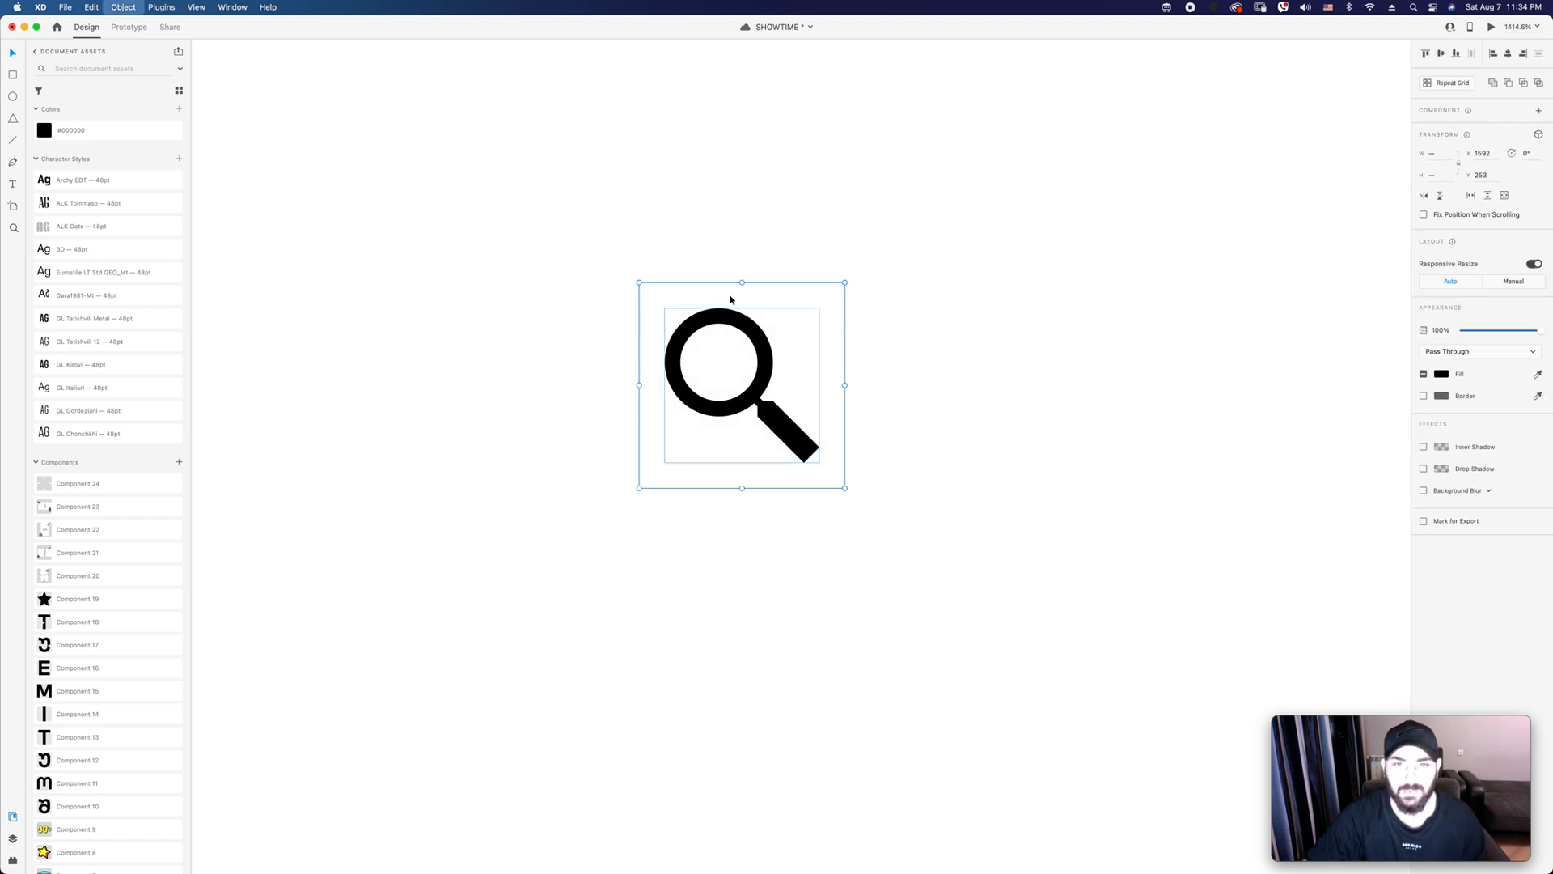
Step: Move the magnifier group into the black header just before the profile pill and set its fill to white
key("super+1")
key("super+2")
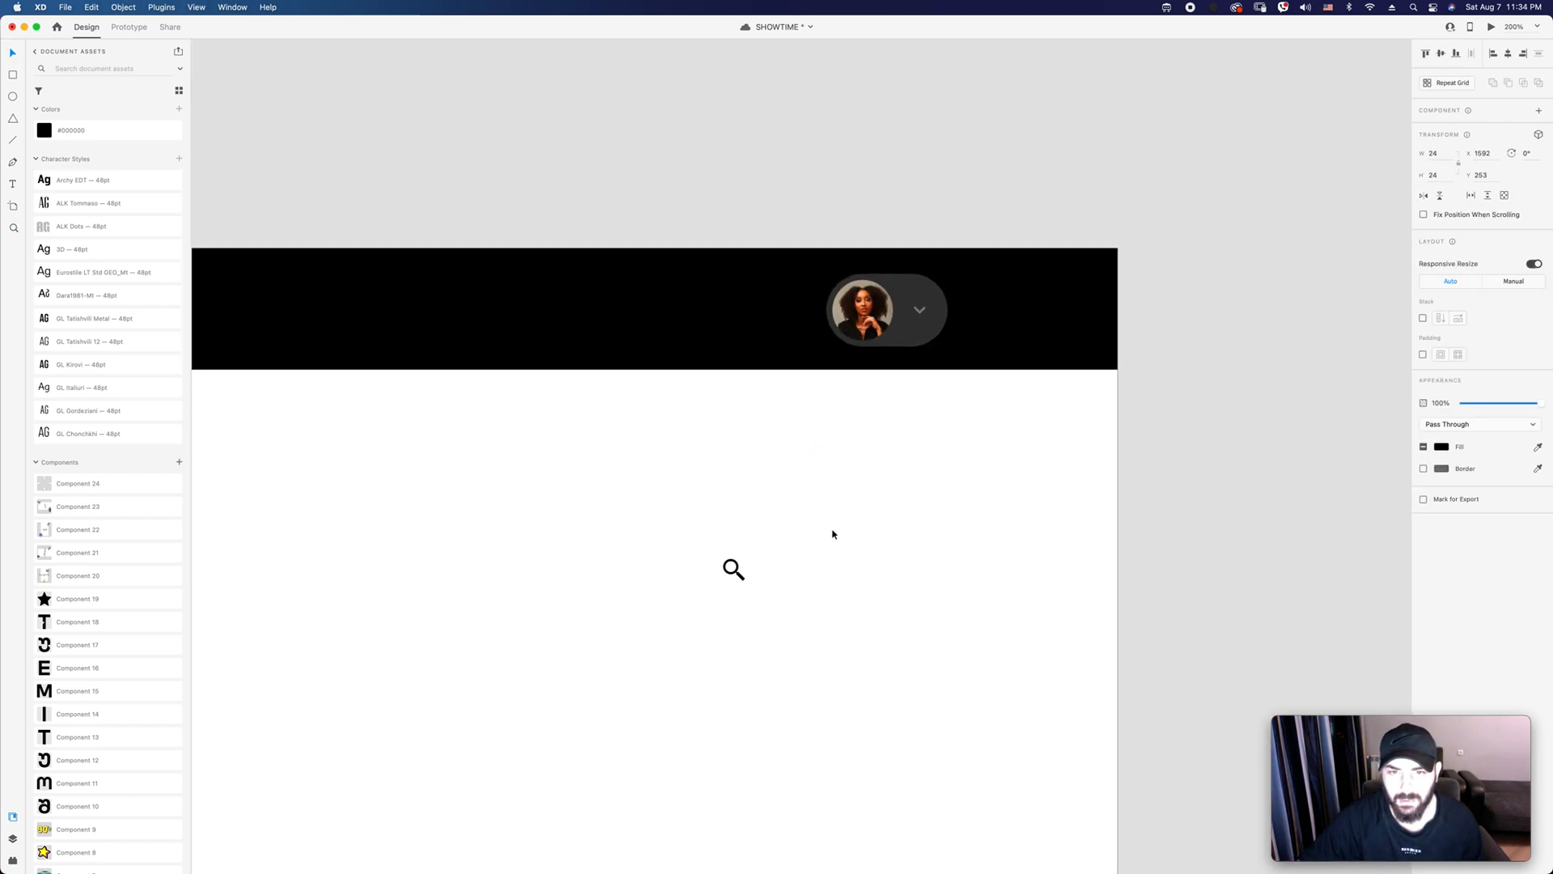
left_click_drag(745, 581, 814, 402)
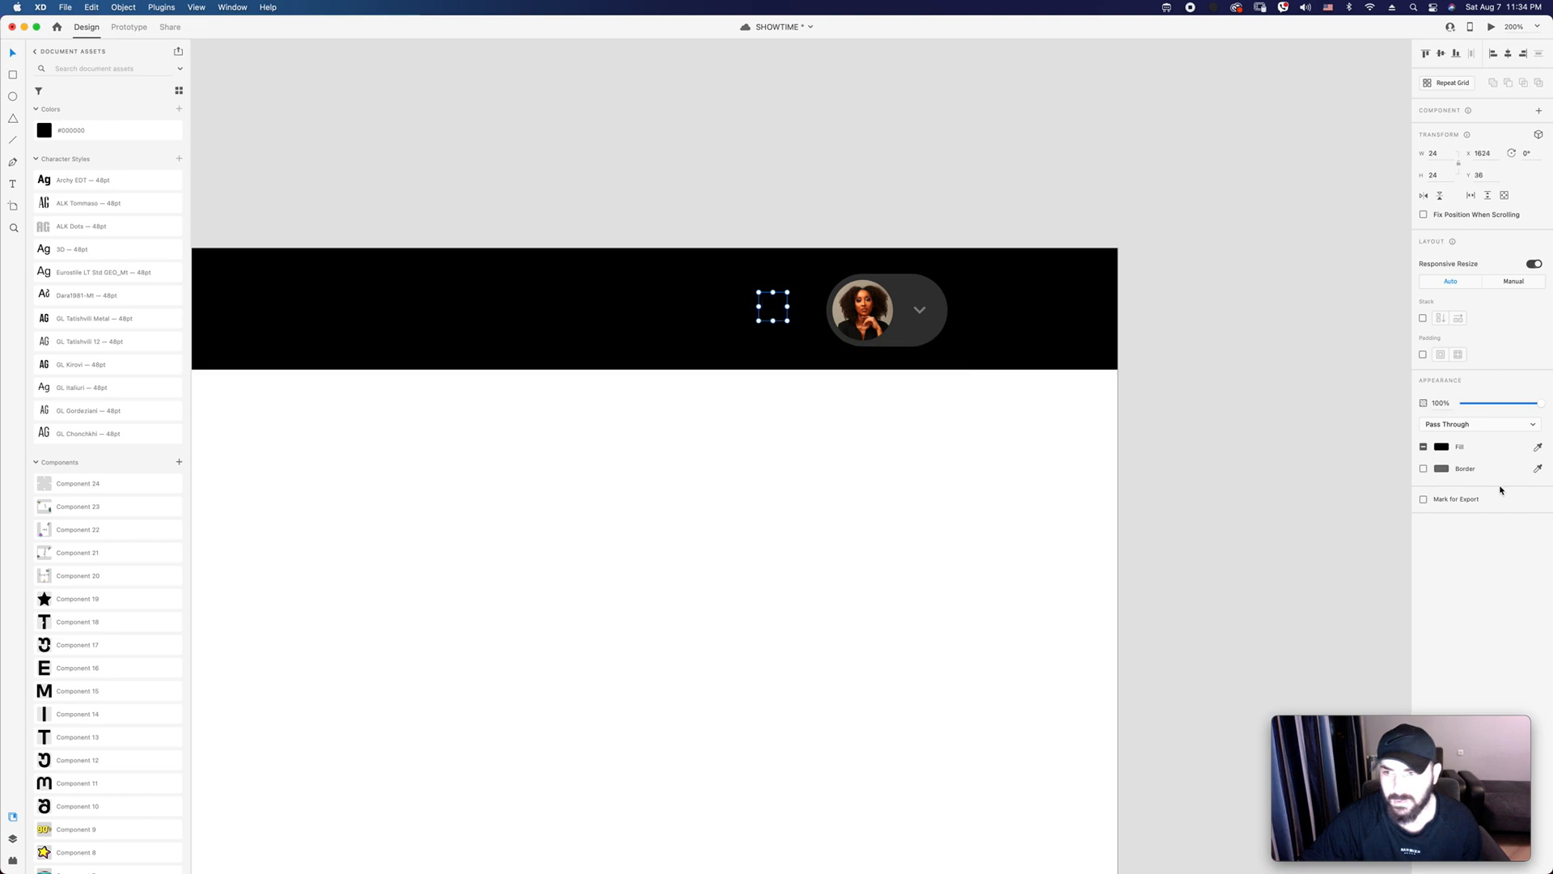
left_click(1441, 447)
left_click(943, 496)
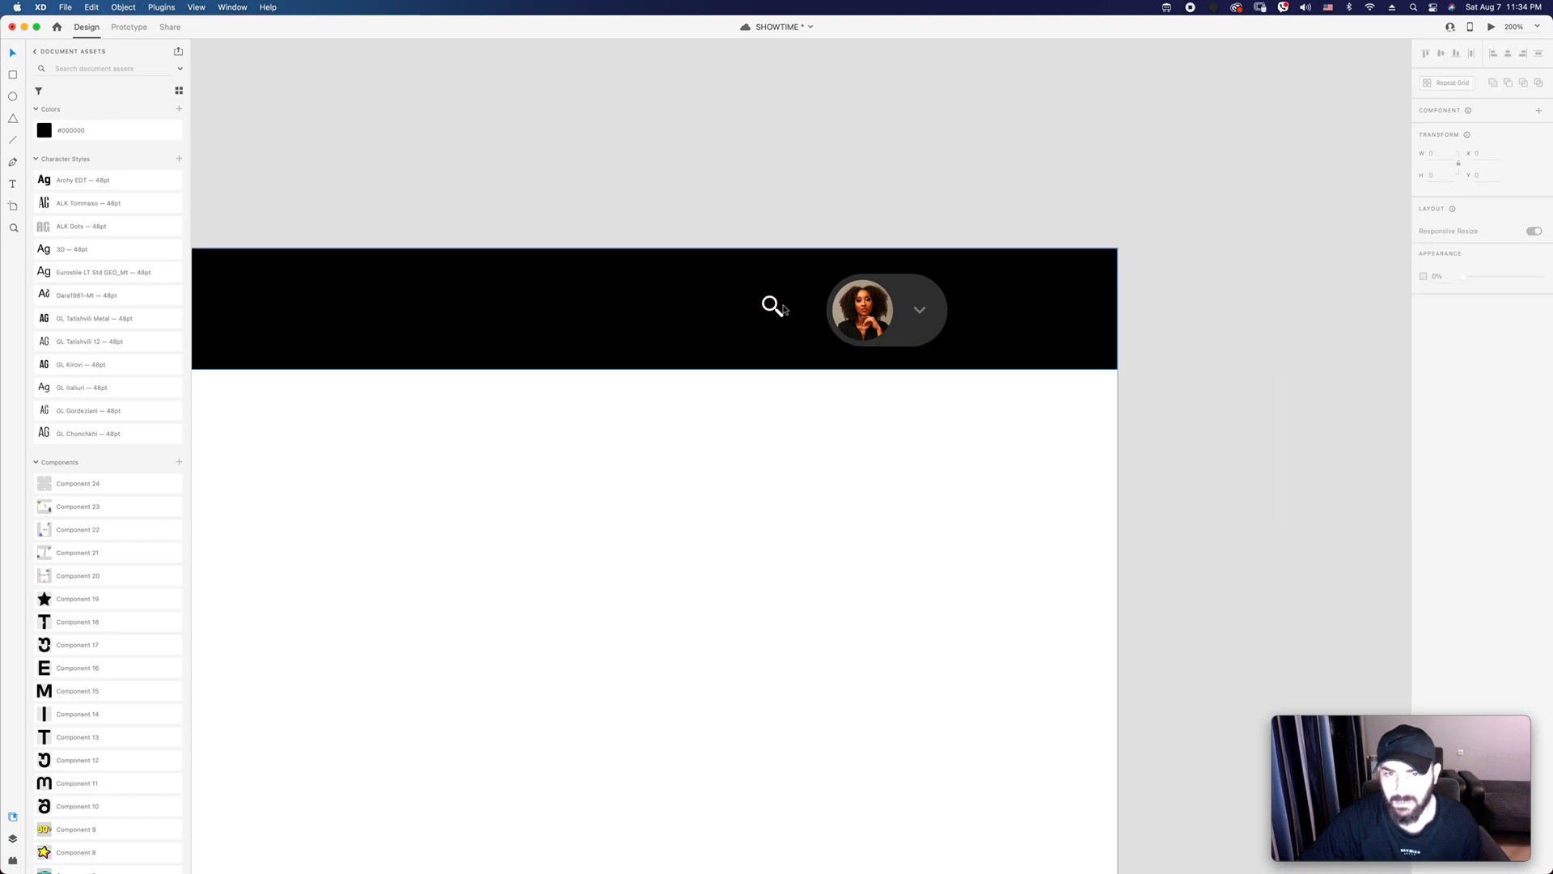
Step: Position the search icon beside the profile pill at X 1626, Y 39, vertically centred with the pill
left_click_drag(781, 317, 791, 324)
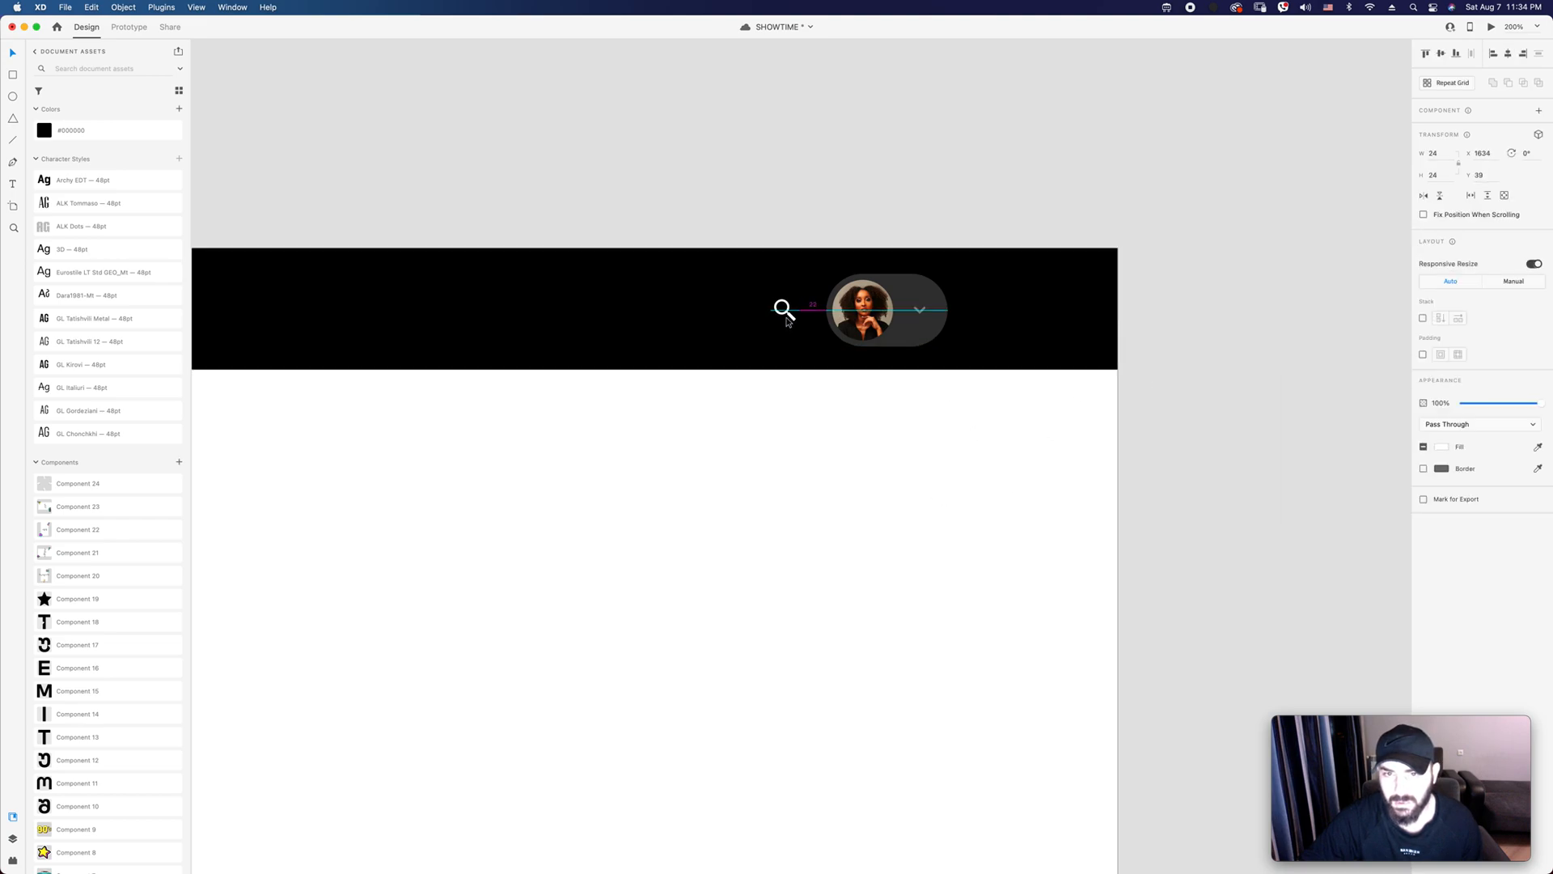
left_click_drag(781, 321, 790, 337)
key("super+1")
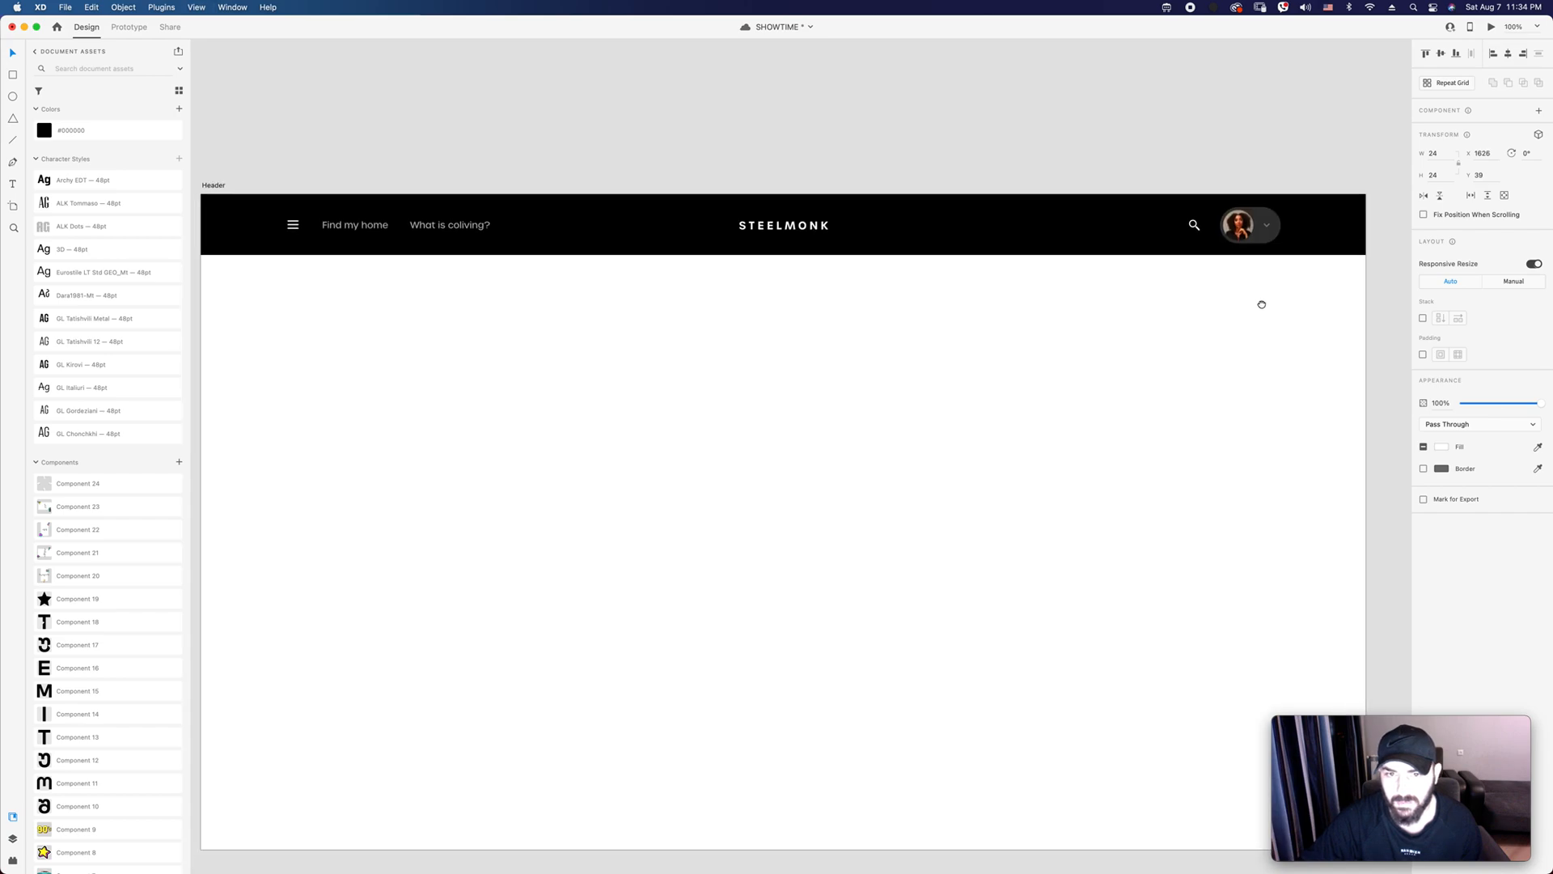
Step: Delete the search icon beside the profile pill in the black header
scroll(1288, 337, "down", 2)
left_click(1187, 158)
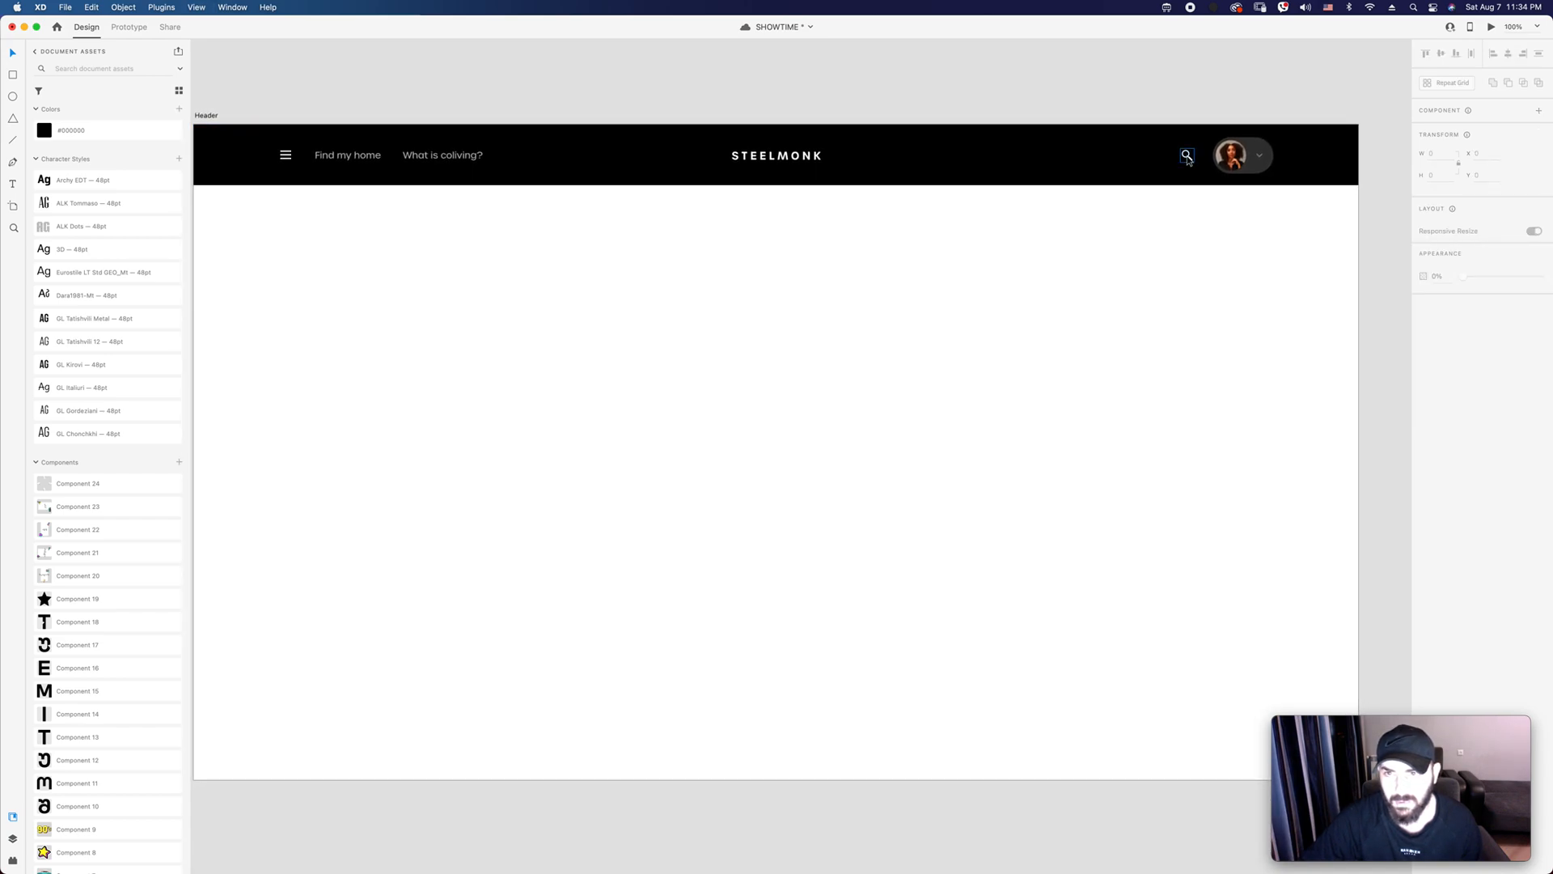
key("Delete")
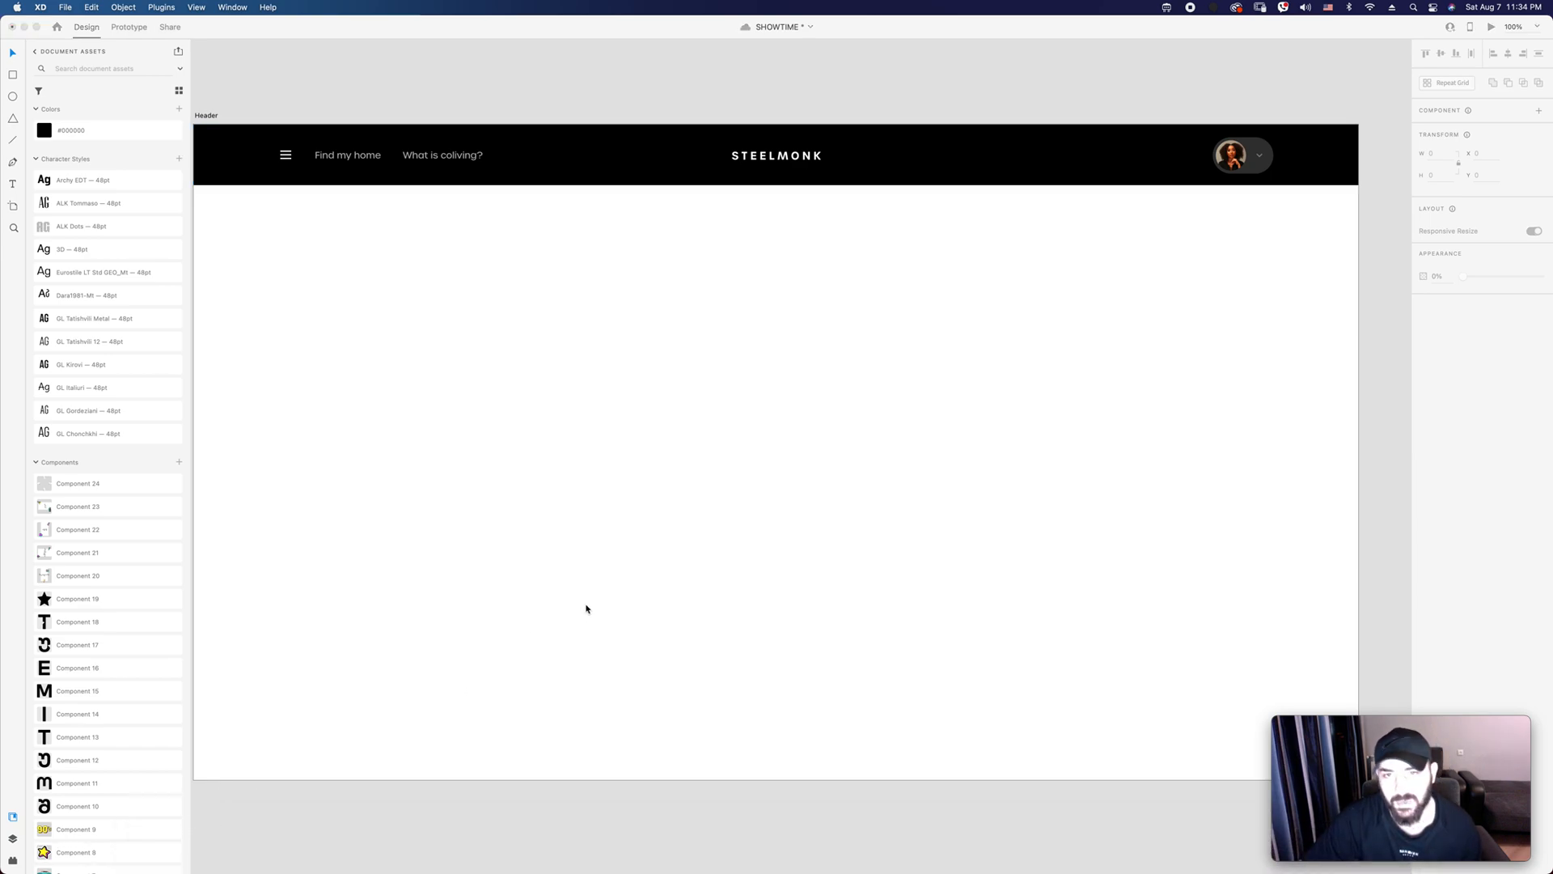
Step: Switch to Finder and open the icon set's SVG folder inside 2021 Iconset on the Desktop
left_click(460, 192)
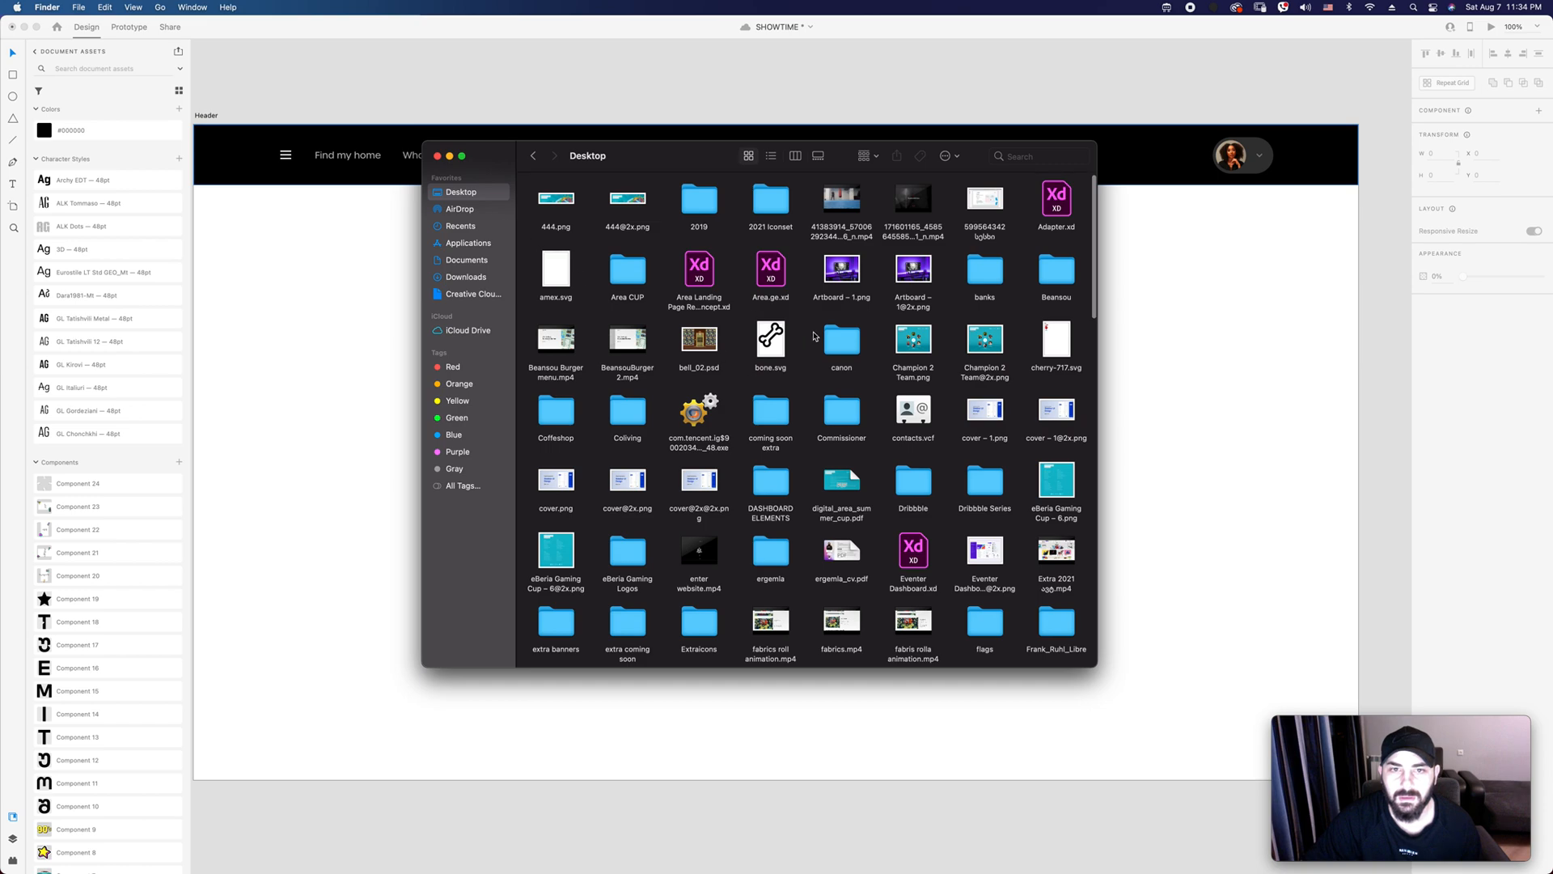
left_click(762, 210)
double_click(762, 210)
double_click(559, 202)
double_click(819, 198)
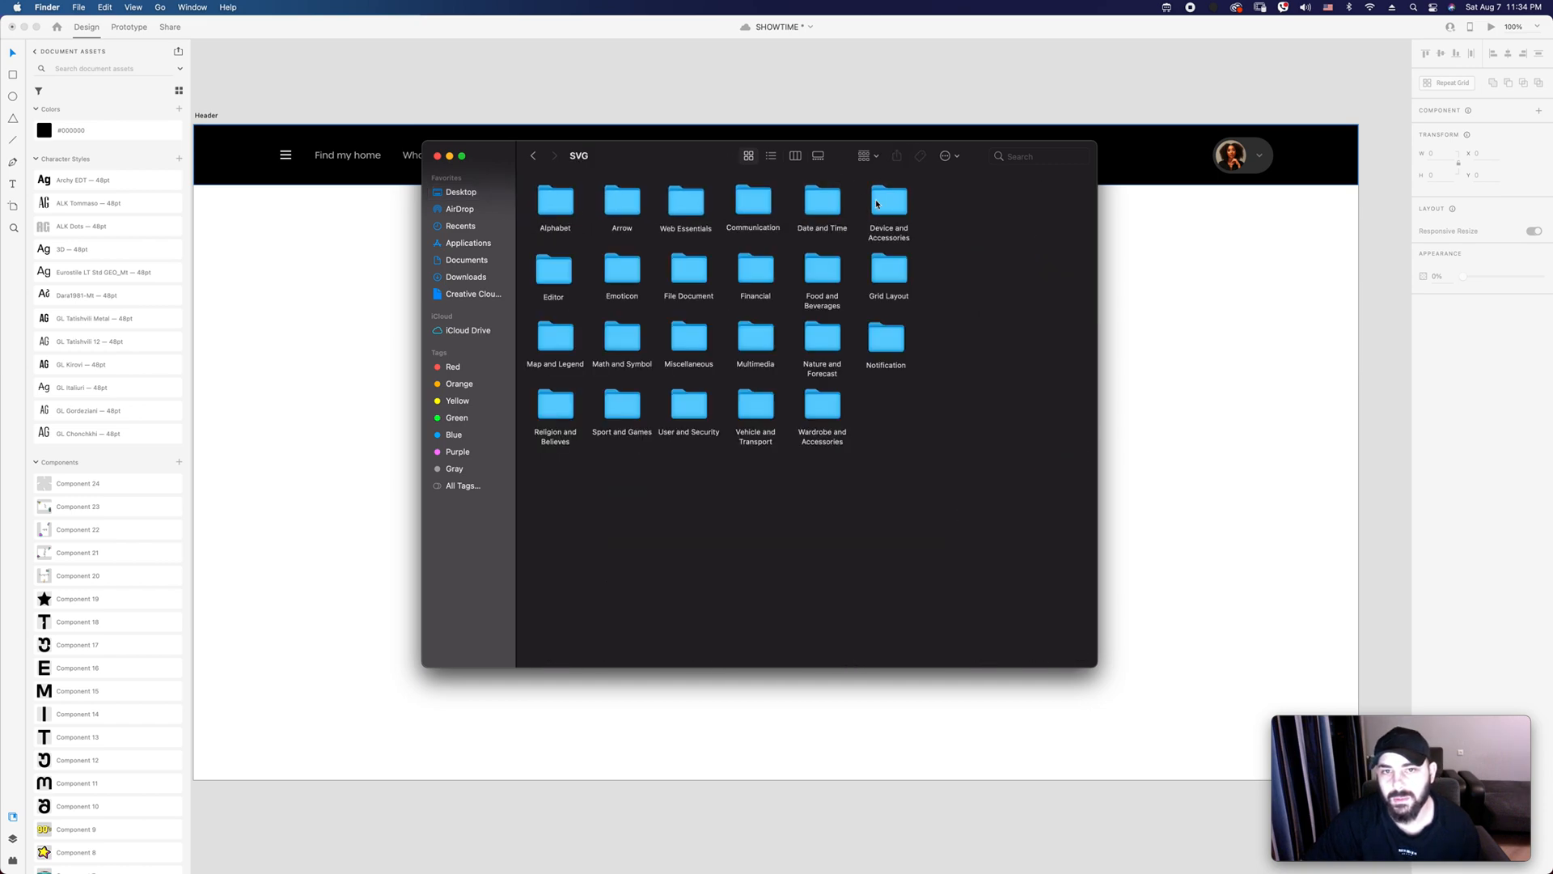
Step: Search the SVG folder for "search" and place sr-search.svg on the artboard below the header
left_click(1049, 157)
type("search")
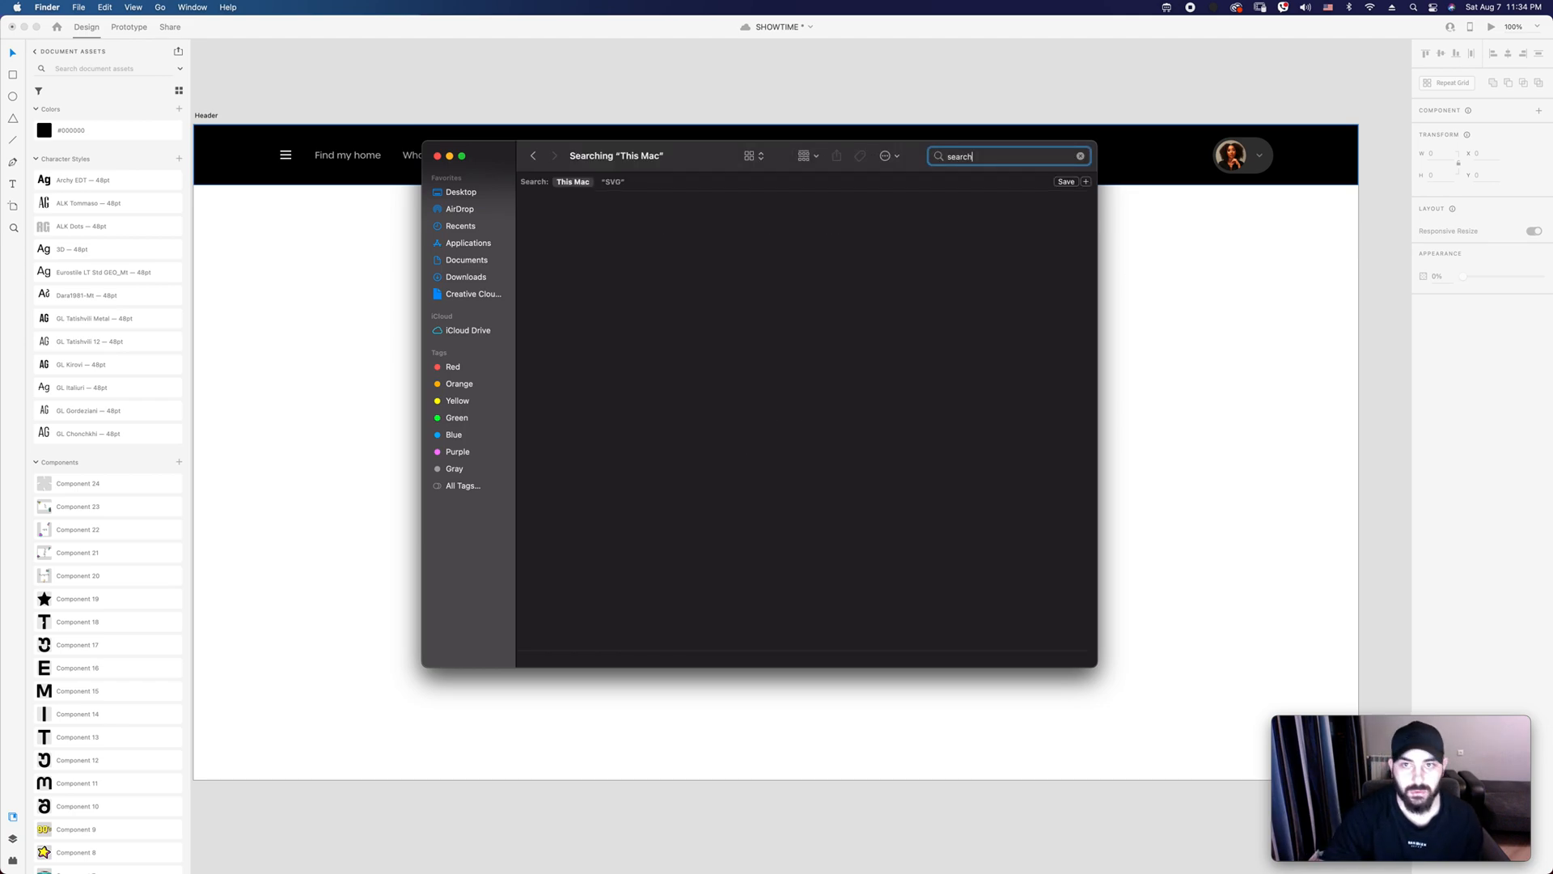
left_click(623, 184)
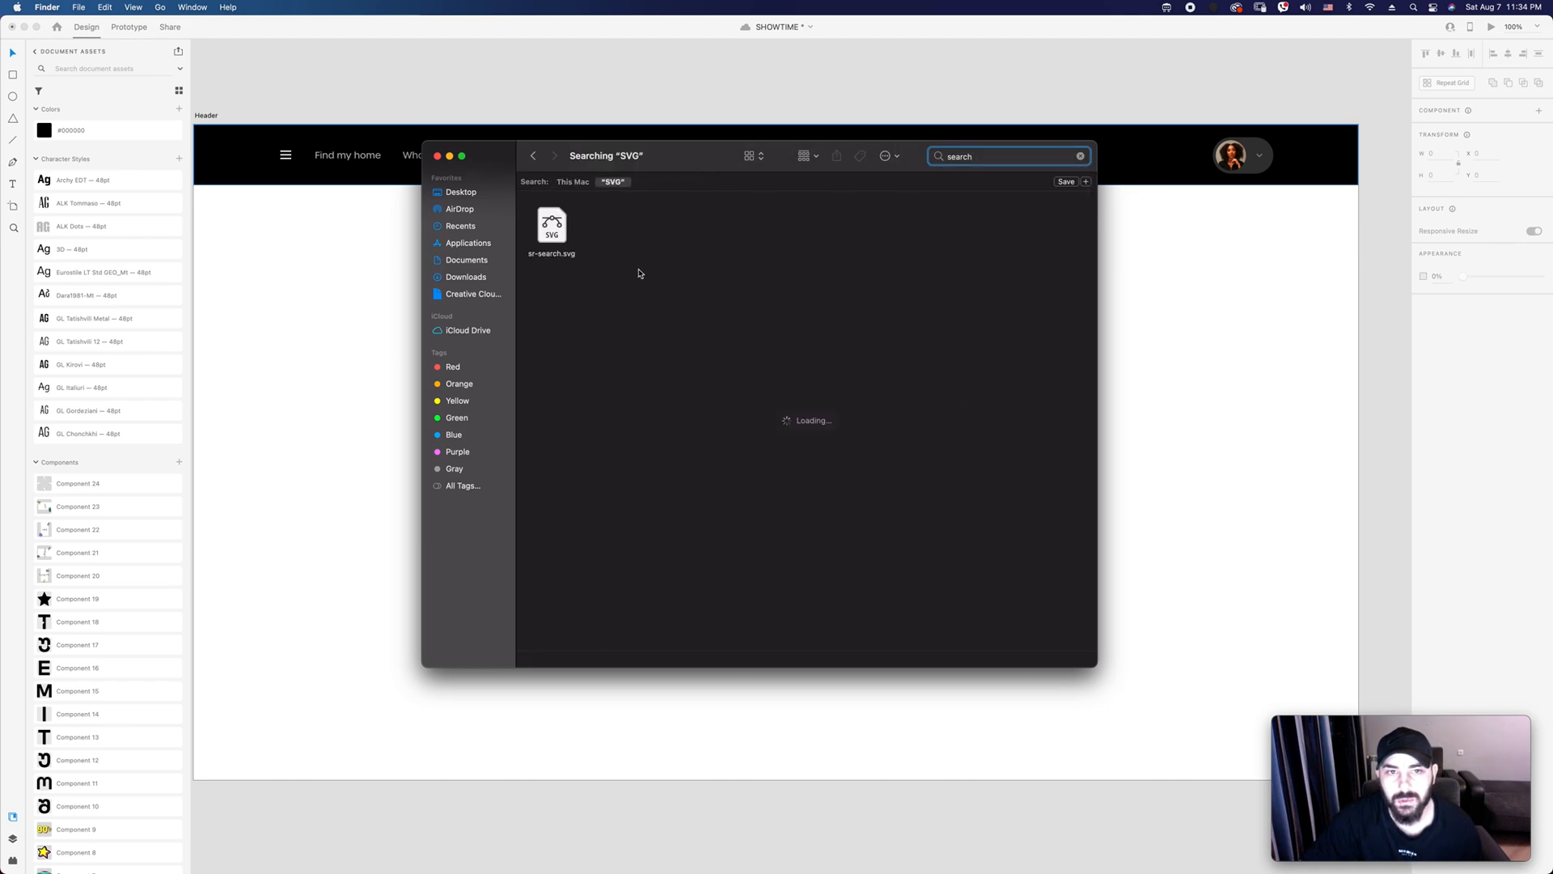
key("Tab")
left_click_drag(551, 226, 1164, 321)
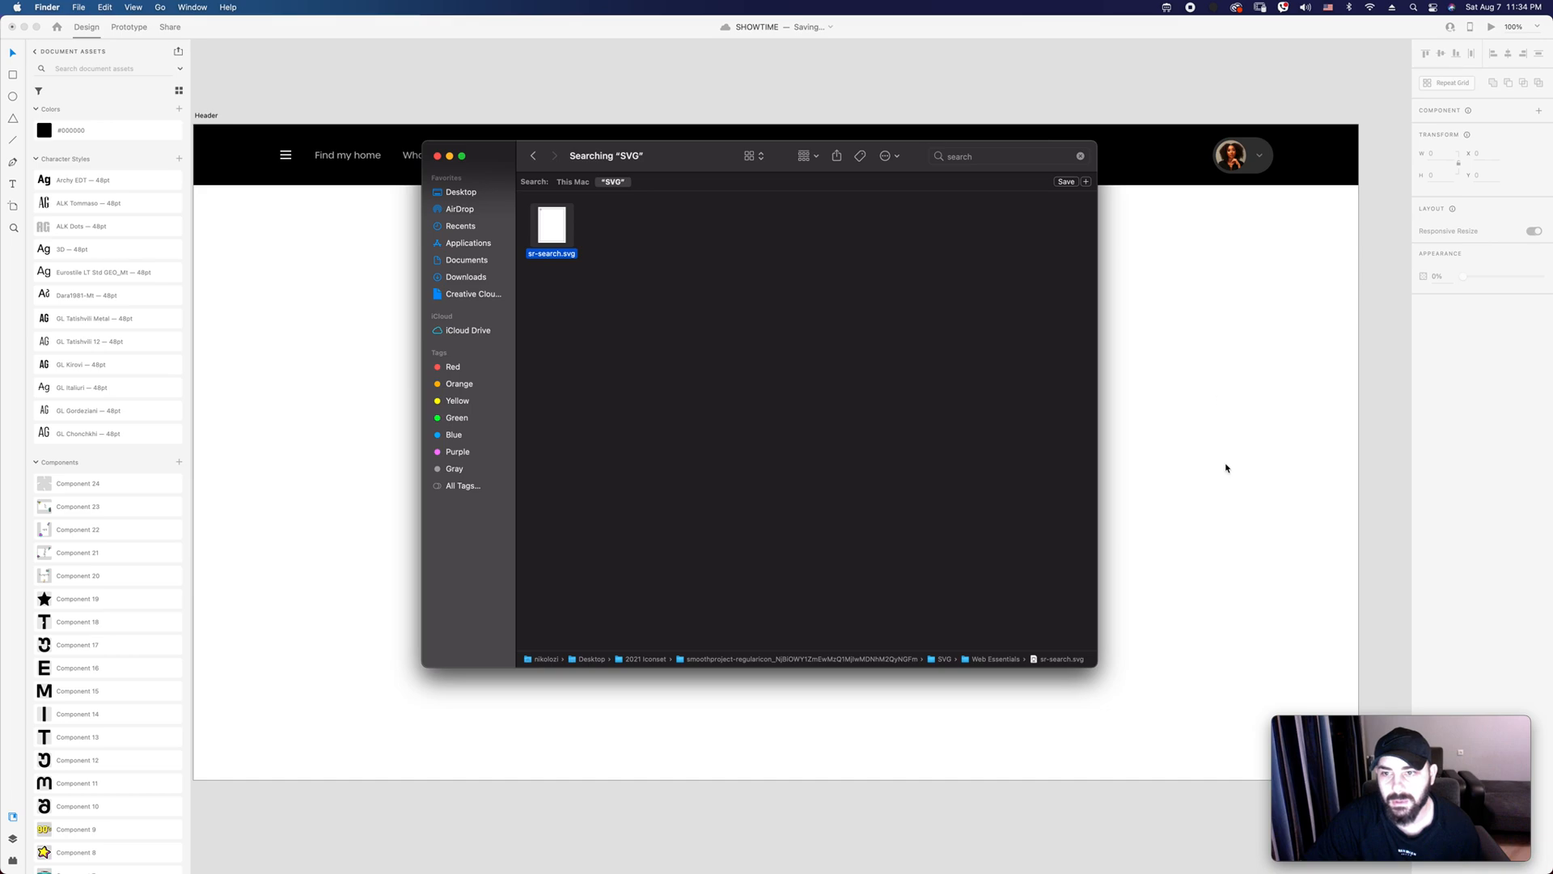
Step: Draw an 18 × 18 borderless square near the new magnifier, filled black at 10% opacity
key("z")
left_click_drag(1095, 239, 1218, 366)
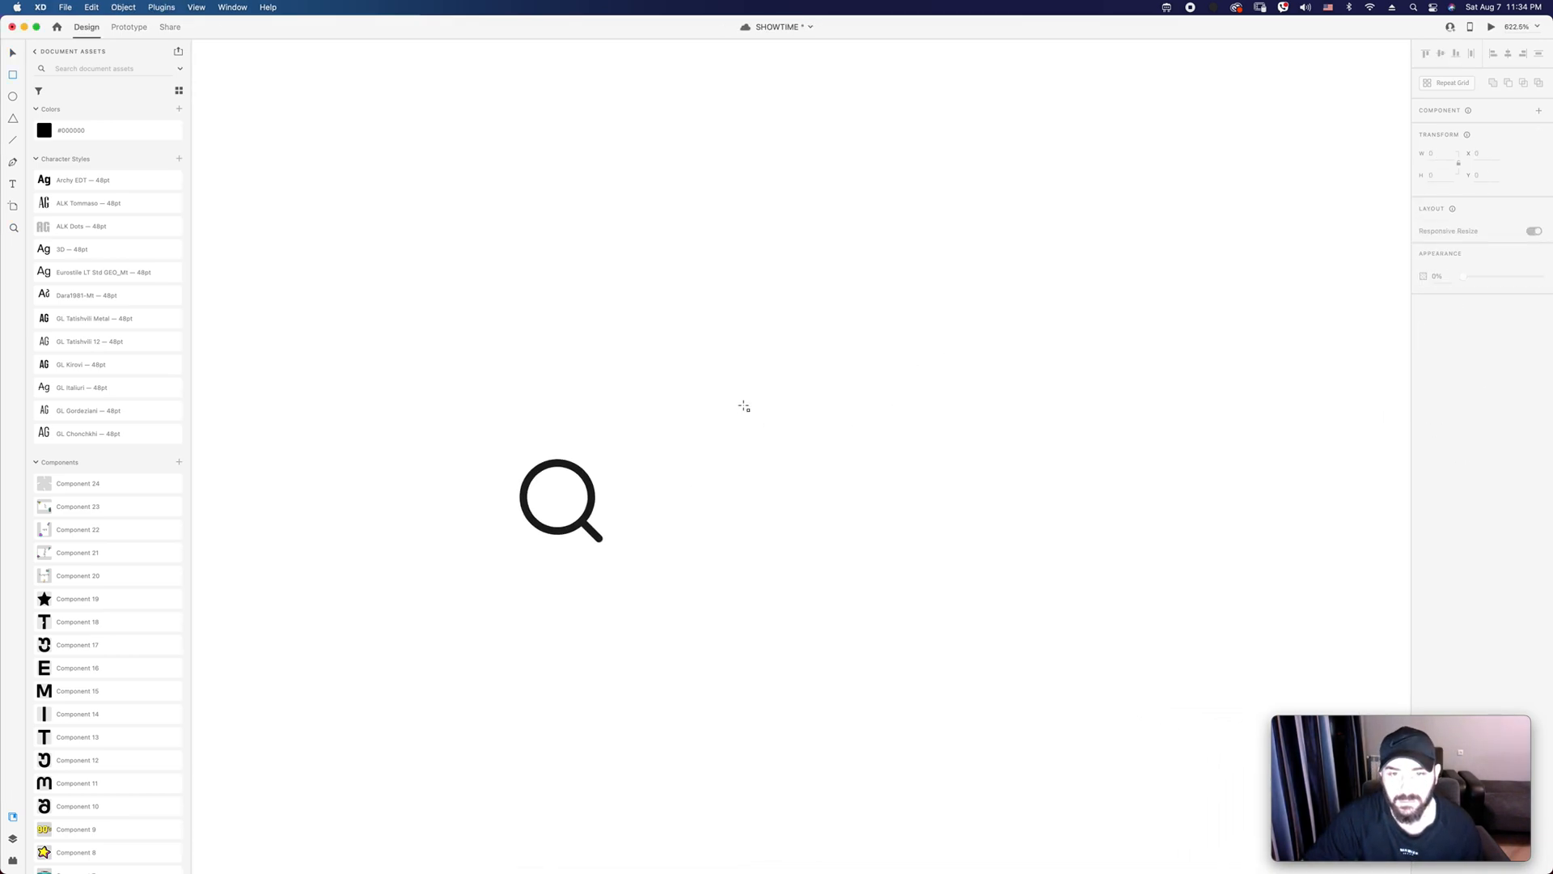
mouse_move(752, 413)
left_mouse_down()
mouse_move(840, 496)
mouse_move(809, 474)
left_mouse_up()
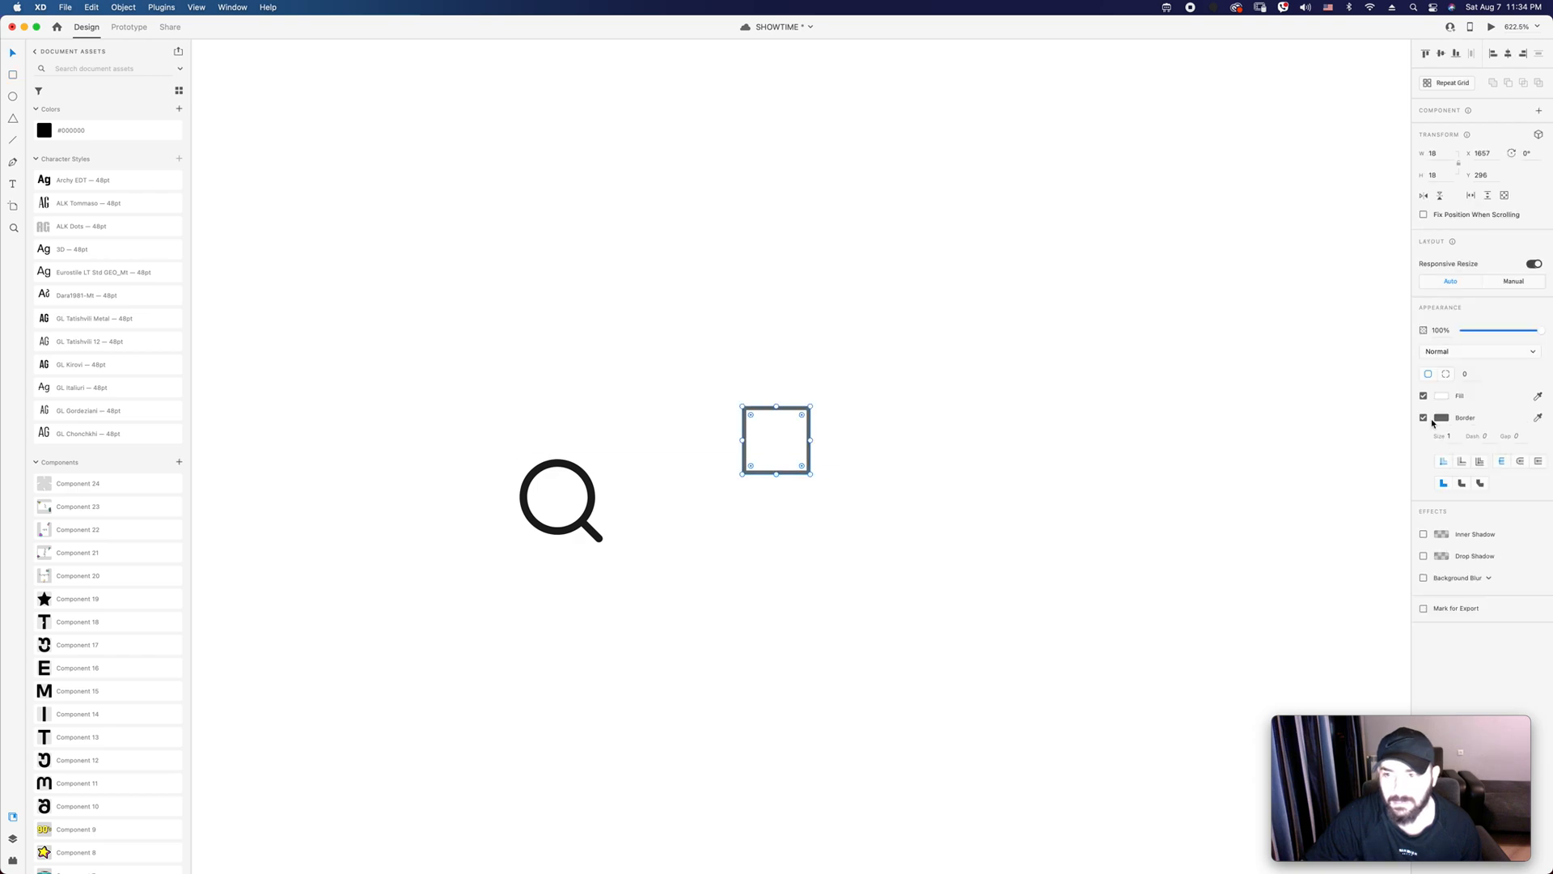
left_click(1424, 418)
left_click(1441, 396)
left_click_drag(1349, 396, 1213, 446)
left_click(1090, 491)
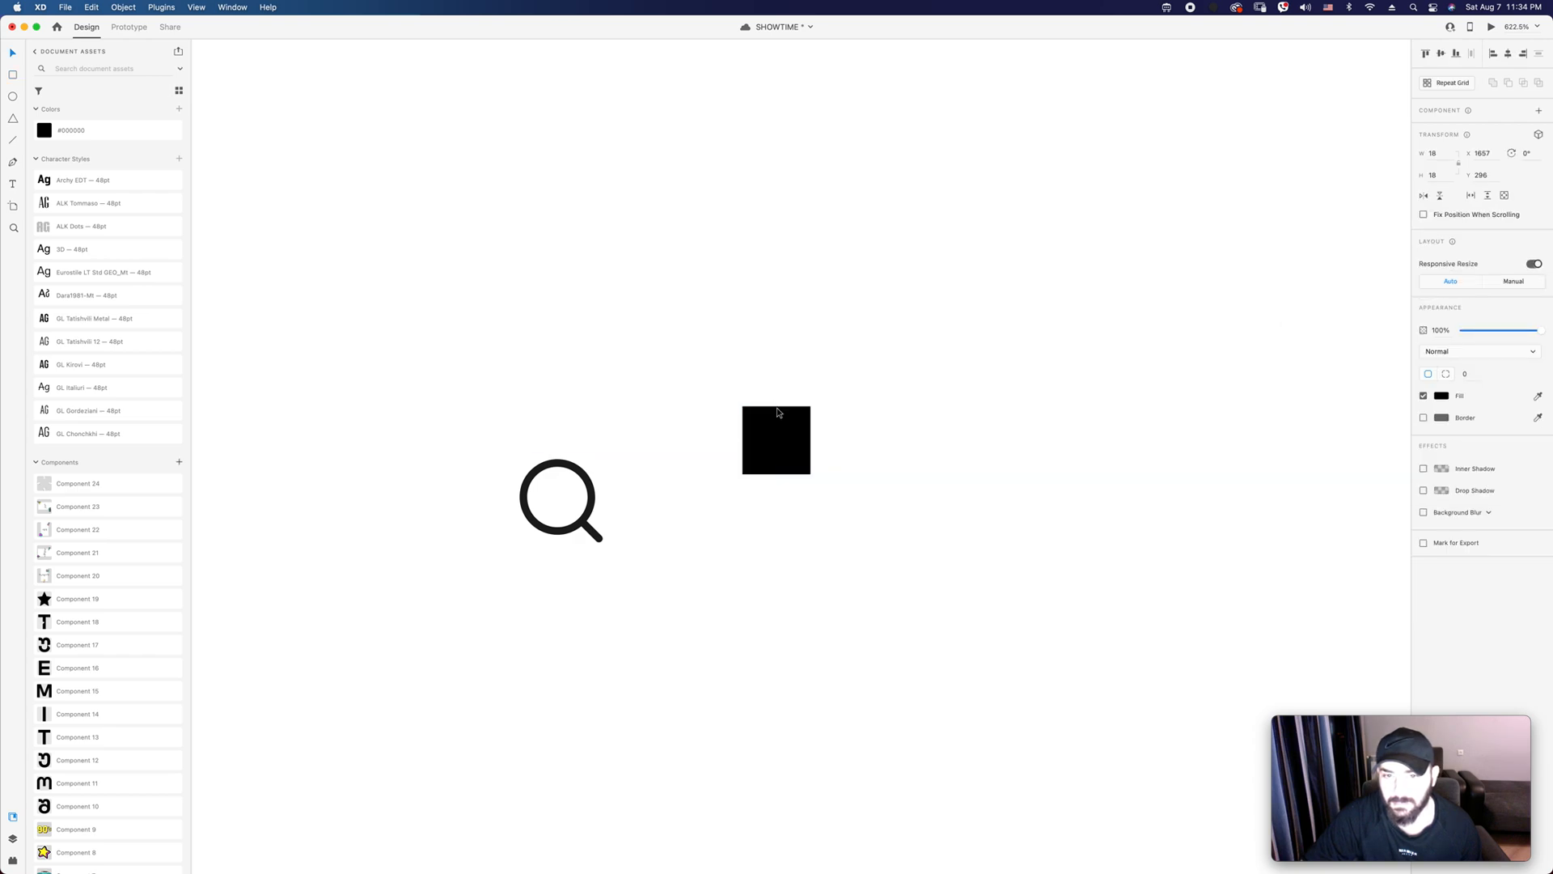
key("1")
Step: Move the new magnifier icon onto the grey square and scale it to fit the 18 × 18 size
left_click_drag(700, 596, 497, 466)
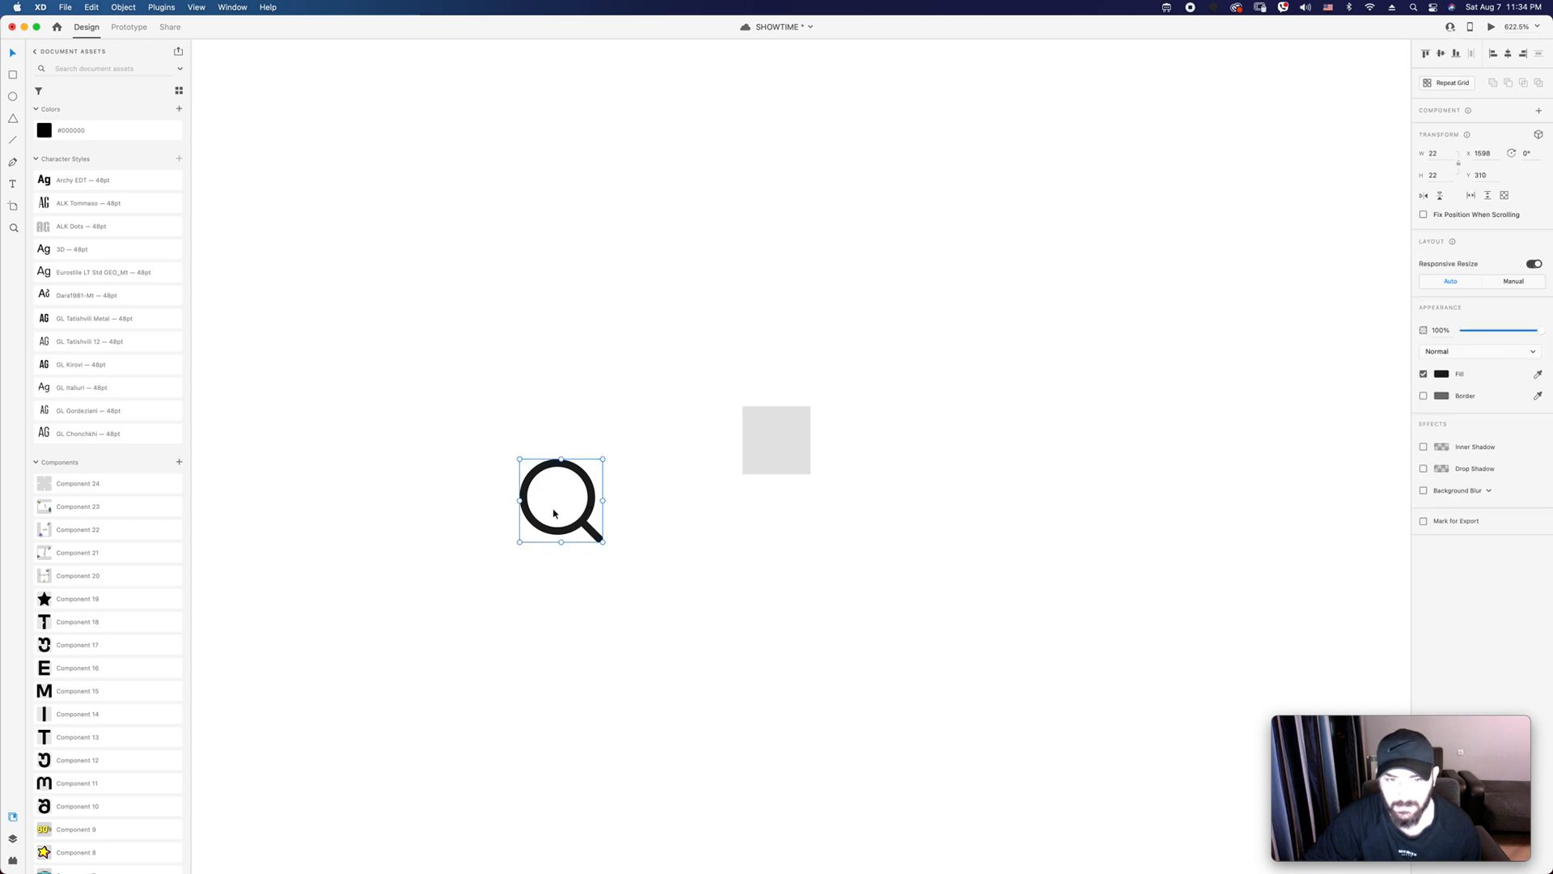
left_click_drag(588, 532, 811, 474)
left_click(825, 462)
Step: Enlarge the square to an unfilled 24 × 24 frame centred on the magnifier and group the two
left_click(807, 425)
left_click_drag(810, 406, 827, 393)
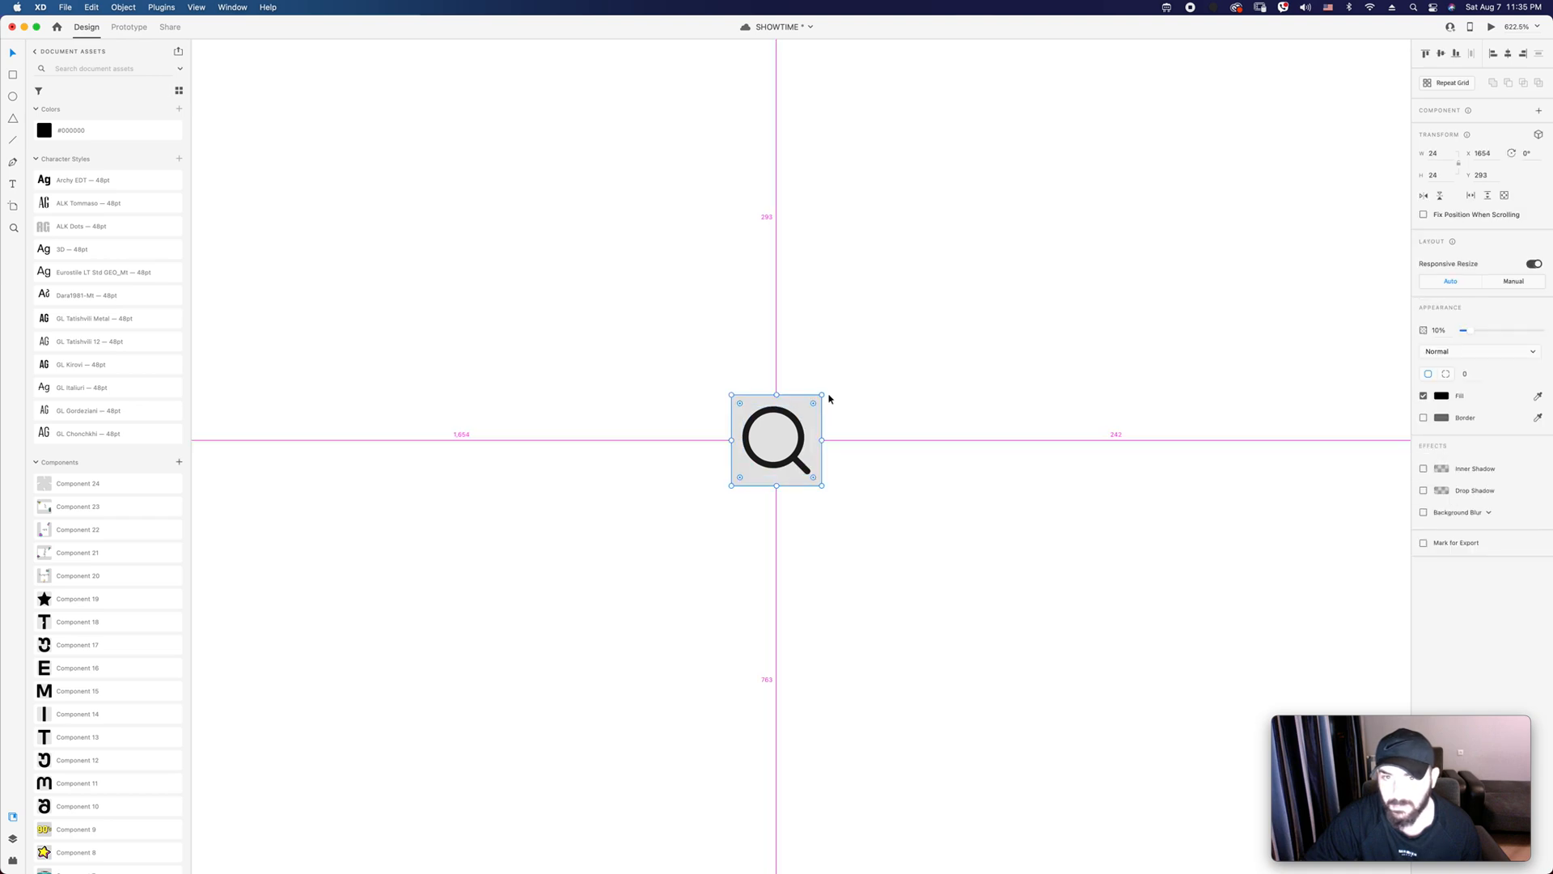
left_click_drag(1465, 330, 1407, 337)
left_click(1423, 395)
left_click_drag(956, 561, 897, 471)
key("super+g")
Step: Move the magnifier group into the header beside the profile pill at X 1626, Y 39 and set its fill to white
key("super+1")
left_click(822, 337, "super")
left_click_drag(841, 685, 810, 372)
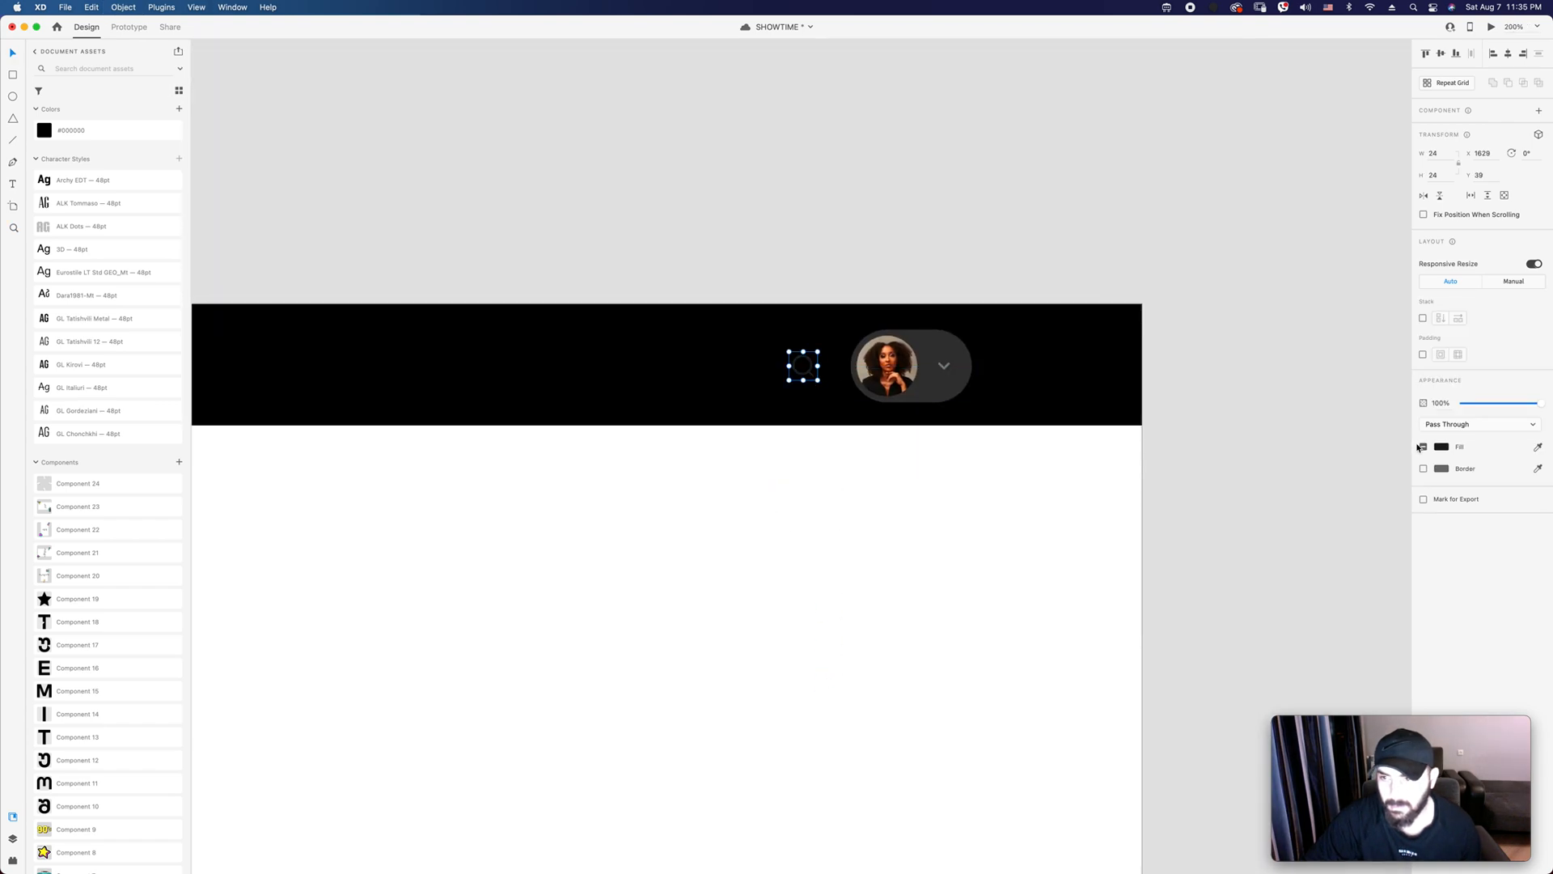
left_click(1441, 446)
left_click_drag(1342, 428, 807, 379)
key("super+1")
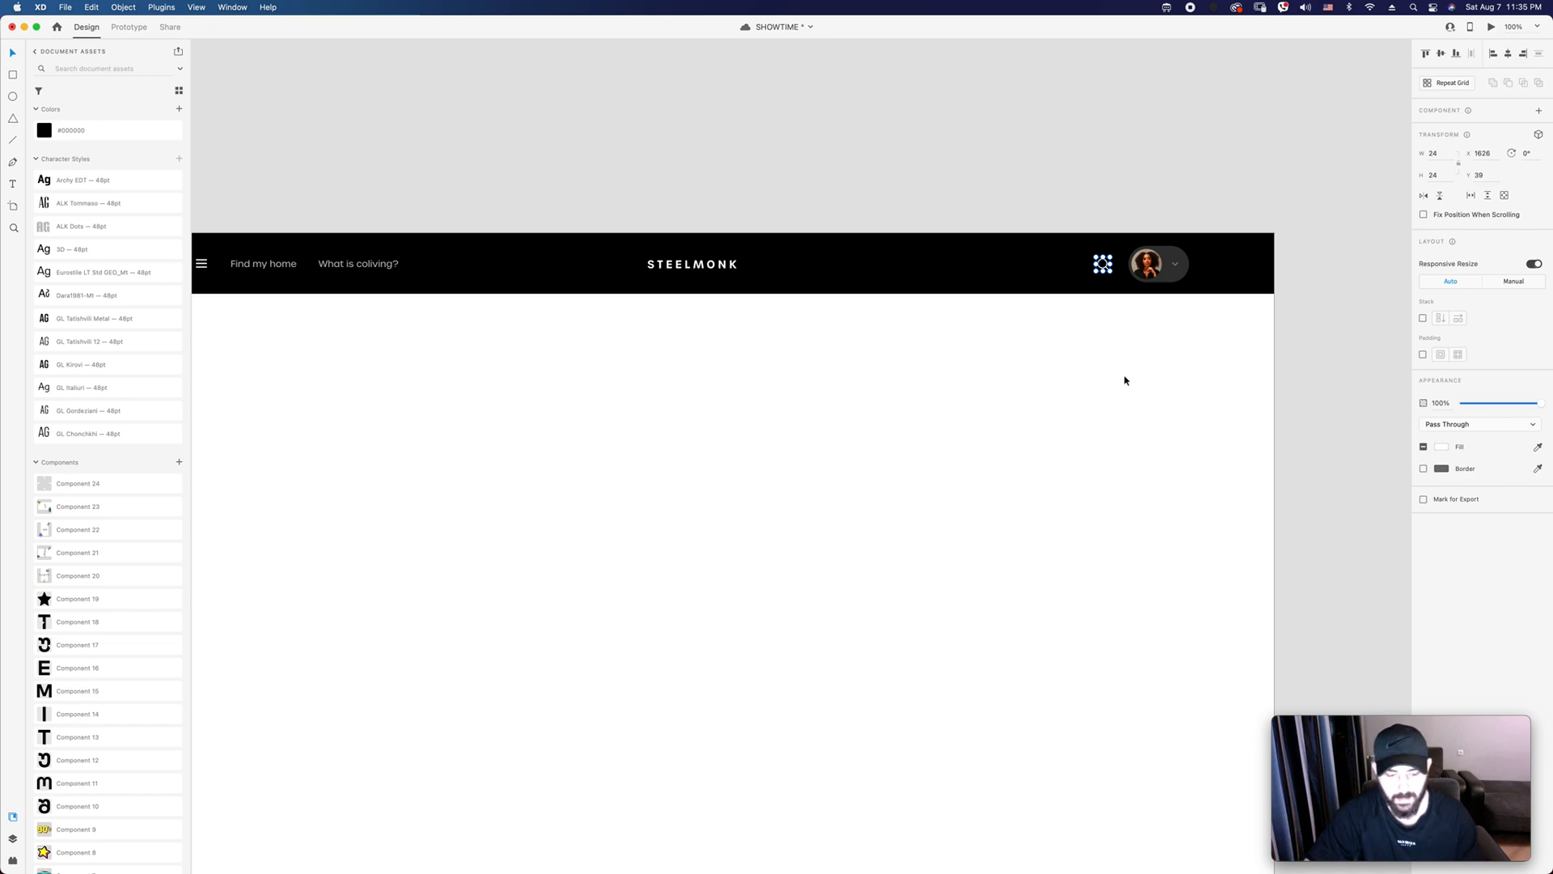
left_click(1121, 402)
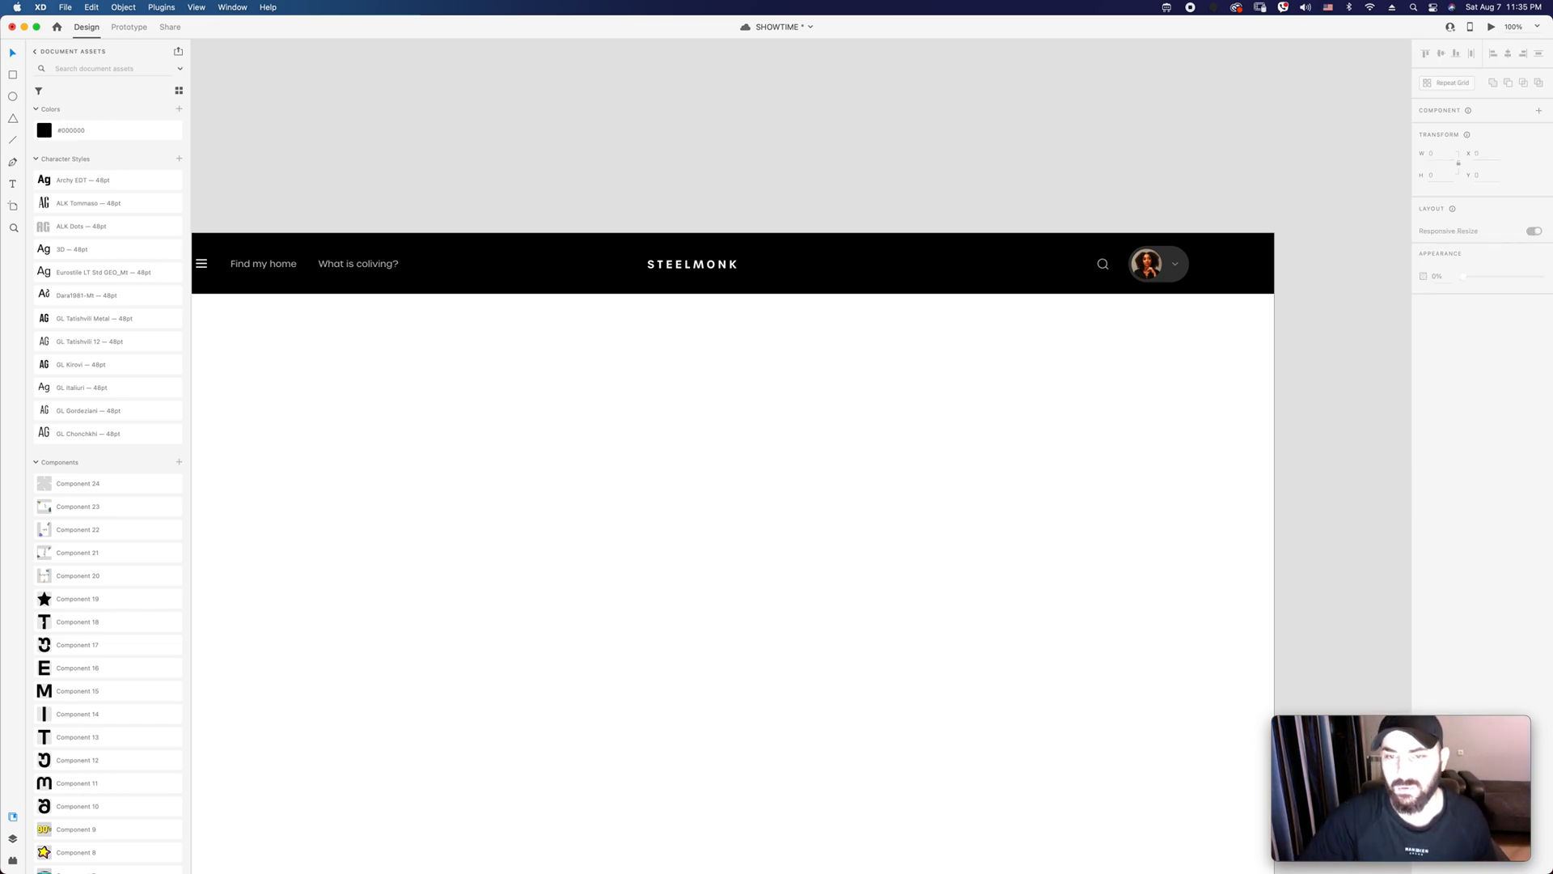
Step: Search the SVG folder in Finder for "notif" and preview the chat bubble notification icons
left_click(158, 844)
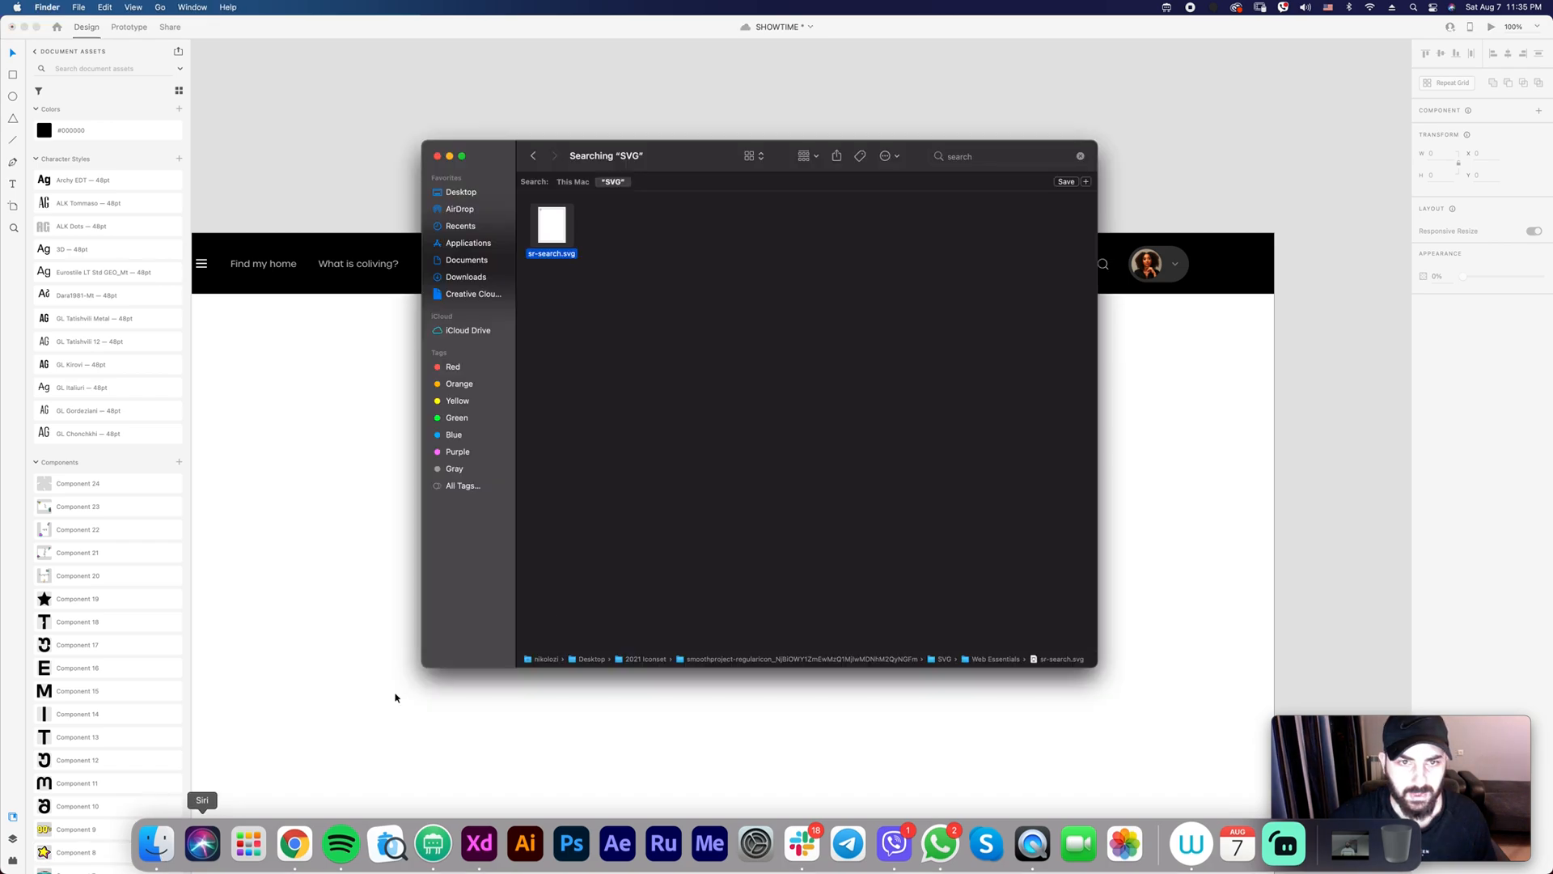
left_click(1021, 157)
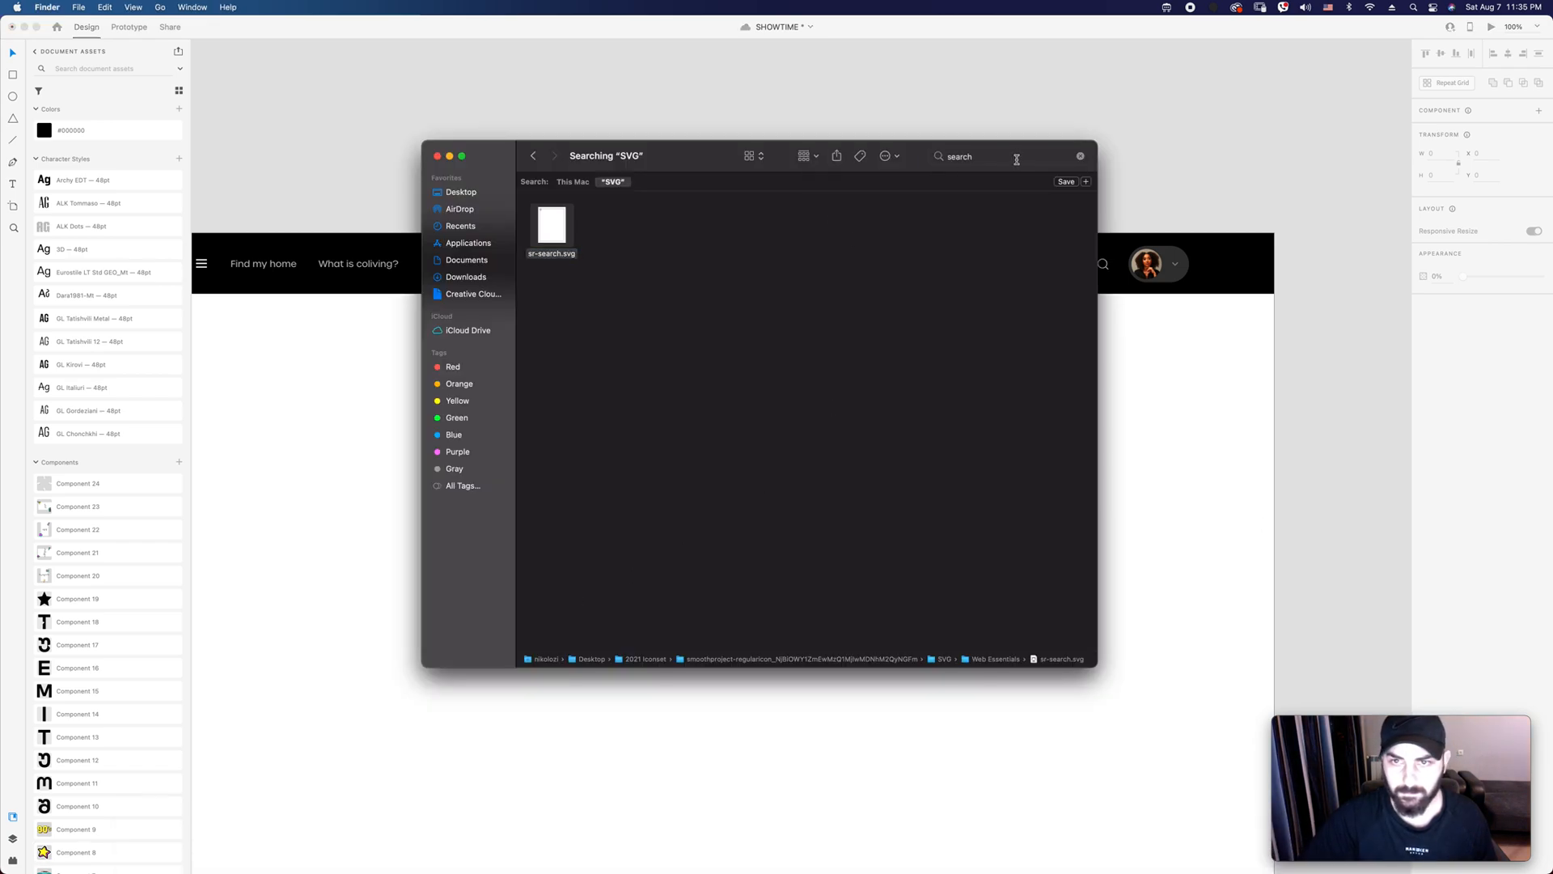
type("notif")
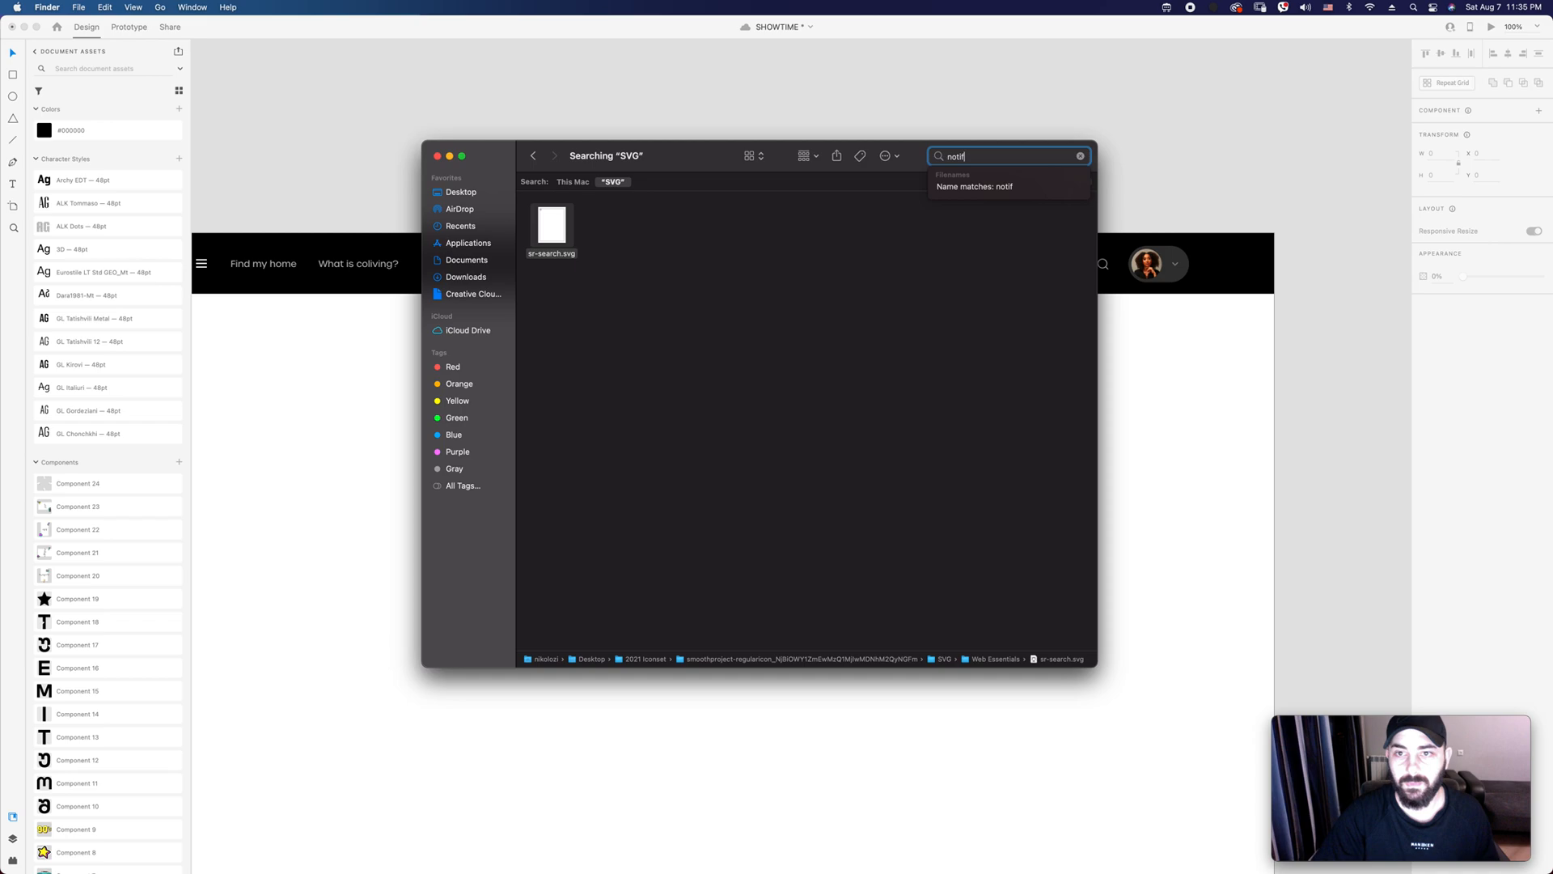
left_click(629, 227)
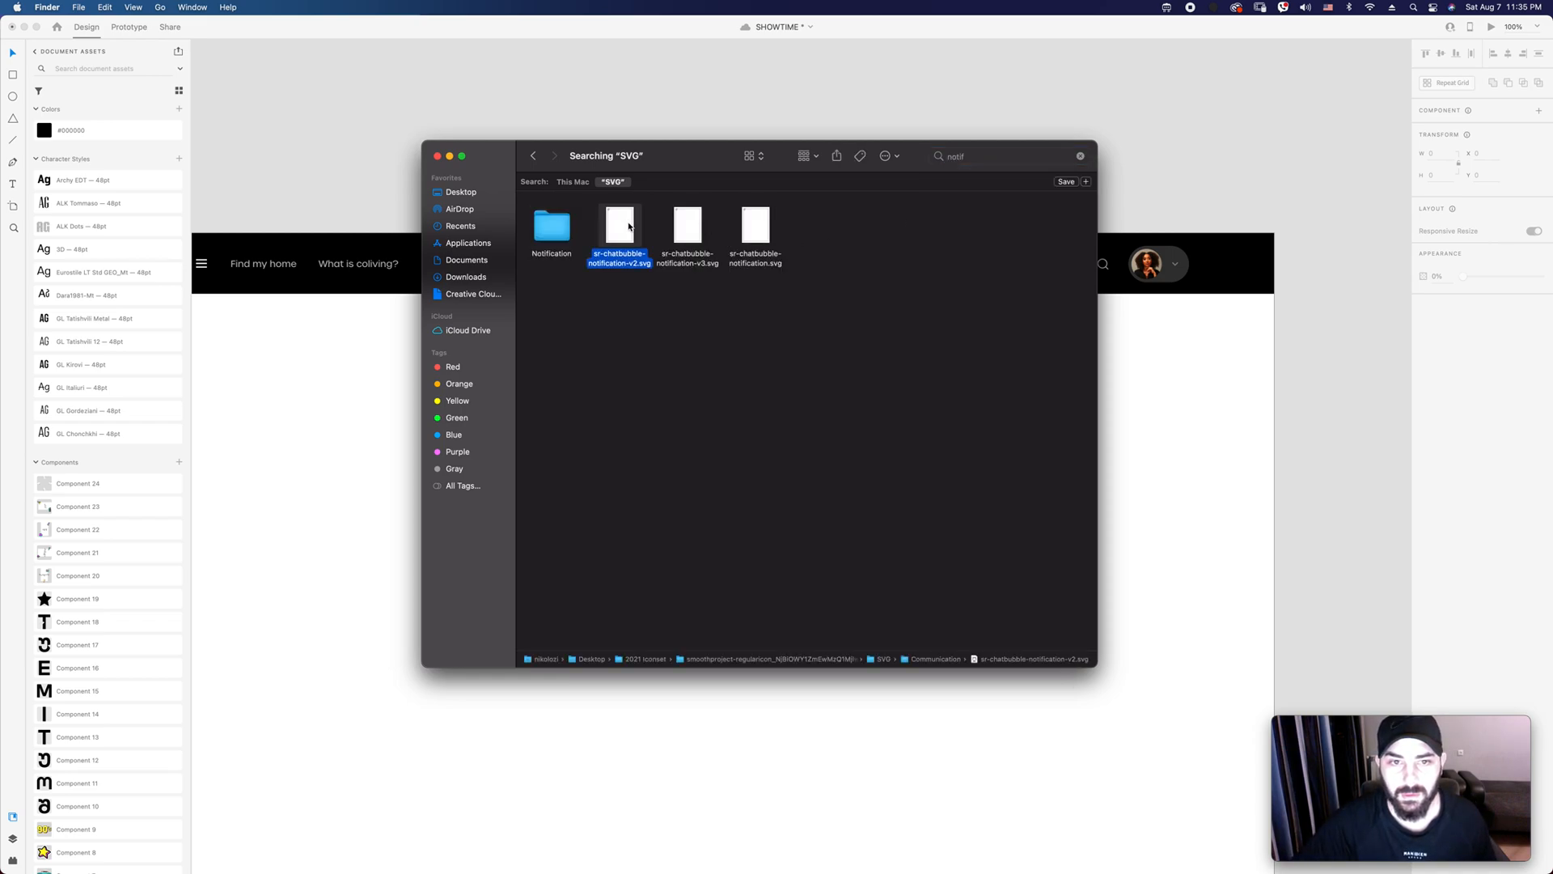
key("space")
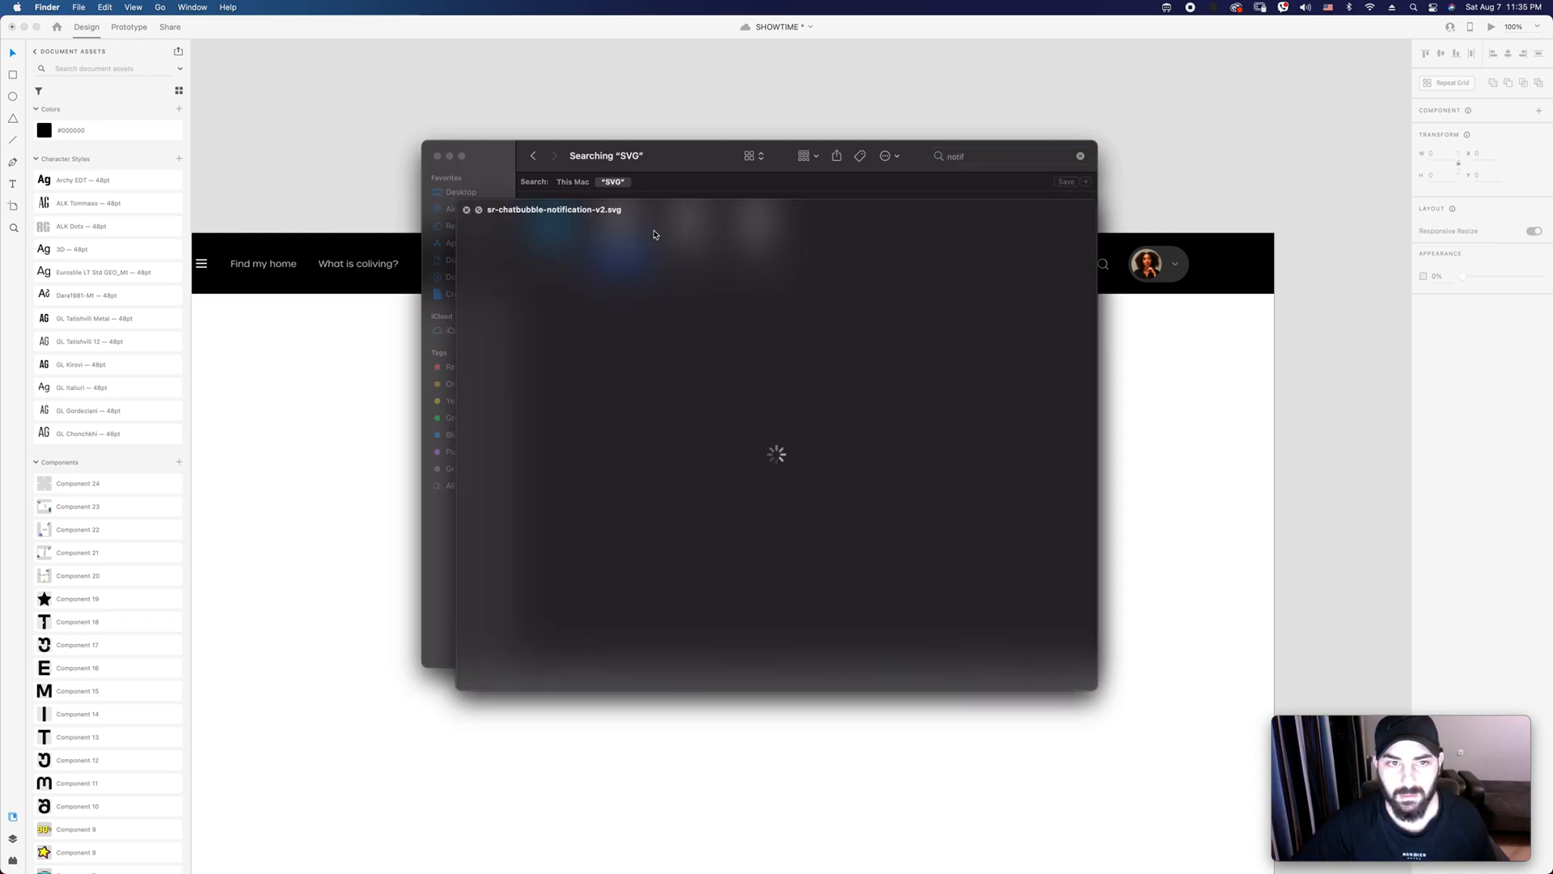
key("Down")
key("space")
Step: Look through the icons found for "bell" in the SVG folder and place sr-bell.svg on the artboard below the header
left_click(983, 157)
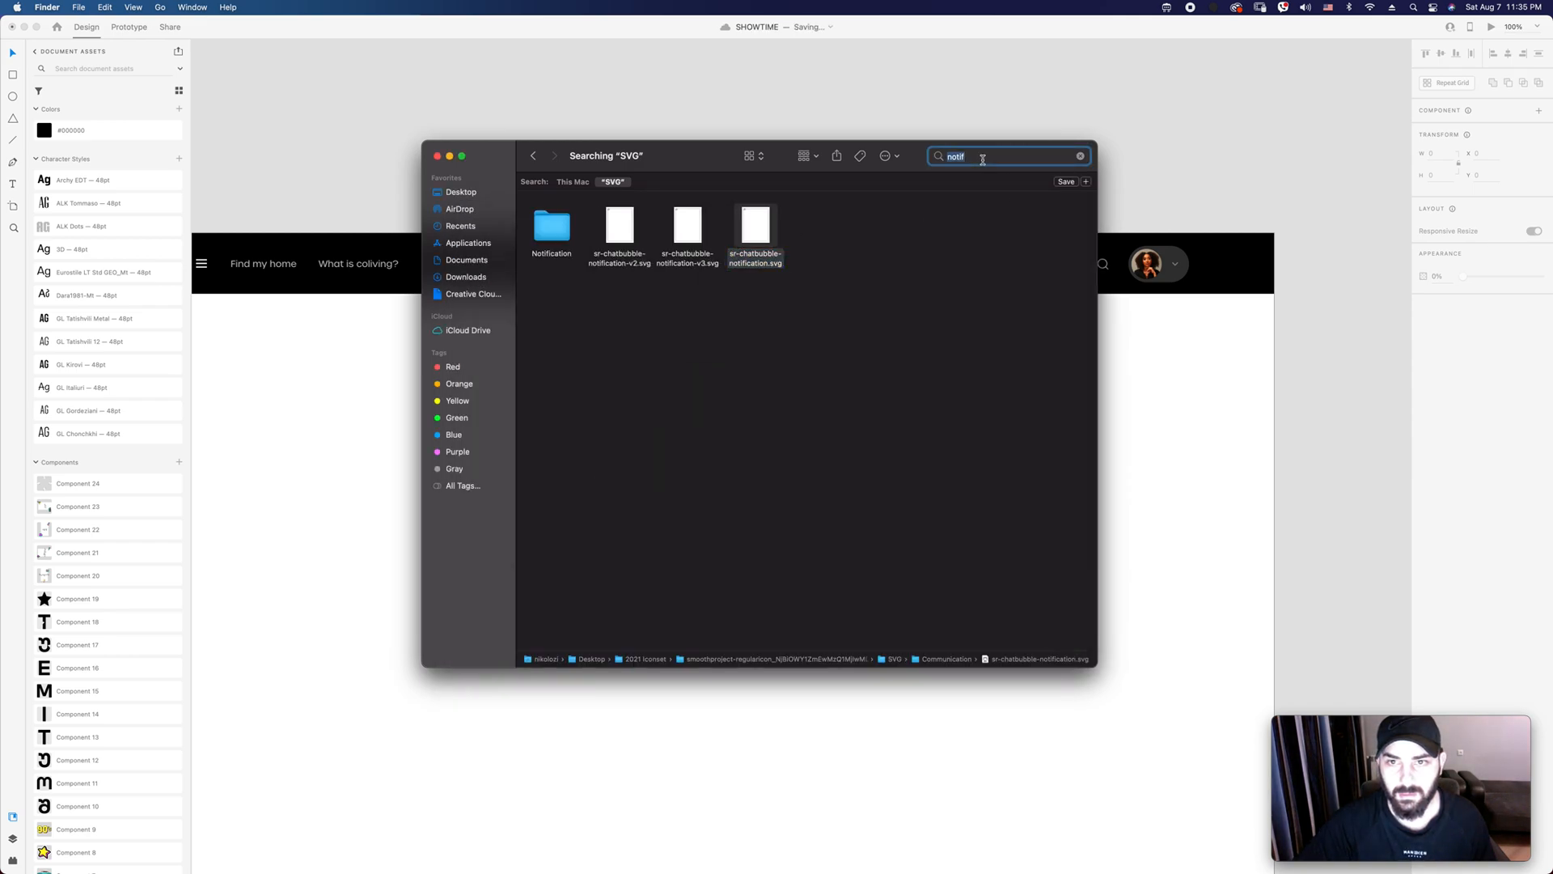
type("bell")
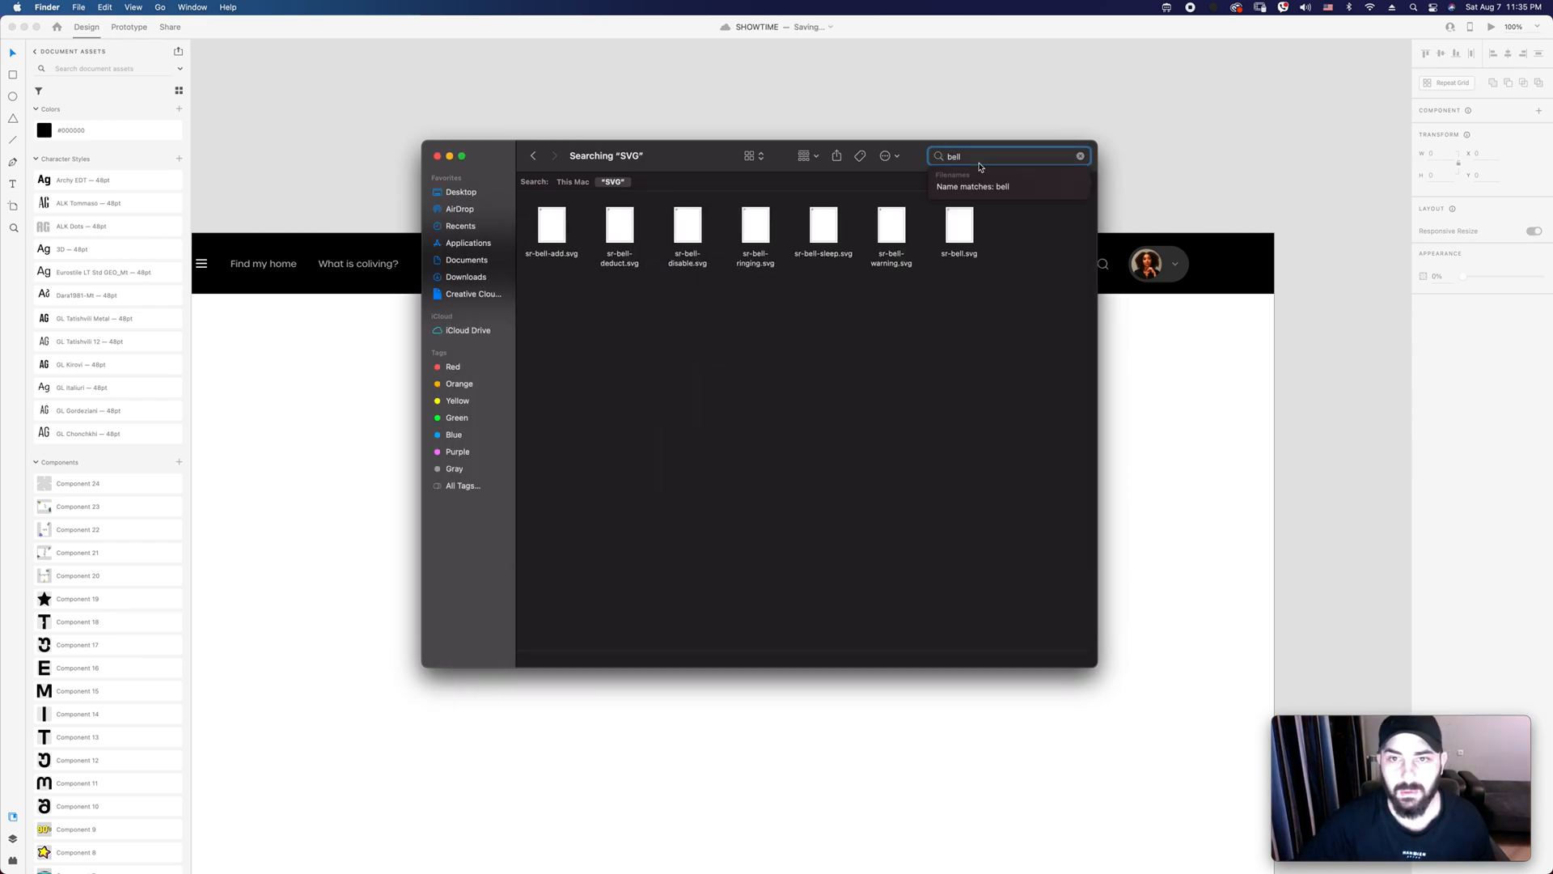
left_click(552, 229)
key("space")
key("Right")
key("Right")
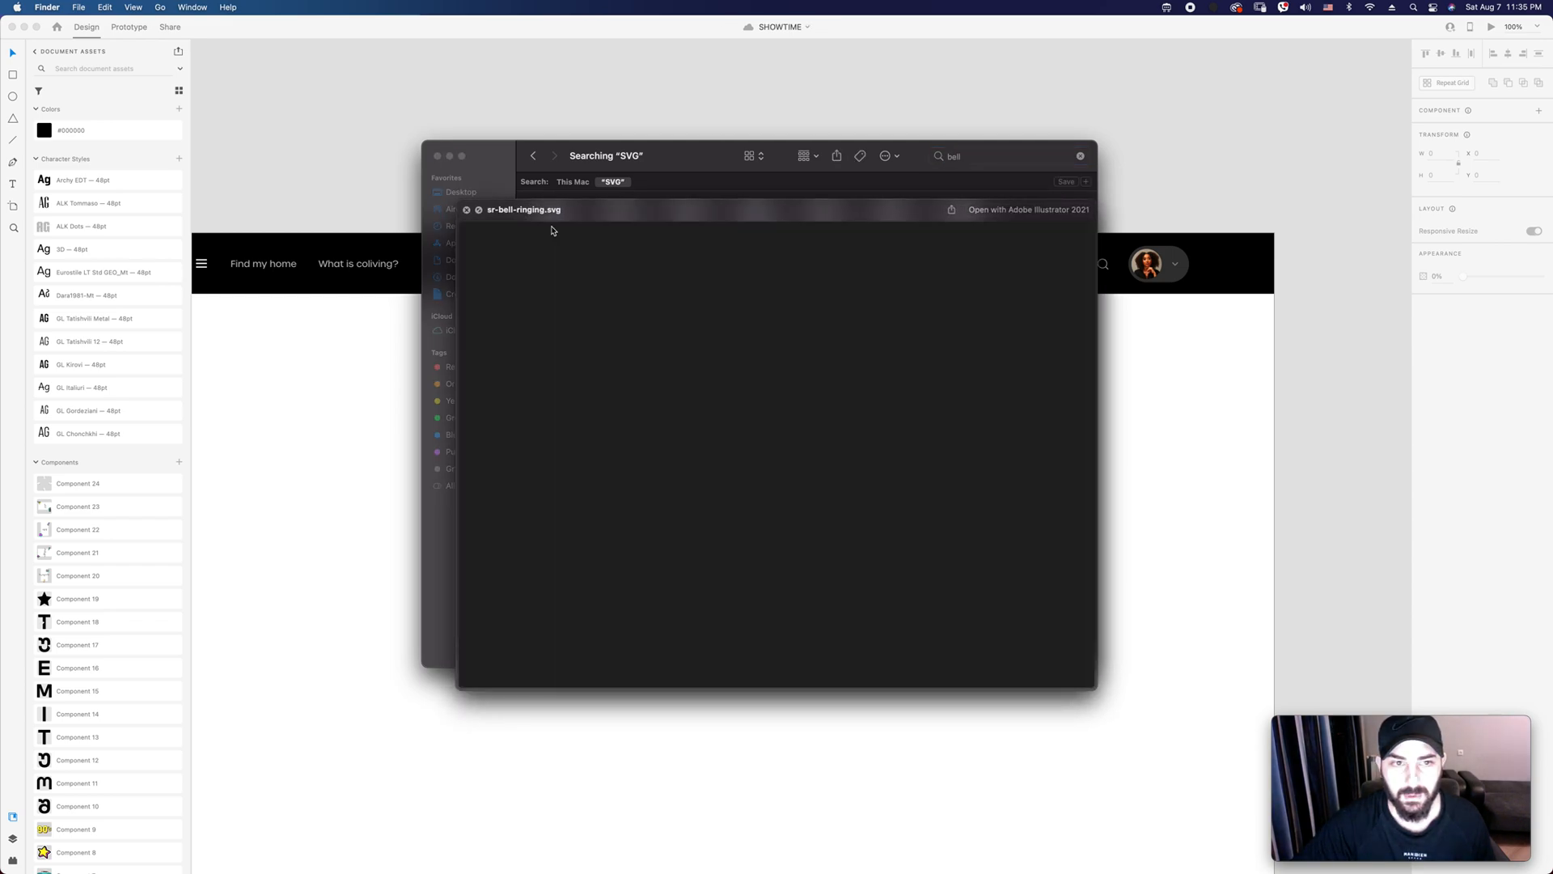
key("Right")
key("Right")
key("Right")
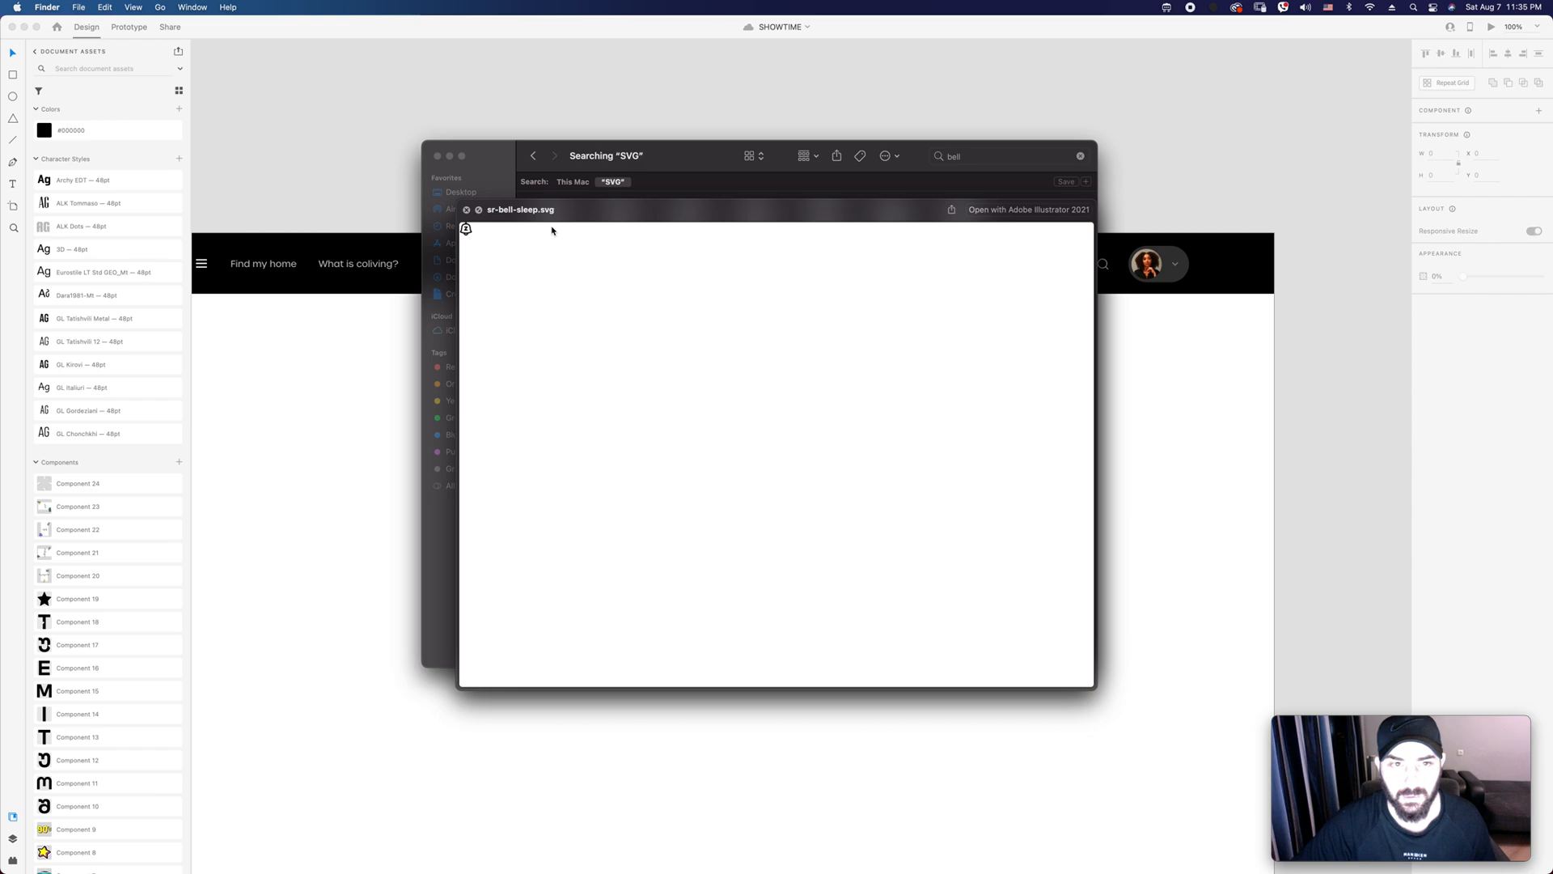
key("space")
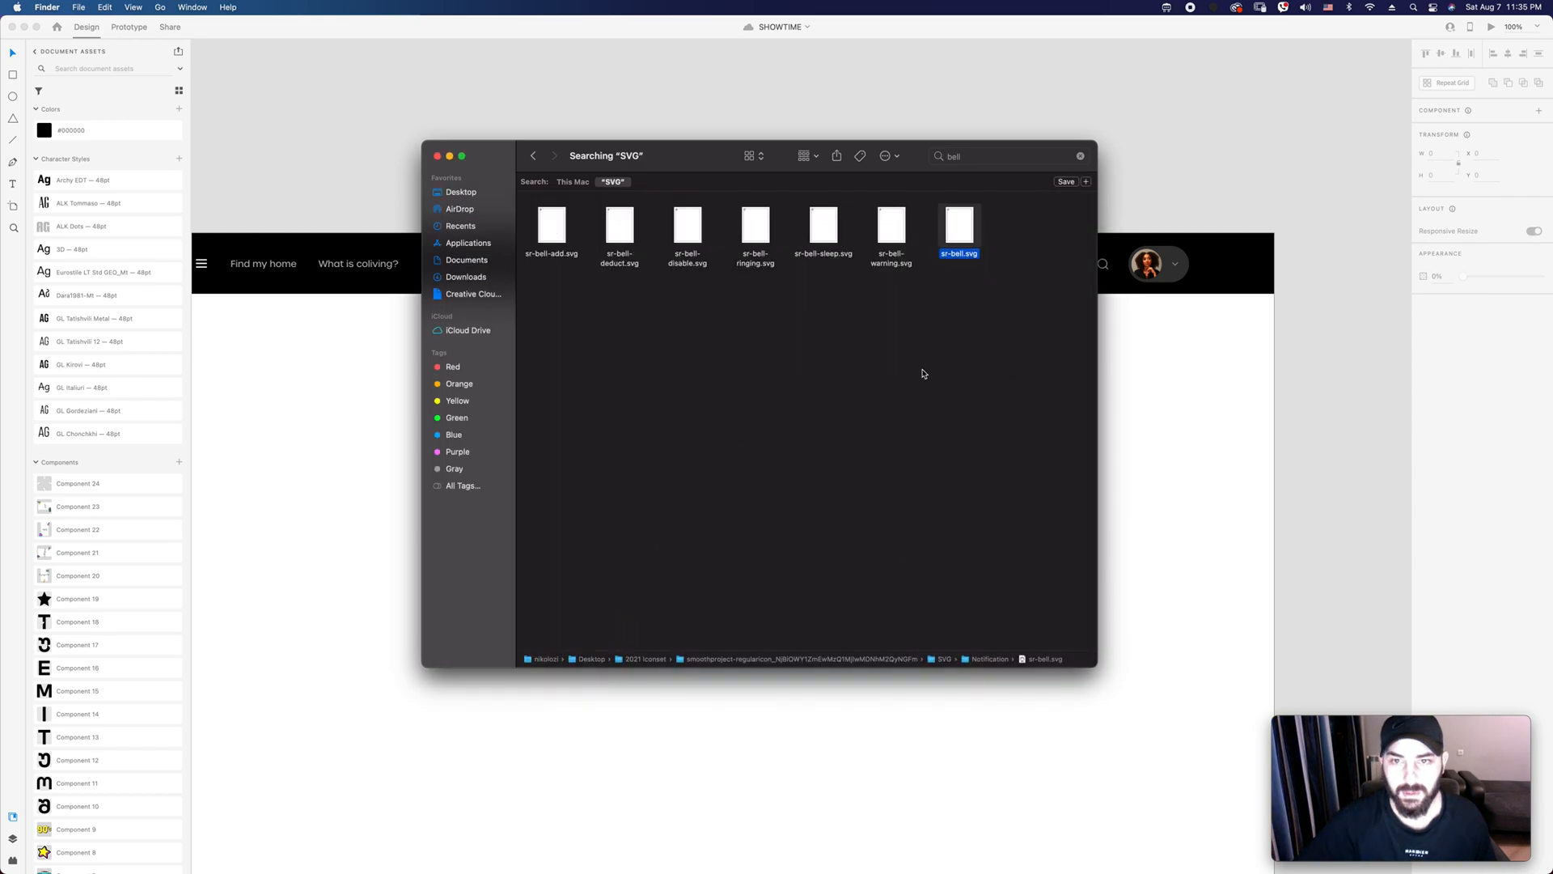
left_click_drag(959, 245, 1169, 451)
left_click(1206, 478)
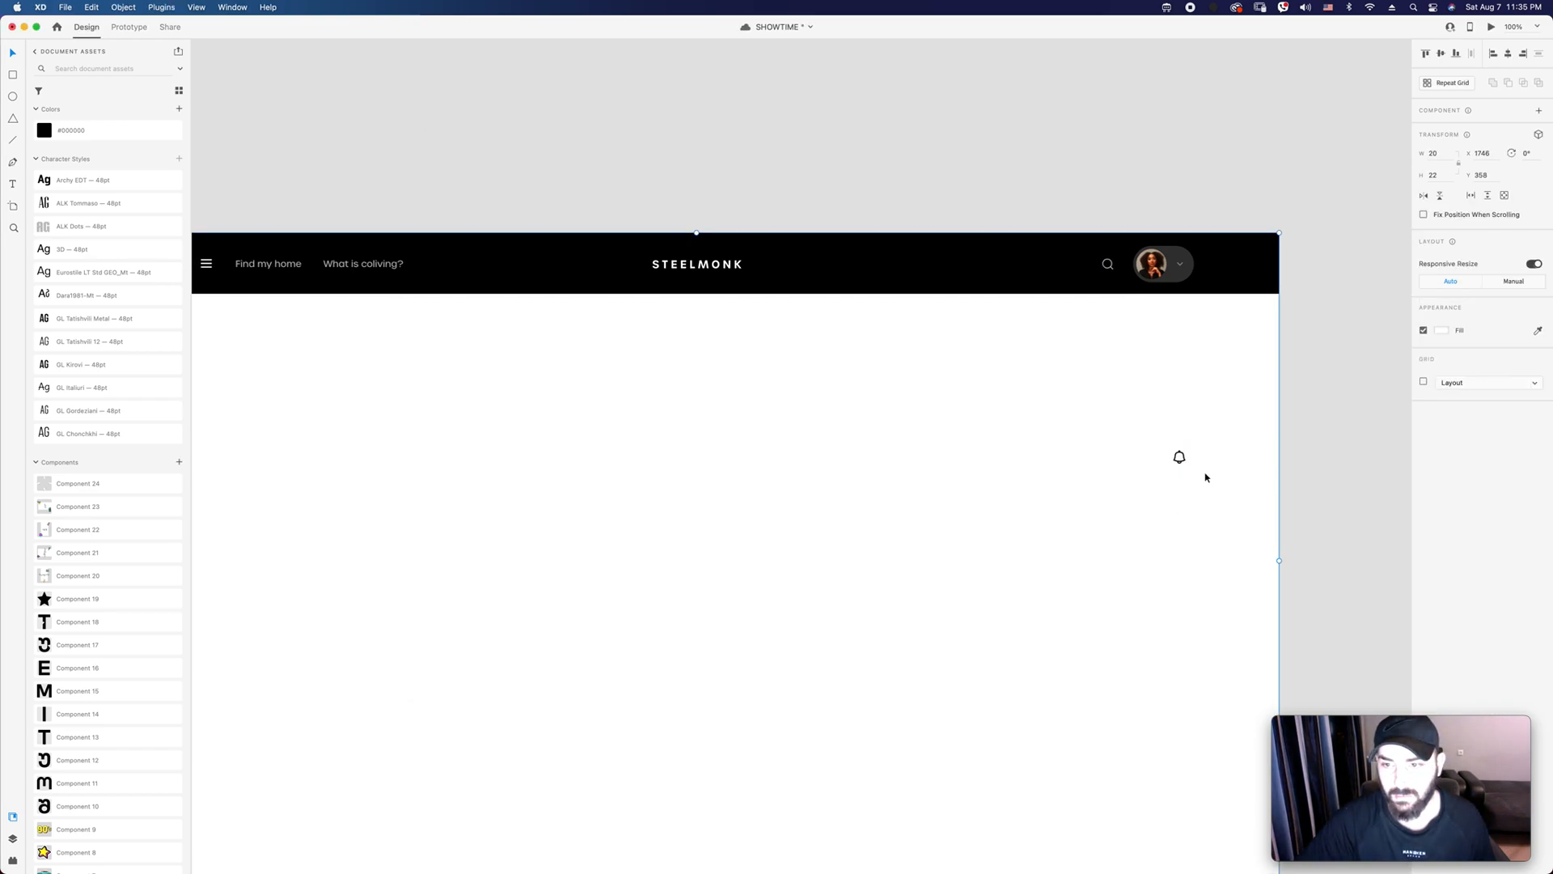
Step: Draw an 18 × 18 borderless square near the bell icon, filled black at 10% opacity
key("z")
left_click(1204, 471)
key("r")
mouse_move(772, 365)
left_mouse_down()
mouse_move(819, 407)
mouse_move(802, 388)
left_mouse_up()
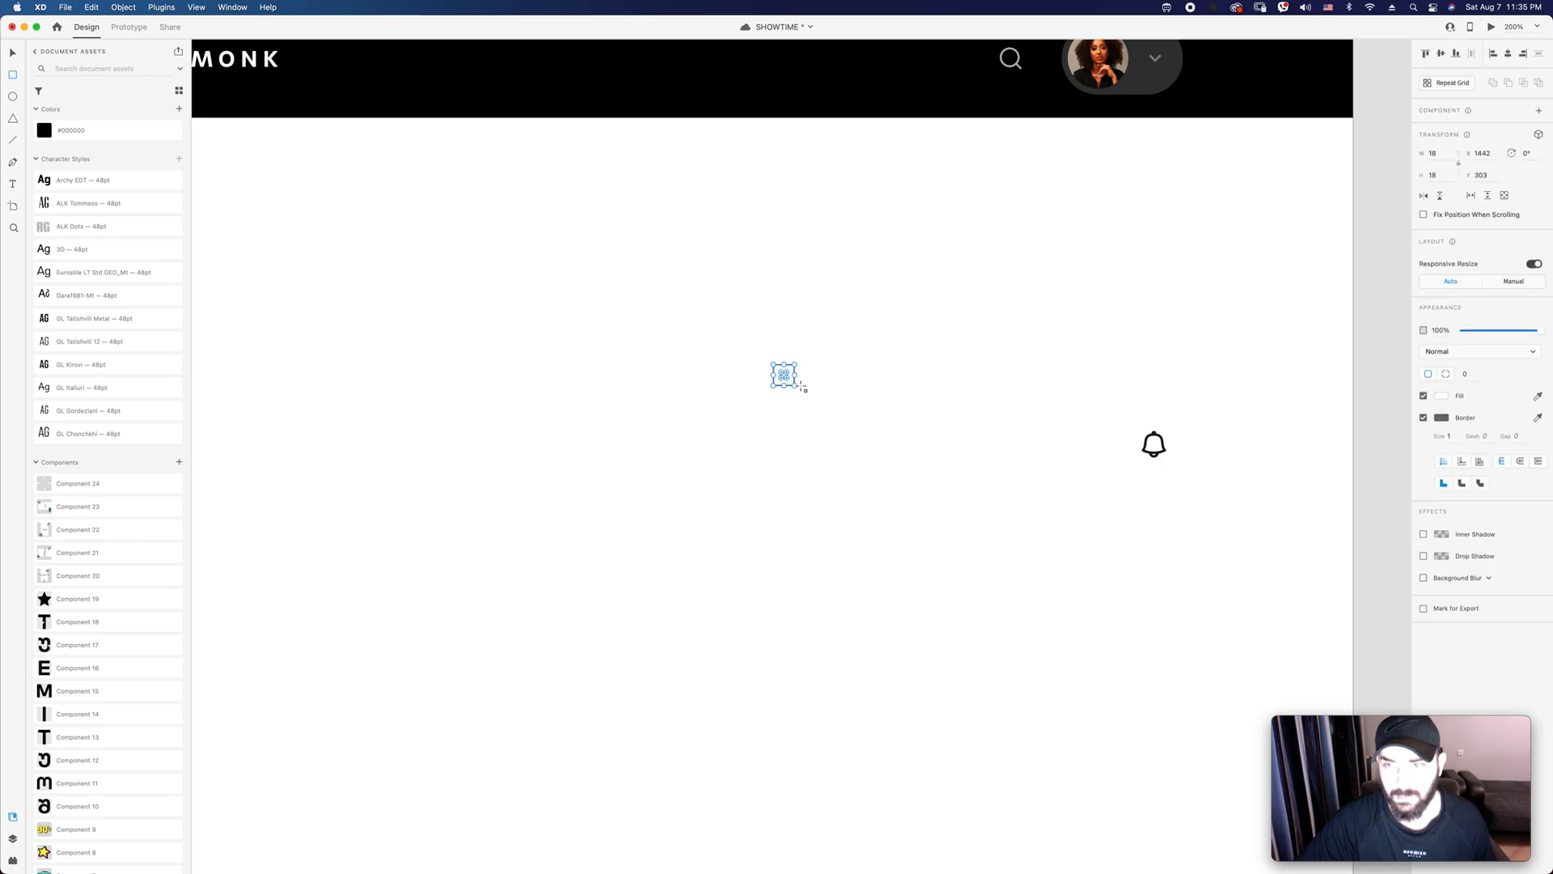
scroll(1052, 388, "left", 1)
left_click(1423, 418)
left_click(1441, 396)
left_click_drag(1327, 396, 862, 400)
left_click(822, 413)
left_click(791, 378)
key("1")
Step: Move the bell icon onto the grey square, scale it to the square's height and centre it
left_click_drag(764, 341, 1001, 555)
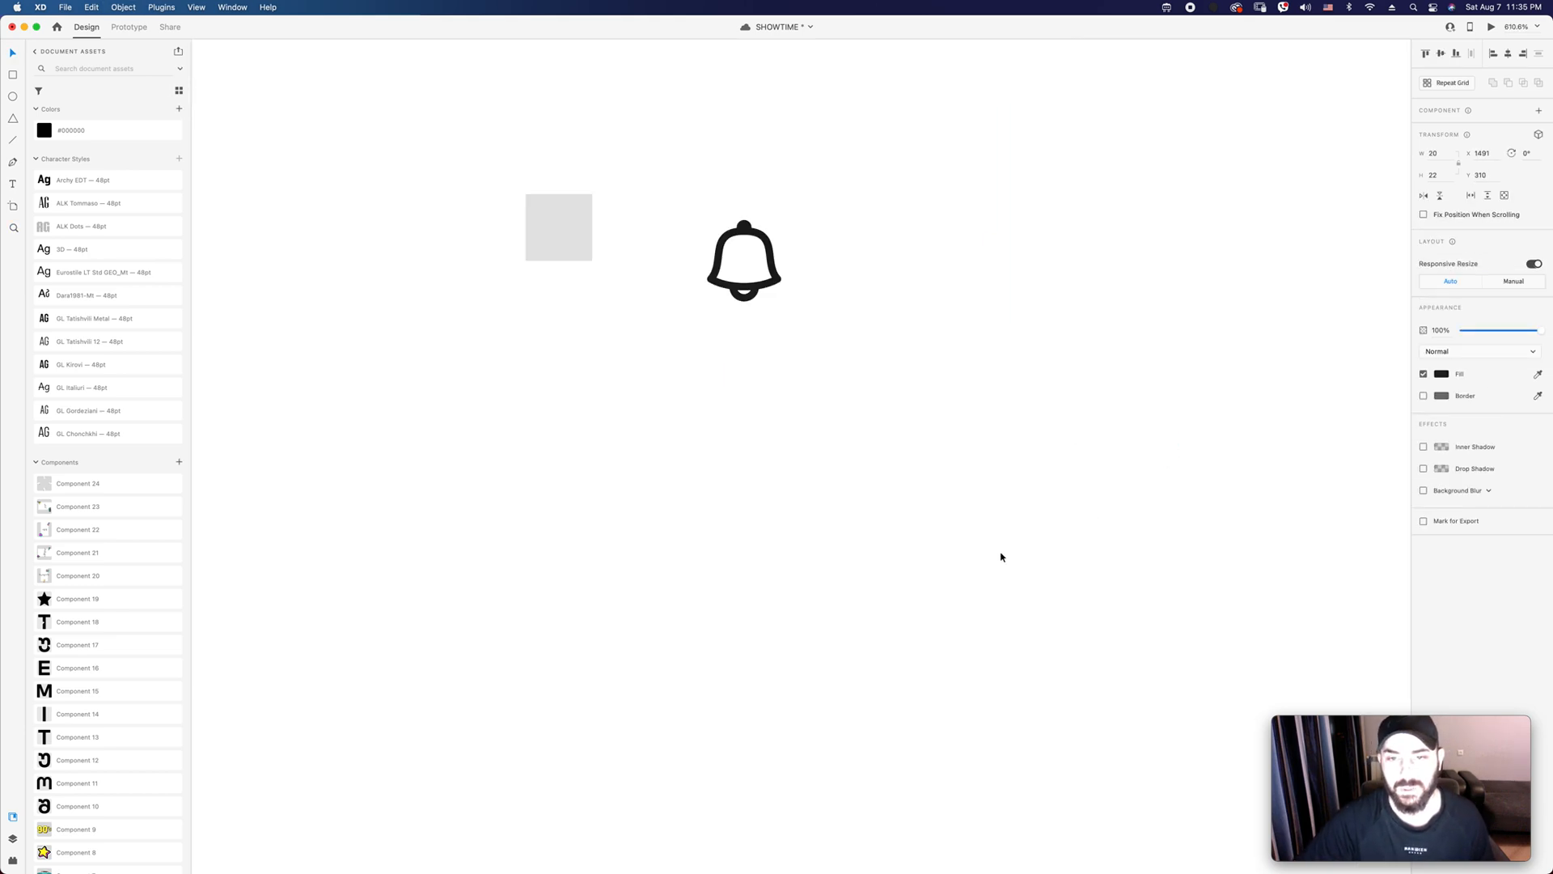
left_click_drag(764, 288, 586, 260)
left_click_drag(471, 136, 735, 405)
key("Right")
Step: Enlarge the square around the bell to an unfilled 24 × 24 frame at 0% opacity and group it with the bell
left_click(772, 427)
left_click_drag(776, 430, 808, 458)
left_click(1423, 395)
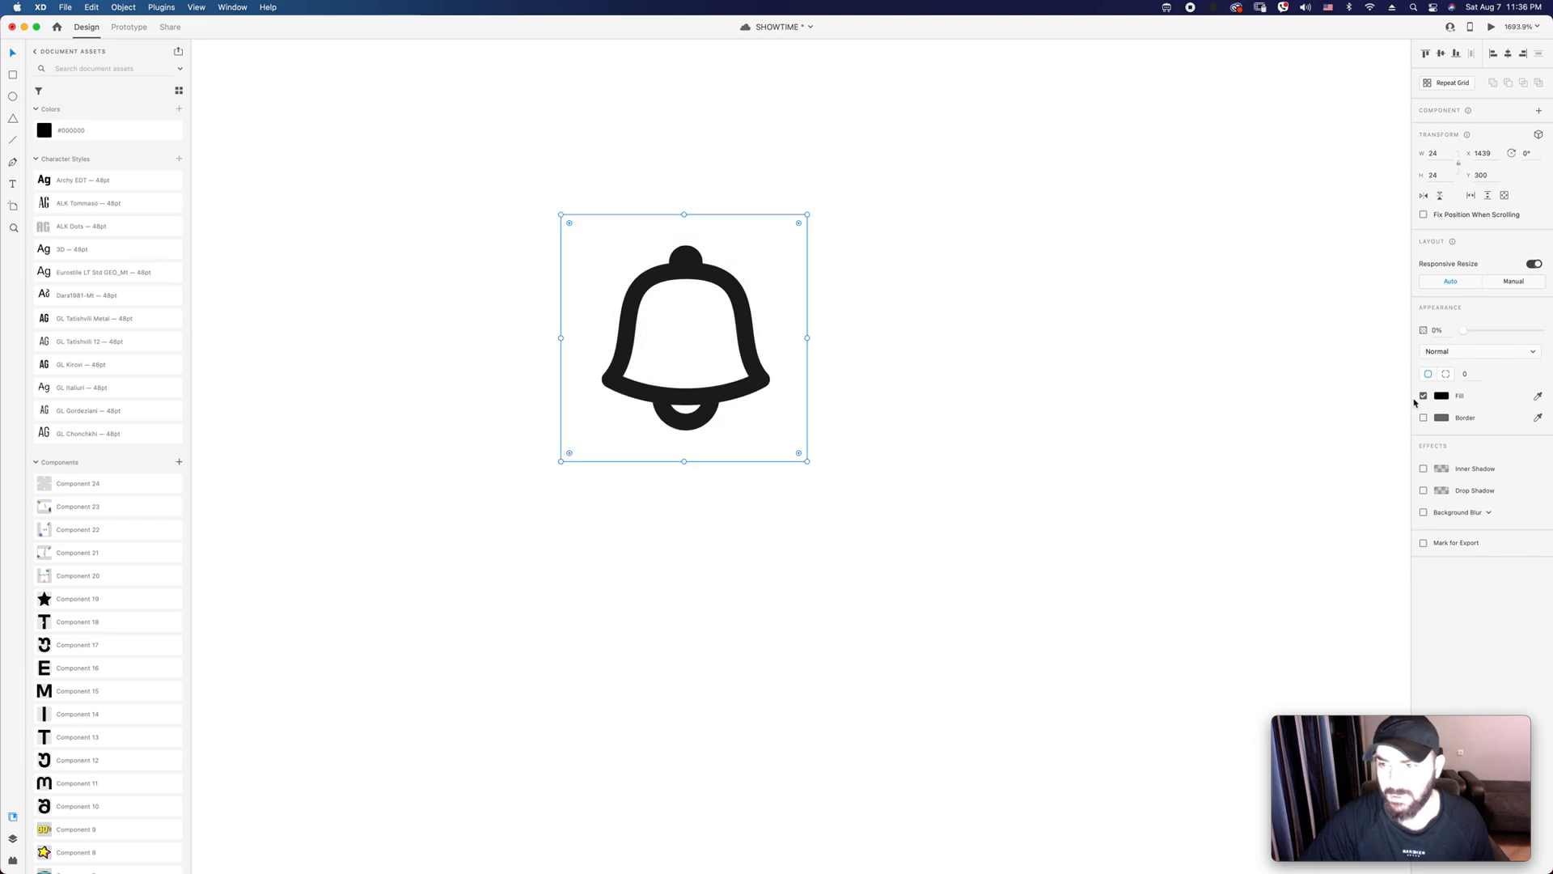
key("Escape")
key("super+1")
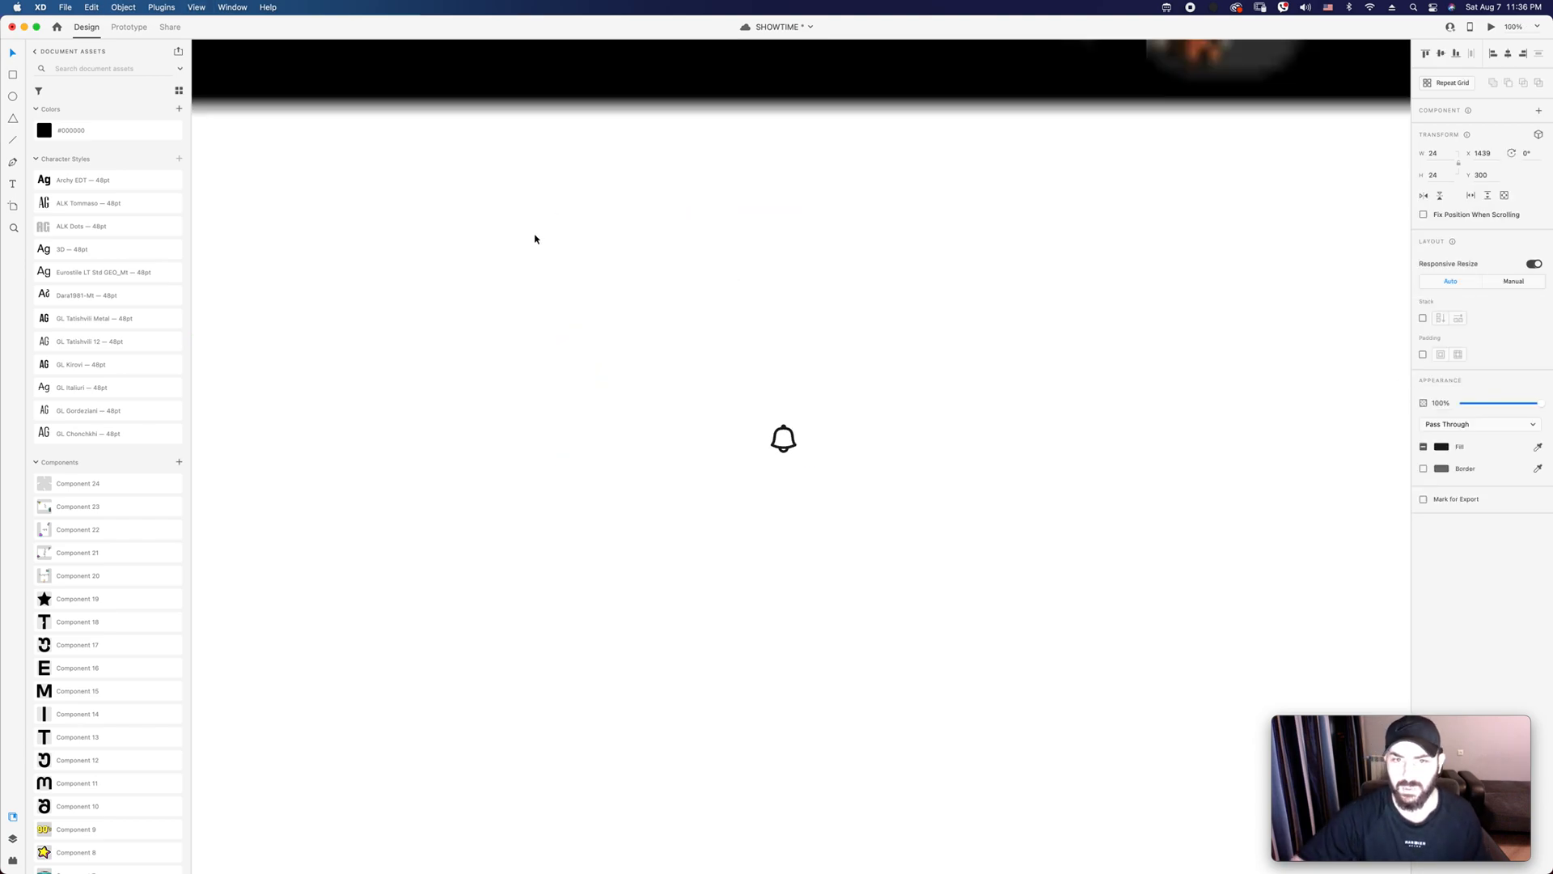
Step: Shift the search icon away from the profile pill and move the bell group into the gap between them
scroll(909, 256, "up", 4)
left_click_drag(585, 844, 958, 545)
left_click_drag(889, 370, 761, 371)
left_click(946, 531)
left_click_drag(948, 532, 904, 380)
Step: Set the bell group's fill to white #FFFFFF and align it vertically with the search icon
left_click(1441, 446)
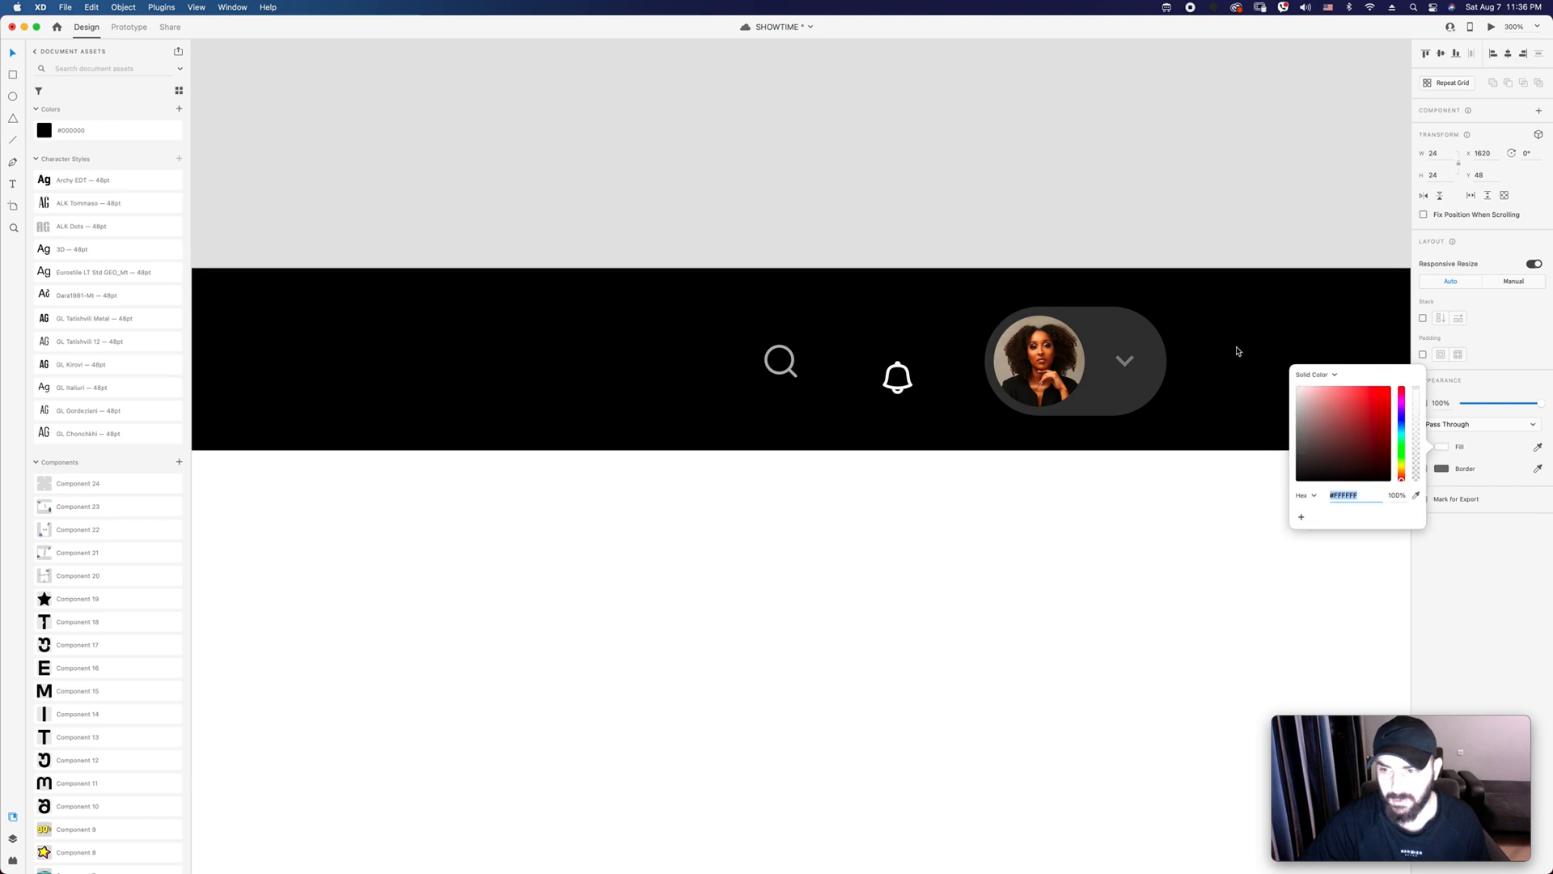
left_click(957, 593)
left_click_drag(907, 393, 914, 373)
Step: Move the search icon closer to the bell and set the bell's opacity to 70%
left_click(784, 376)
left_click_drag(784, 377, 813, 377)
left_click(918, 377)
key("7")
left_click(947, 534)
key("super+1")
left_click_drag(904, 633, 1185, 417)
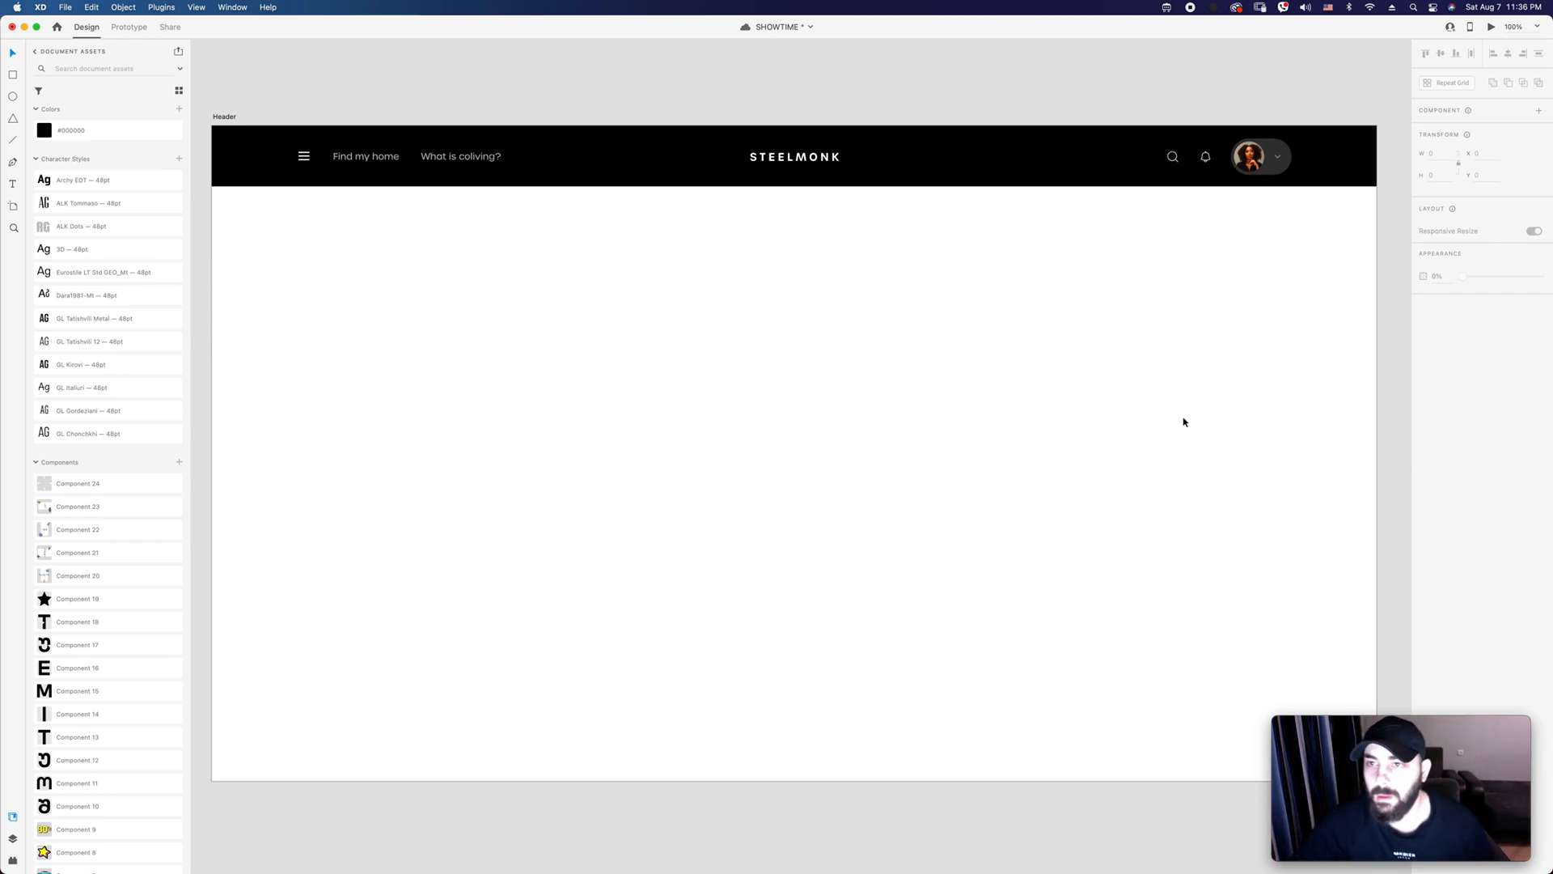
Step: Draw a 14 × 14 circle over the bell's upper-right corner and sample the header's black as its border colour
left_click_drag(1171, 108, 1210, 229)
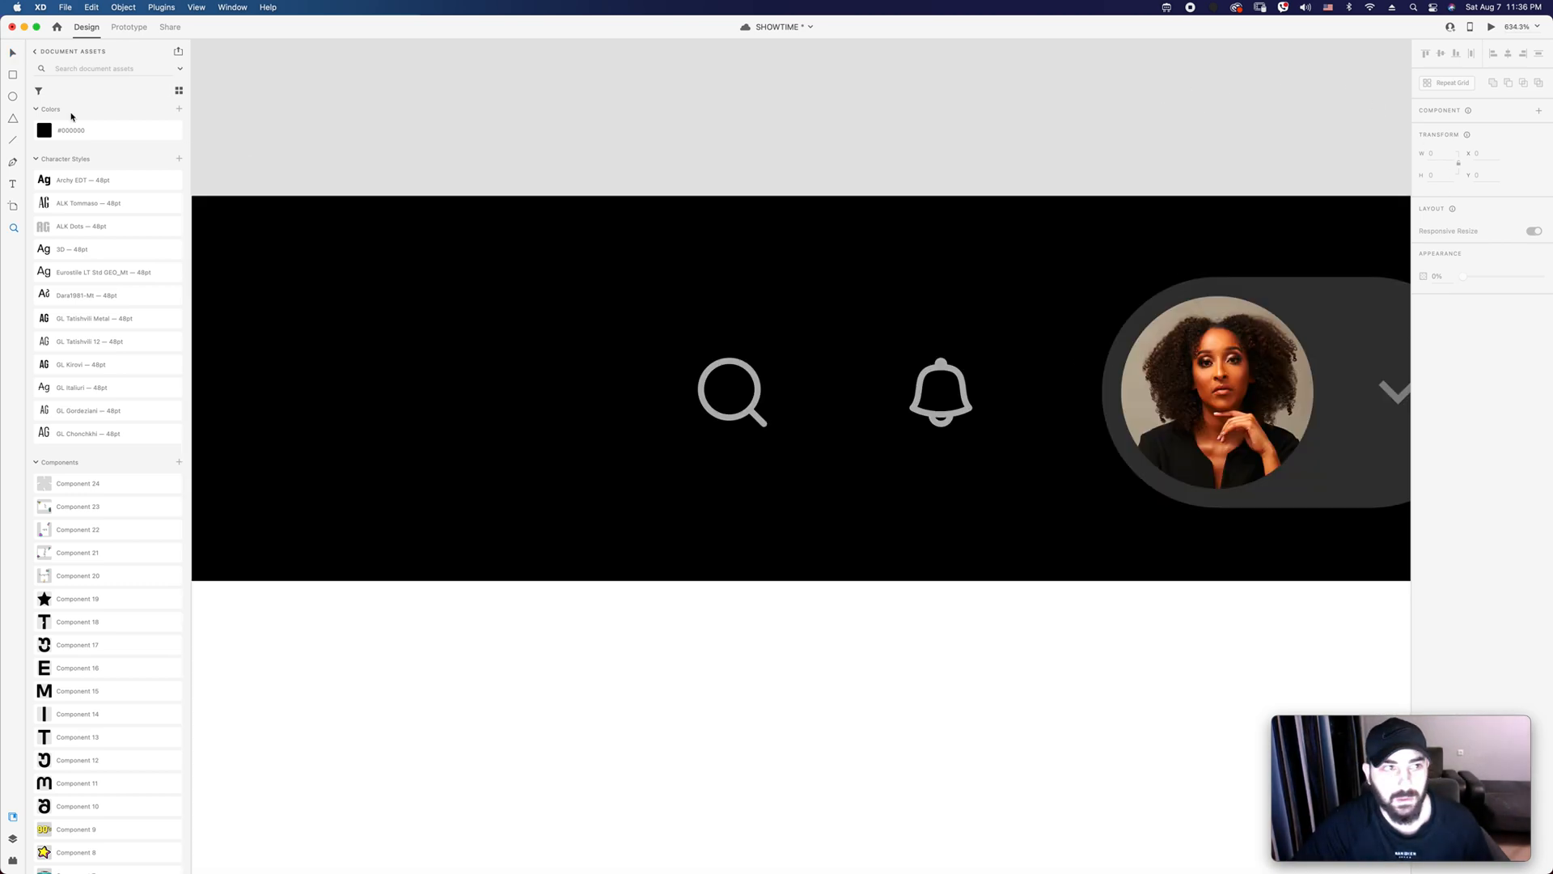
left_click(15, 98)
left_click_drag(396, 284, 969, 378)
key("v")
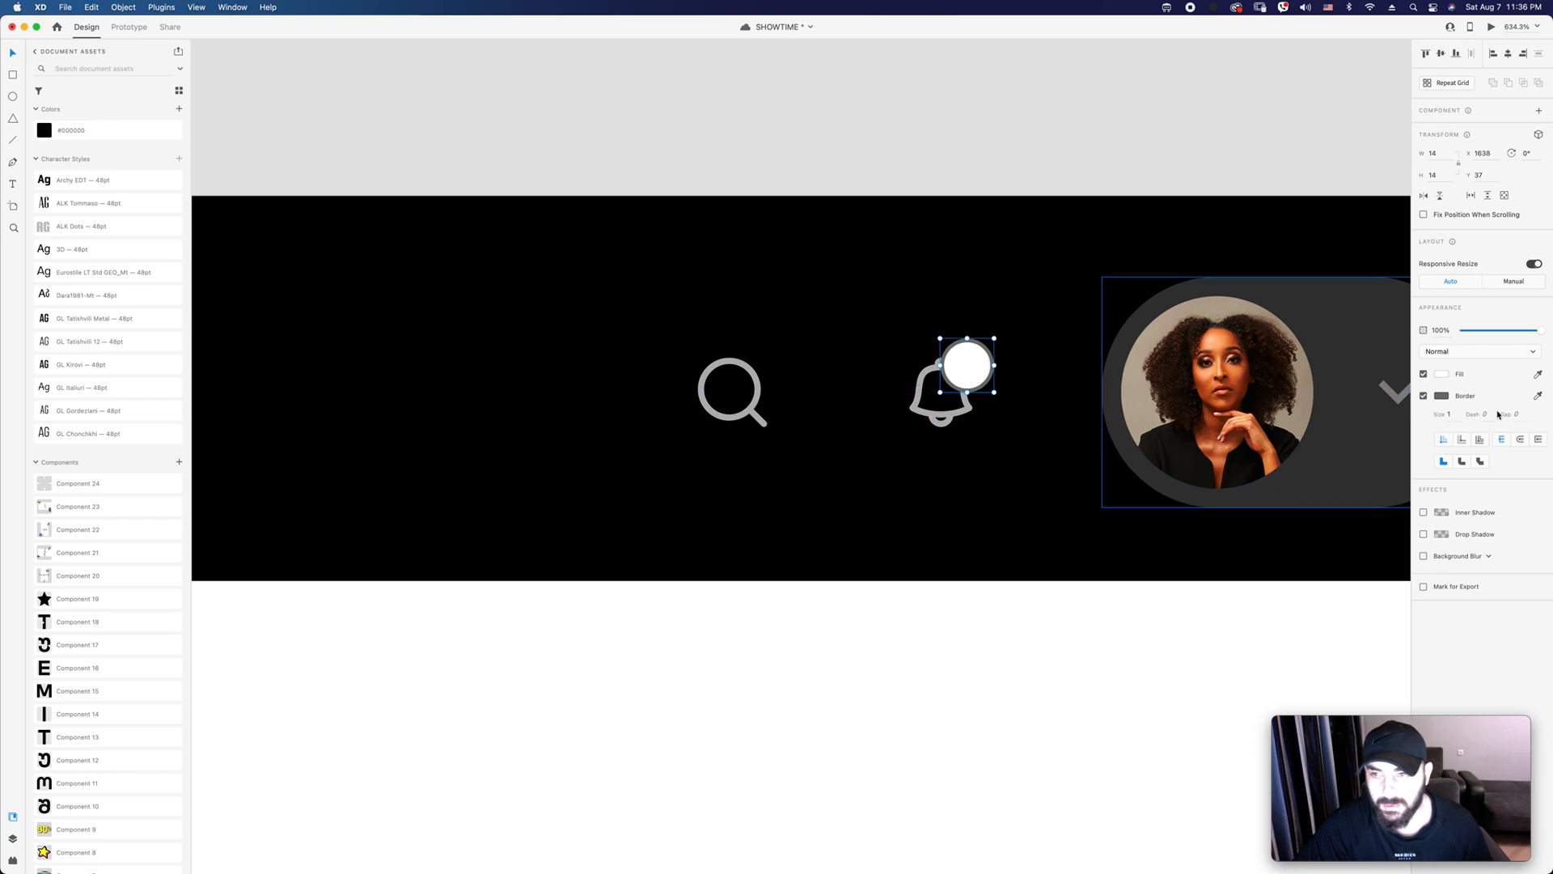
left_click(1538, 396)
left_click(1011, 499)
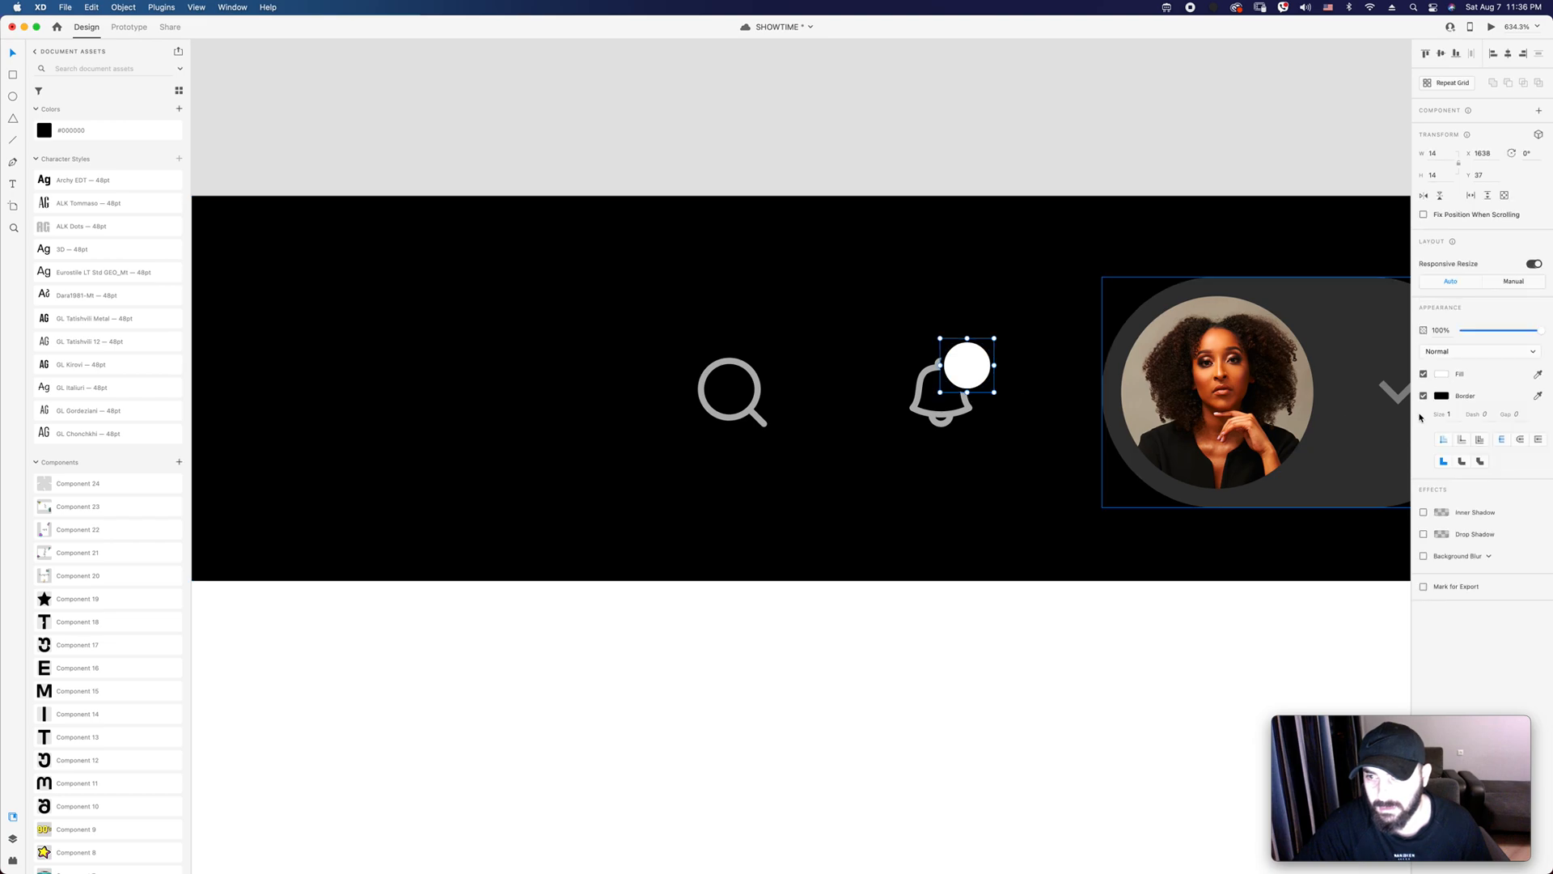
Step: Set the badge circle's border size to 2 and add a text label "8" on the header beside the bell
key("Return")
key("t")
left_click(1029, 592)
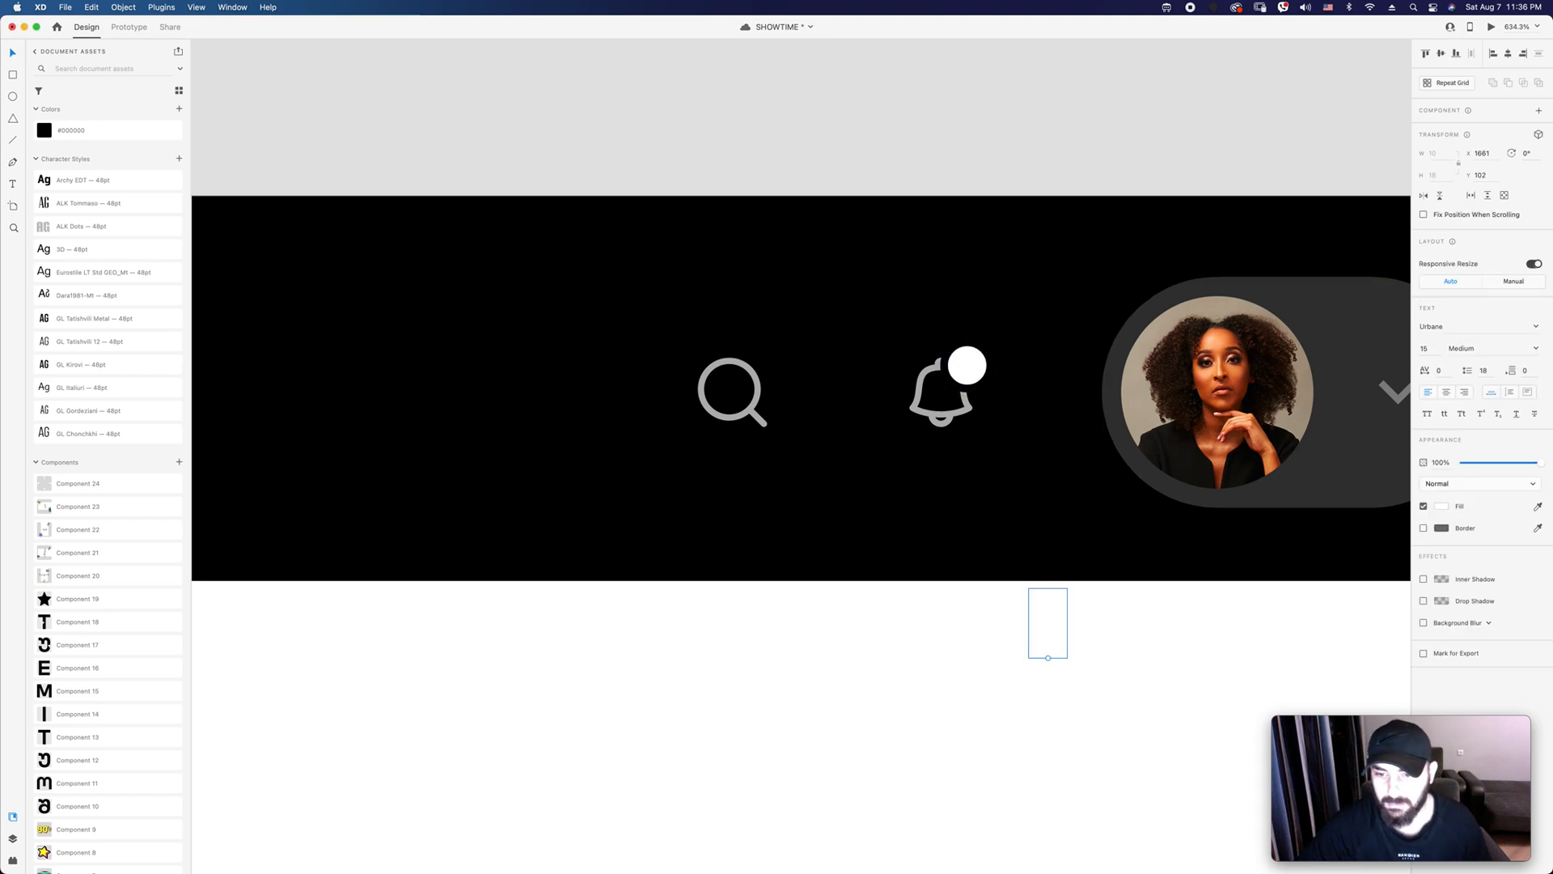
type("8")
left_click_drag(1049, 636, 1046, 417)
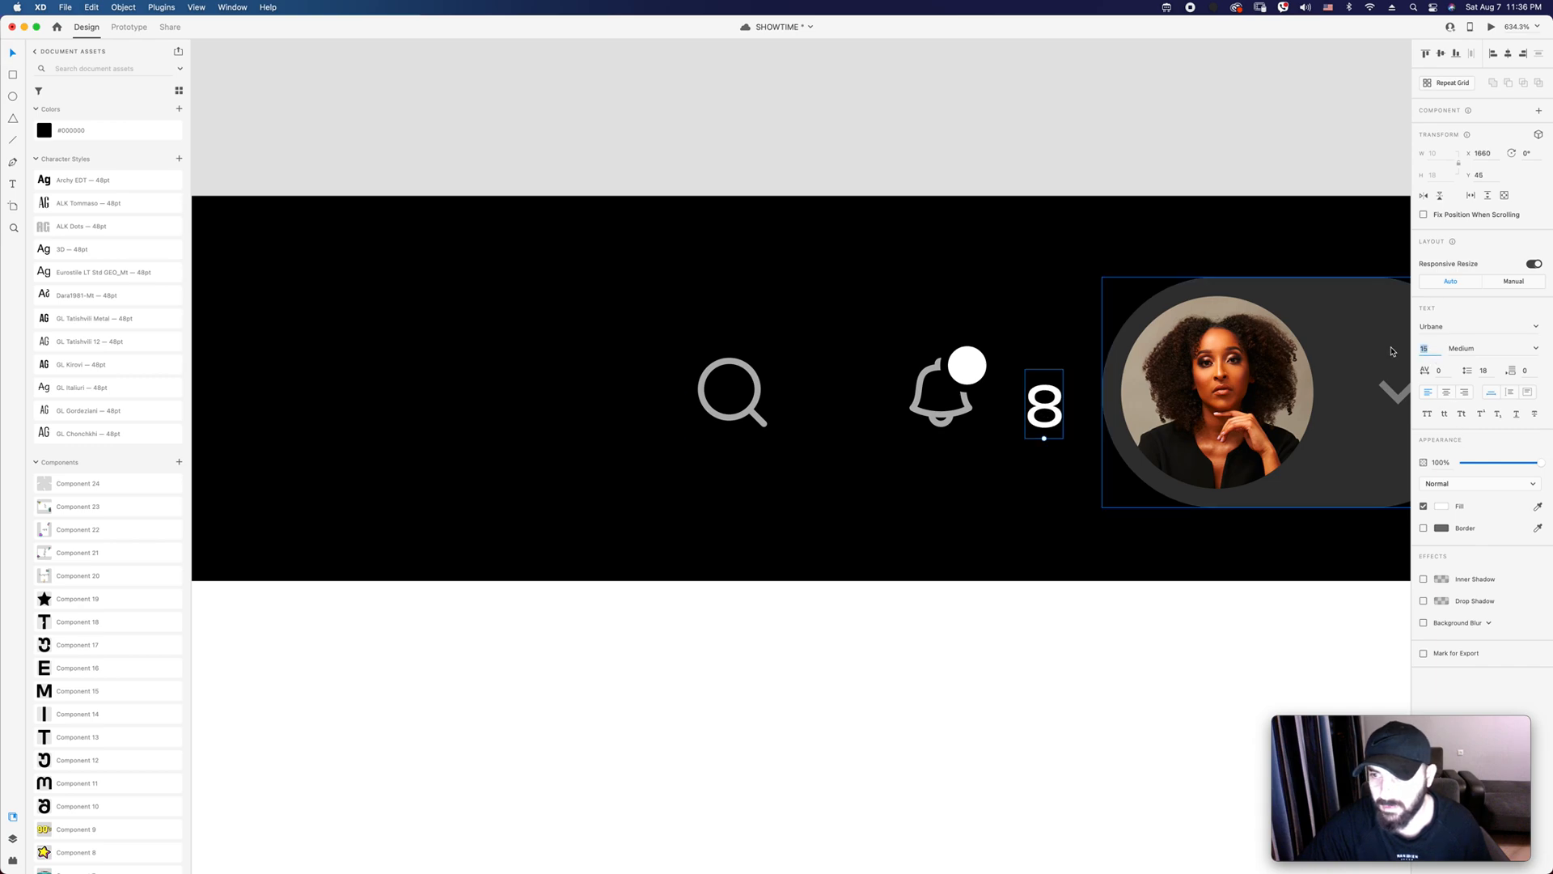
Step: Place the 8 over the badge circle, sample the header's black as its fill and set its font size to 8
key("Return")
left_click_drag(1035, 413, 964, 366)
key("i")
left_click(1031, 289)
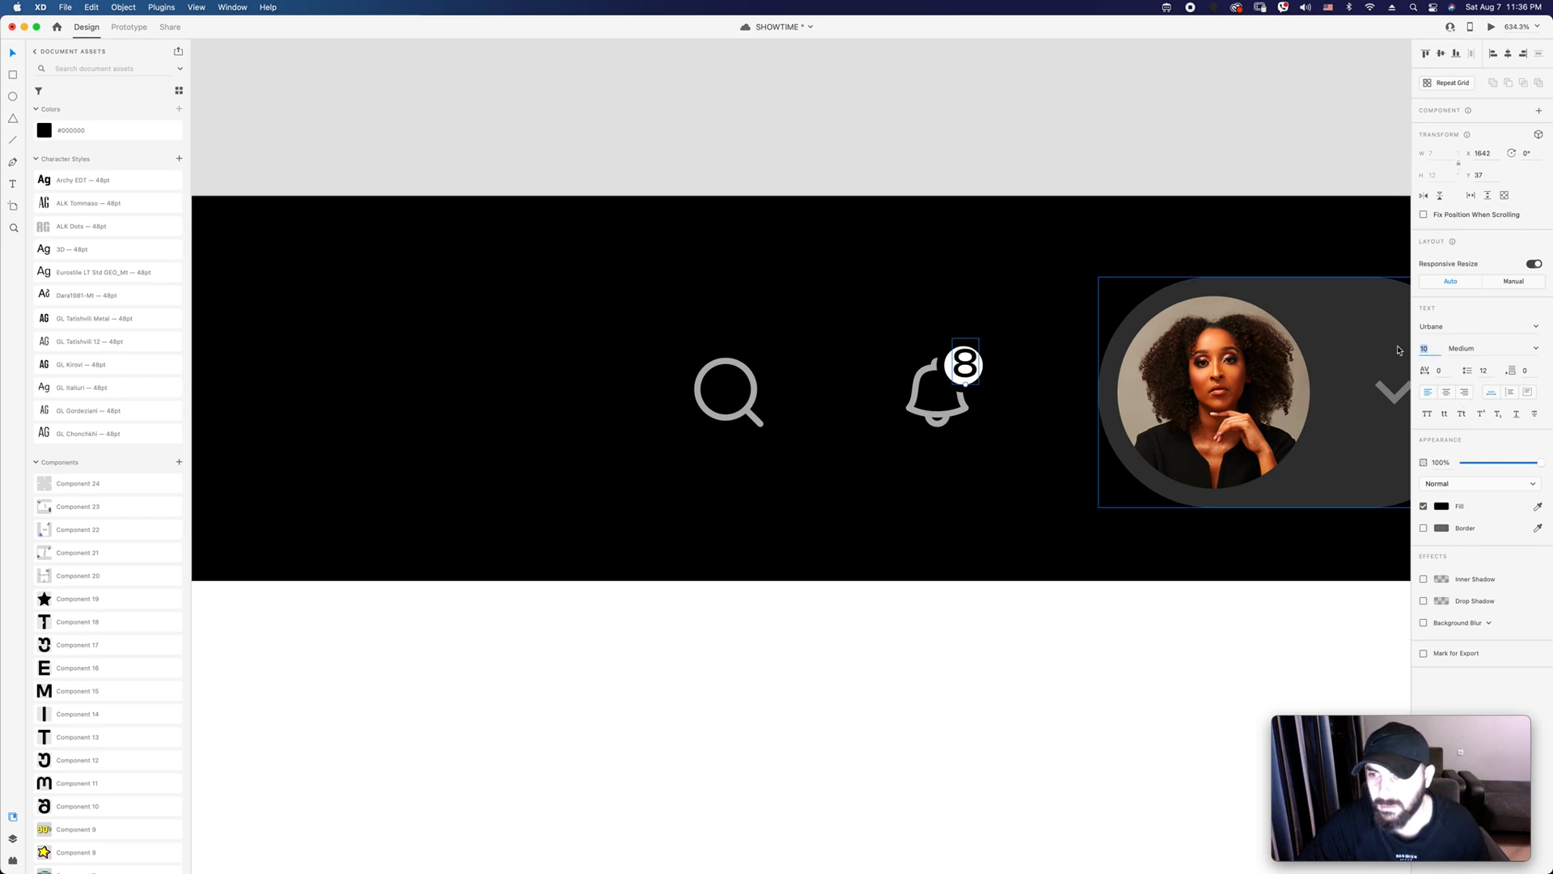
type("8")
key("Return")
Step: Enlarge the badge circle to 15 × 15 and position the 8 at its centre
key("z")
left_click(971, 368)
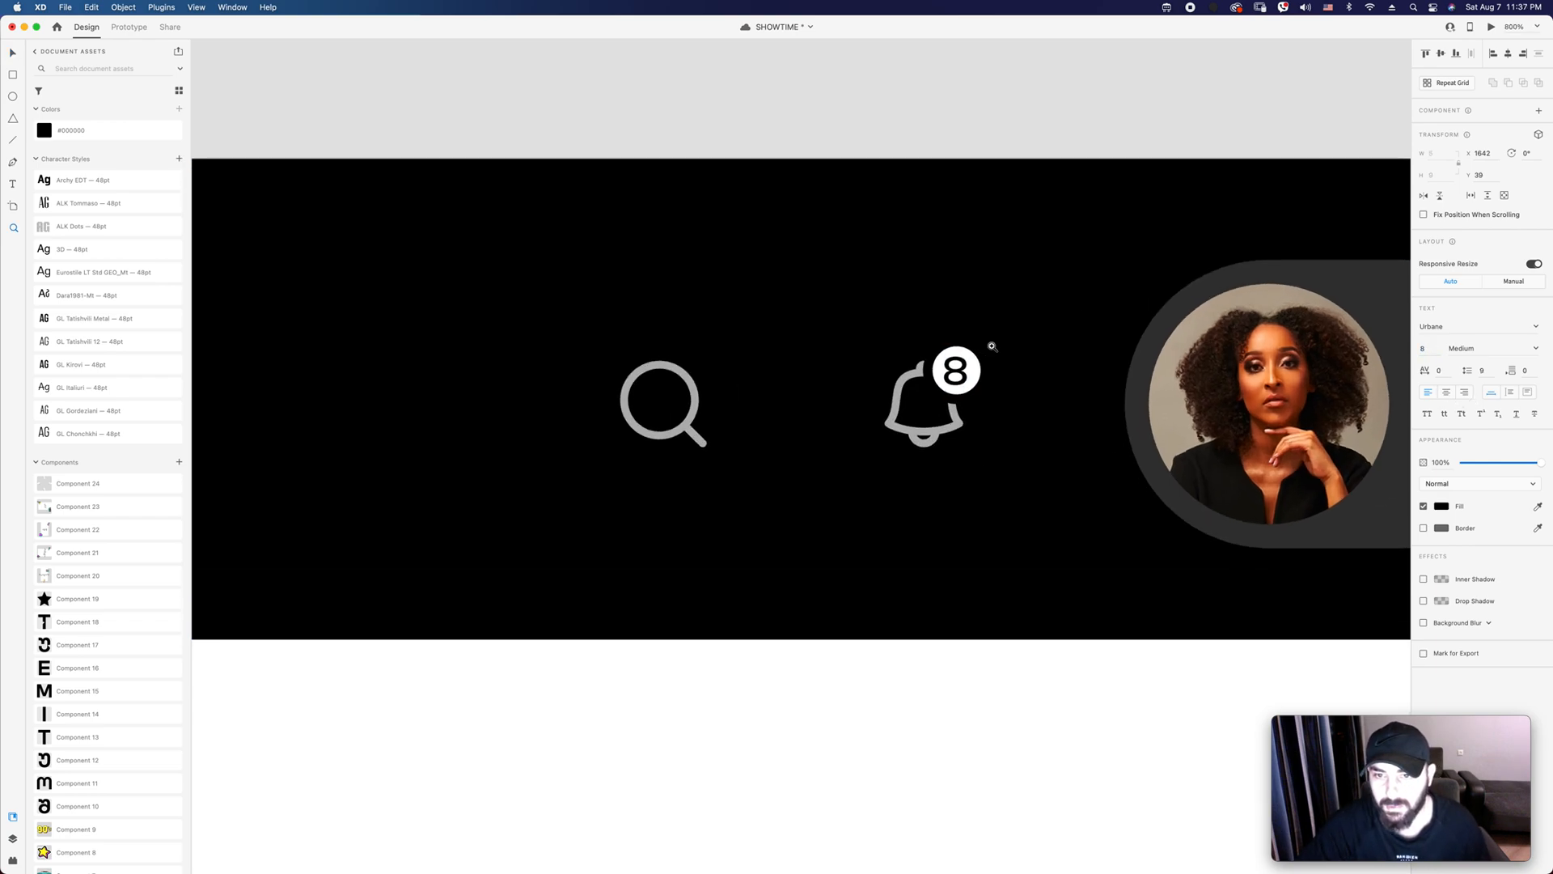
key("v")
left_click_drag(963, 396, 959, 407)
left_click(958, 406)
left_click_drag(989, 326, 1005, 319)
left_click_drag(922, 392, 932, 389)
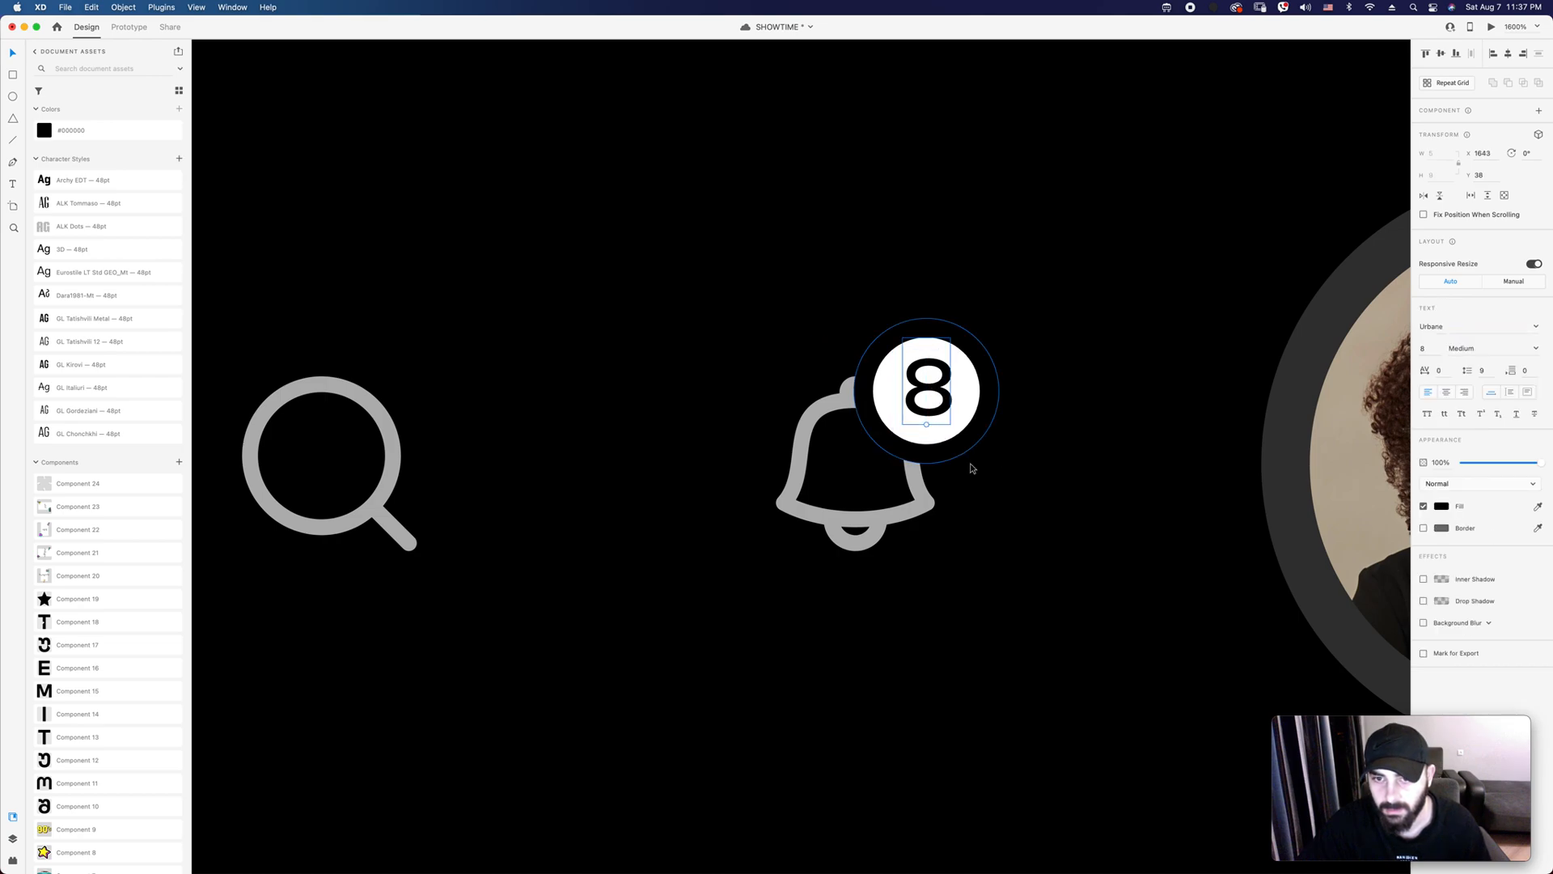
Step: Check the notification badge at 100% zoom and close up, and select its white circle
key("cmd+1")
scroll(1012, 596, "left", 5)
key("z")
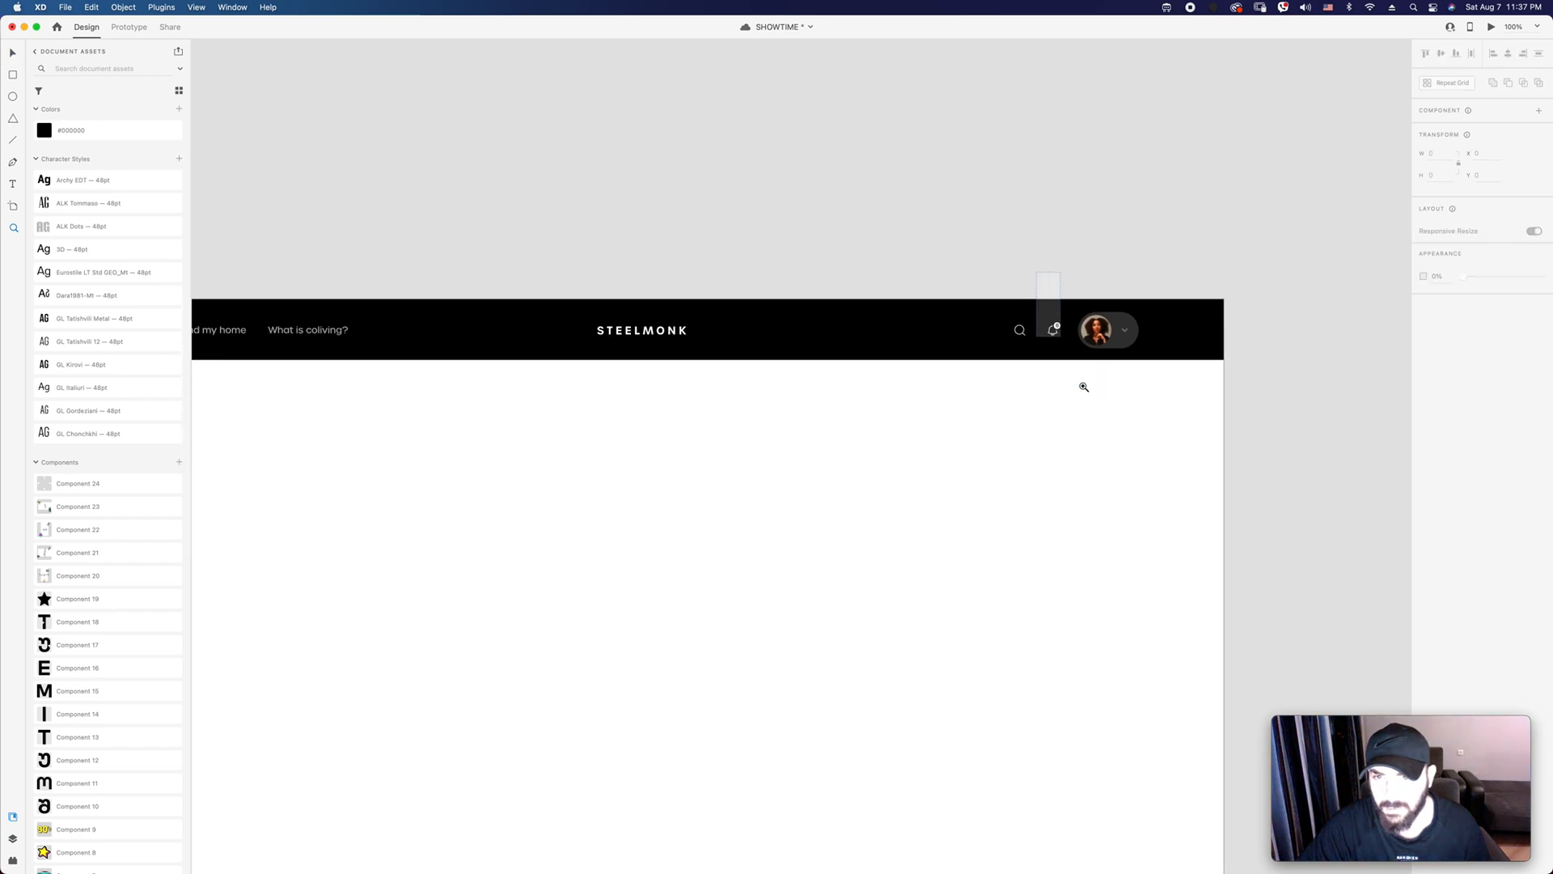
scroll(898, 319, "up", 10)
scroll(873, 395, "down", 10)
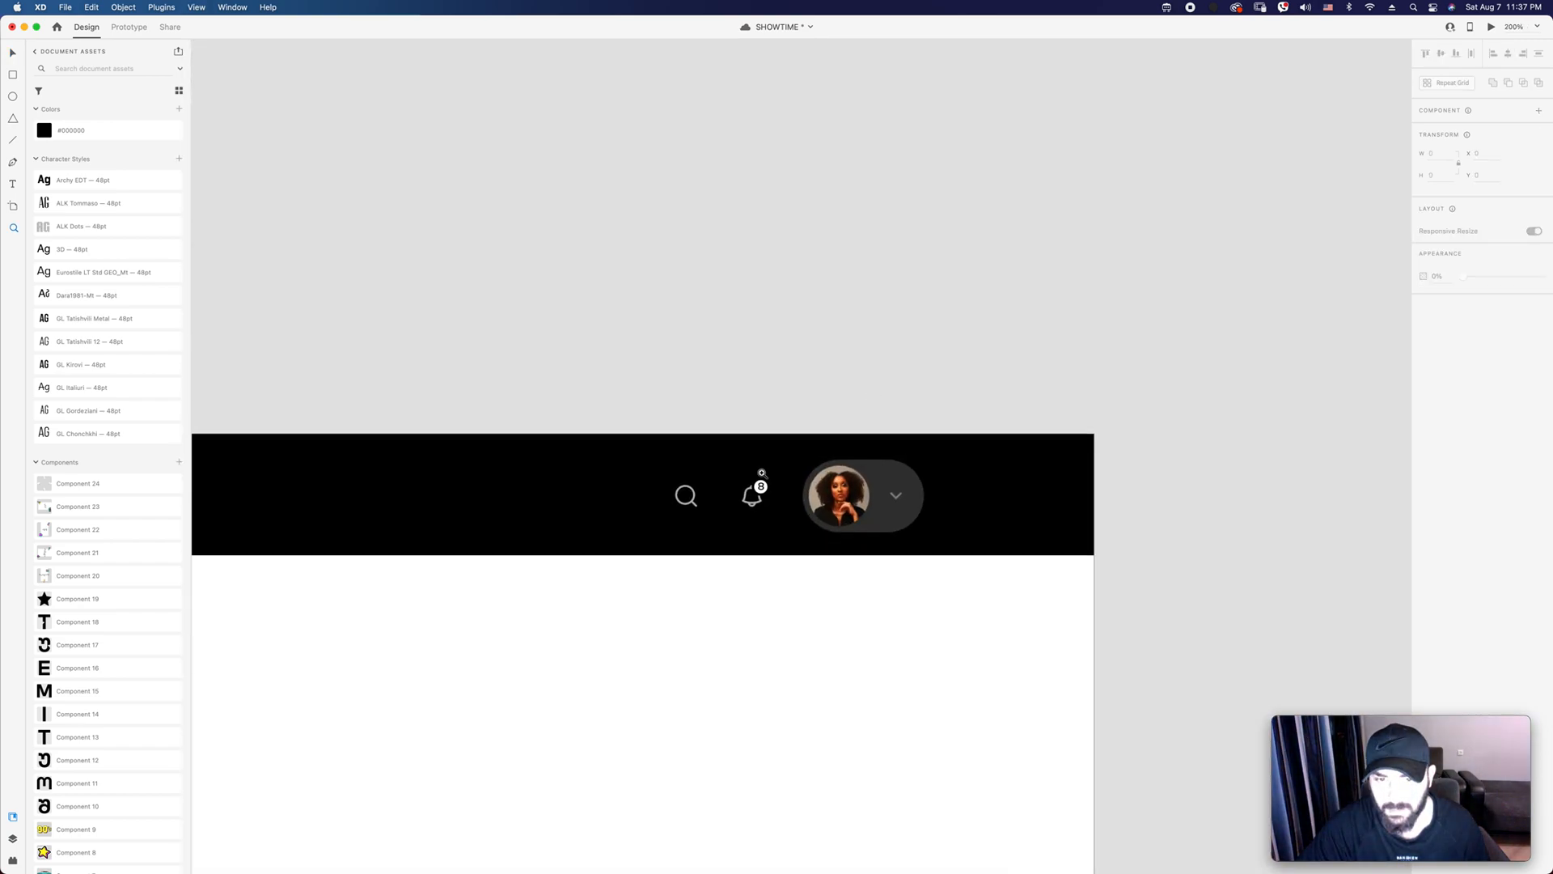
left_click_drag(725, 460, 786, 526)
left_click(870, 398)
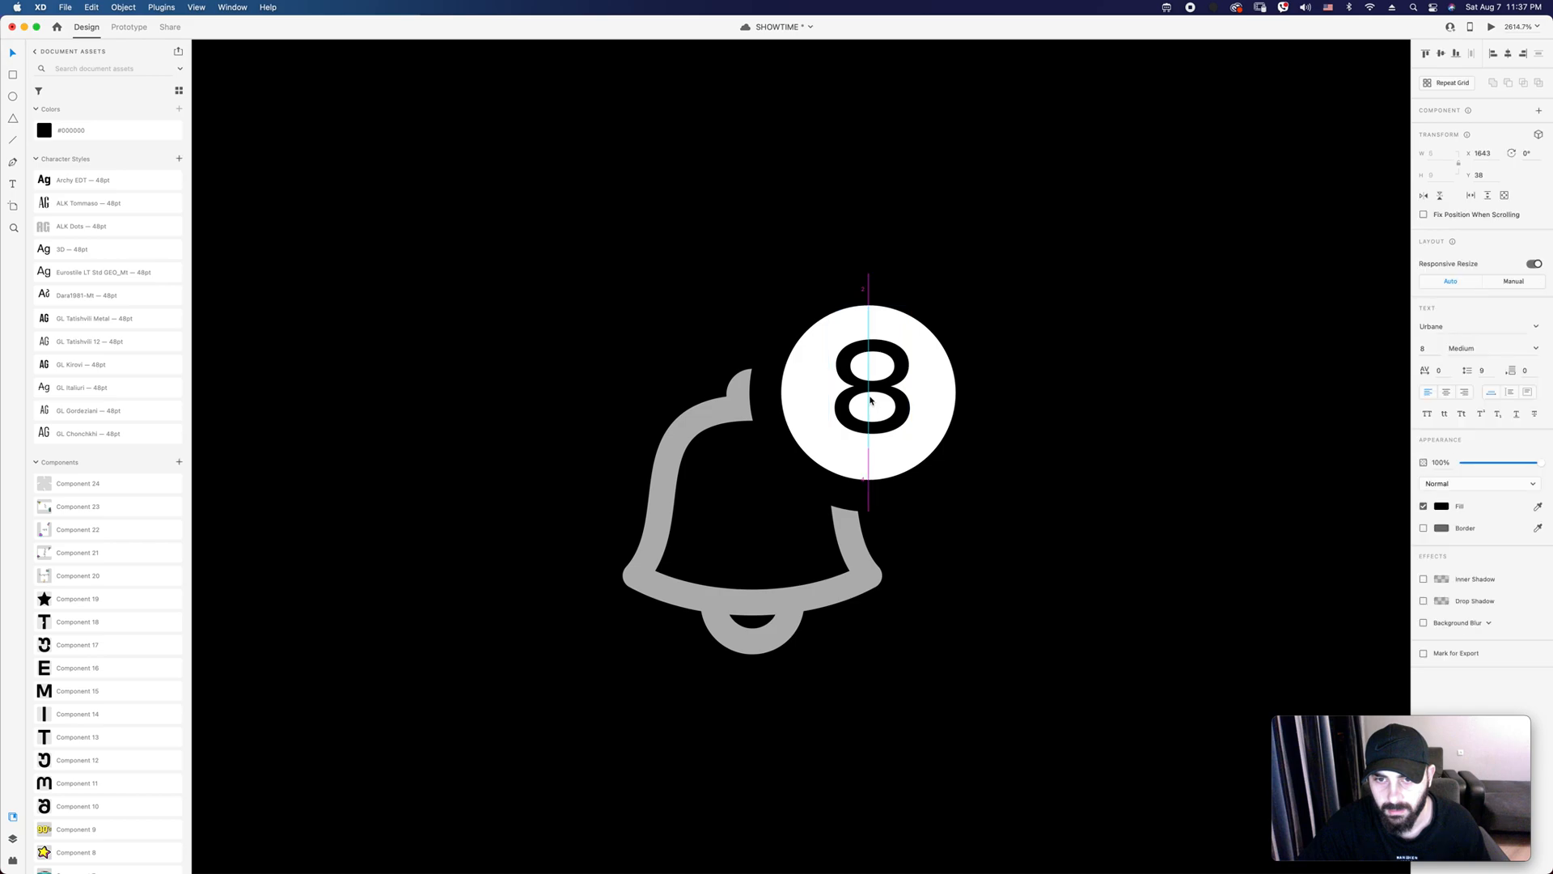
left_click(869, 401)
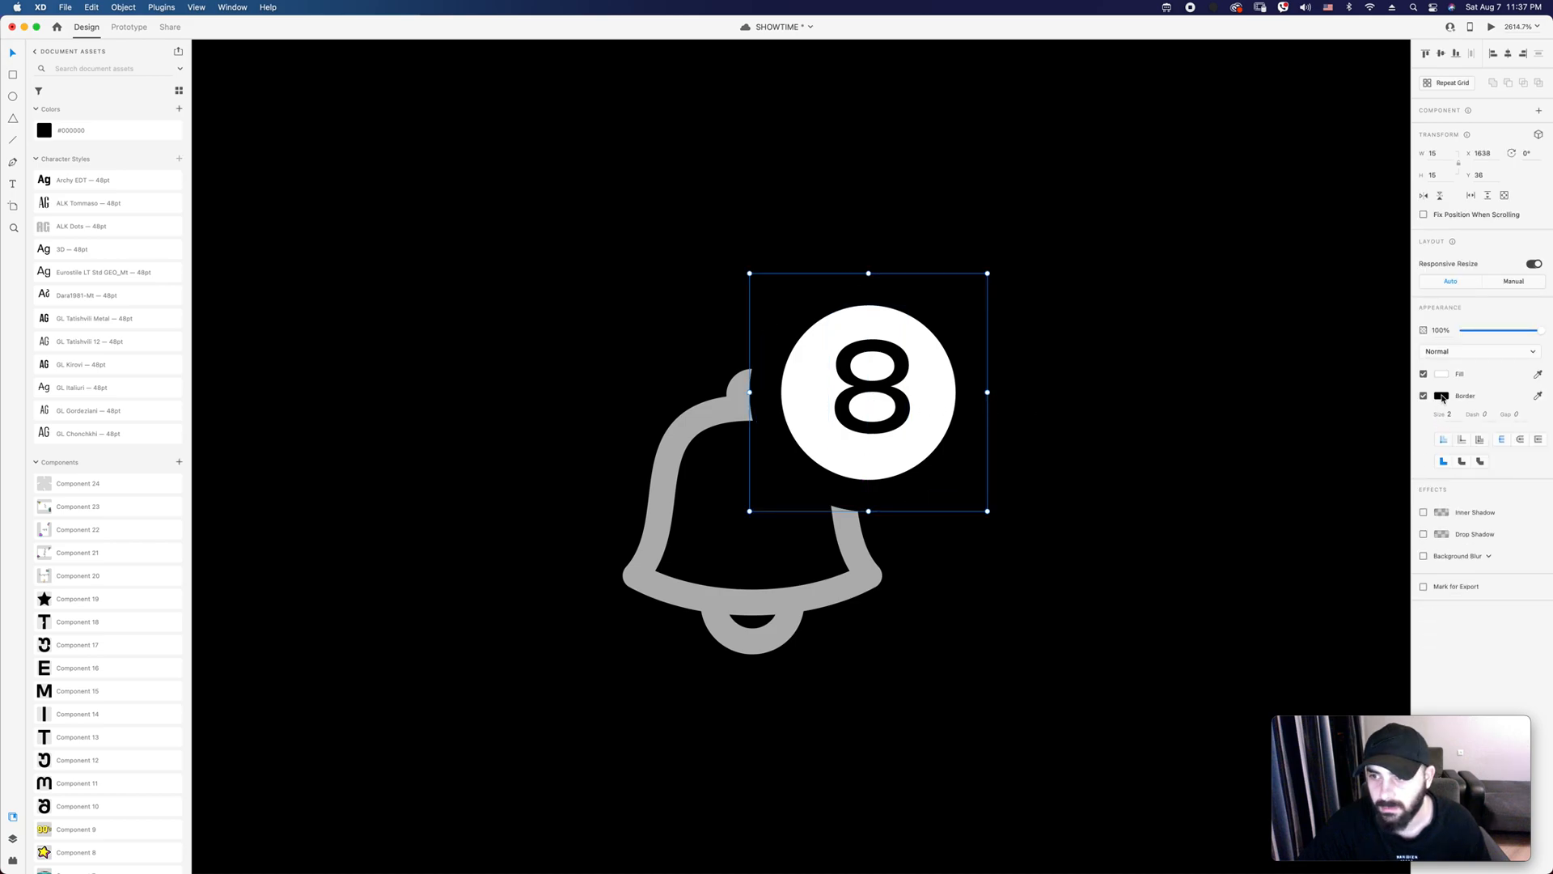
left_click(1441, 397)
left_click(1402, 368)
left_click(1367, 345)
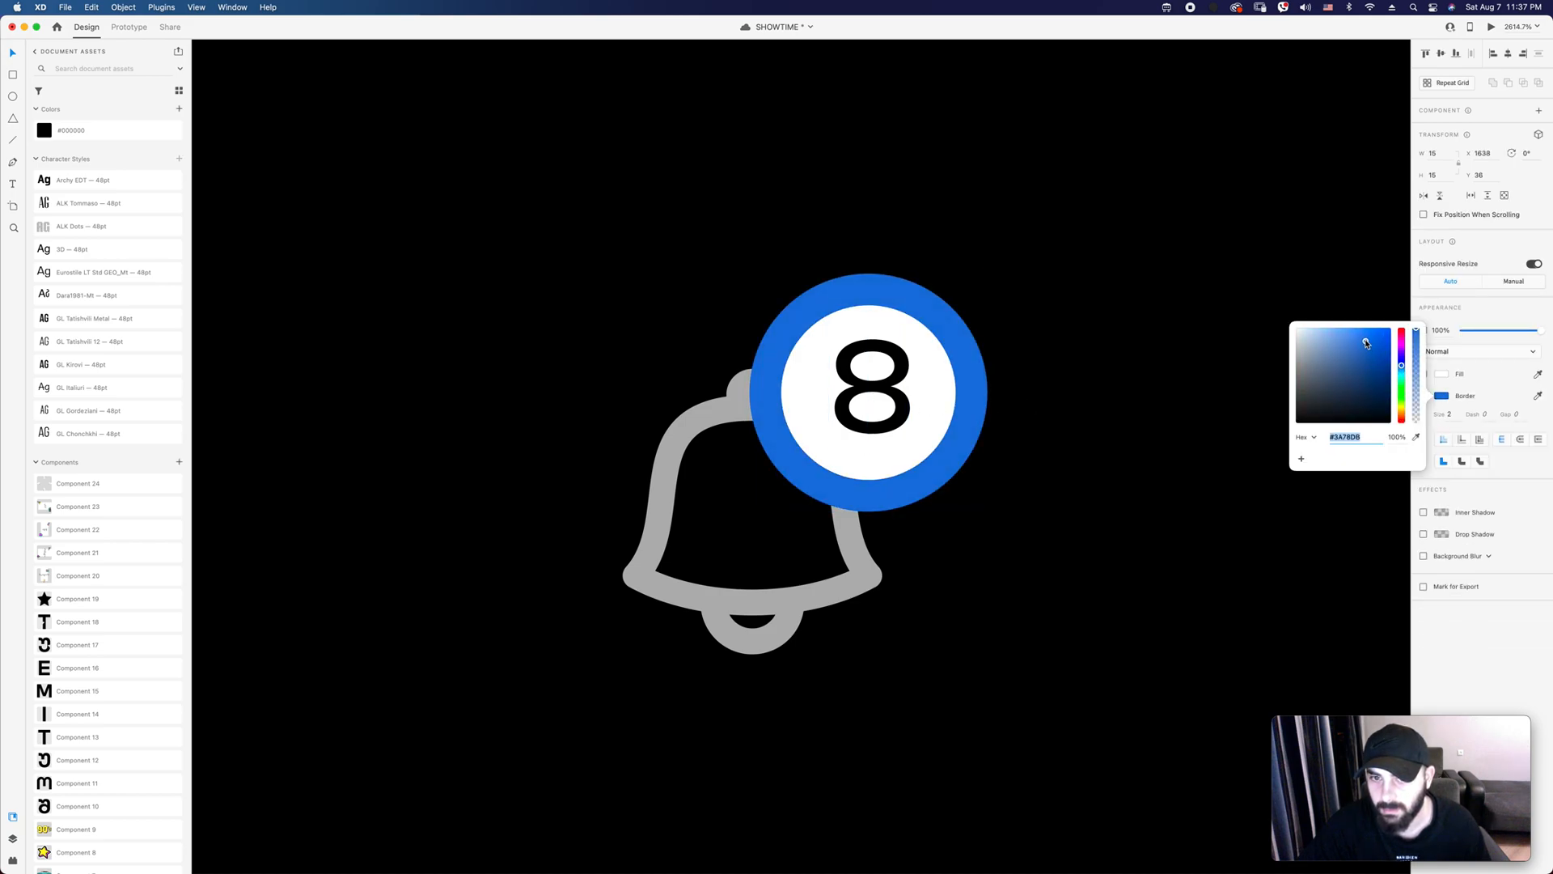
key("Escape")
key("super+z")
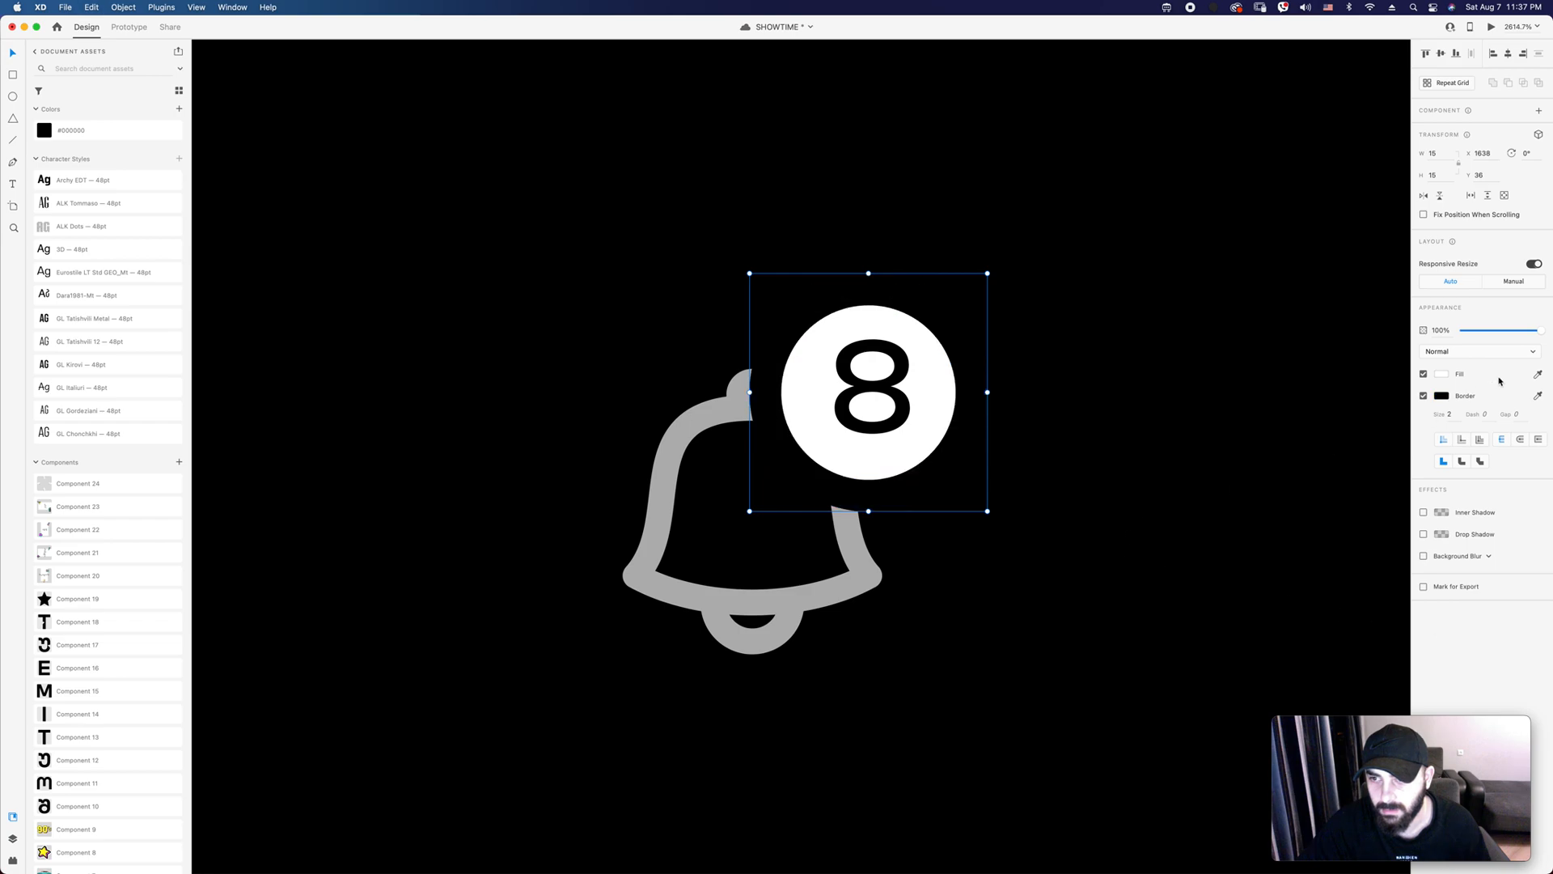
Step: Change the badge circle's fill to yellow and check the result in the header at 100% zoom
left_click(1441, 374)
left_click(1381, 328)
left_click(1349, 317)
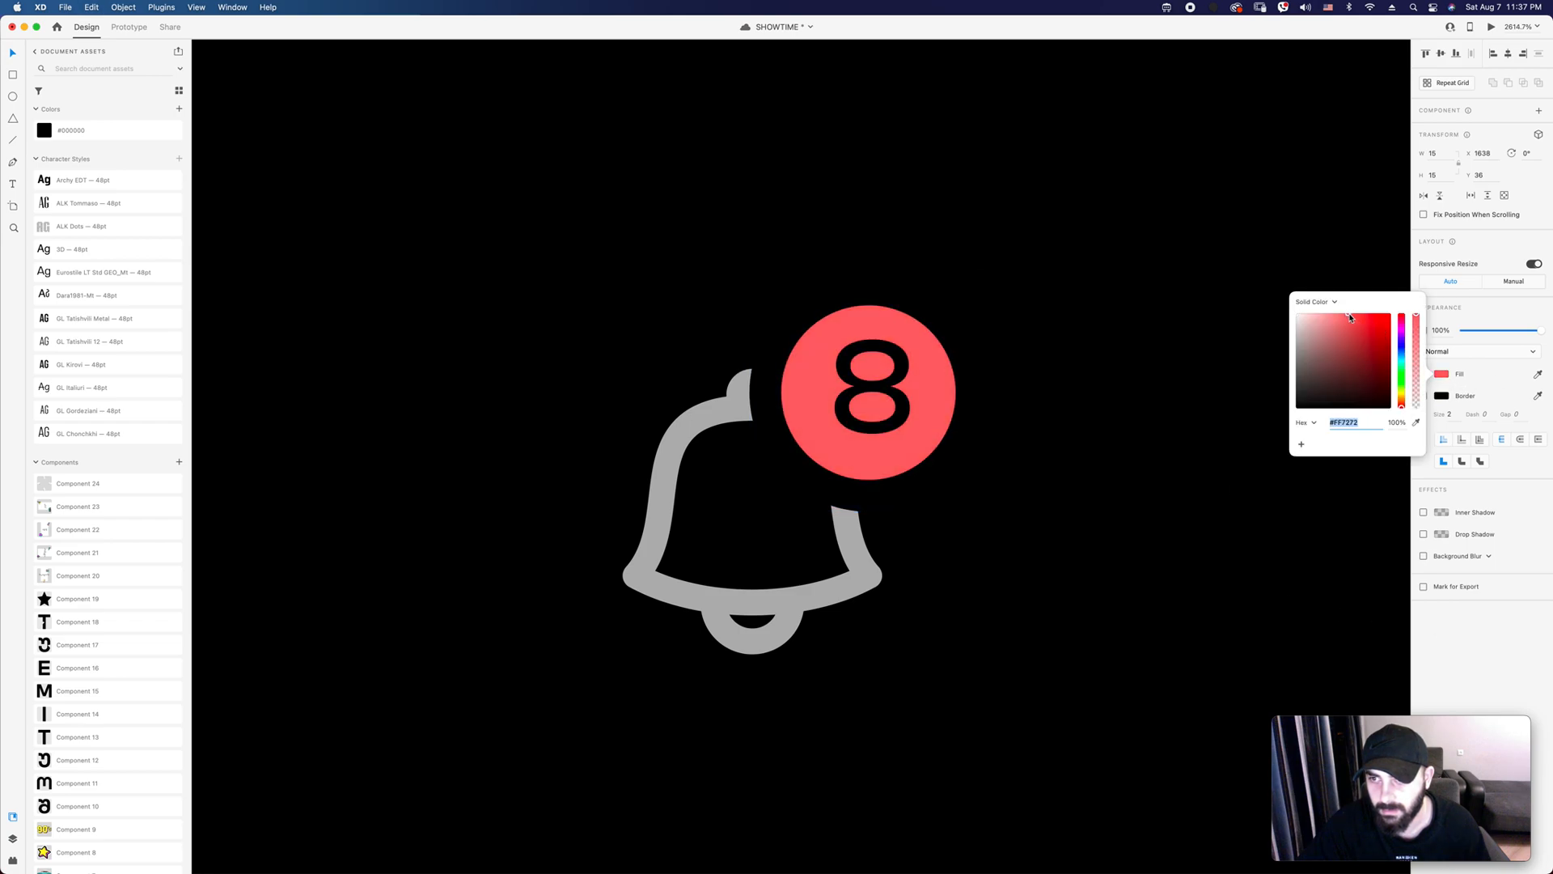
left_click_drag(1396, 387, 1402, 399)
left_click_drag(1360, 334, 1361, 310)
key("Escape")
key("super+1")
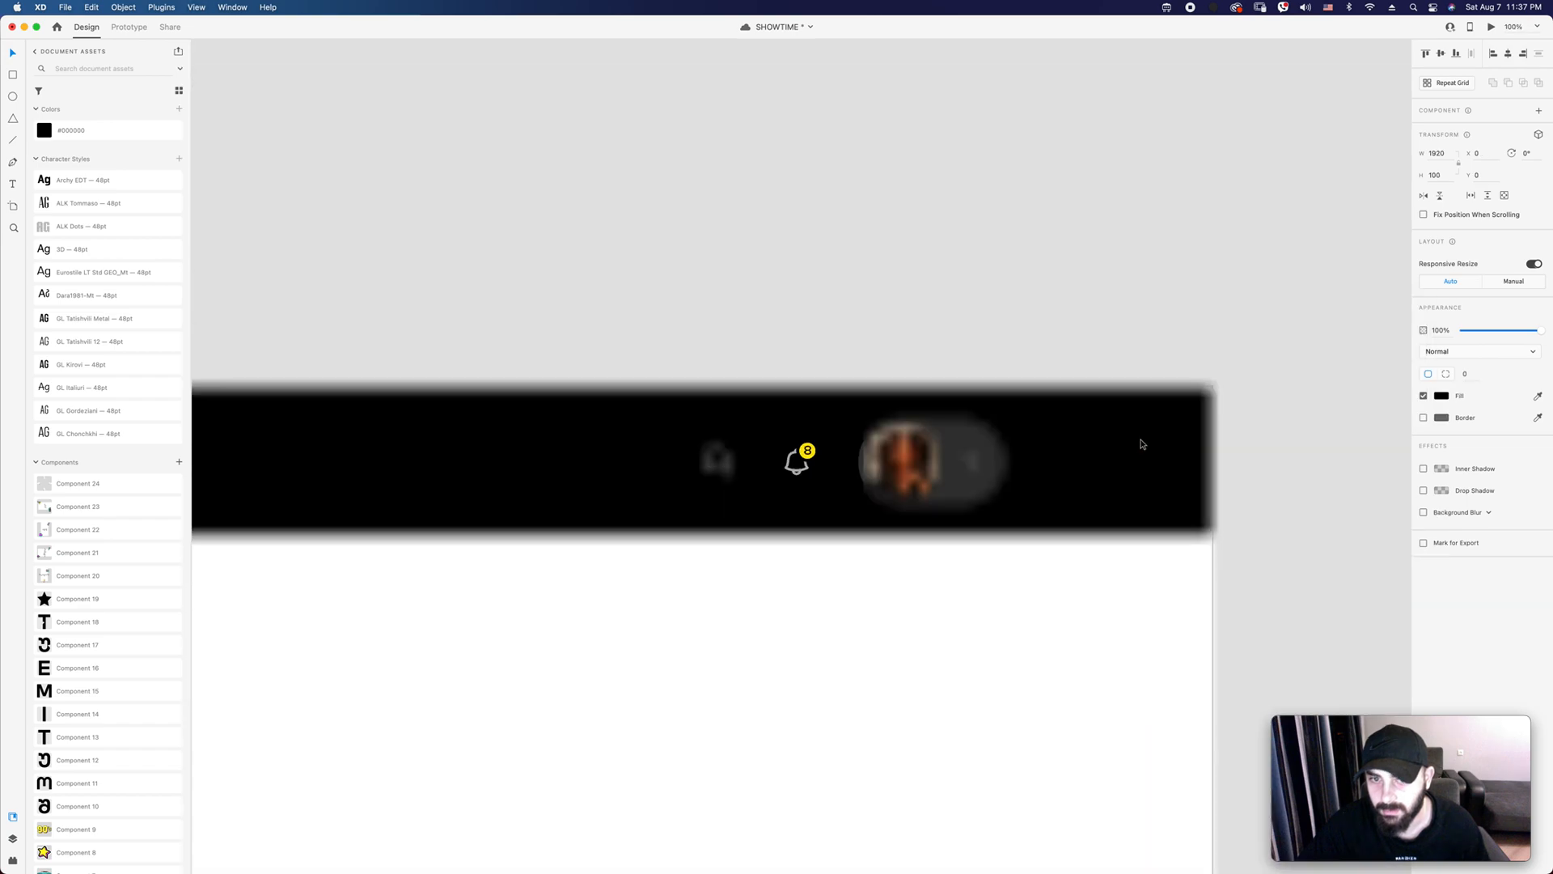
key("Escape")
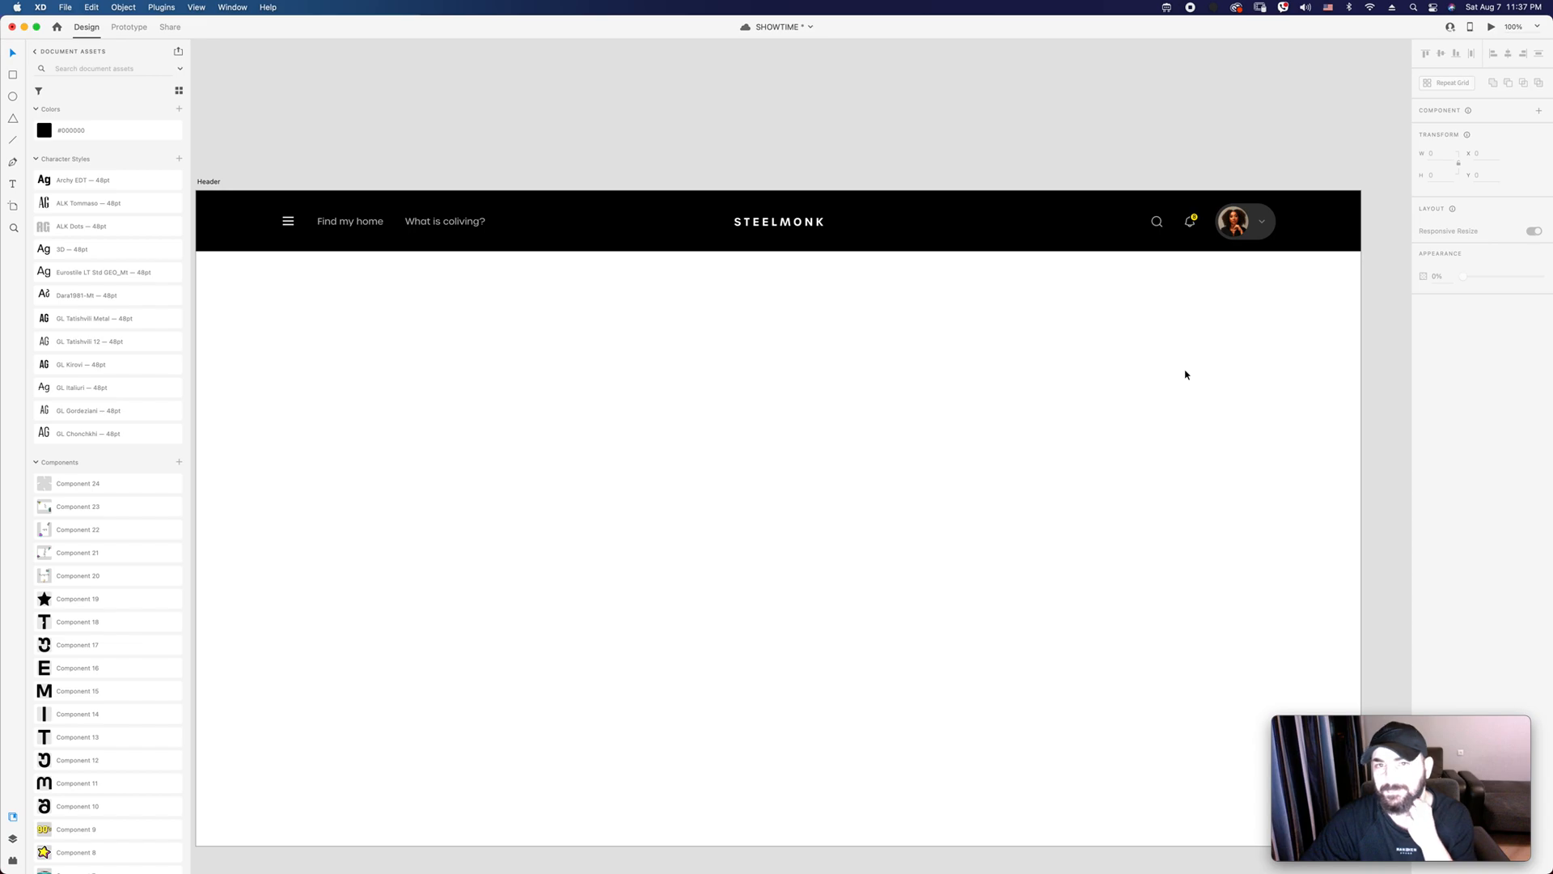
Step: Convert the black bar and all the header elements into a single component
scroll(1181, 380, "down", 3)
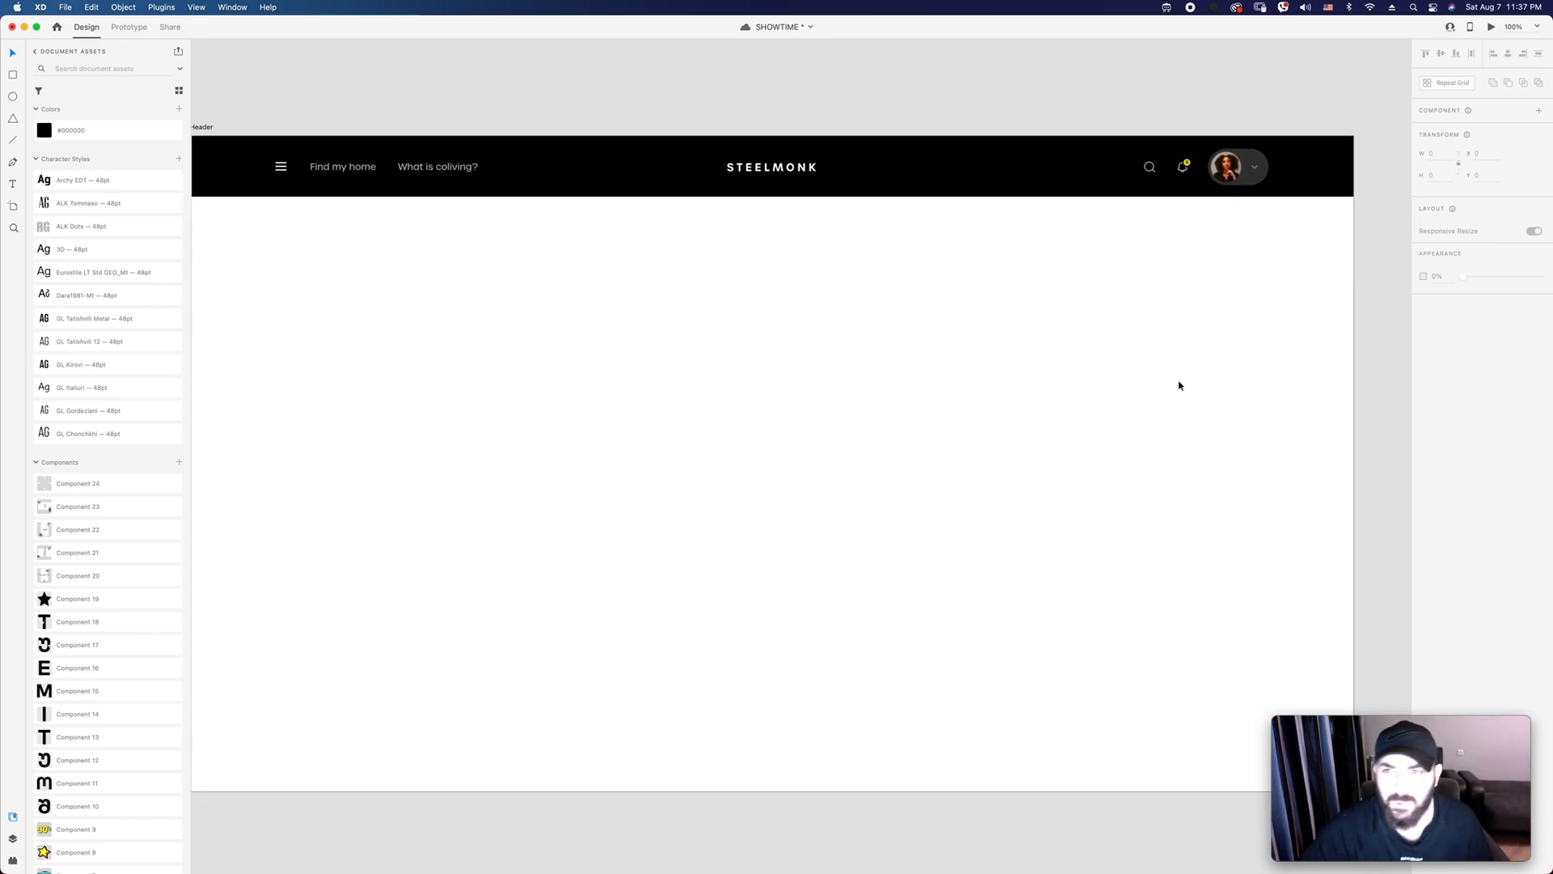
scroll(1177, 376, "left", 2)
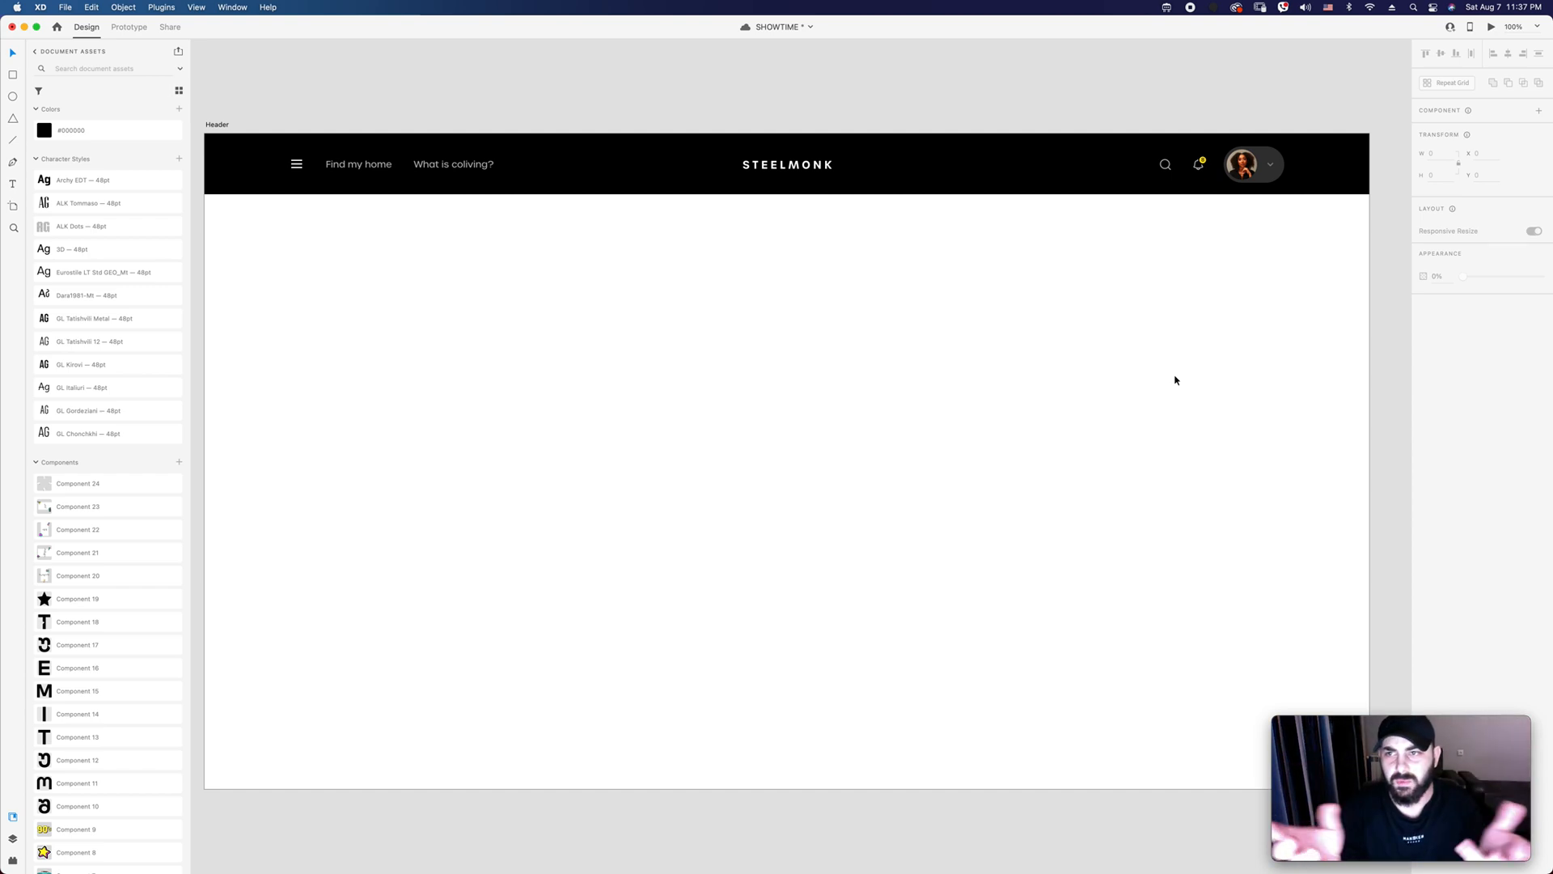
left_click_drag(1374, 233, 256, 153)
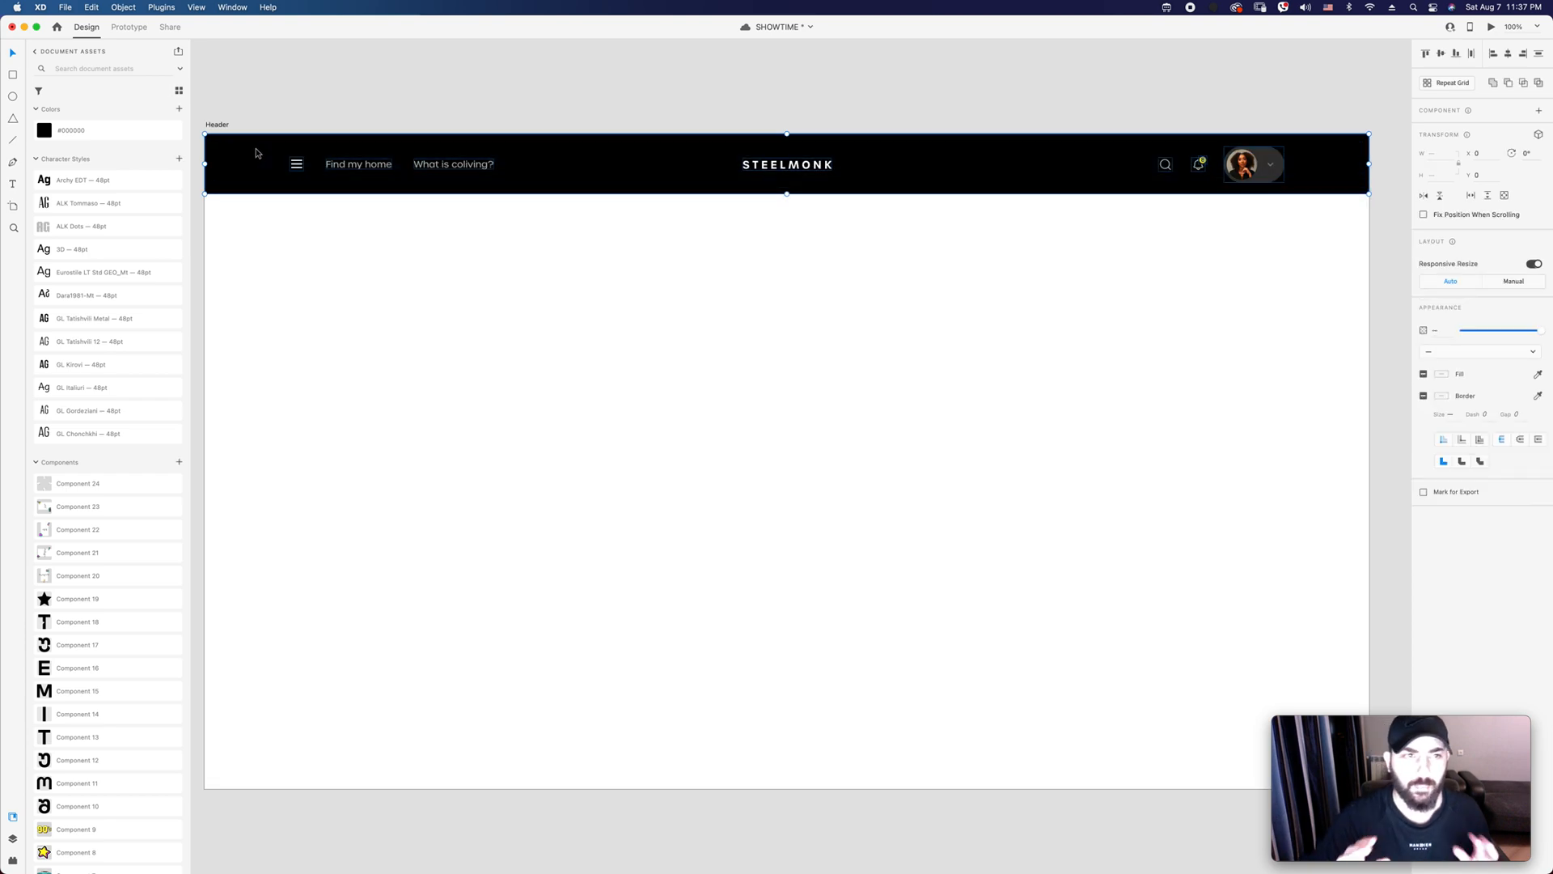
right_click(255, 153)
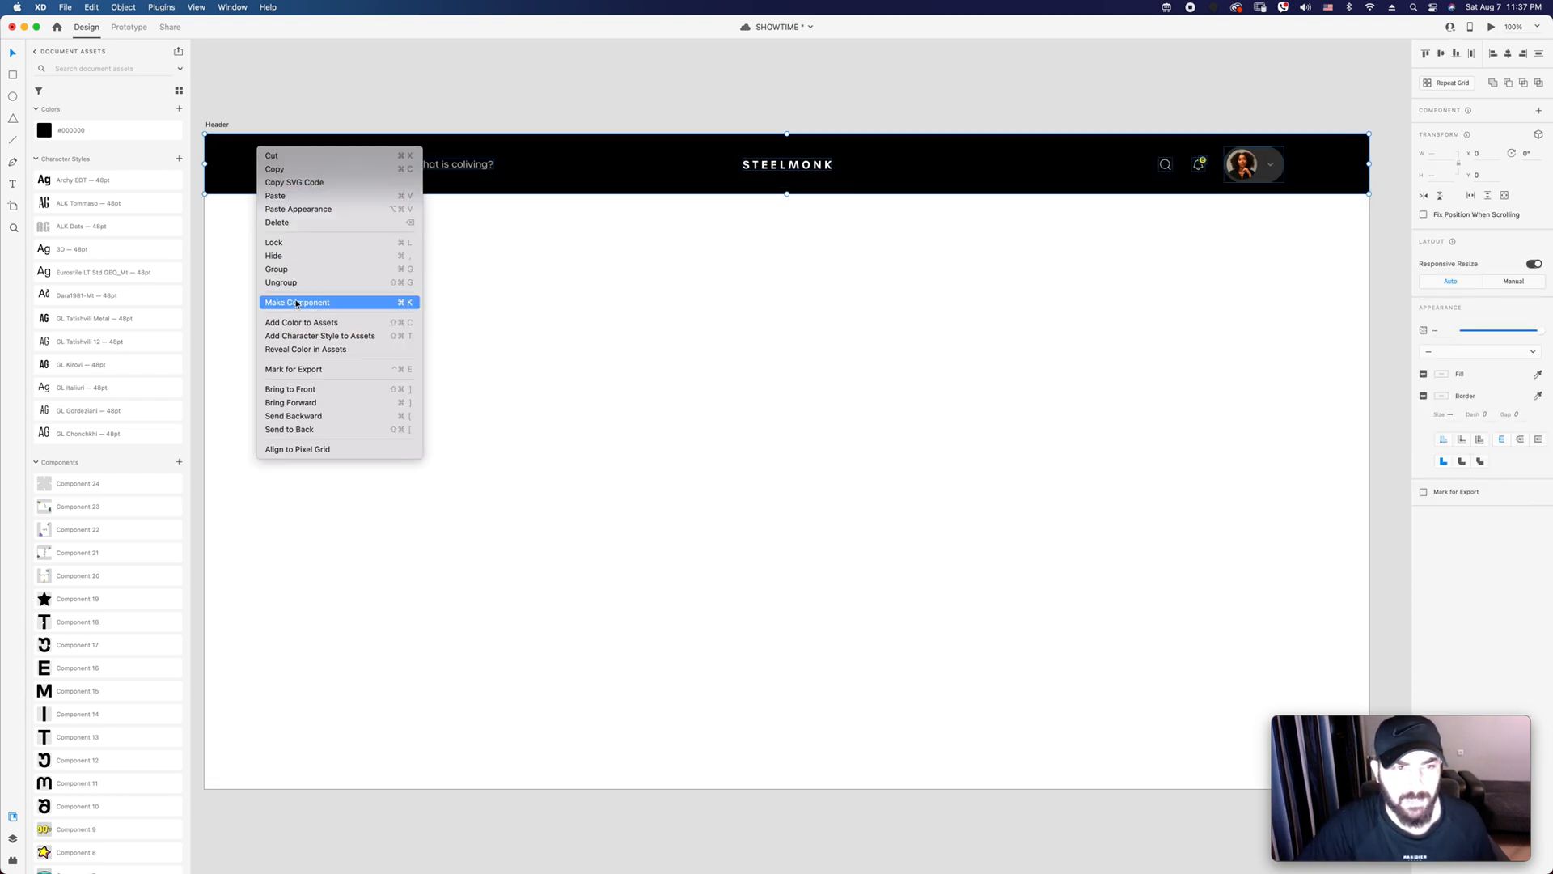
left_click(408, 306)
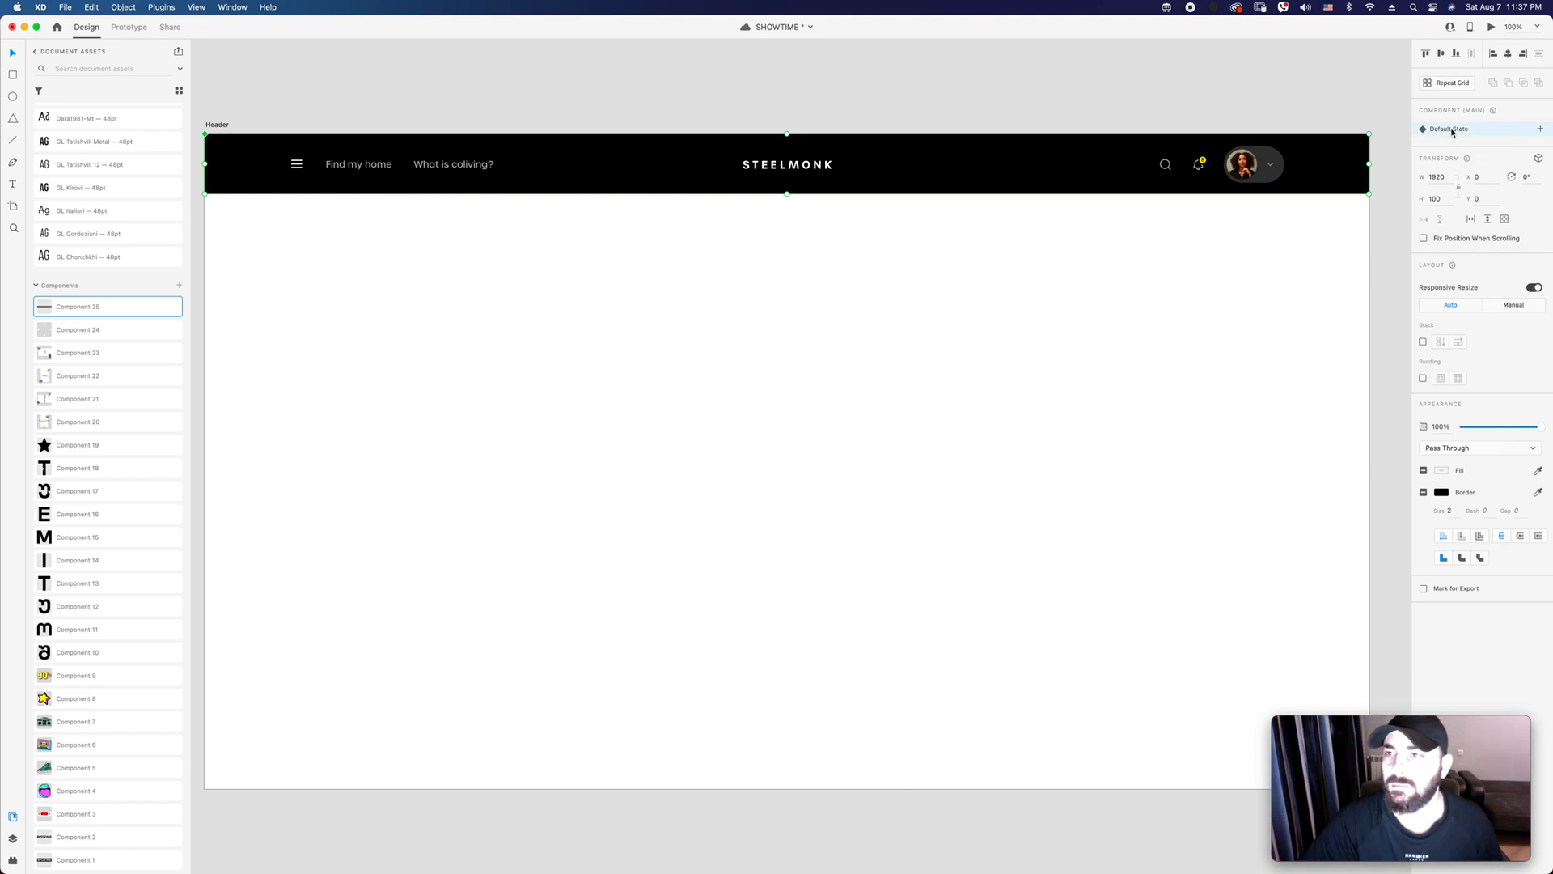
Step: Add an iPhone X, XS, 11 Pro artboard beside the Header artboard and move it farther away to widen the gap
scroll(1140, 282, "left", 1)
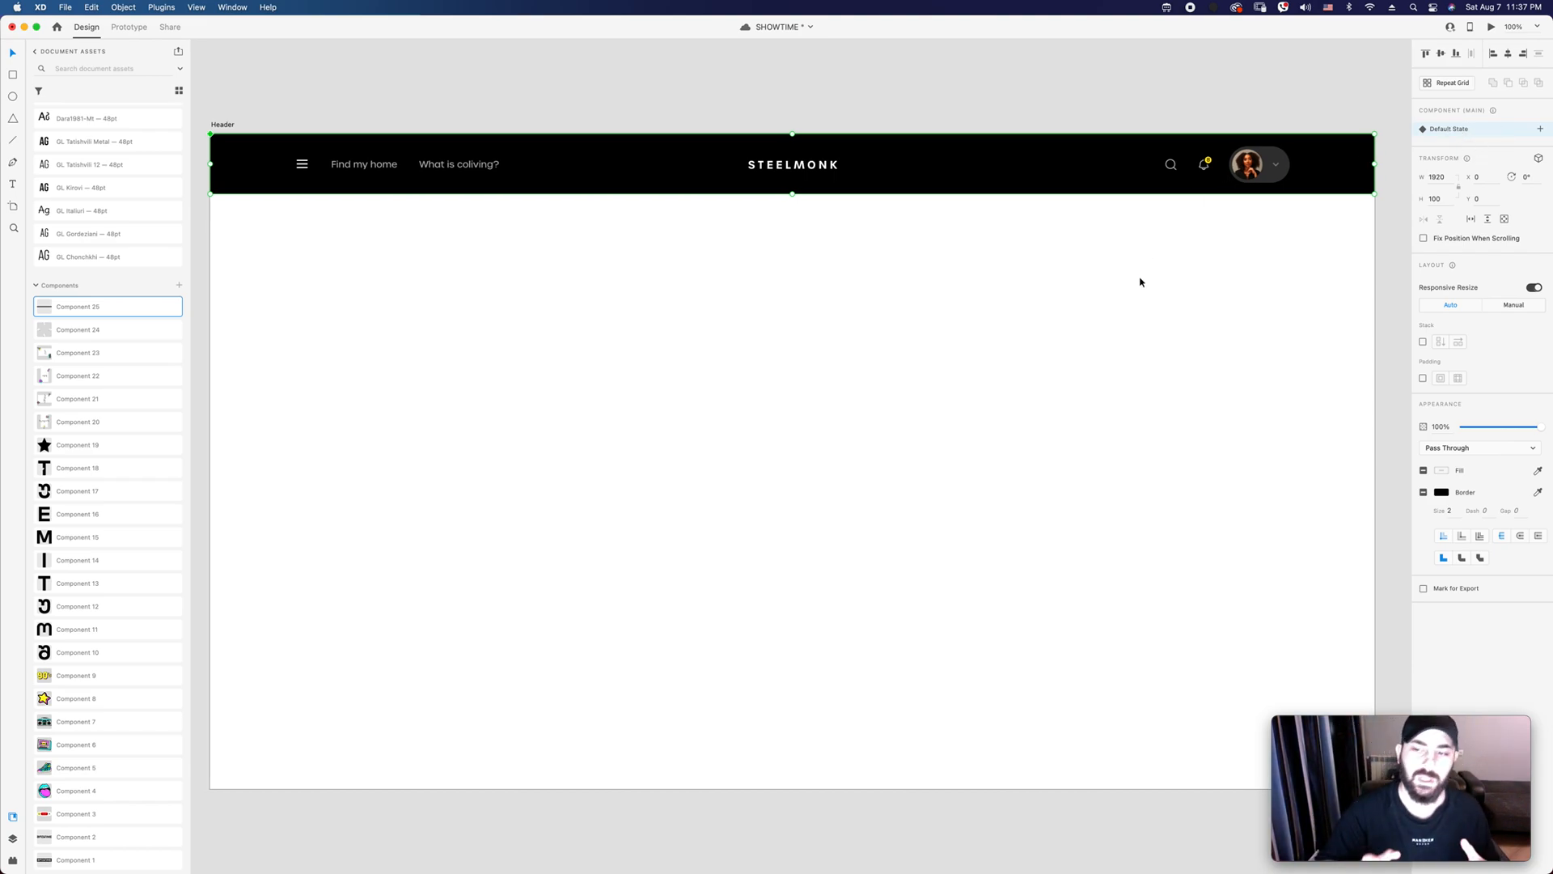
left_click_drag(1141, 281, 800, 289)
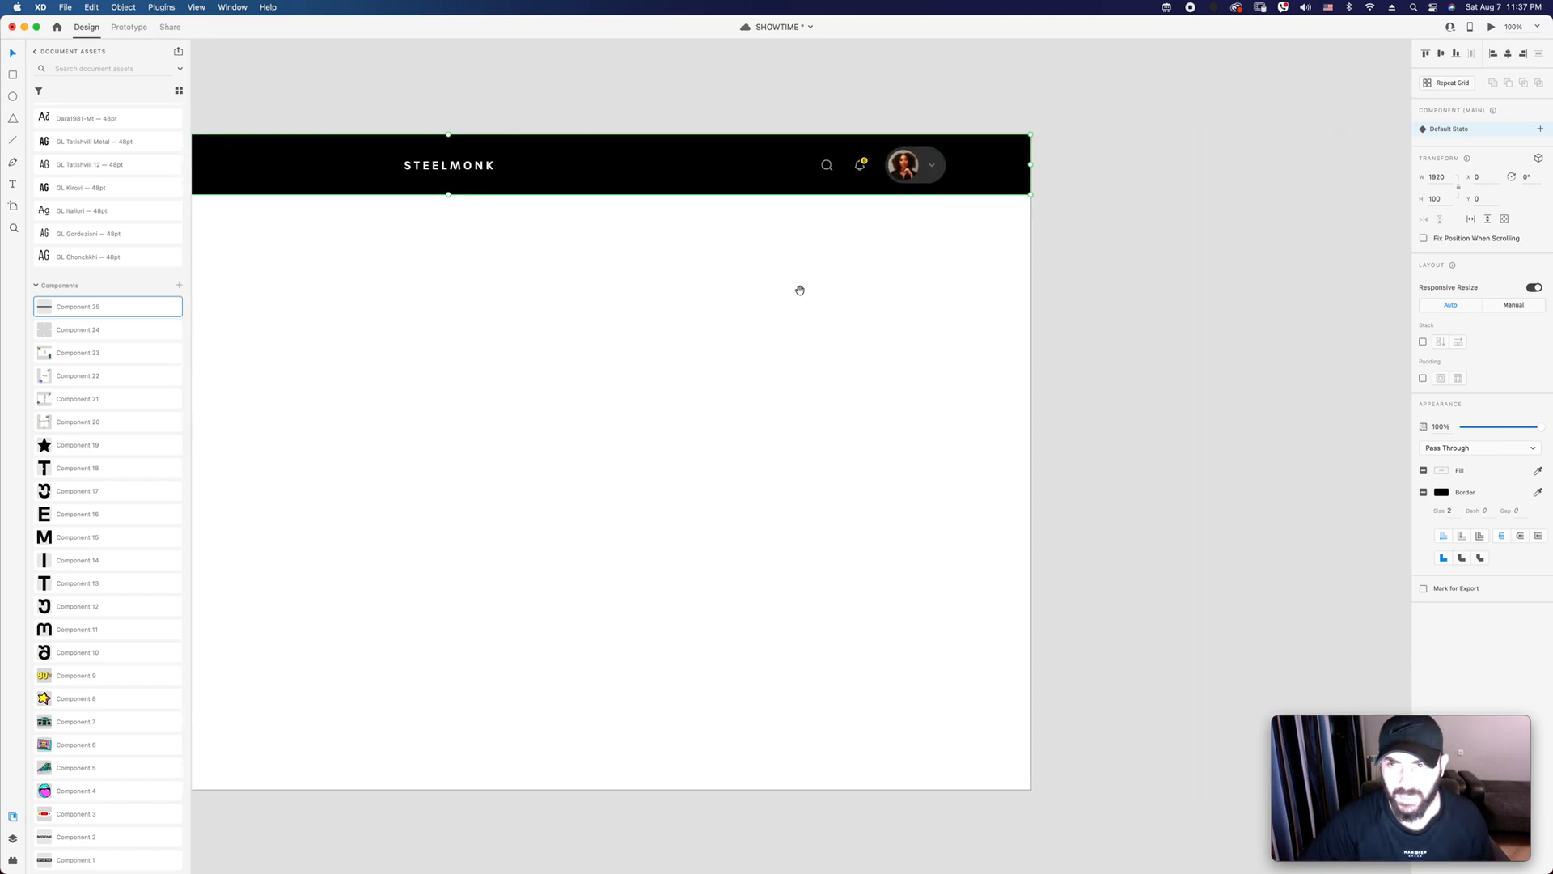
key("super+minus")
scroll(799, 295, "down", 3)
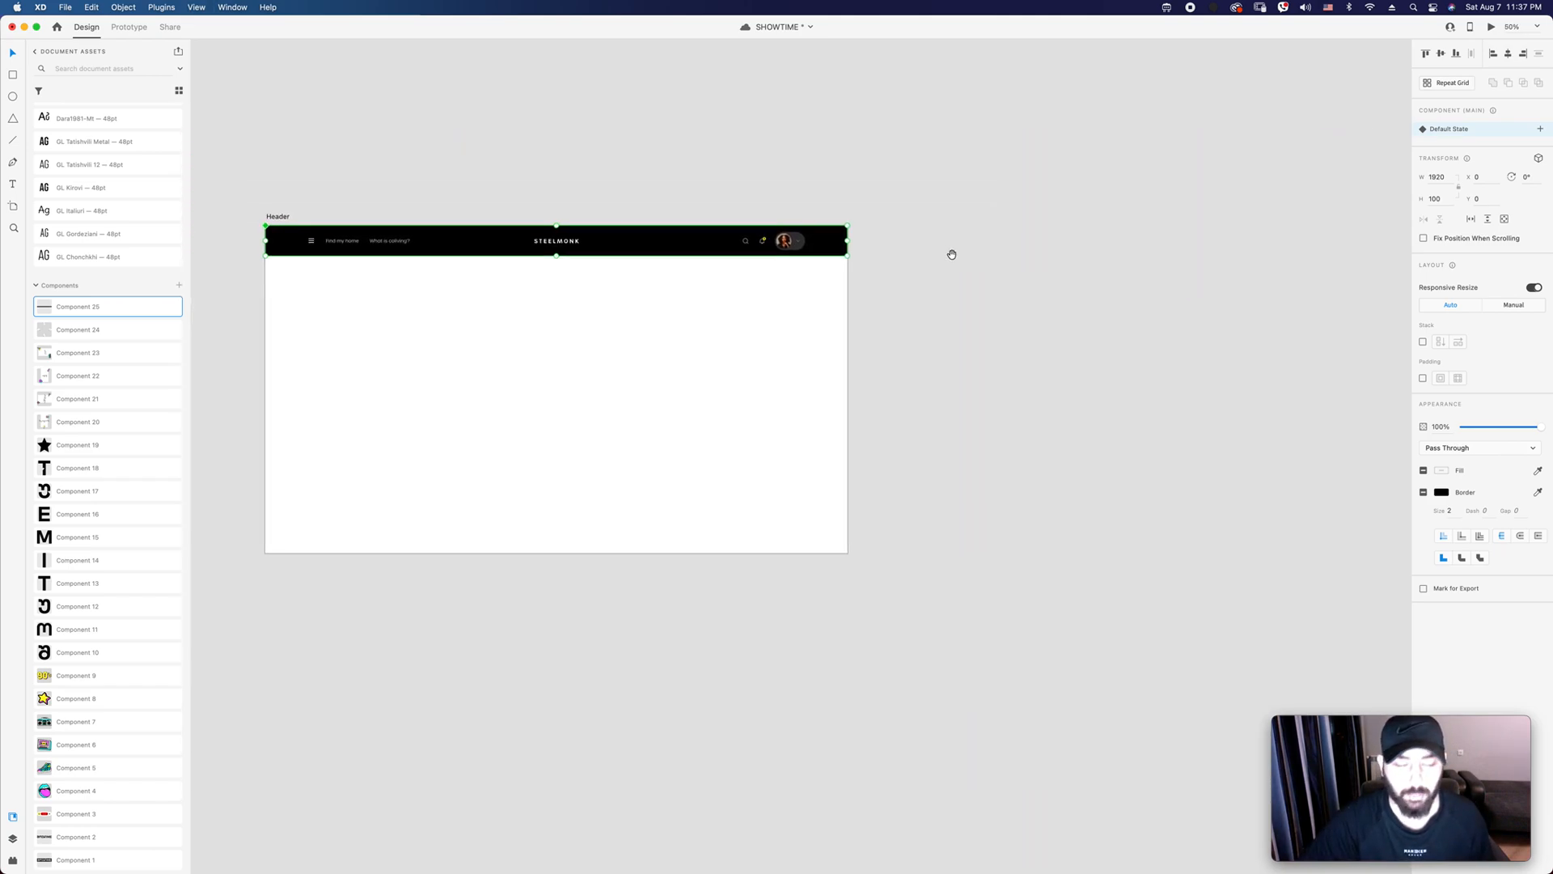
key("a")
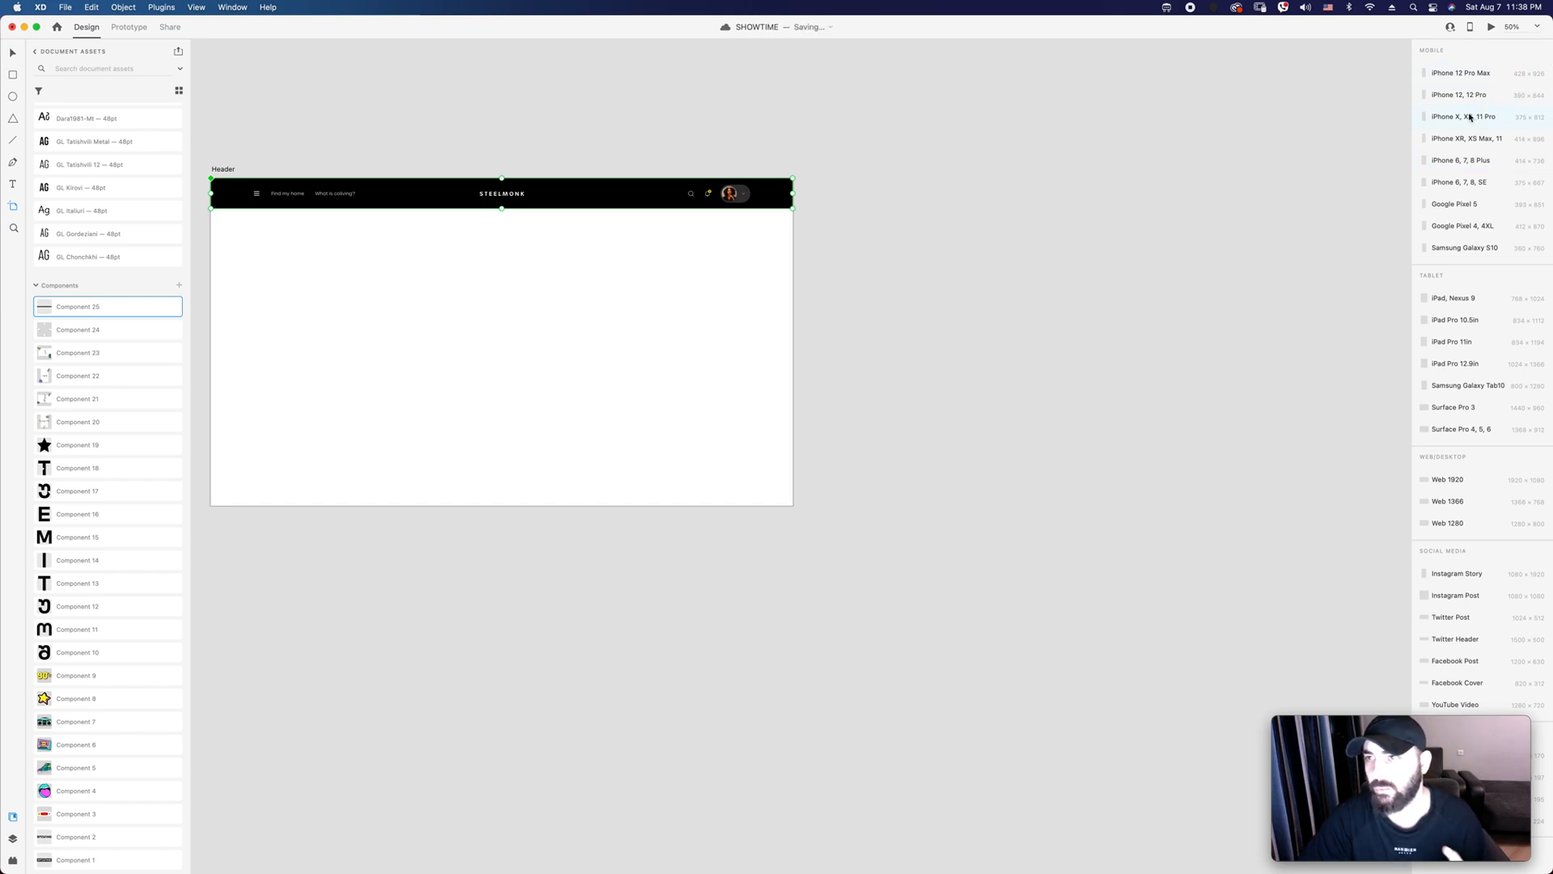
left_click(1465, 116)
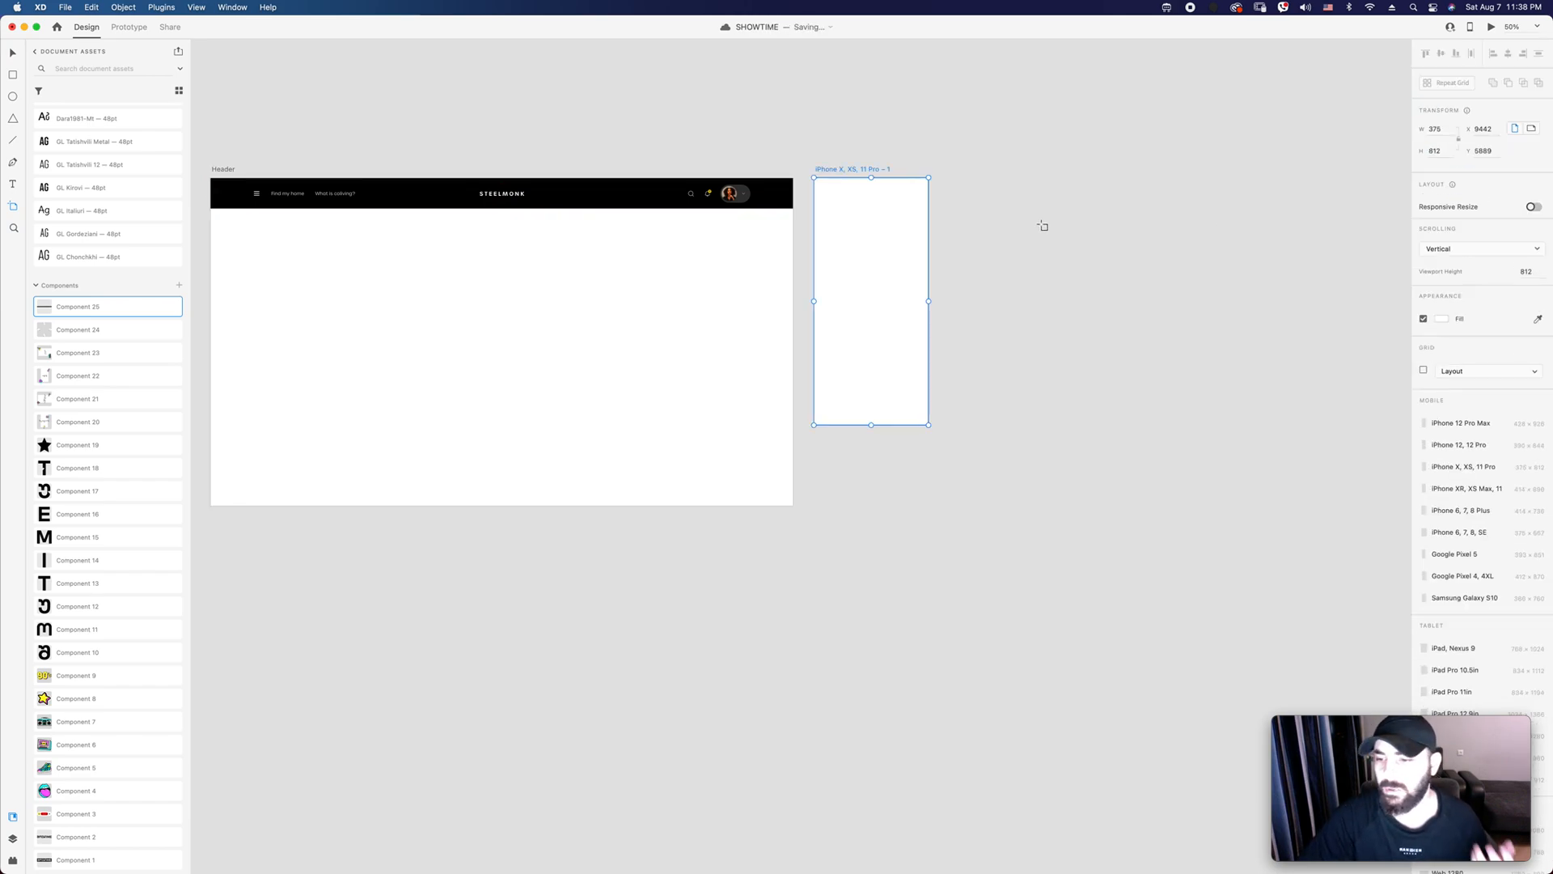
left_click(849, 175)
left_click_drag(849, 175, 909, 176)
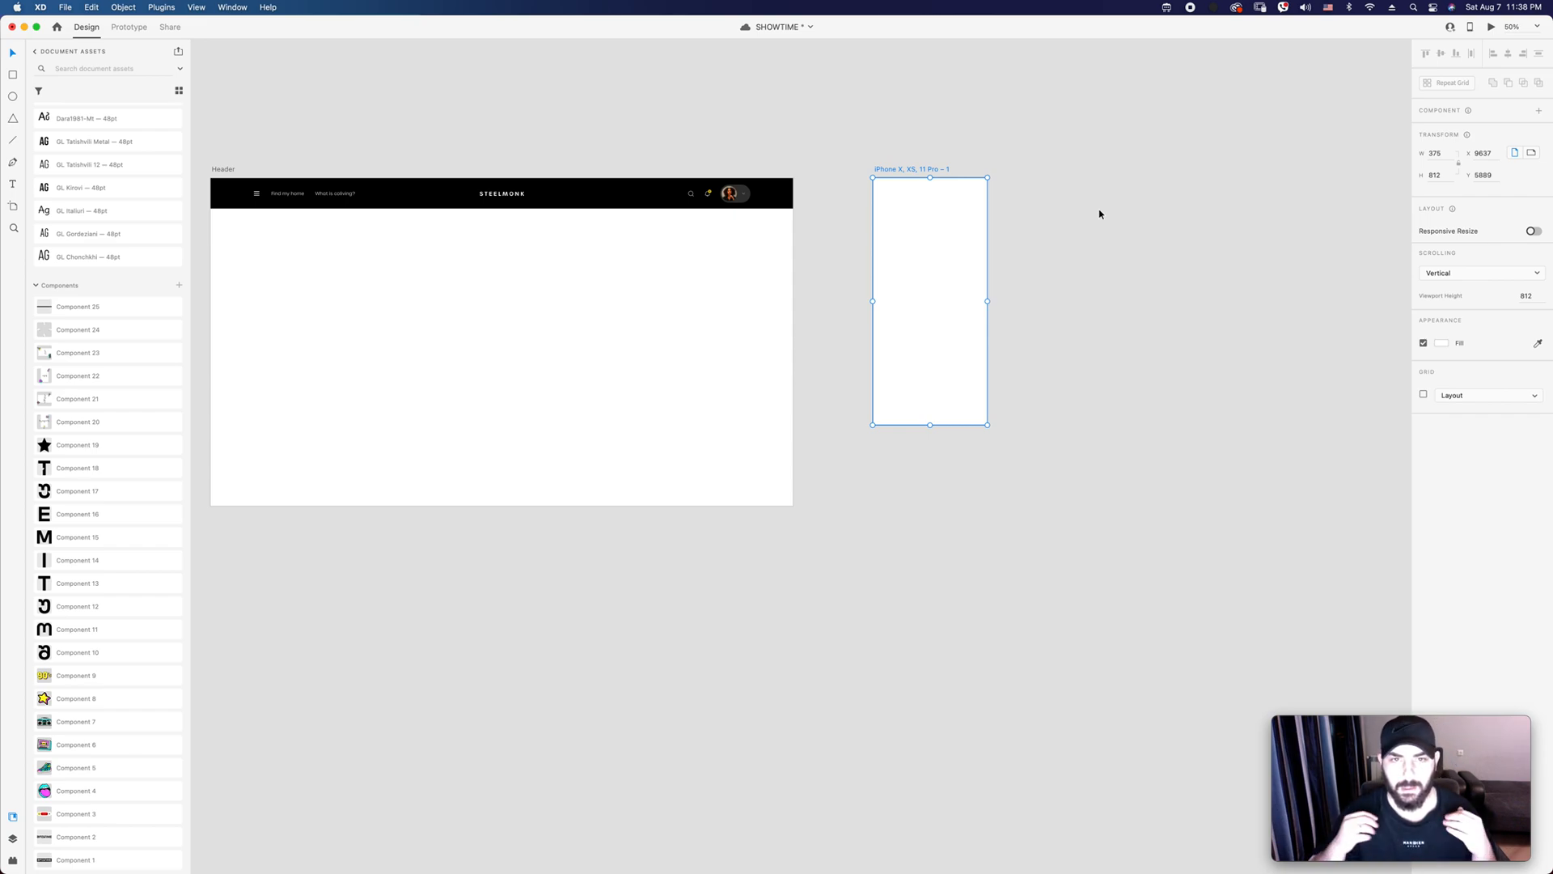
left_click(1099, 214)
left_click(919, 175)
left_click(636, 200)
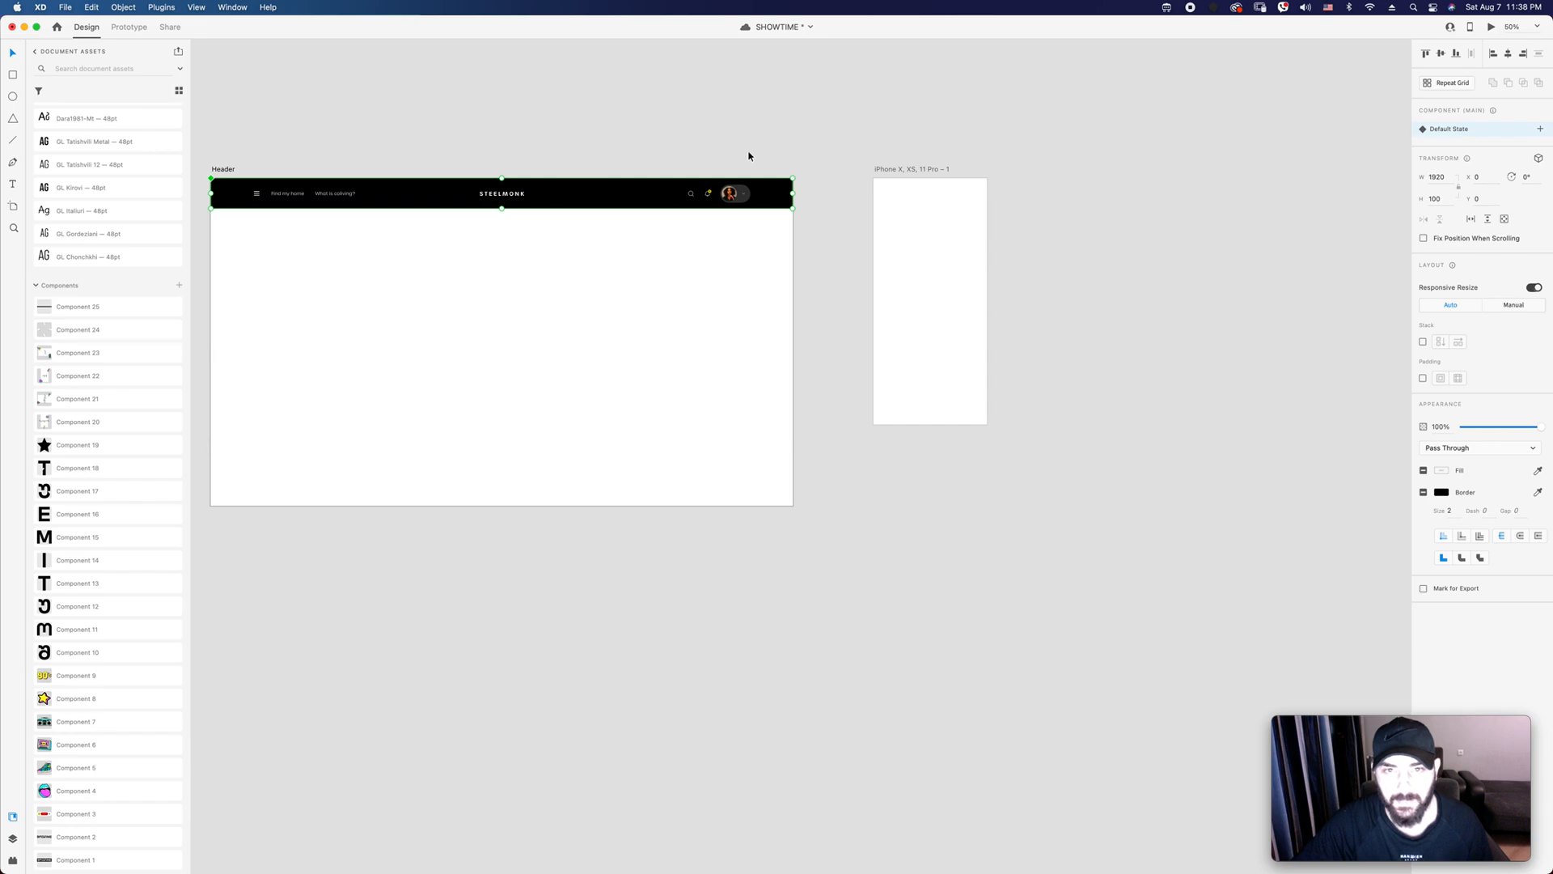
left_click_drag(492, 194, 1099, 185)
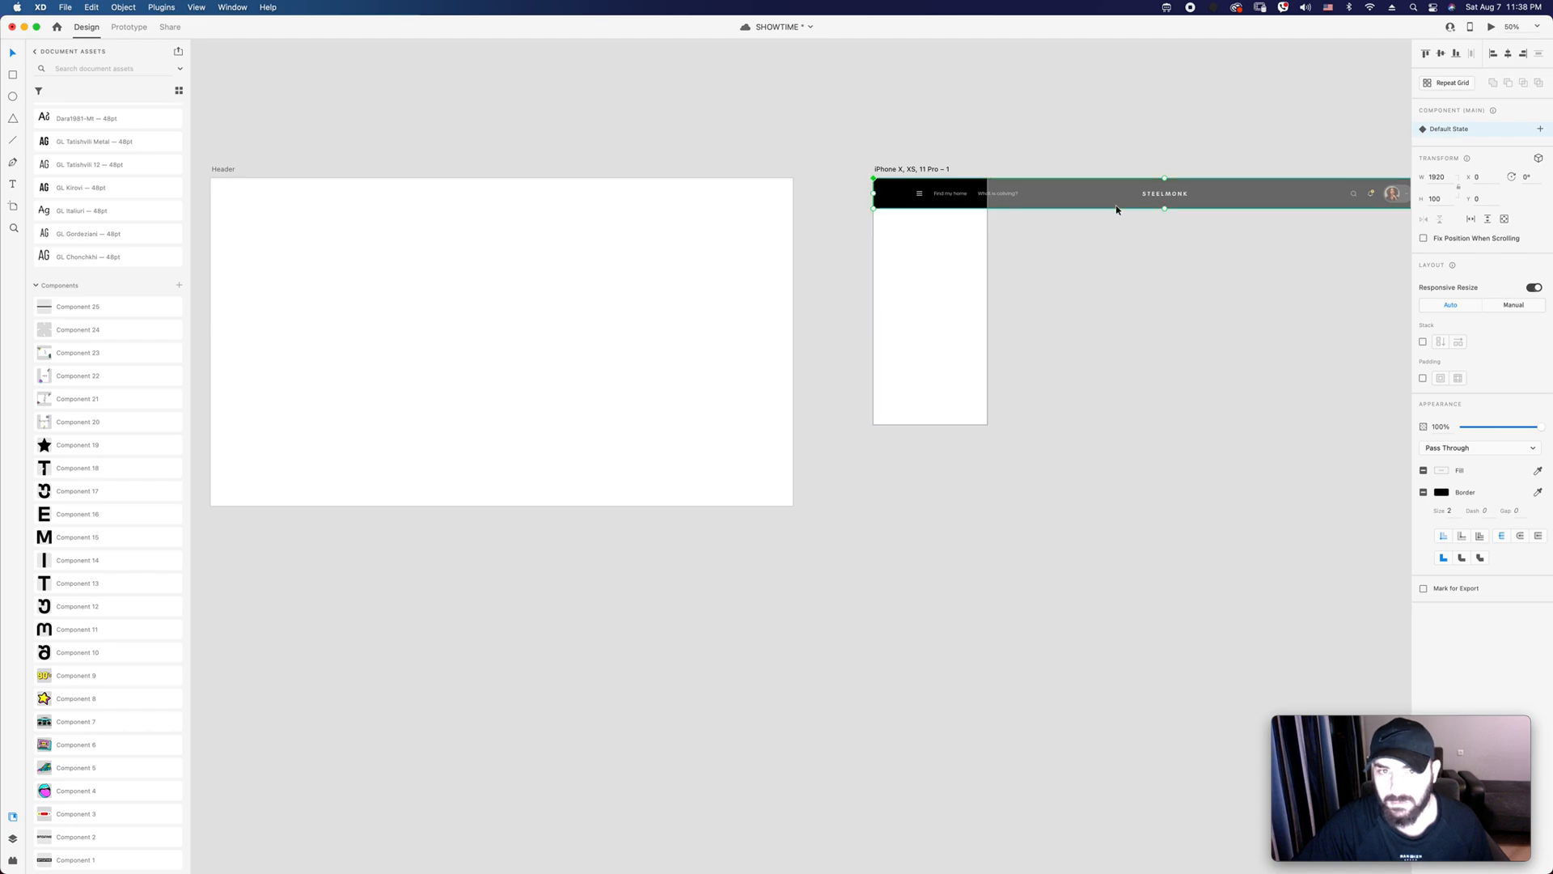
key("super+z")
key("super+z")
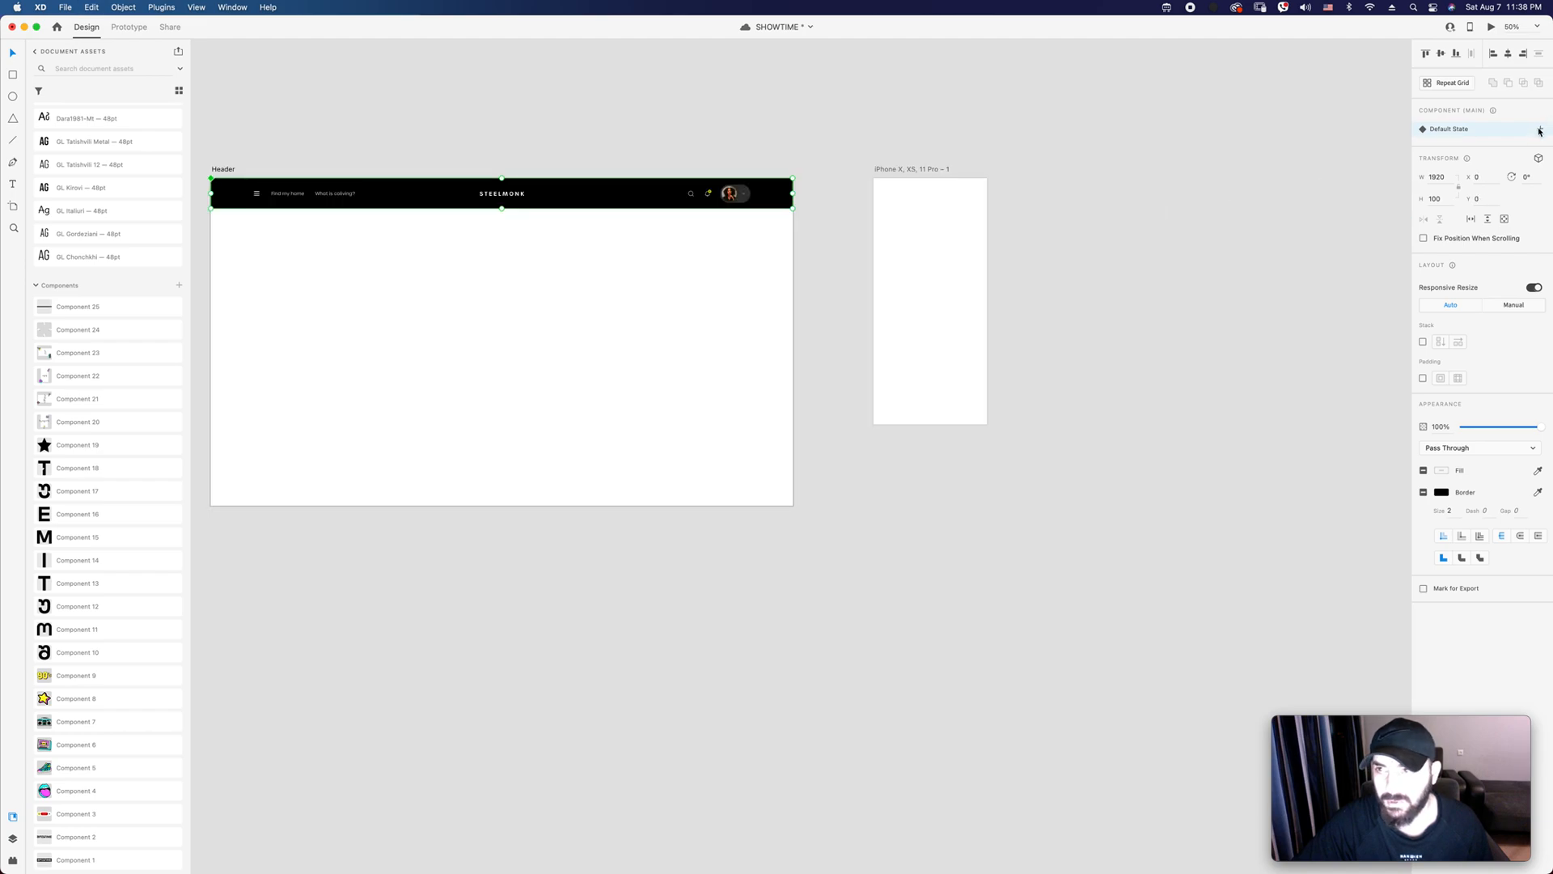
Step: Add a new state named "Mobile Header" to the header component and make it the active state
left_click(1541, 134)
left_click(1448, 136)
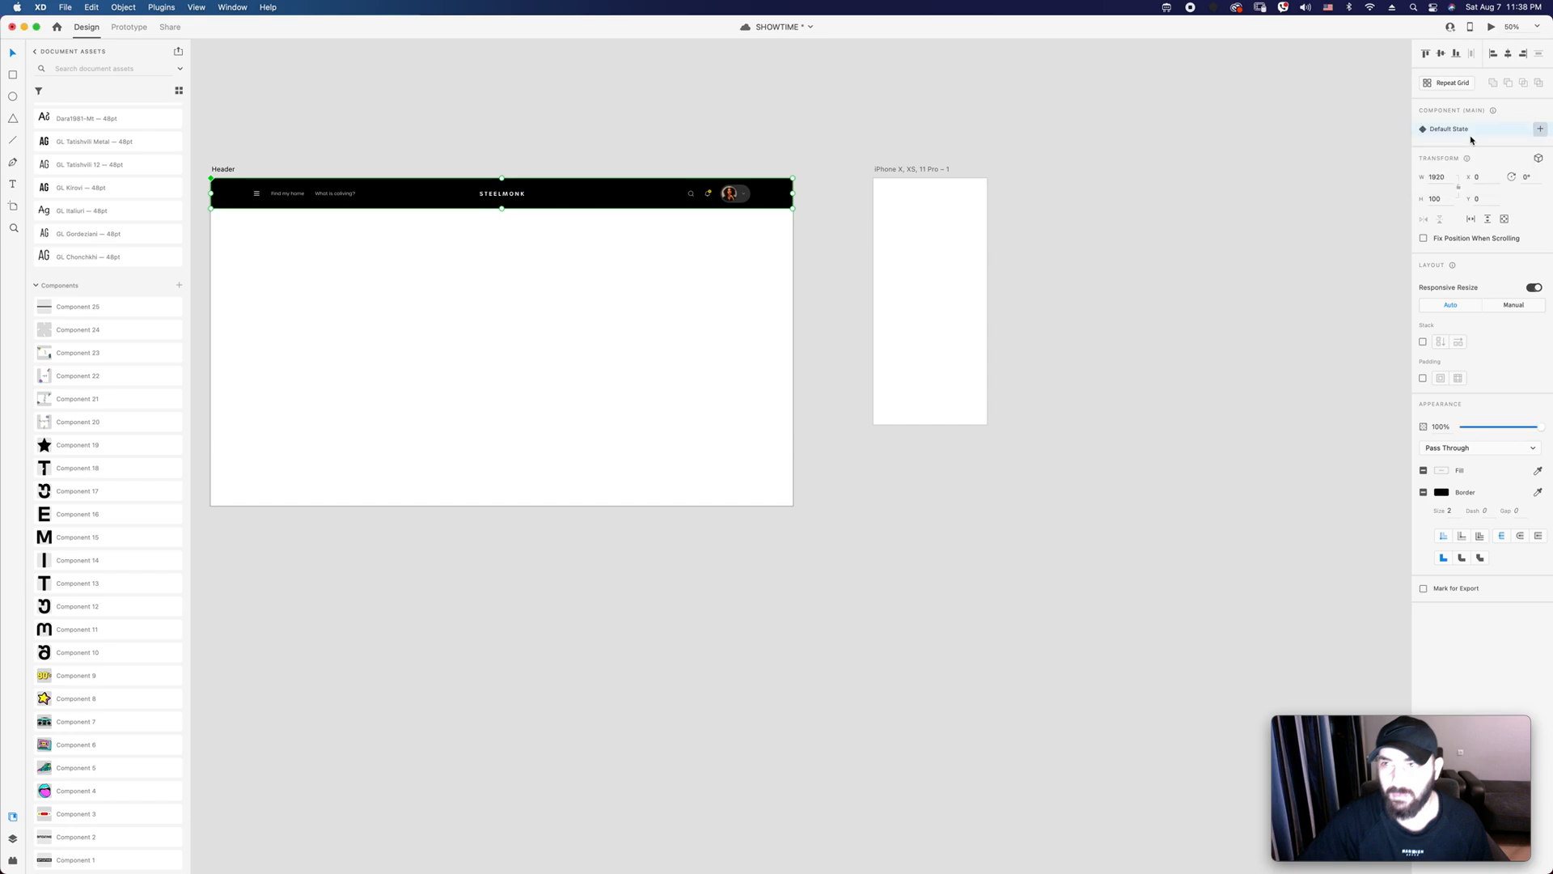
type("Mobile H")
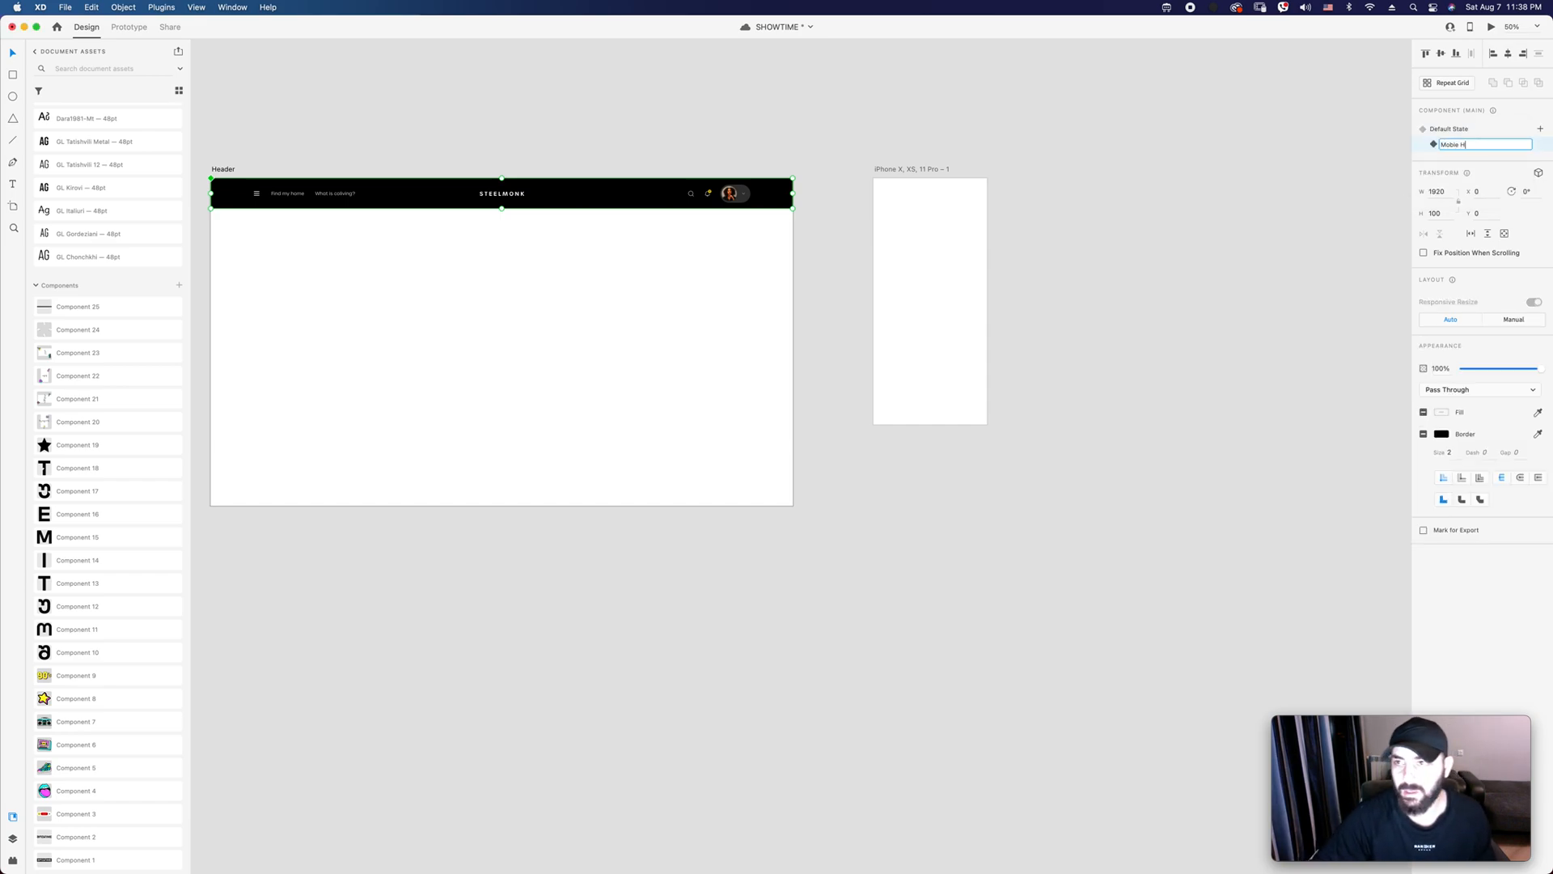
type("eader")
key("Return")
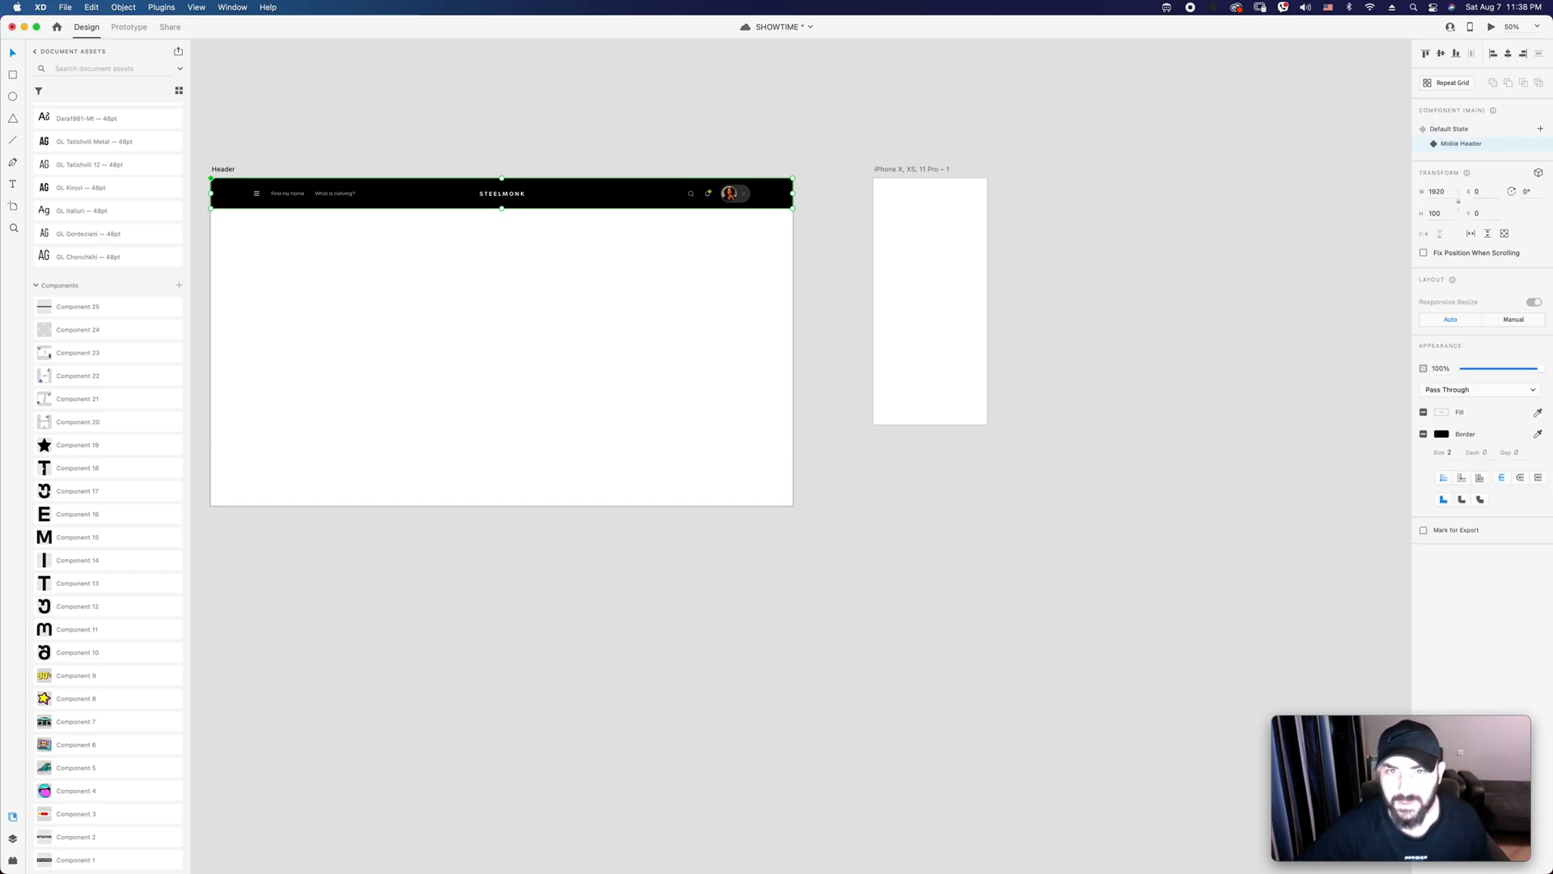
left_click(1455, 129)
left_click(1460, 146)
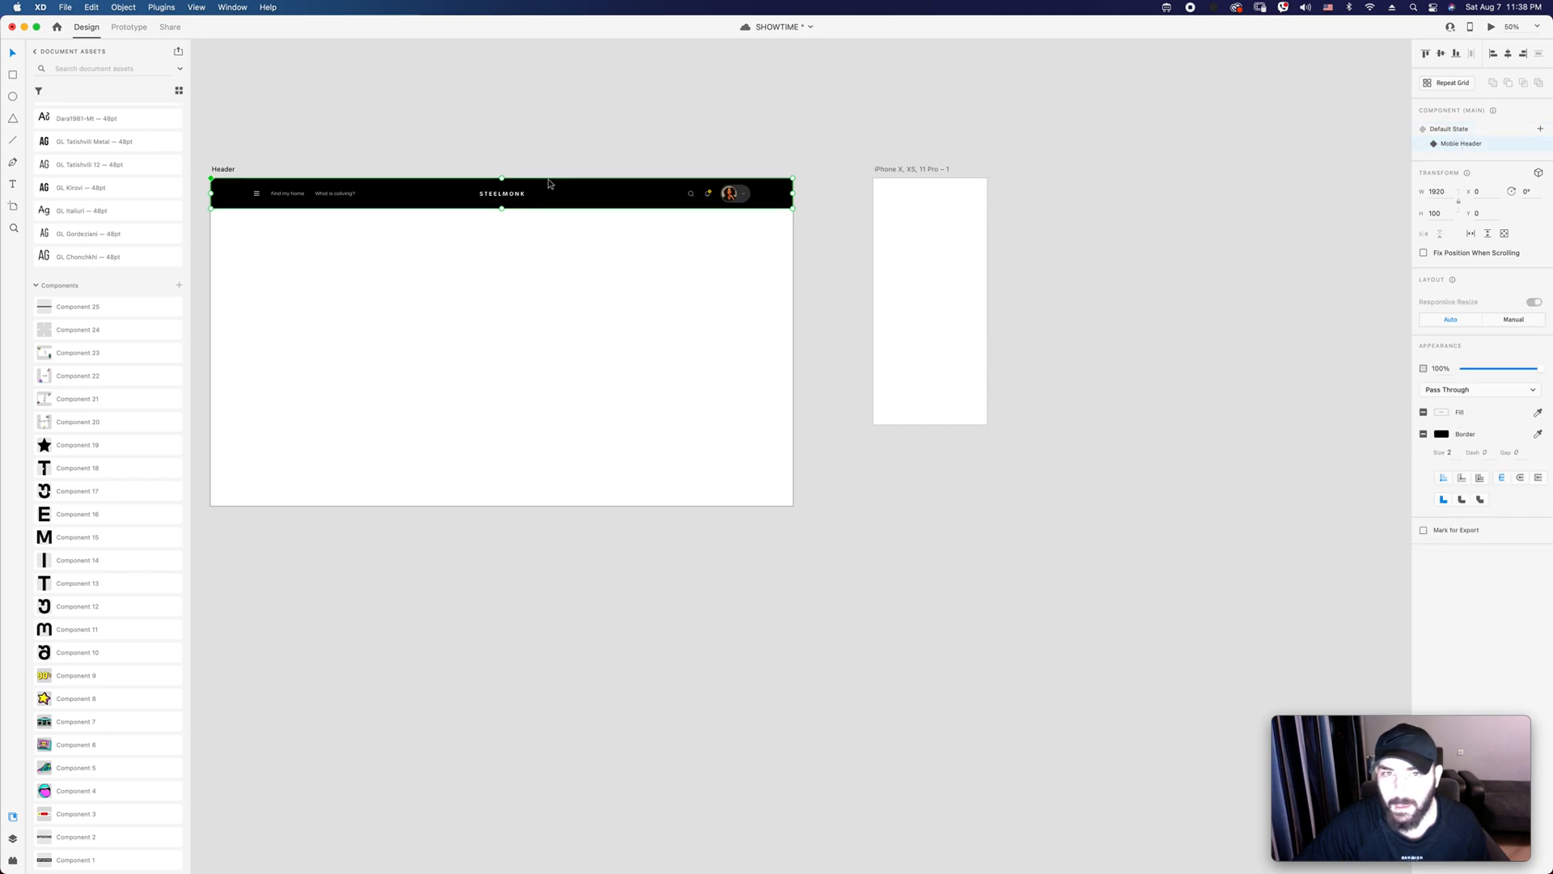
Step: Move the header component onto the iPhone artboard and narrow its black bar to the artboard's width
left_click_drag(548, 194, 1047, 194)
scroll(1163, 223, "right", 6)
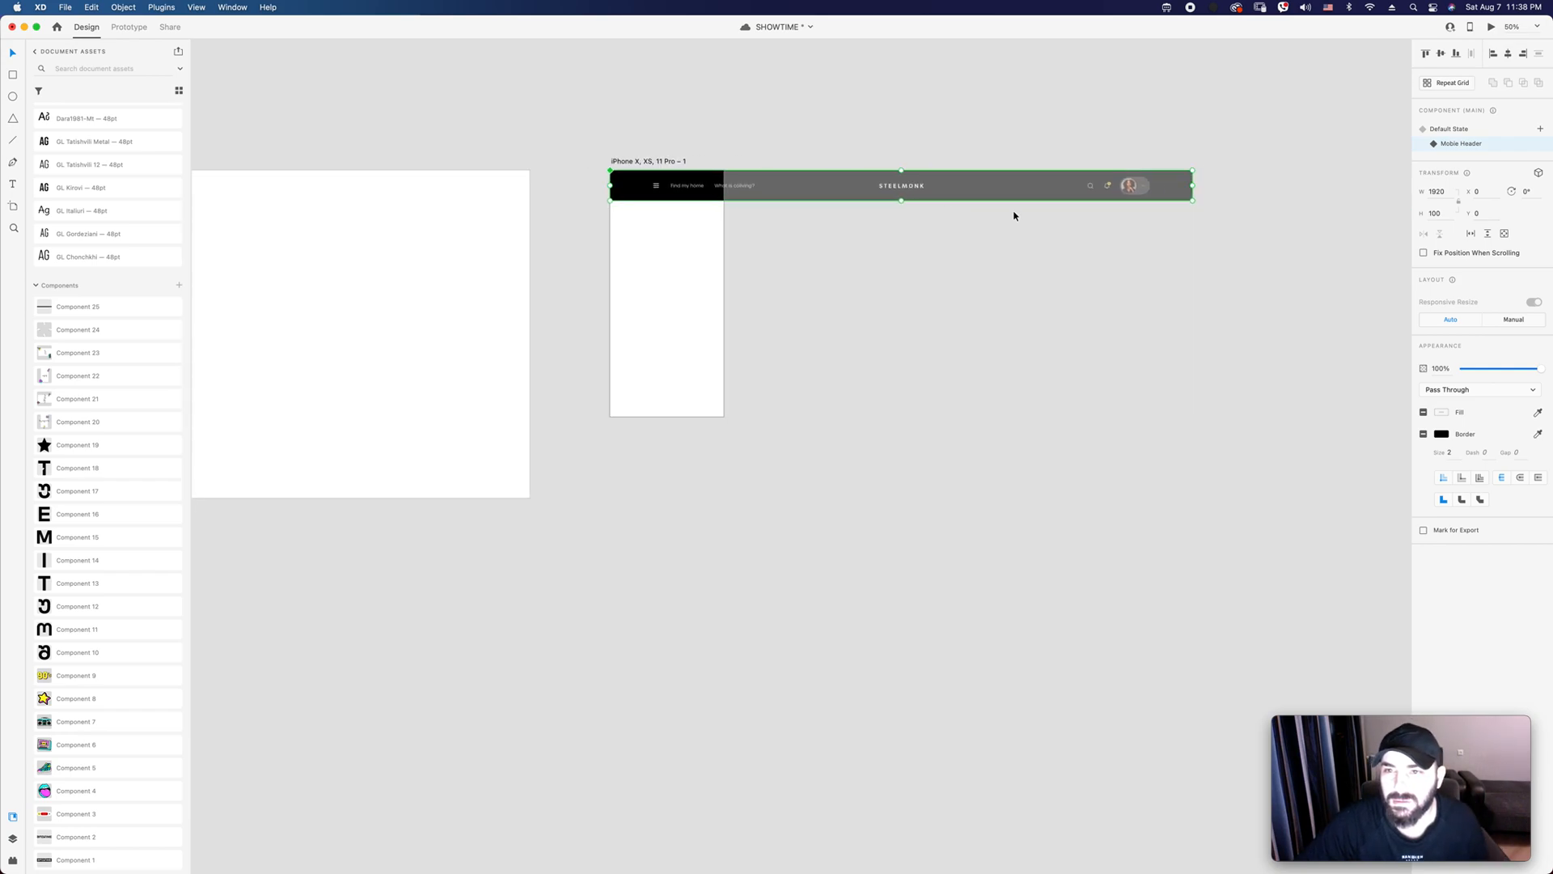
double_click(974, 183)
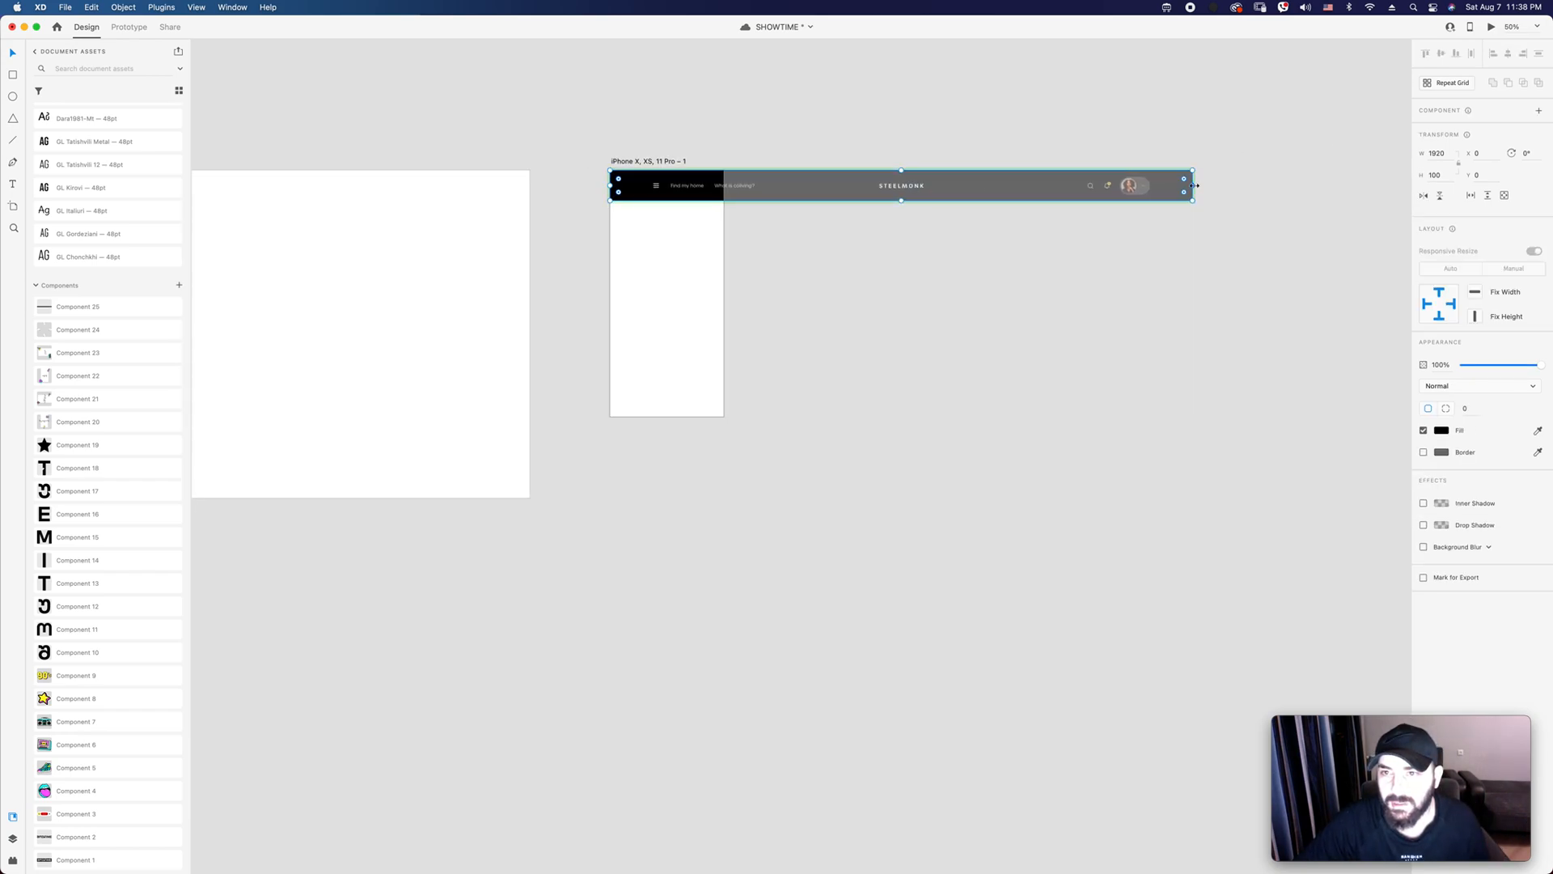
left_click_drag(1192, 185, 723, 185)
left_click(815, 253)
left_click(689, 194)
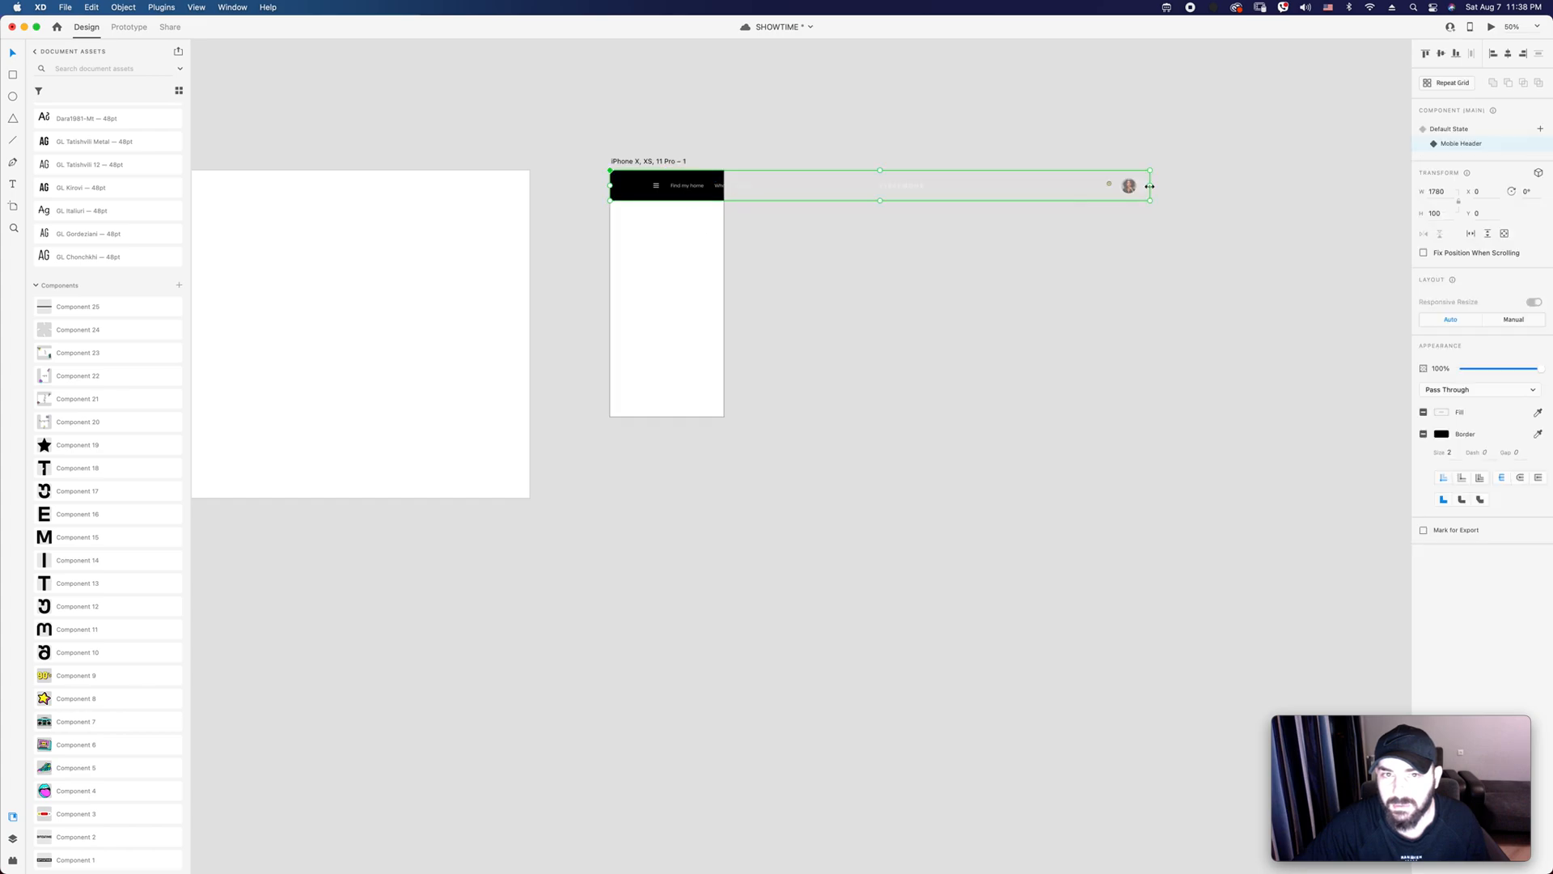
Step: Compare the header's Default State with its Mobile Header state and return the component to the top of the iPhone artboard
left_click(1440, 130)
left_click(1151, 300)
left_click_drag(656, 190, 619, 79)
left_click(1003, 240)
scroll(1037, 242, "up", 3)
left_click(1105, 204)
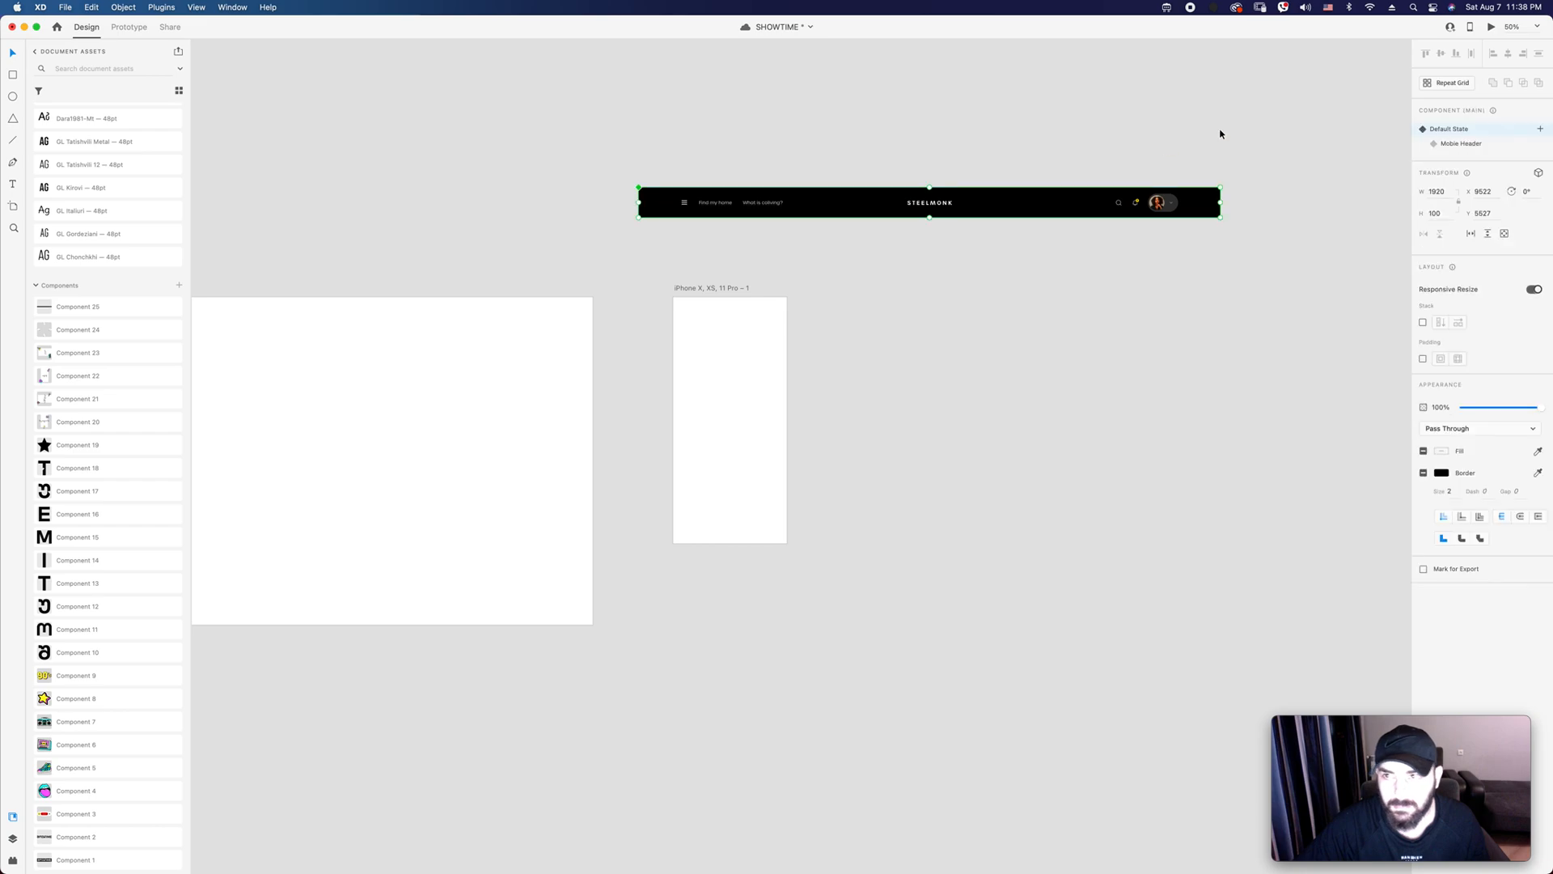
left_click(1459, 149)
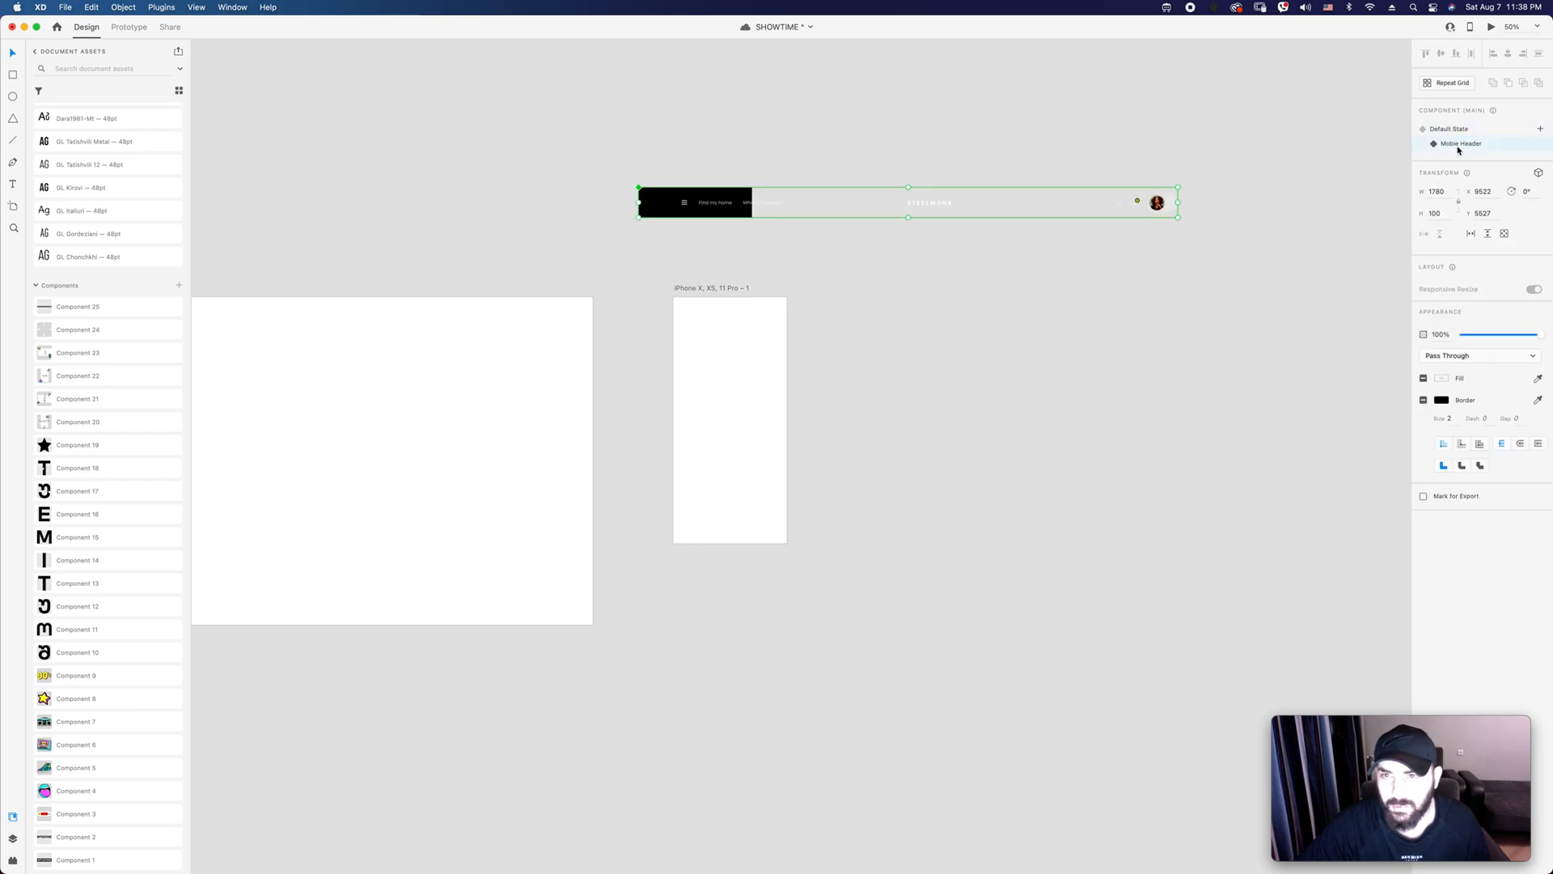
left_click_drag(706, 213, 740, 323)
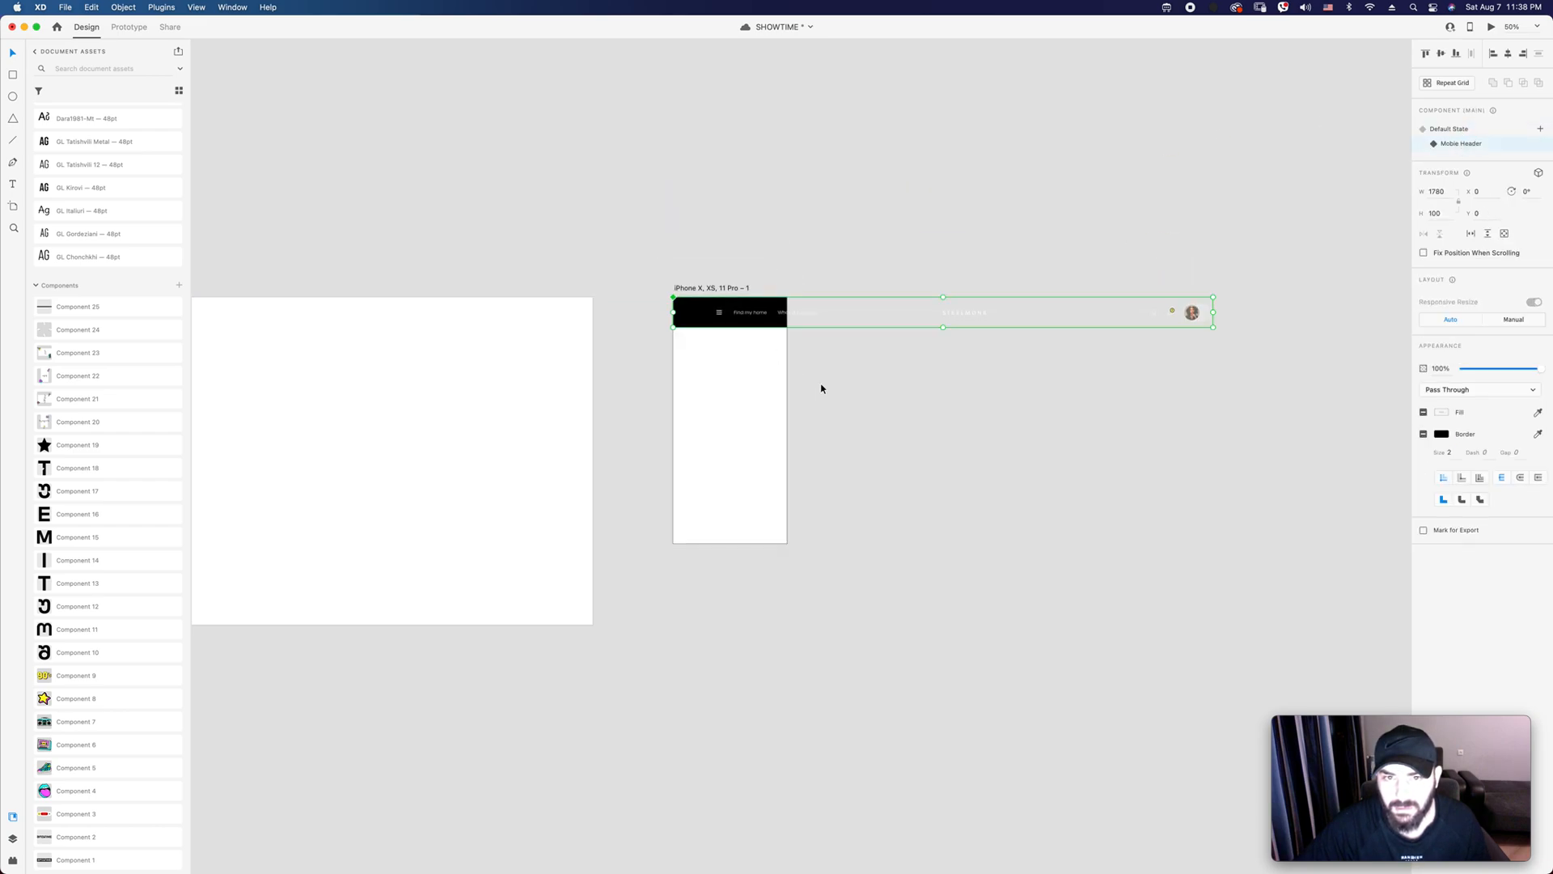
Step: Show the layout grid and set the iPhone artboard's grid side margins to 18
left_click(690, 319)
left_click(690, 320)
left_click(896, 467)
key("shift+super+apostrophe")
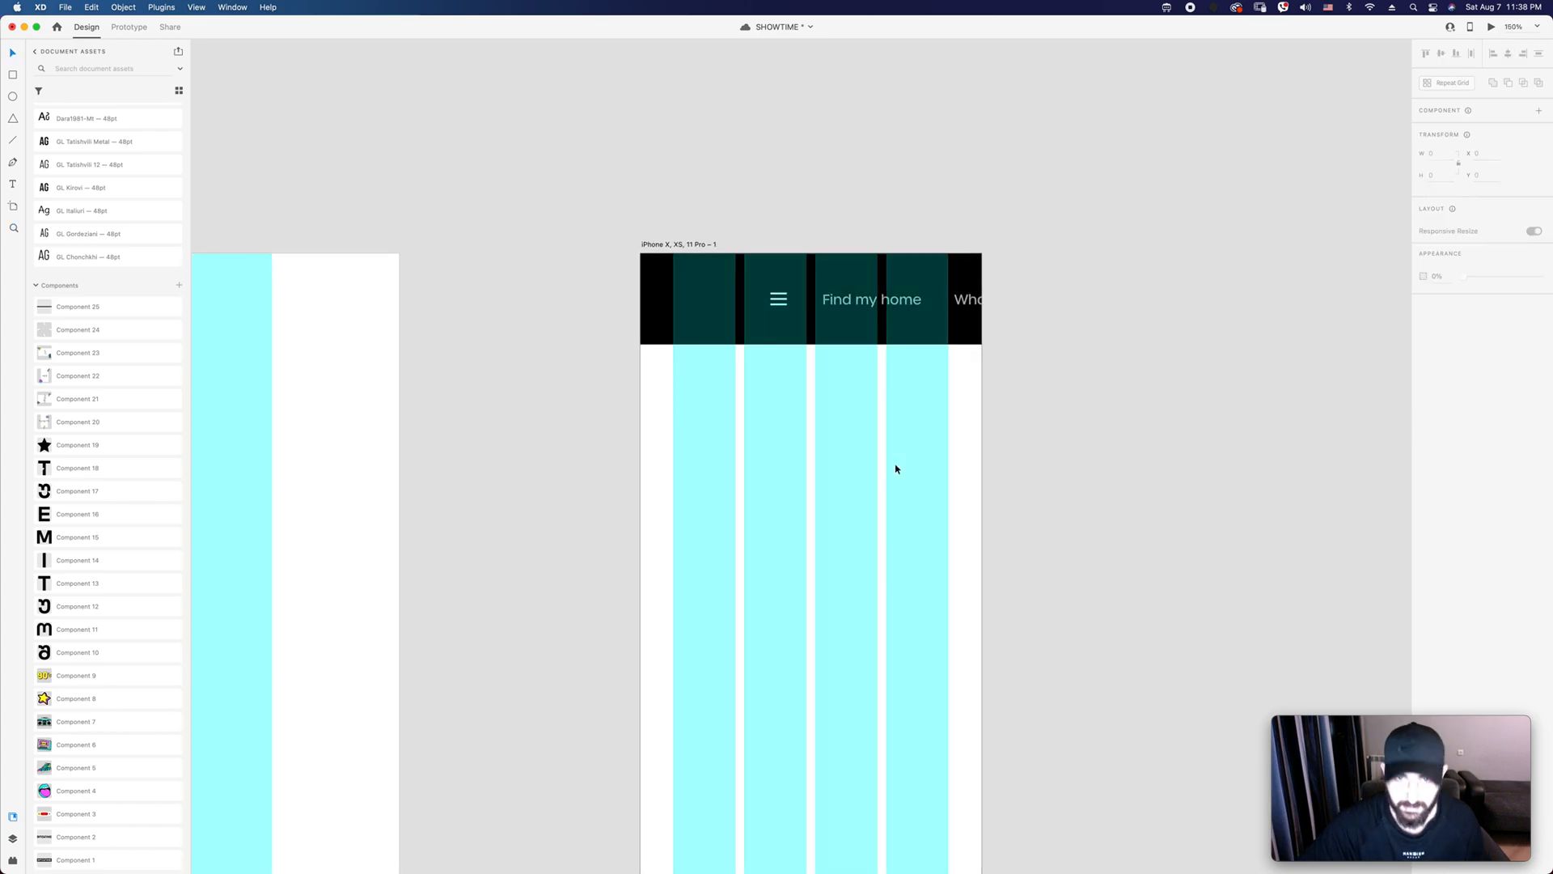
left_click(895, 467)
left_click(1533, 479)
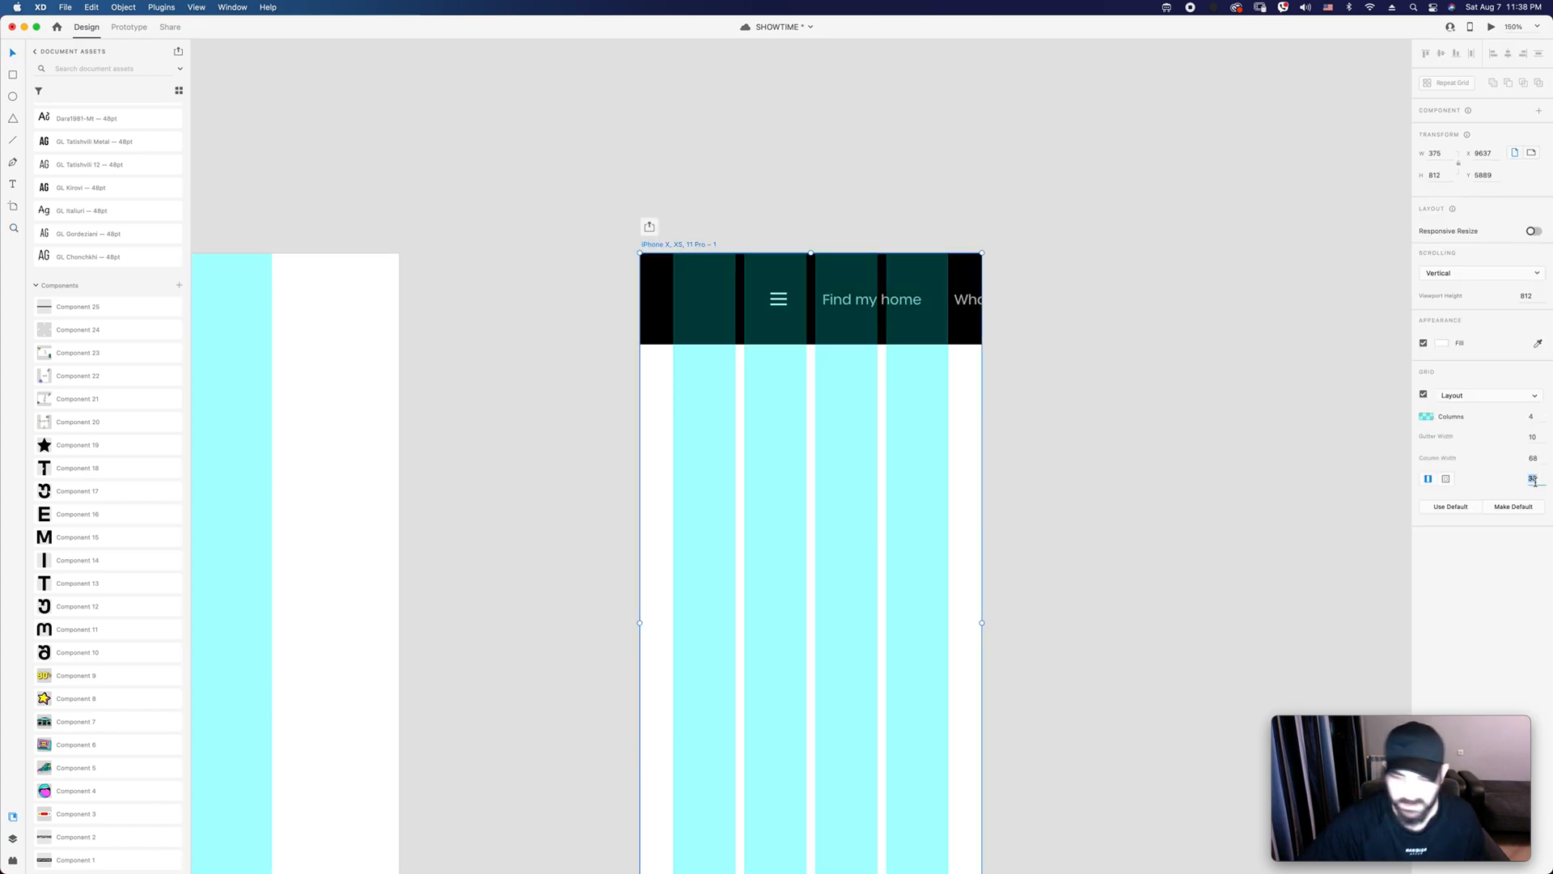
type("18")
key("Return")
Step: Delete the "Find my home" and "What is coliving?" links from the mobile header
scroll(839, 453, "right", 2)
left_click(848, 347)
key("super+1")
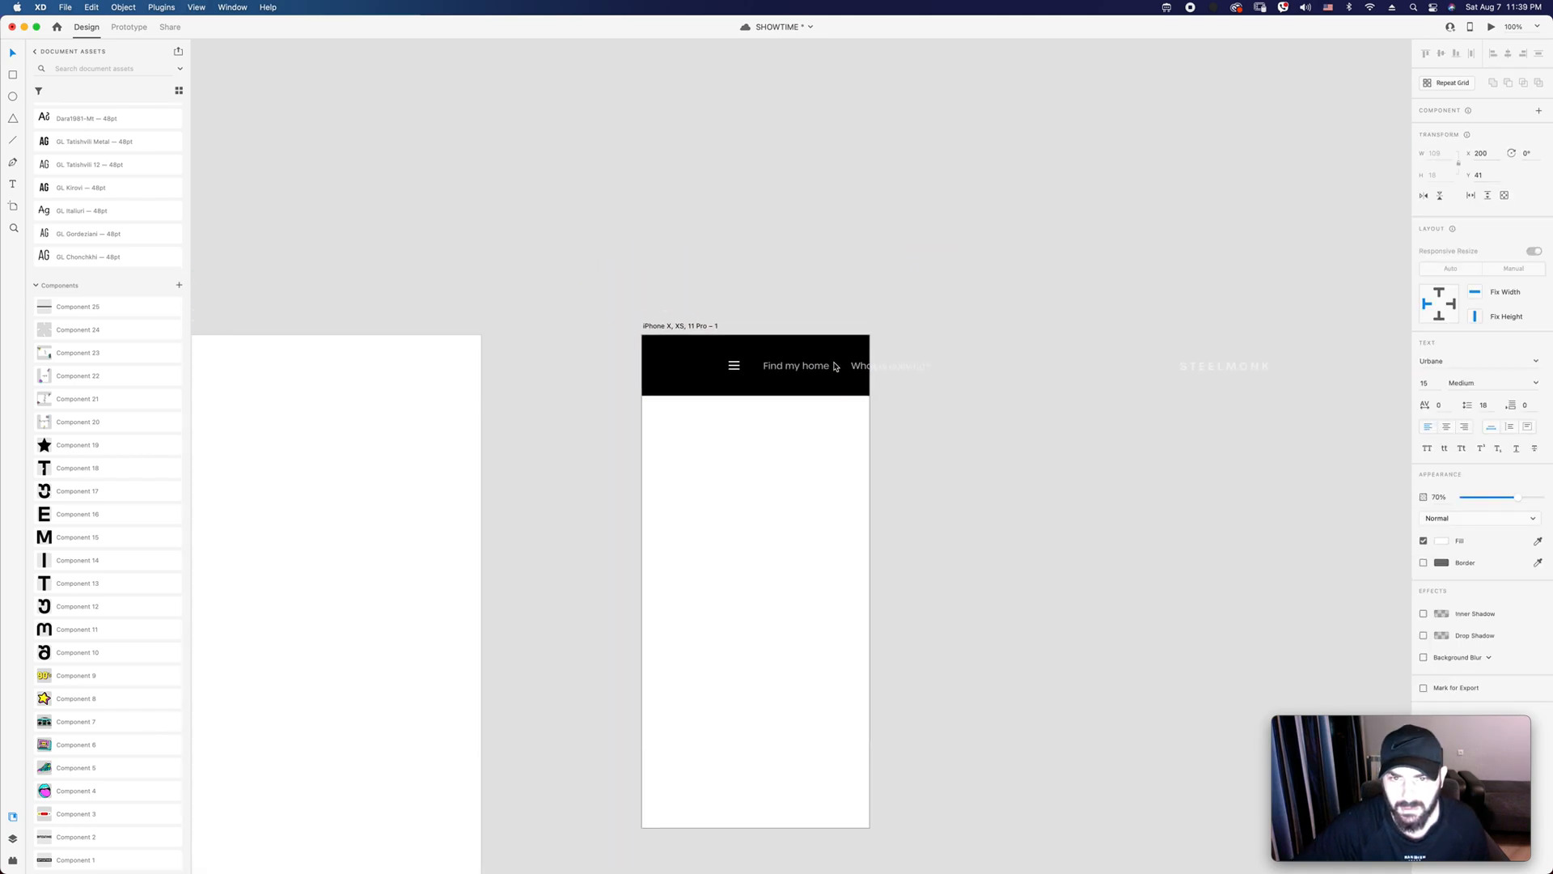
double_click(860, 370)
key("BackSpace")
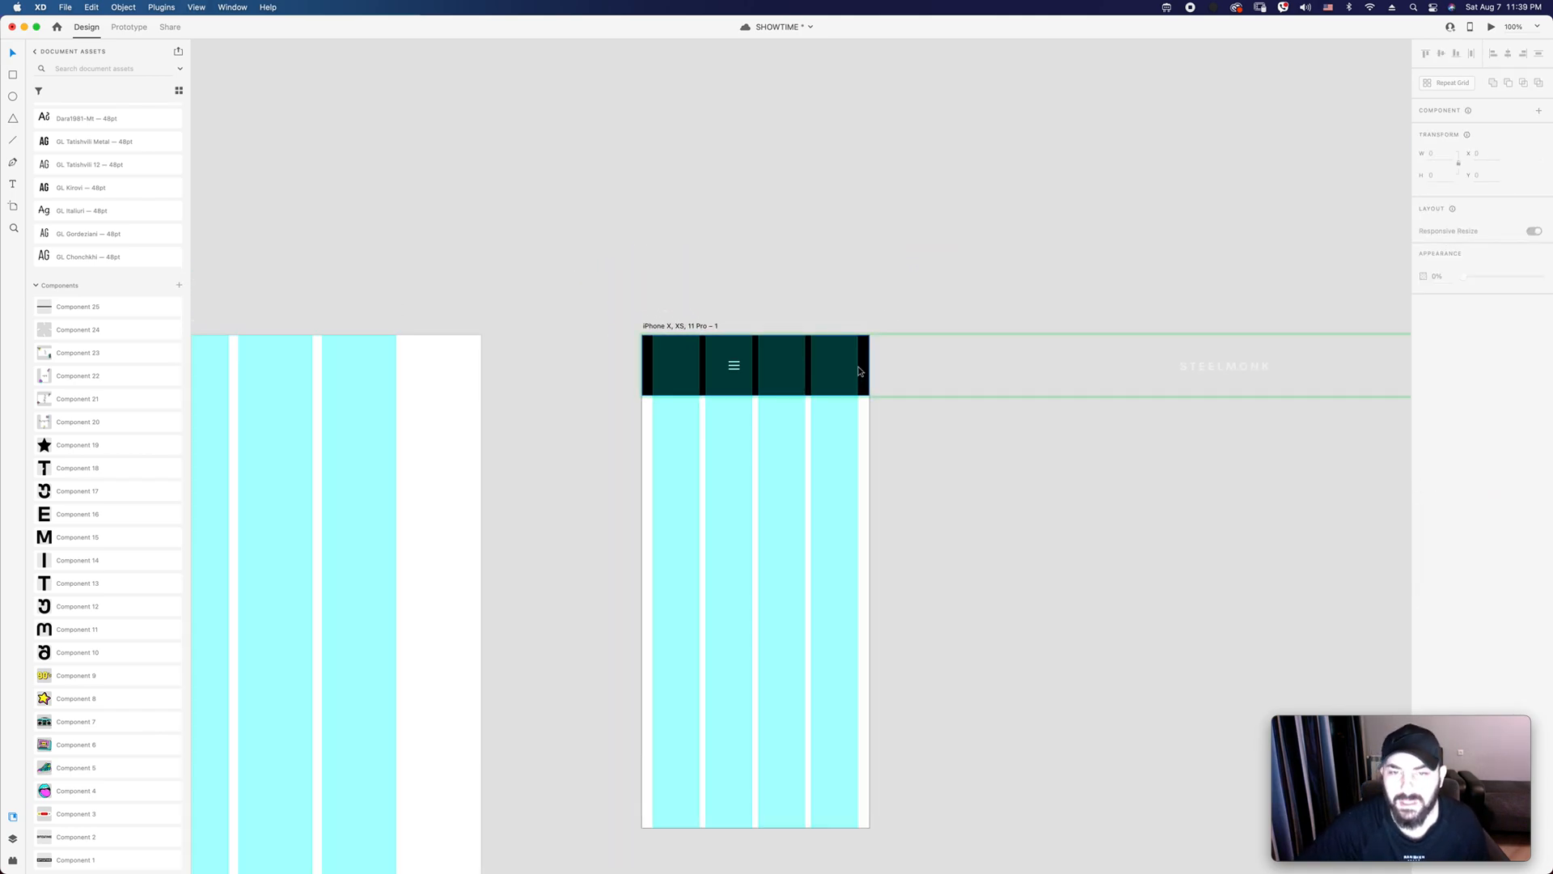
Step: Move the hamburger icon to the grid's left edge at X 18 and centre the STEELMONK logo in the mobile header at X 114
left_click(736, 373)
key("z")
left_click(691, 358)
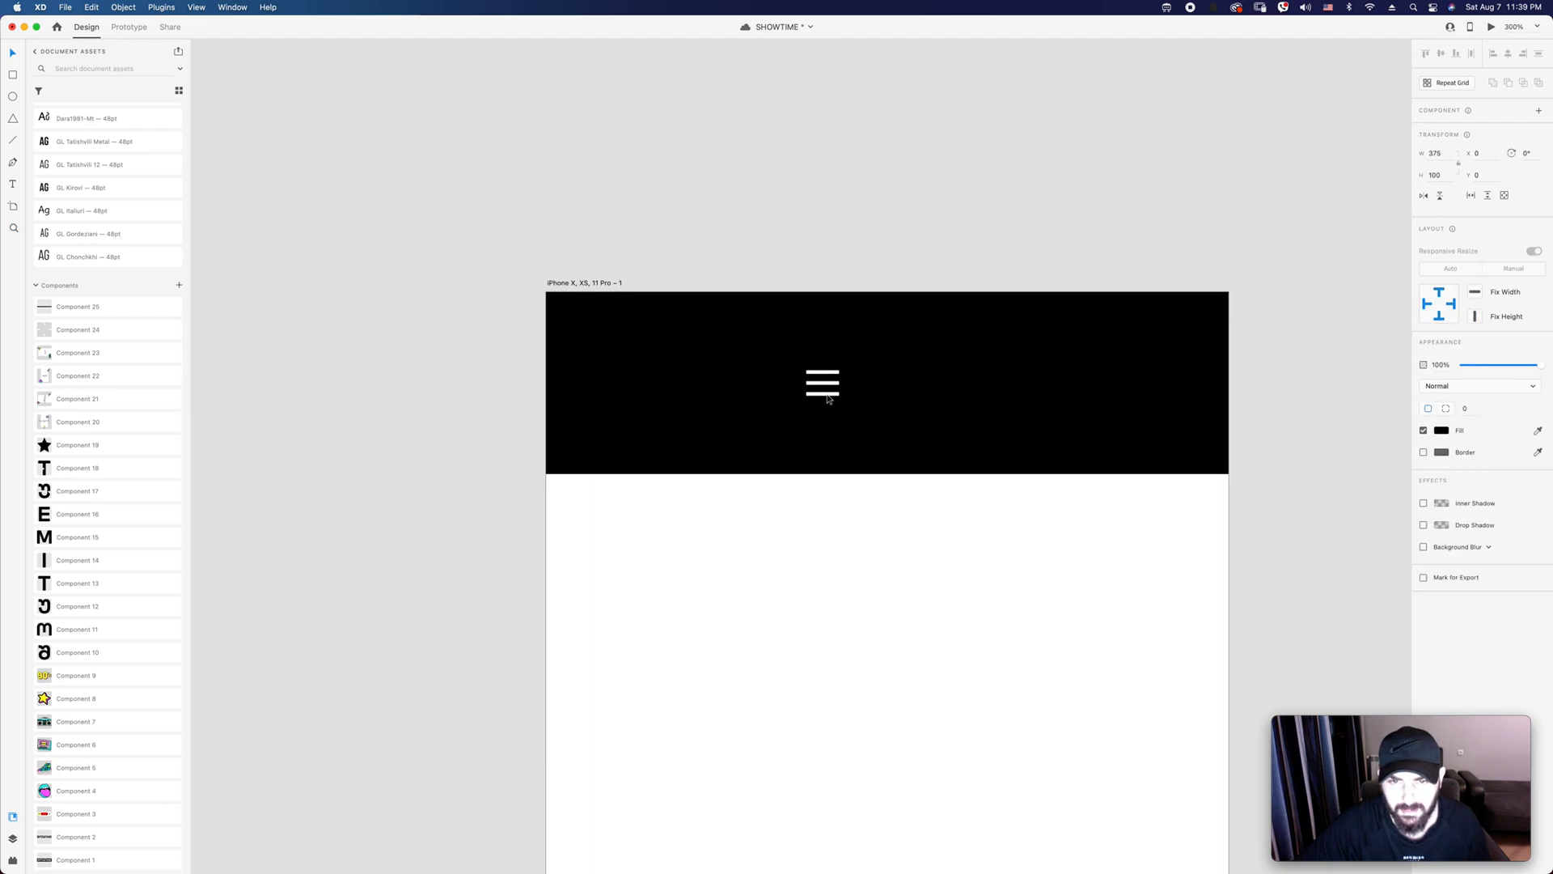
key("v")
left_click(832, 390)
left_click_drag(832, 389, 612, 400)
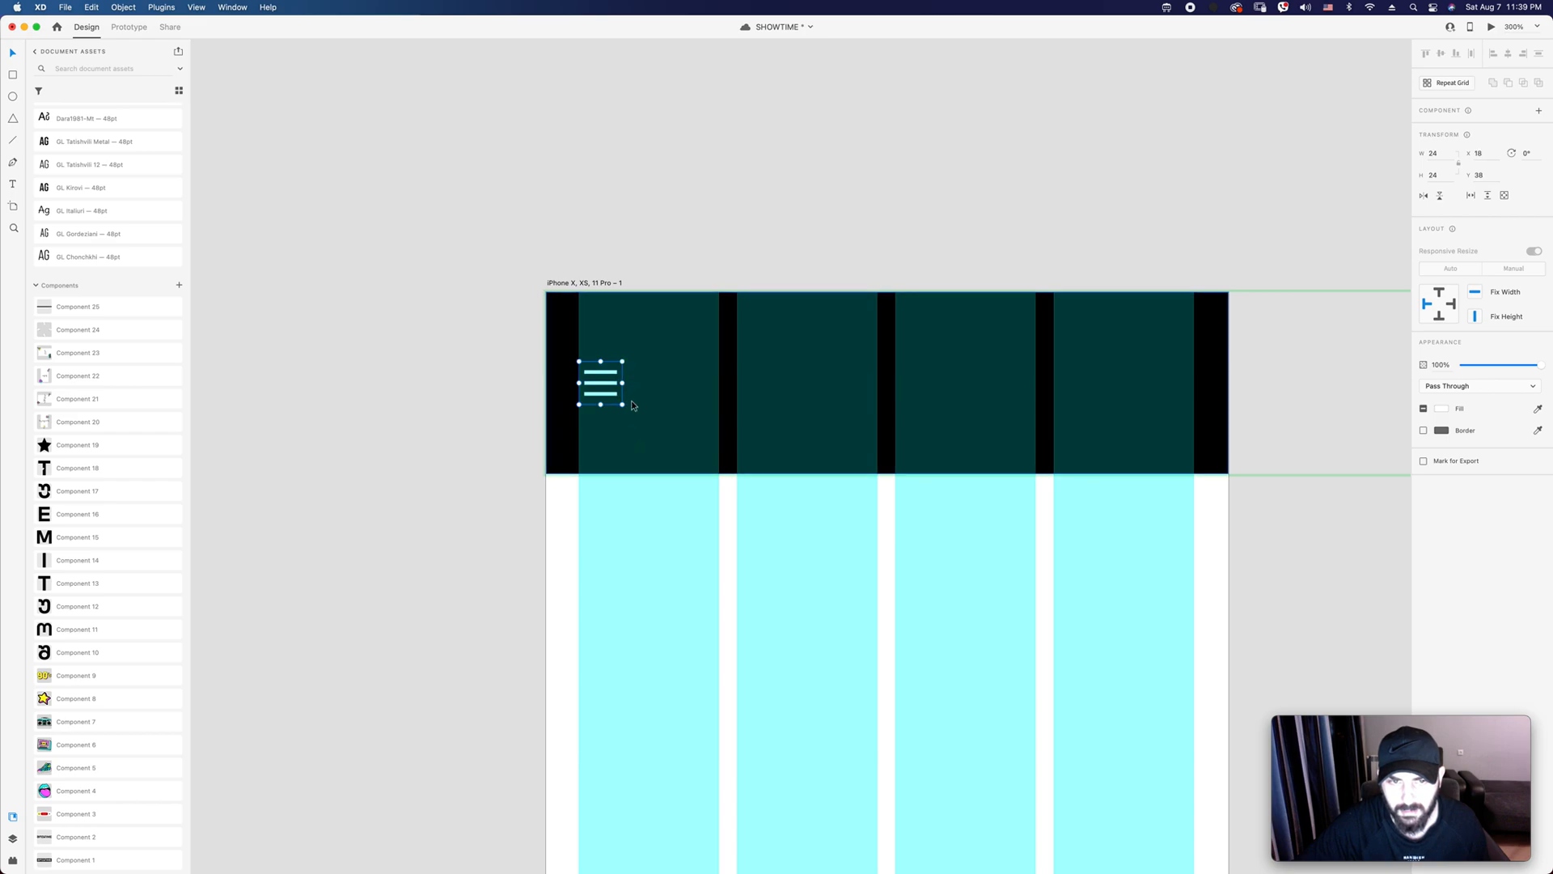
key("super+1")
left_click_drag(1291, 441, 851, 434)
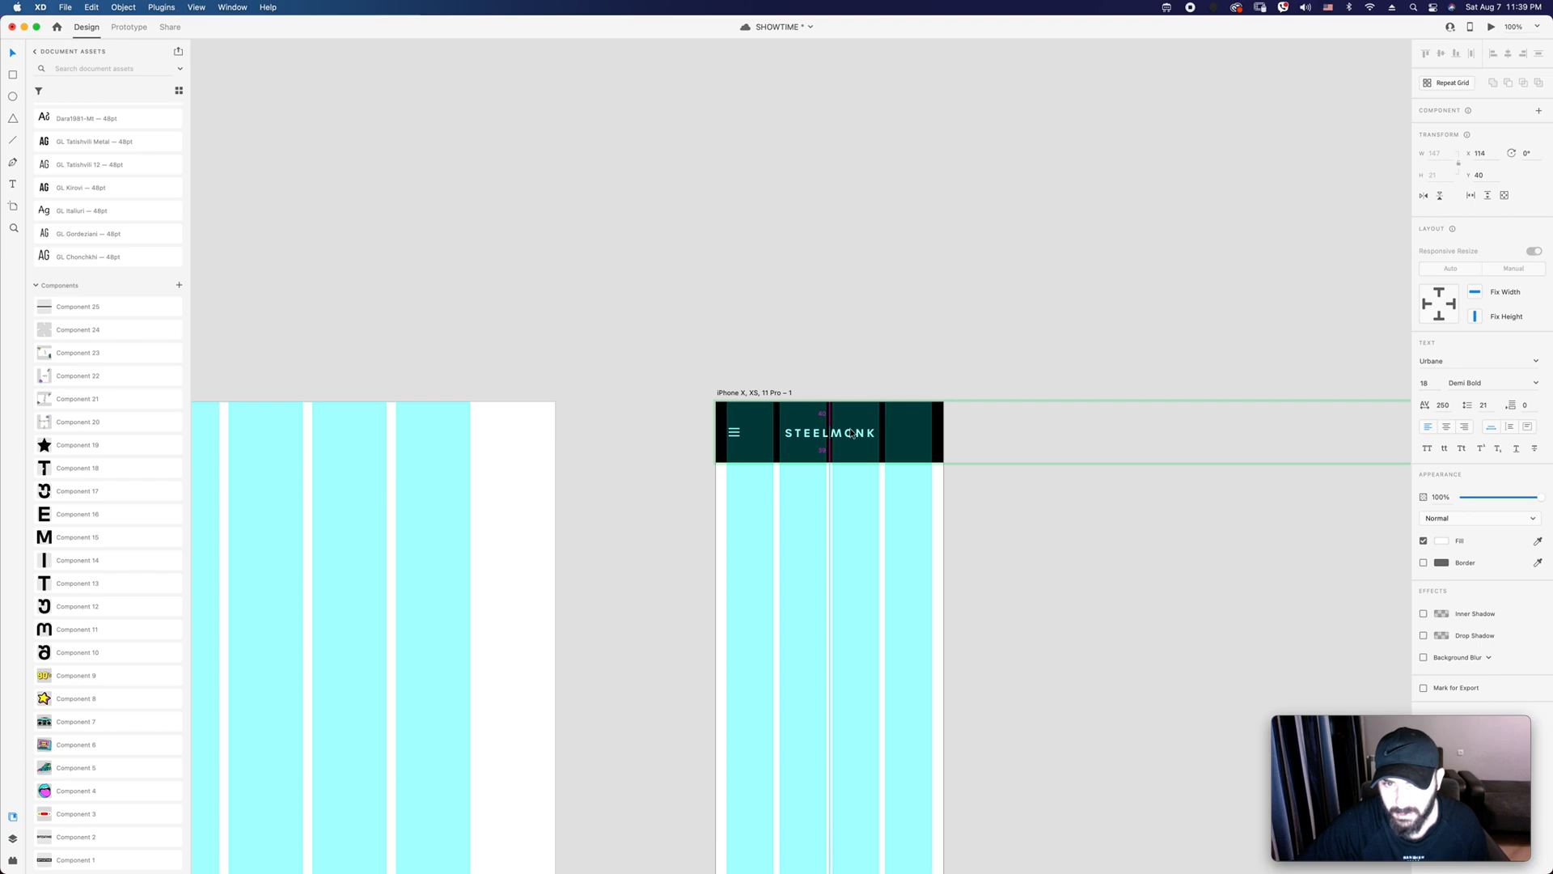
Step: Delete the search and notification icons from the mobile header
scroll(852, 434, "right", 10)
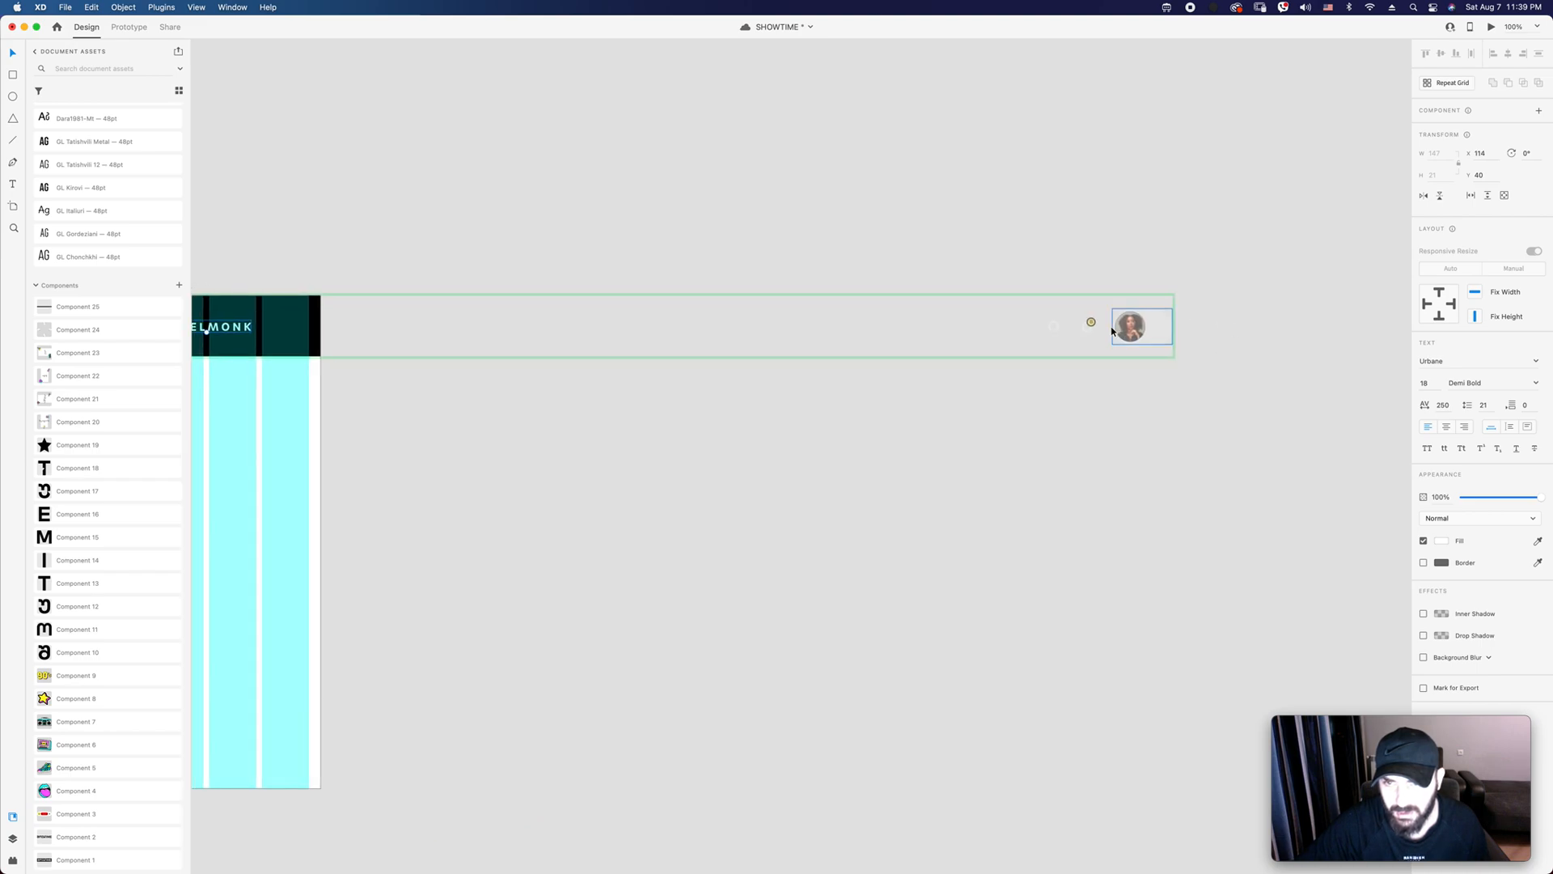
left_click_drag(1096, 385, 1029, 305)
key("BackSpace")
left_click(295, 335)
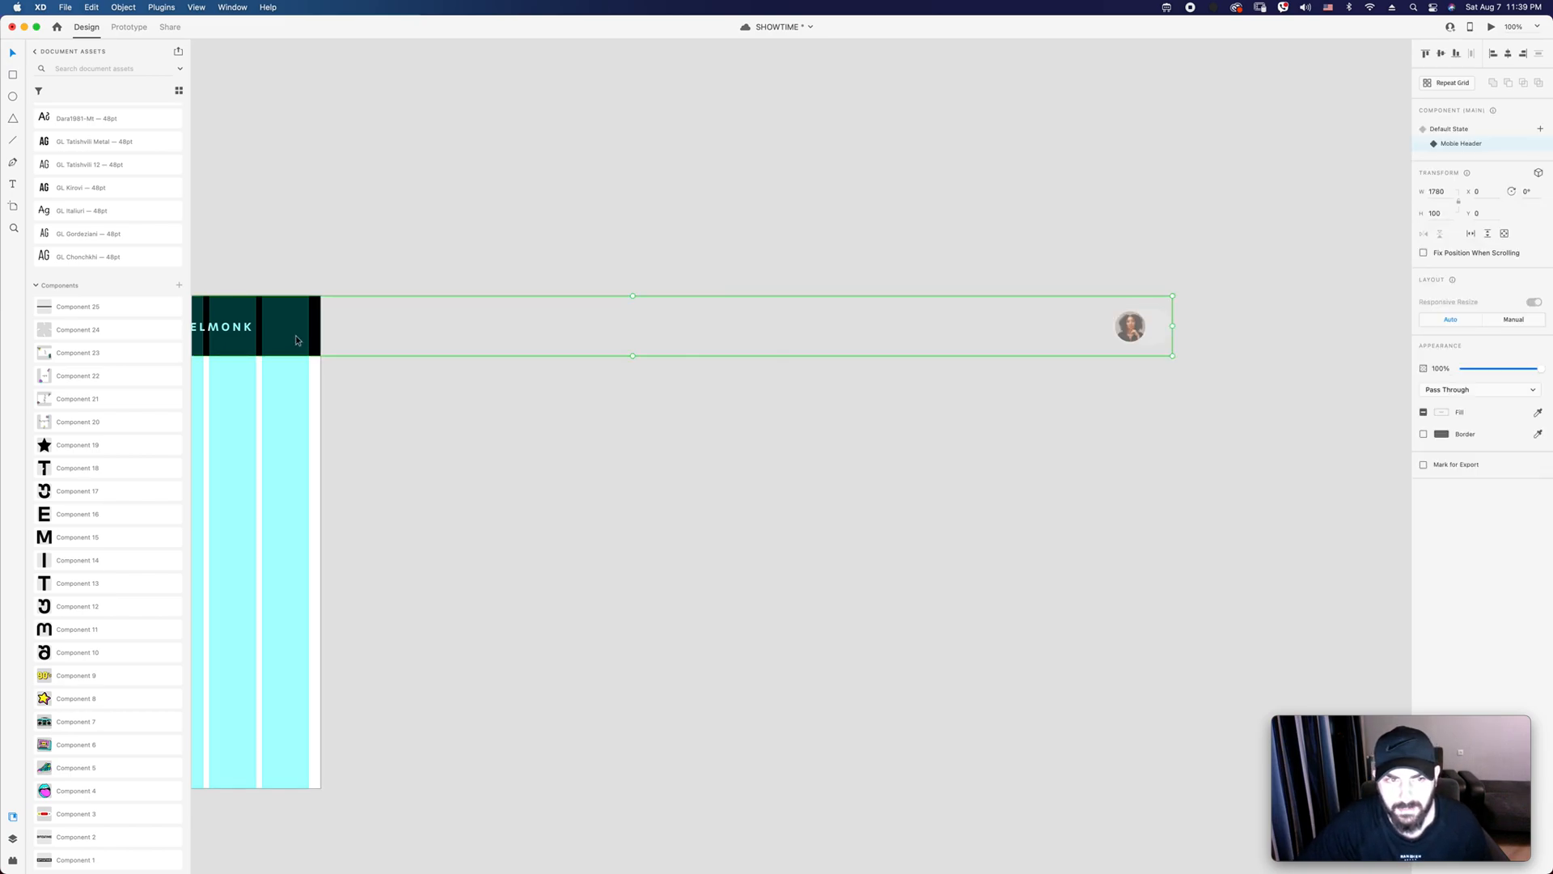
Step: Move the profile avatar group into the mobile header, placing its photo within the last grid column at X 297
double_click(1133, 332)
left_click_drag(1131, 328, 948, 329)
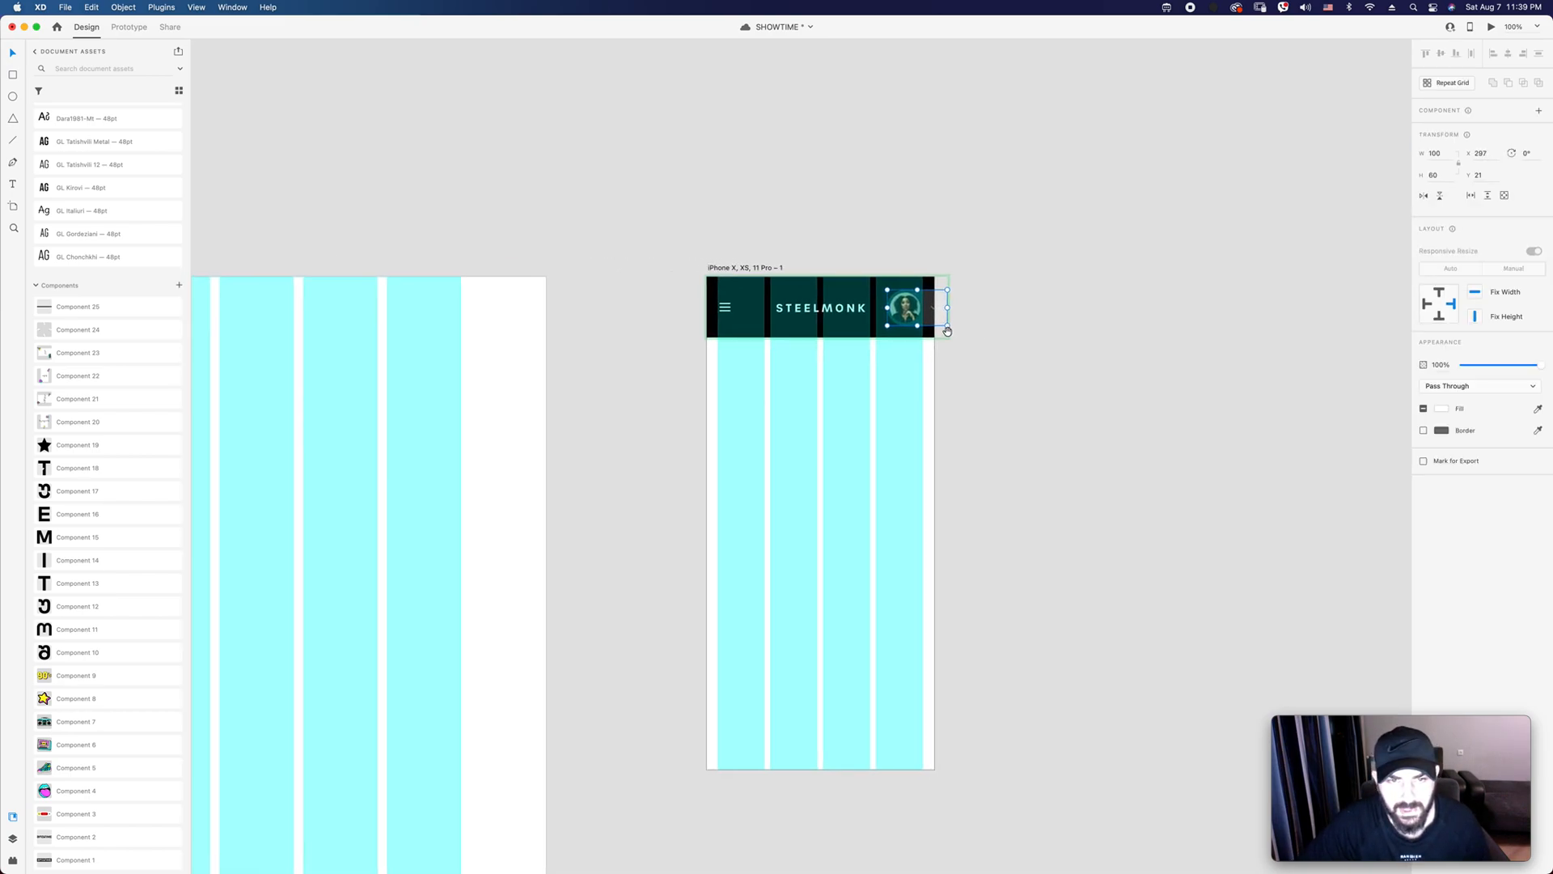
key("z")
left_click(801, 309)
left_click(801, 310)
left_click(801, 310)
key("super+shift+apostrophe")
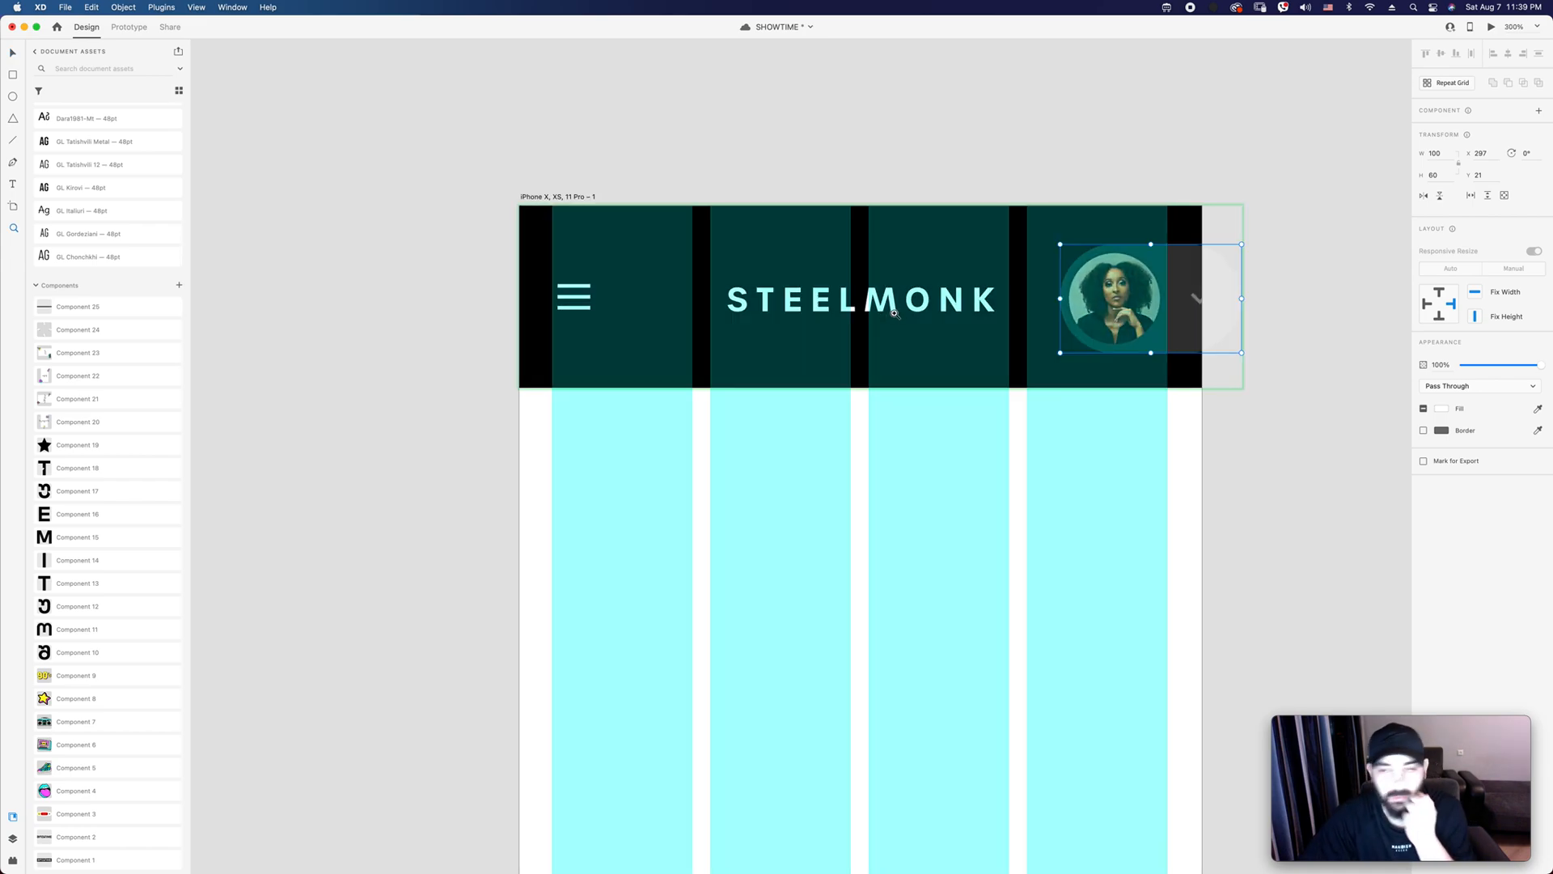
Step: Delete the chevron from the avatar group and set its translucent background pill's width to 60
key("v")
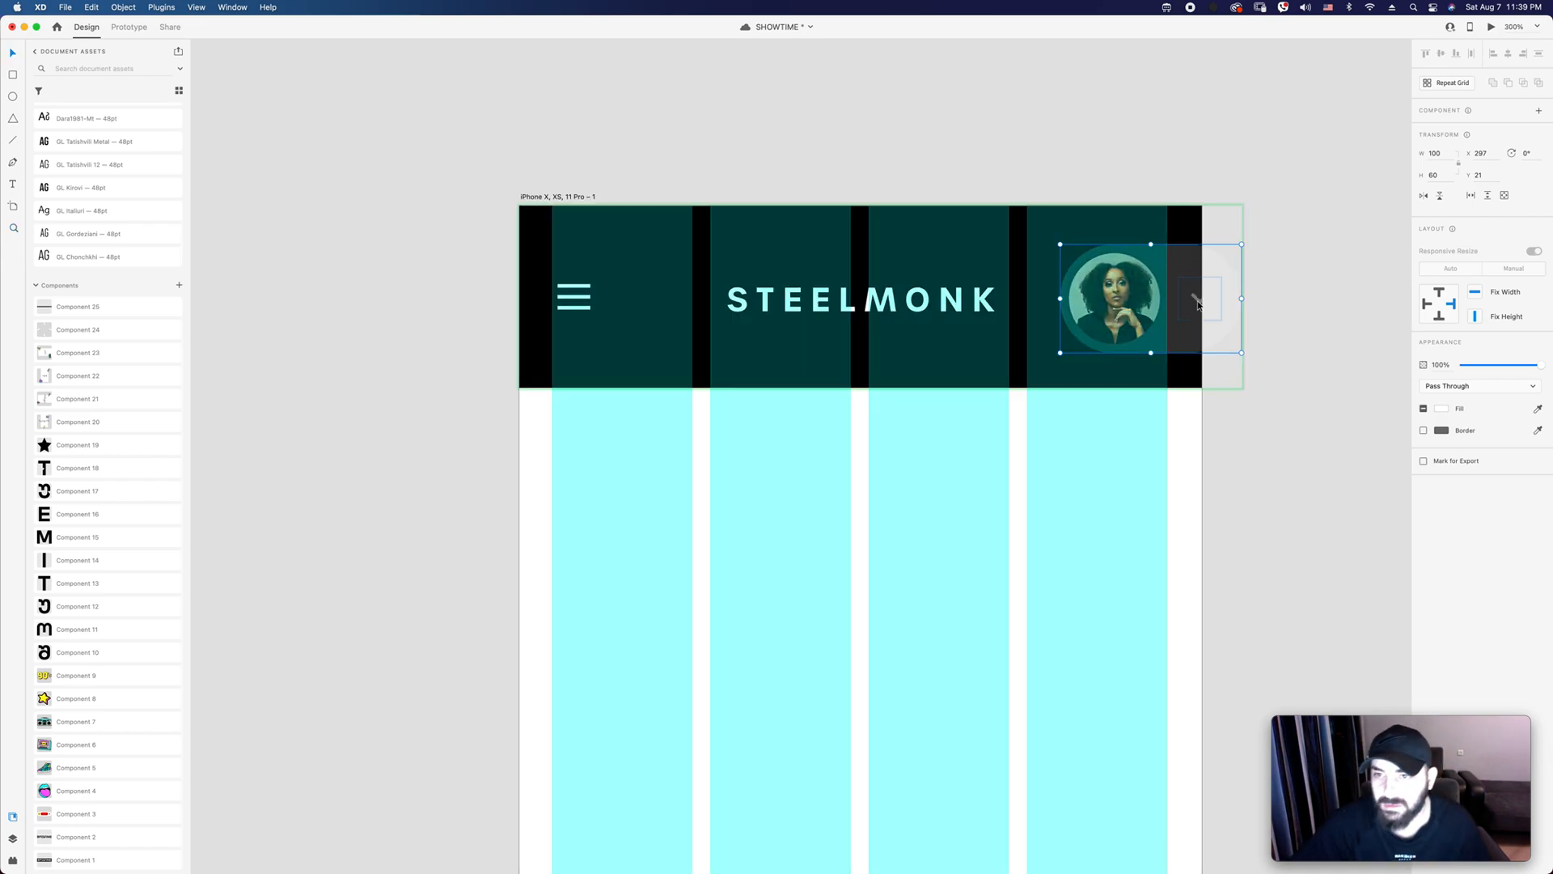
double_click(1200, 304)
key("Delete")
left_click(1244, 309)
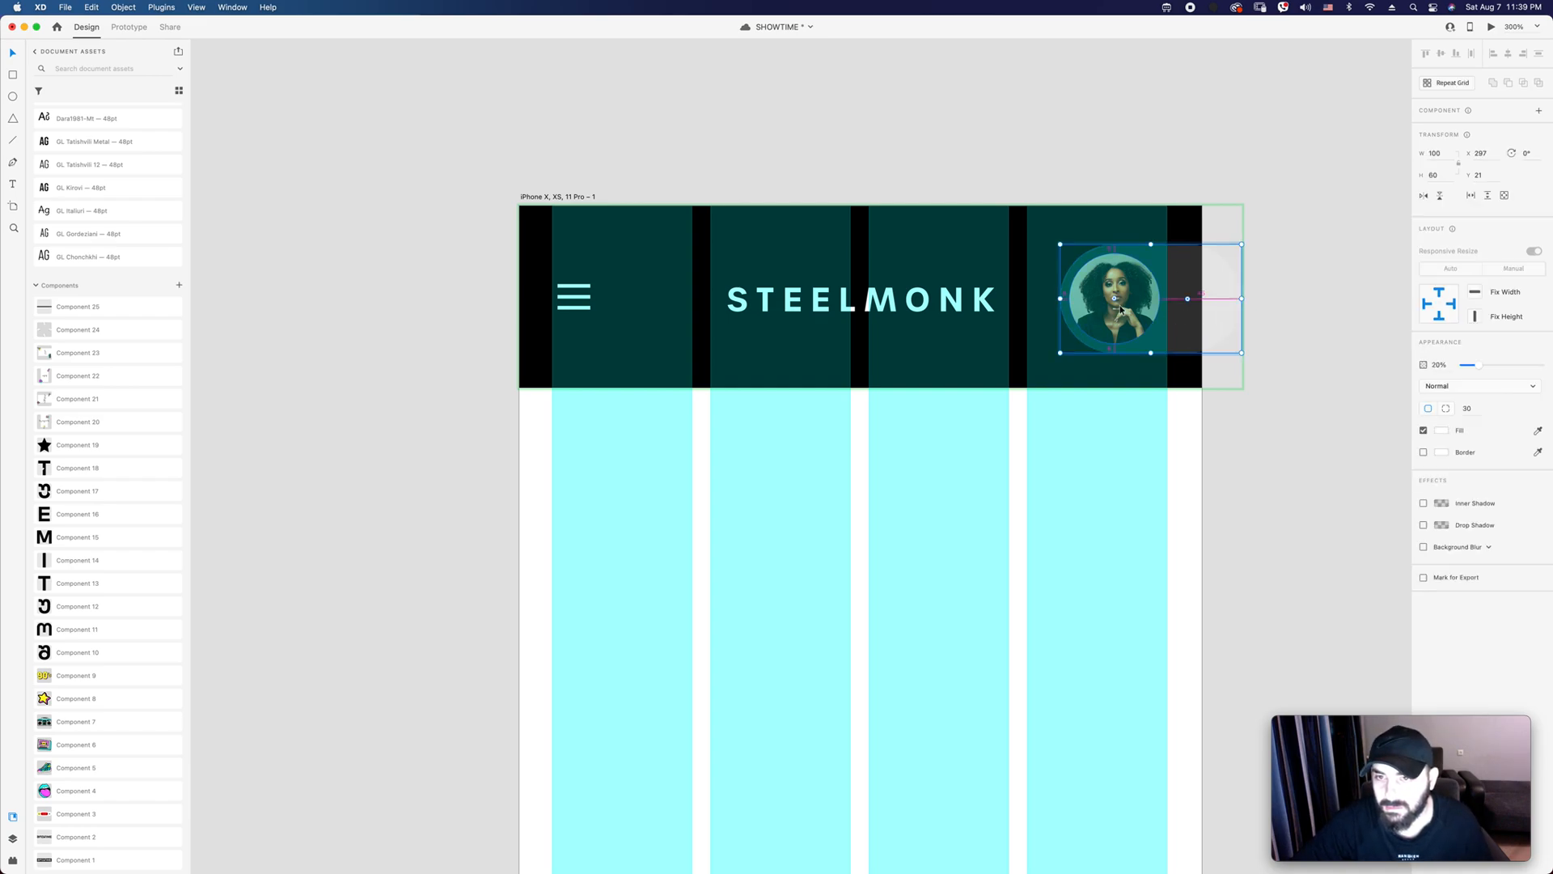
left_click_drag(1242, 300, 1170, 299)
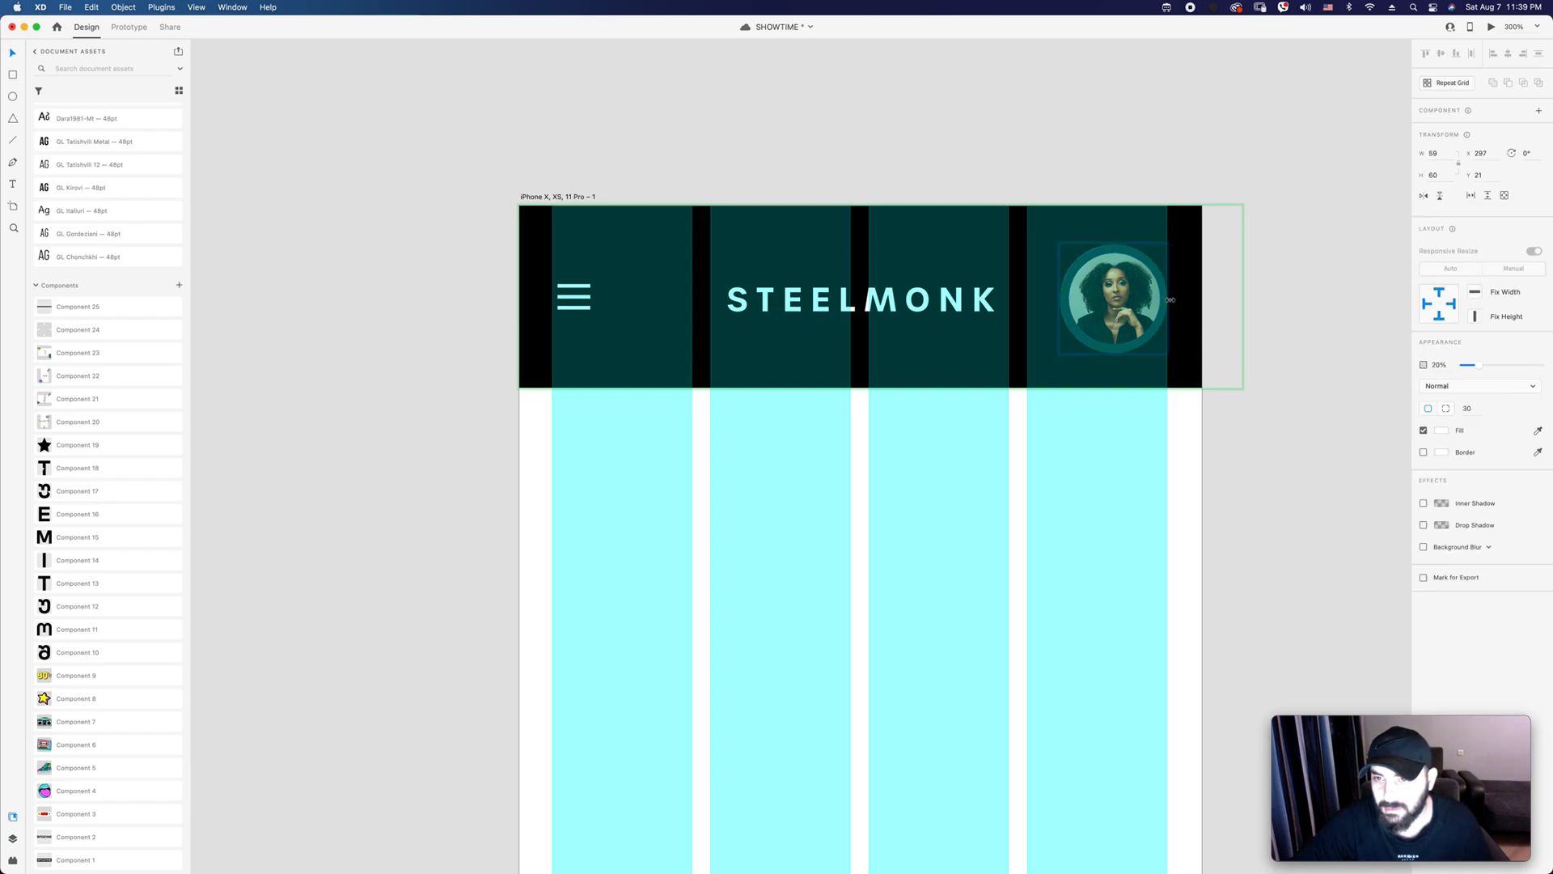
double_click(1432, 152)
type("60")
key("Return")
key("Escape")
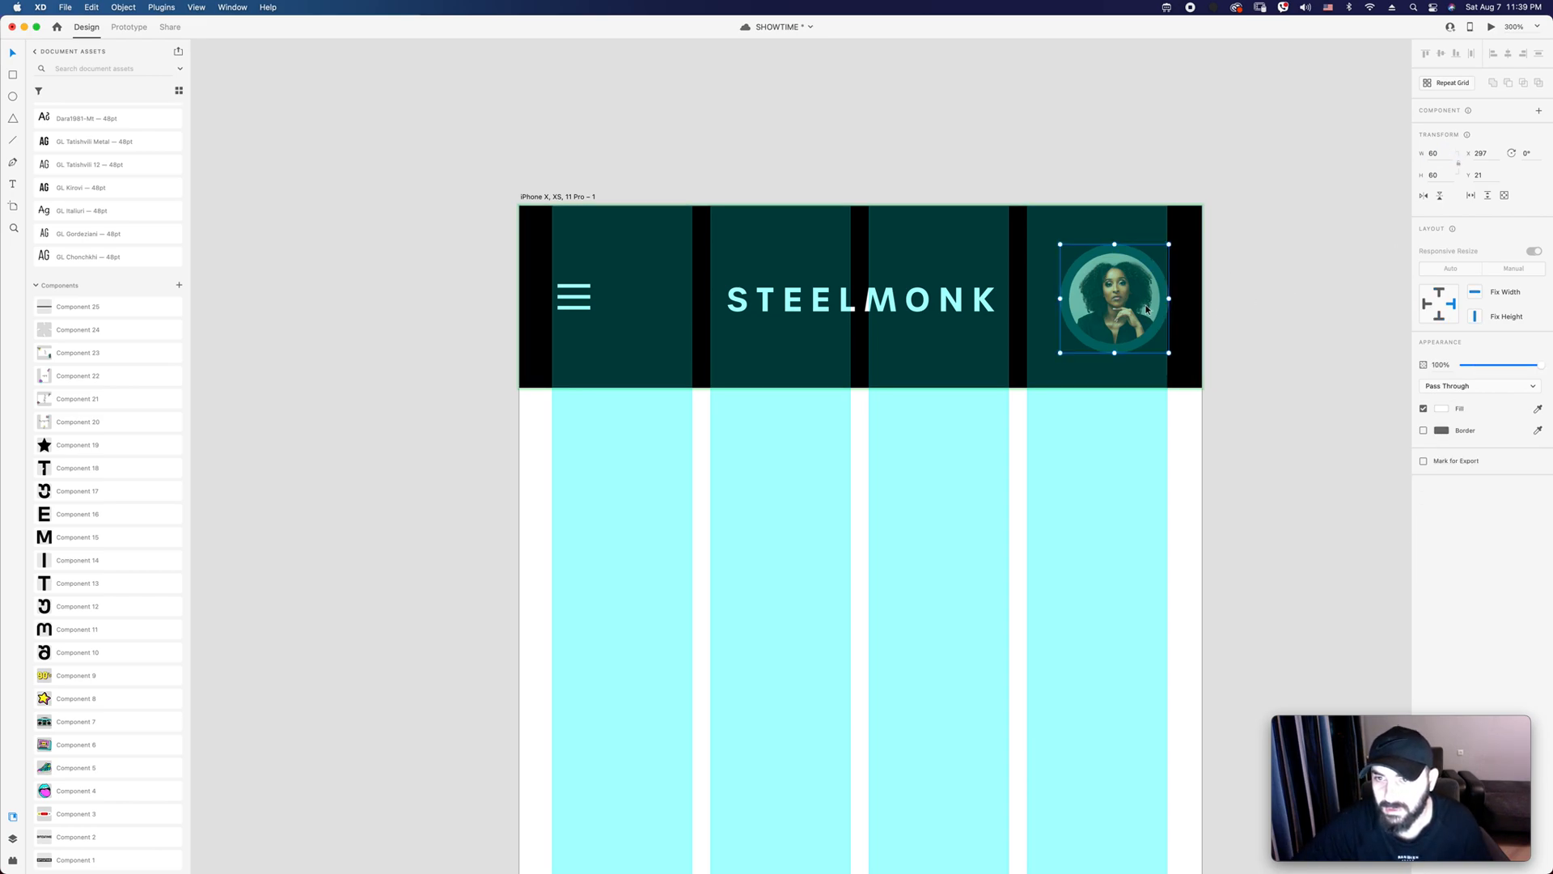
Step: Shift the avatar group to X 296 to fit the last grid column and hide the layout grid
left_click(1151, 306)
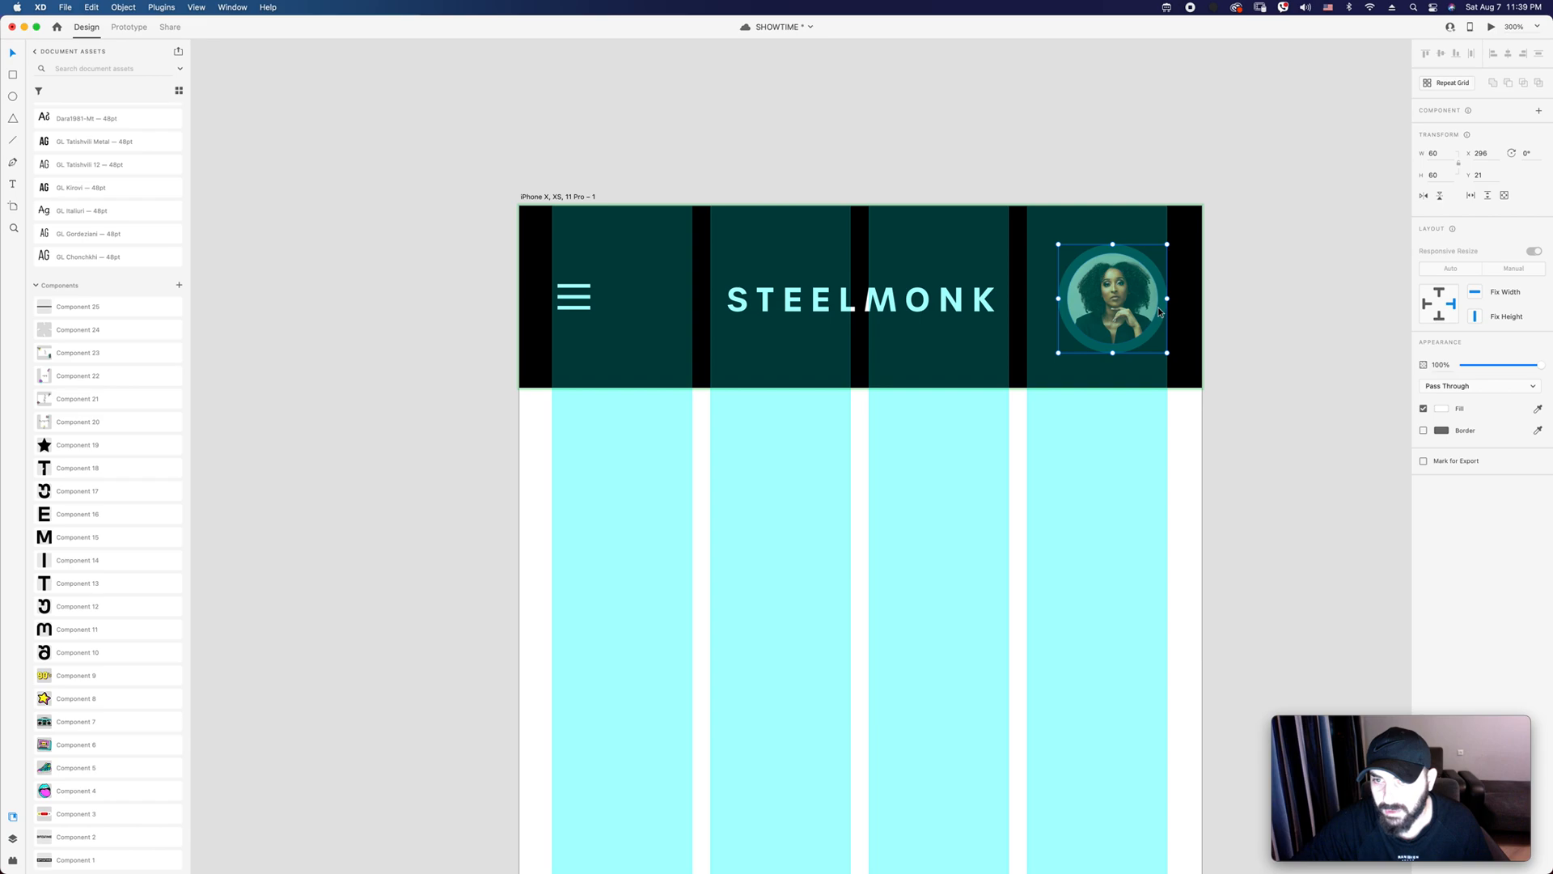
key("super+shift+apostrophe")
scroll(1158, 312, "down", 5)
key("Escape")
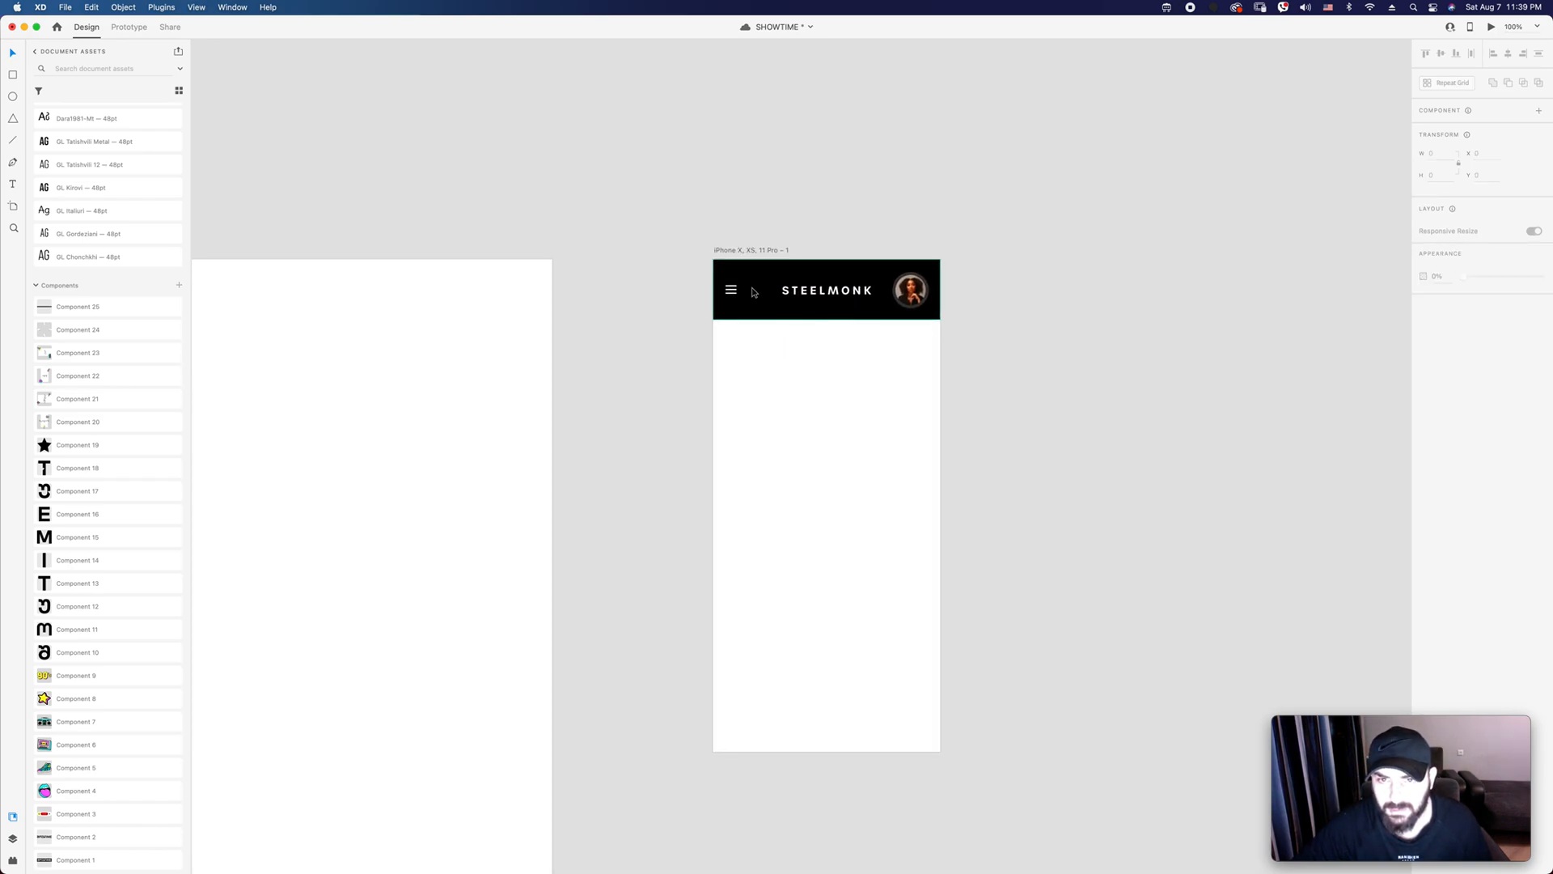
Step: Remove the translucent circle behind the avatar and align the photo with the right edge of the last grid column
scroll(906, 339, "up", 5)
left_click(796, 380)
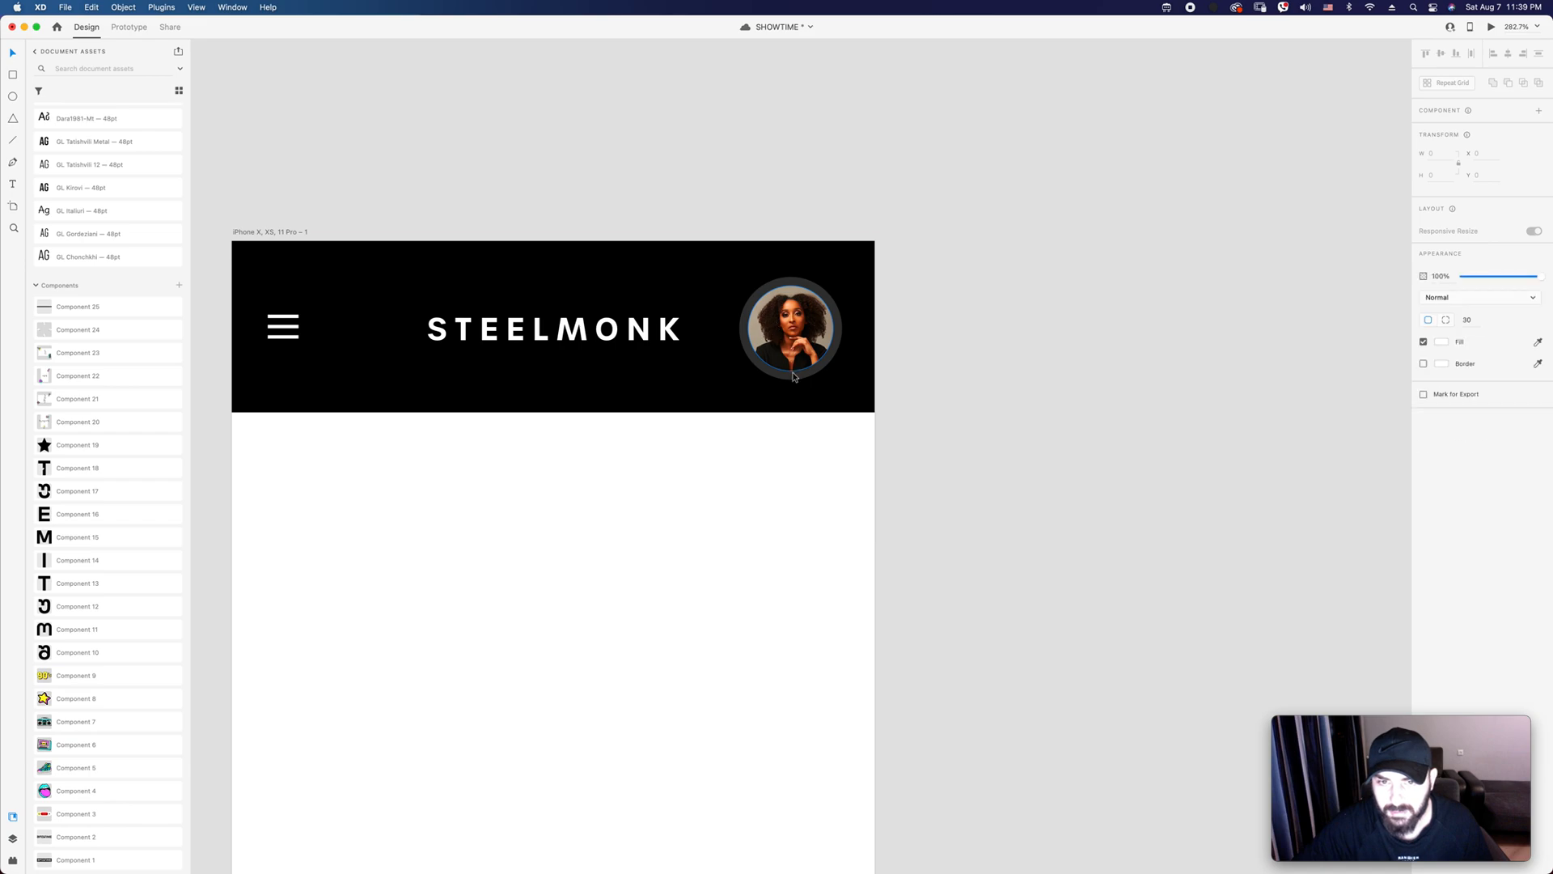
key("super+z")
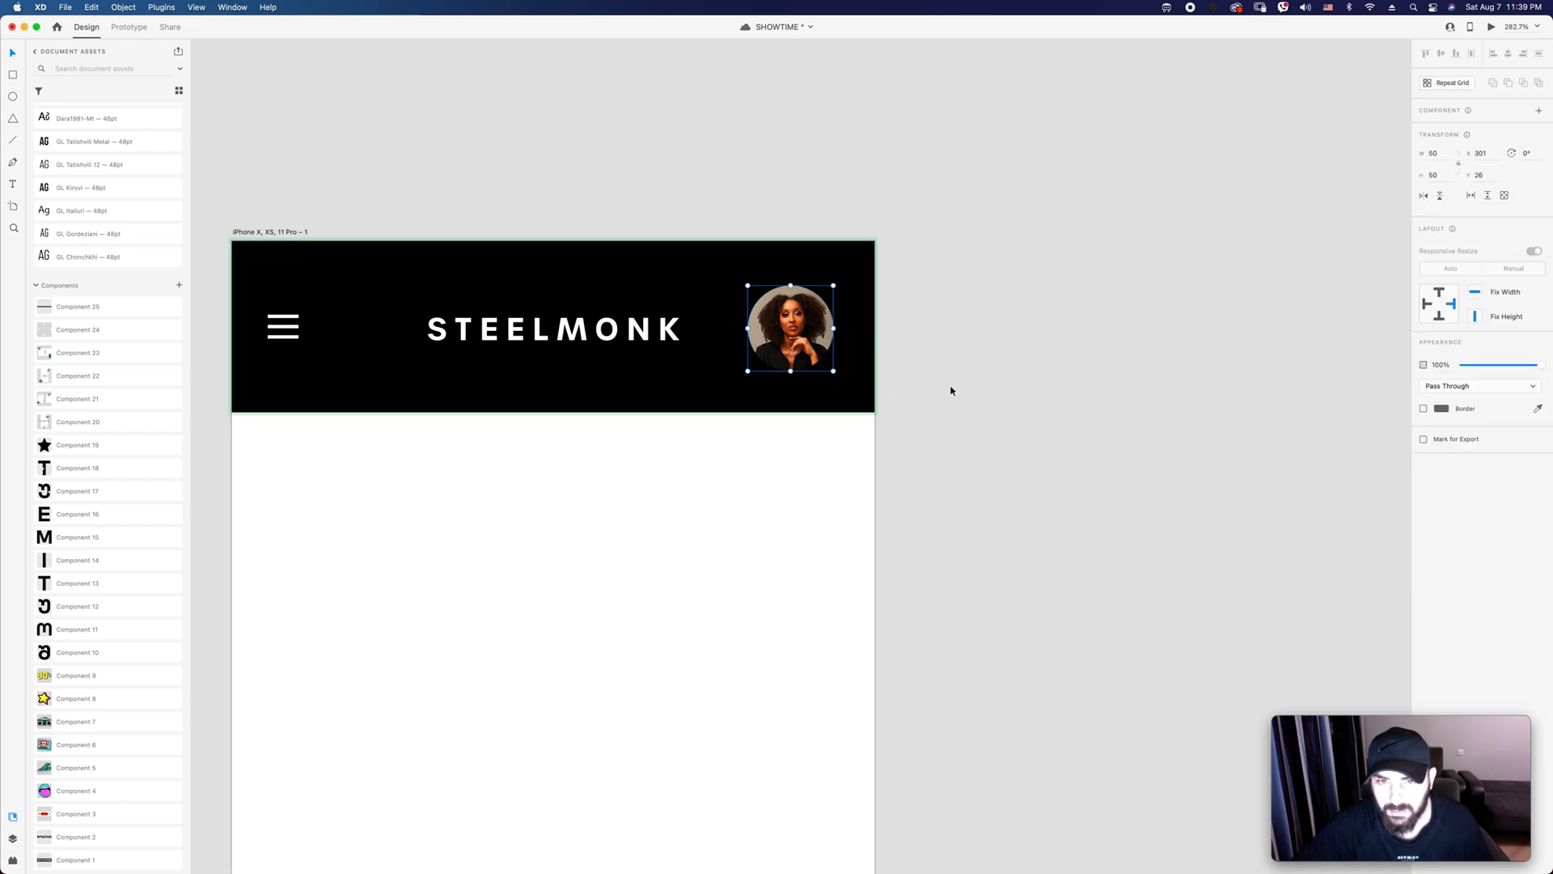
key("super+shift+apostrophe")
left_click_drag(788, 380, 797, 379)
key("Escape")
key("super+1")
key("super+shift+apostrophe")
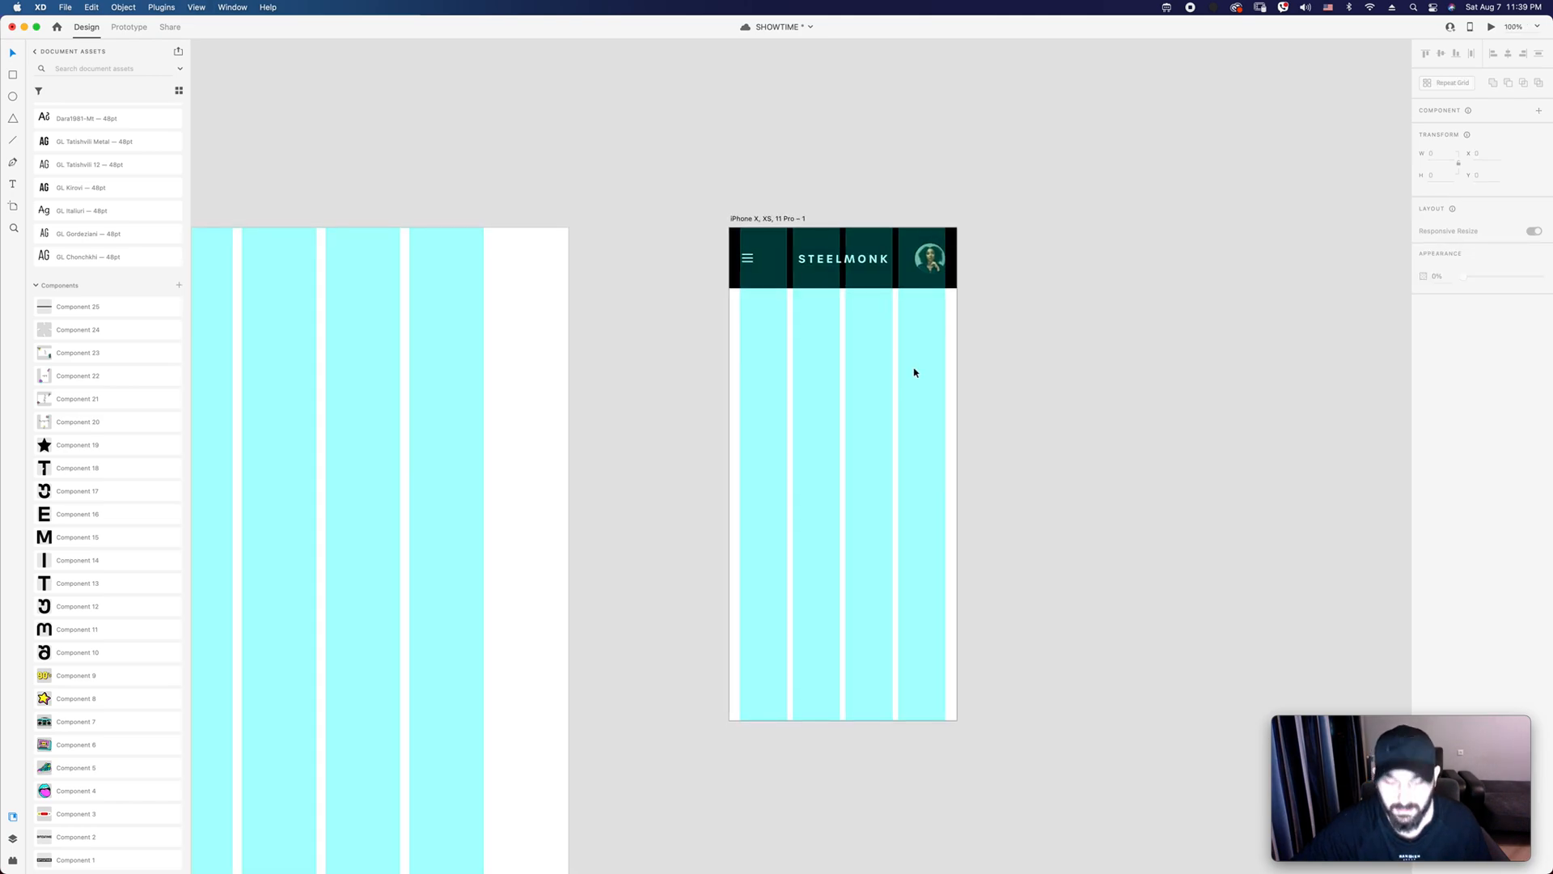
Step: Toggle the header component between Default State and Mobile Header to check both layouts on the iPhone artboard
left_click(906, 271)
left_click(1450, 130)
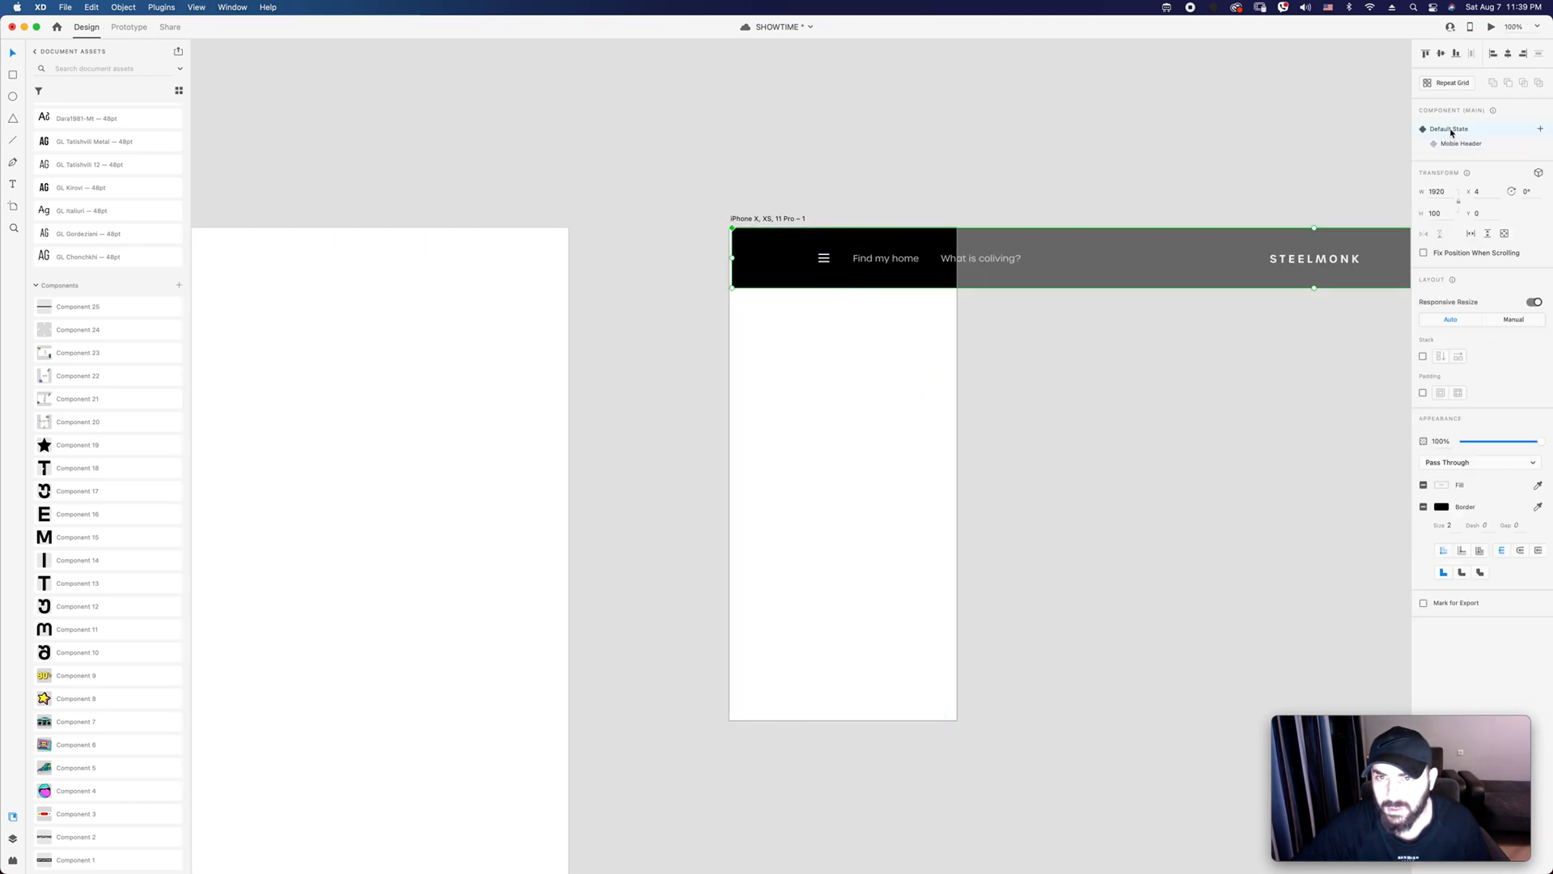
left_click(1461, 144)
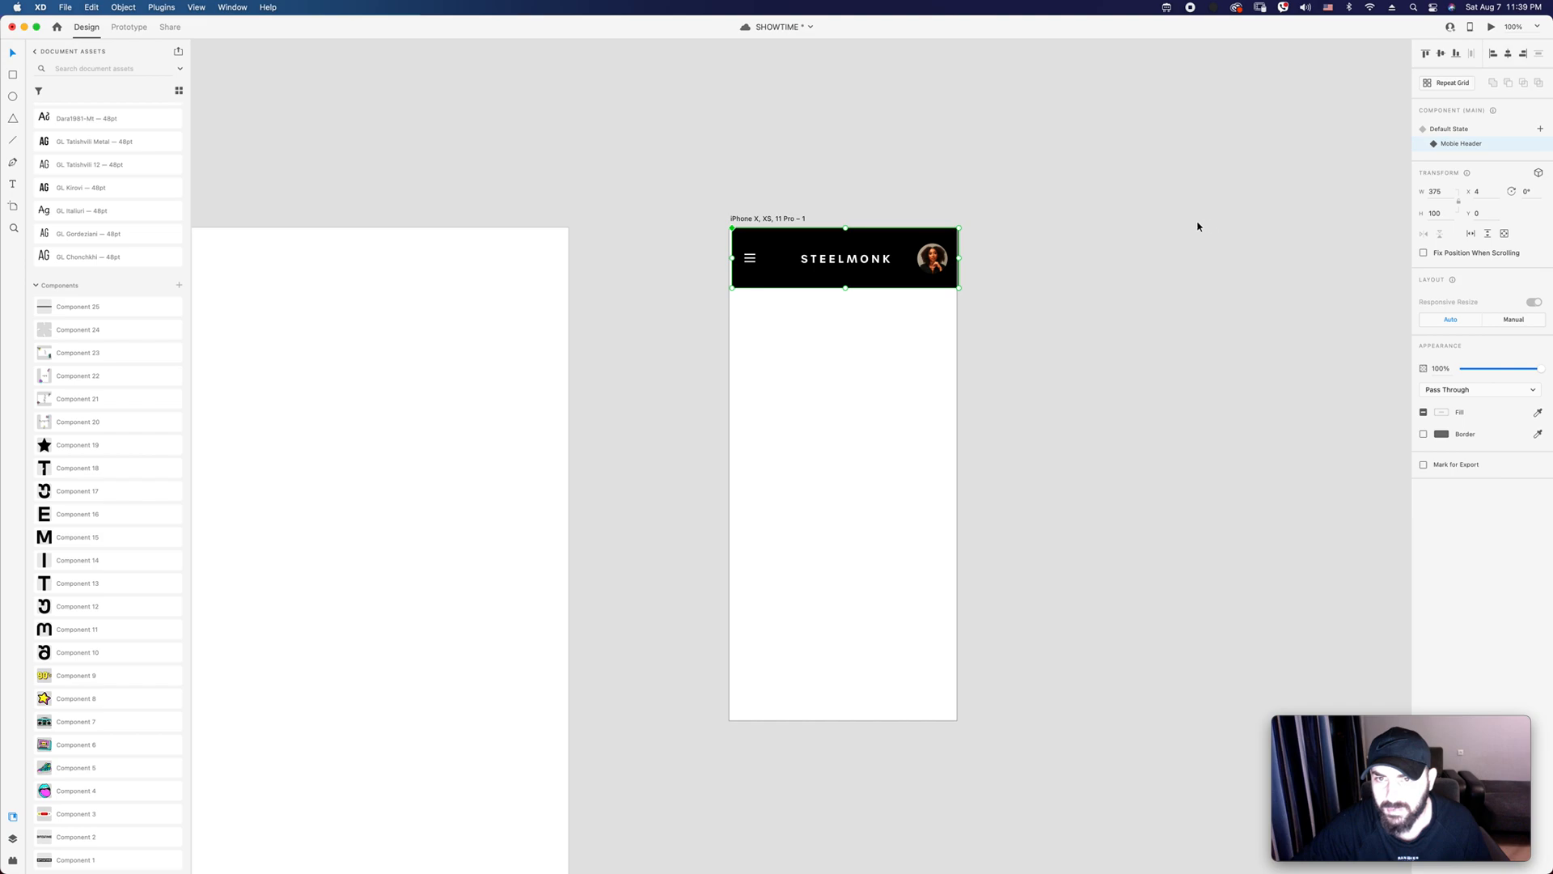
left_click(1441, 129)
left_click(1022, 294)
left_click(1173, 259)
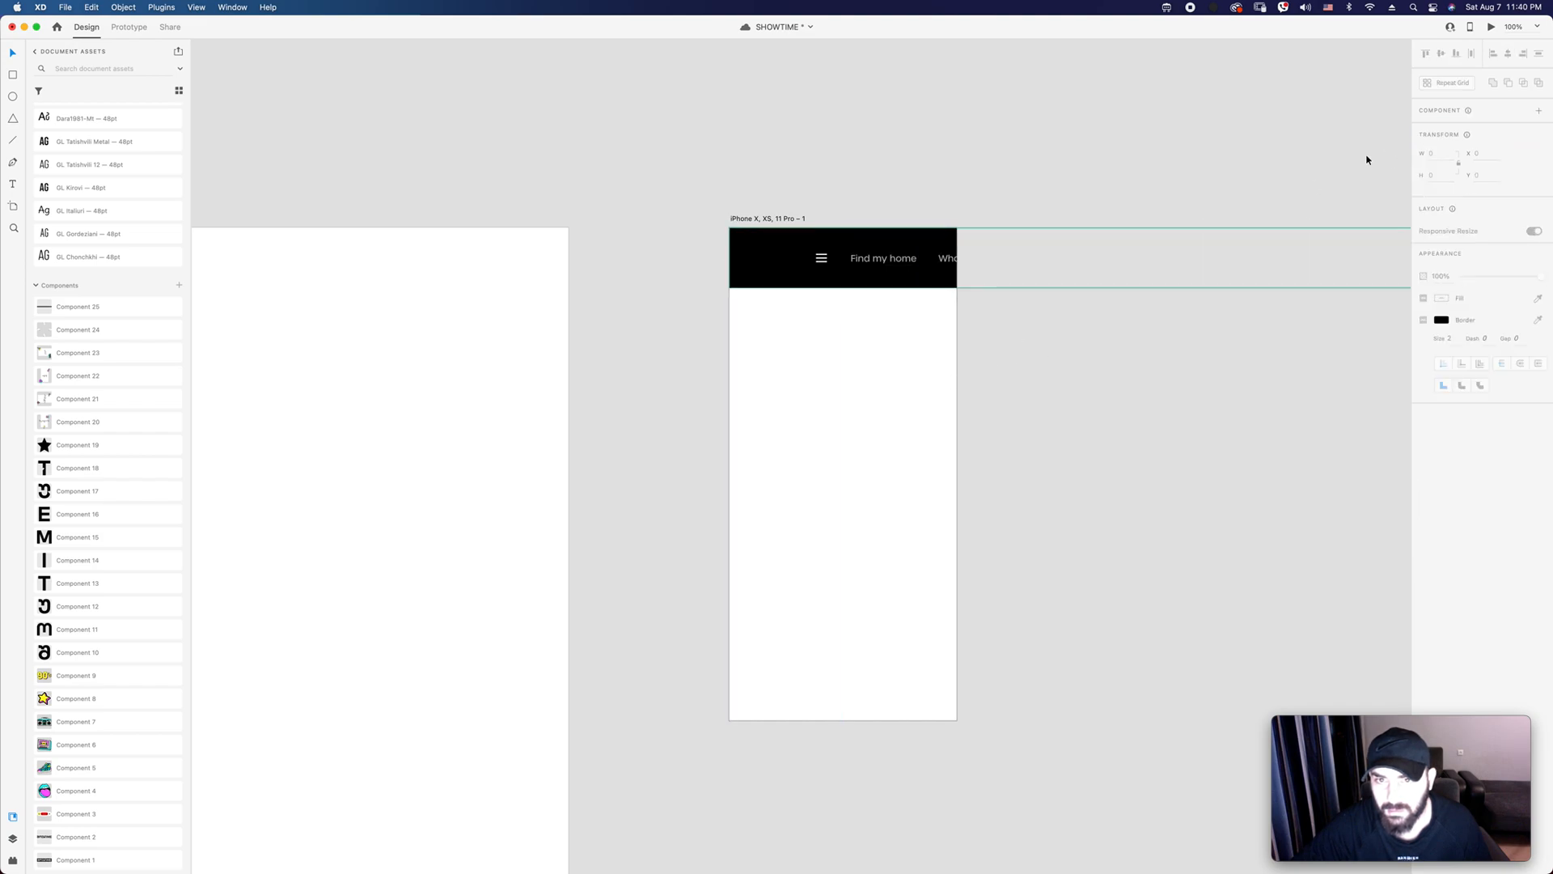
left_click(1460, 143)
left_click(1196, 312)
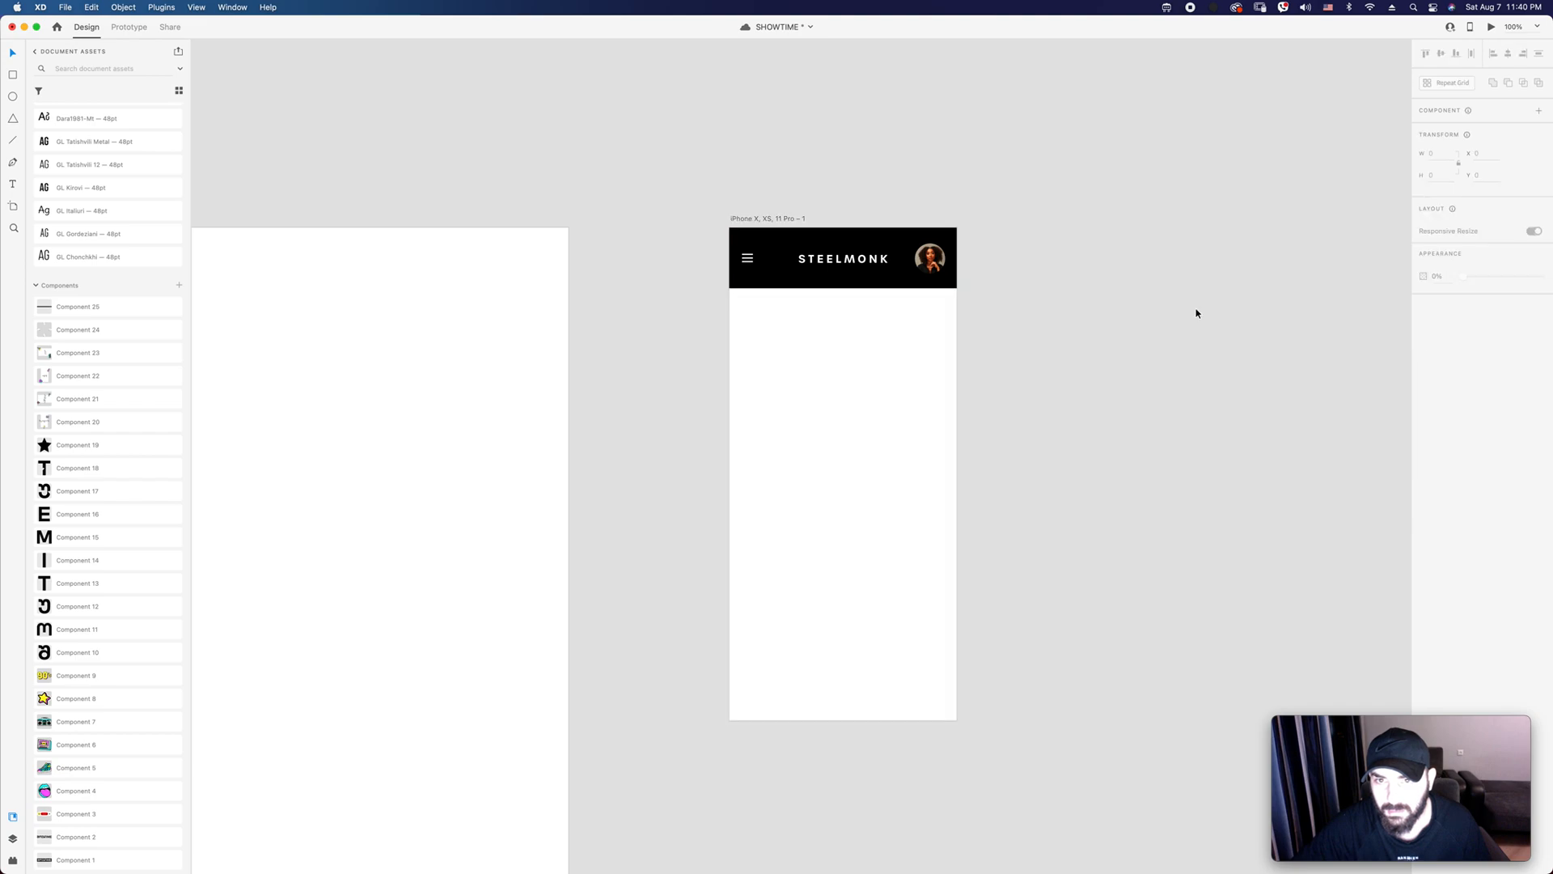
Step: Place a copy of the header component at the top of the Header artboard and switch it to Default State
key("super+minus")
key("super+minus")
key("super+minus")
scroll(1144, 329, "left", 5)
left_click(1051, 318)
left_click_drag(1045, 319, 1060, 348)
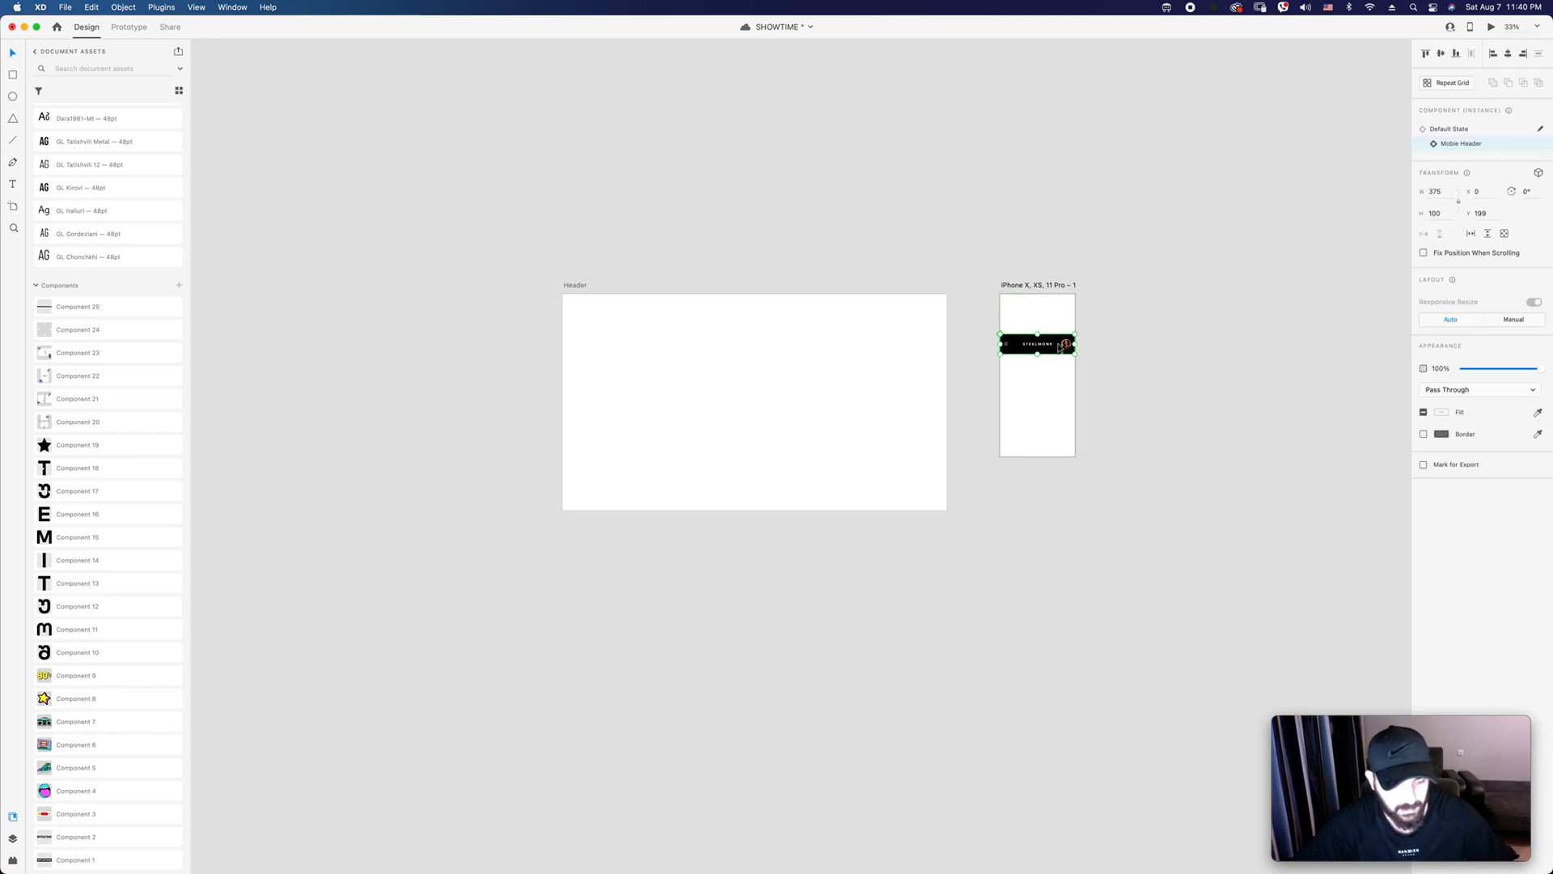
left_click_drag(1056, 353, 605, 305)
left_click(1447, 133)
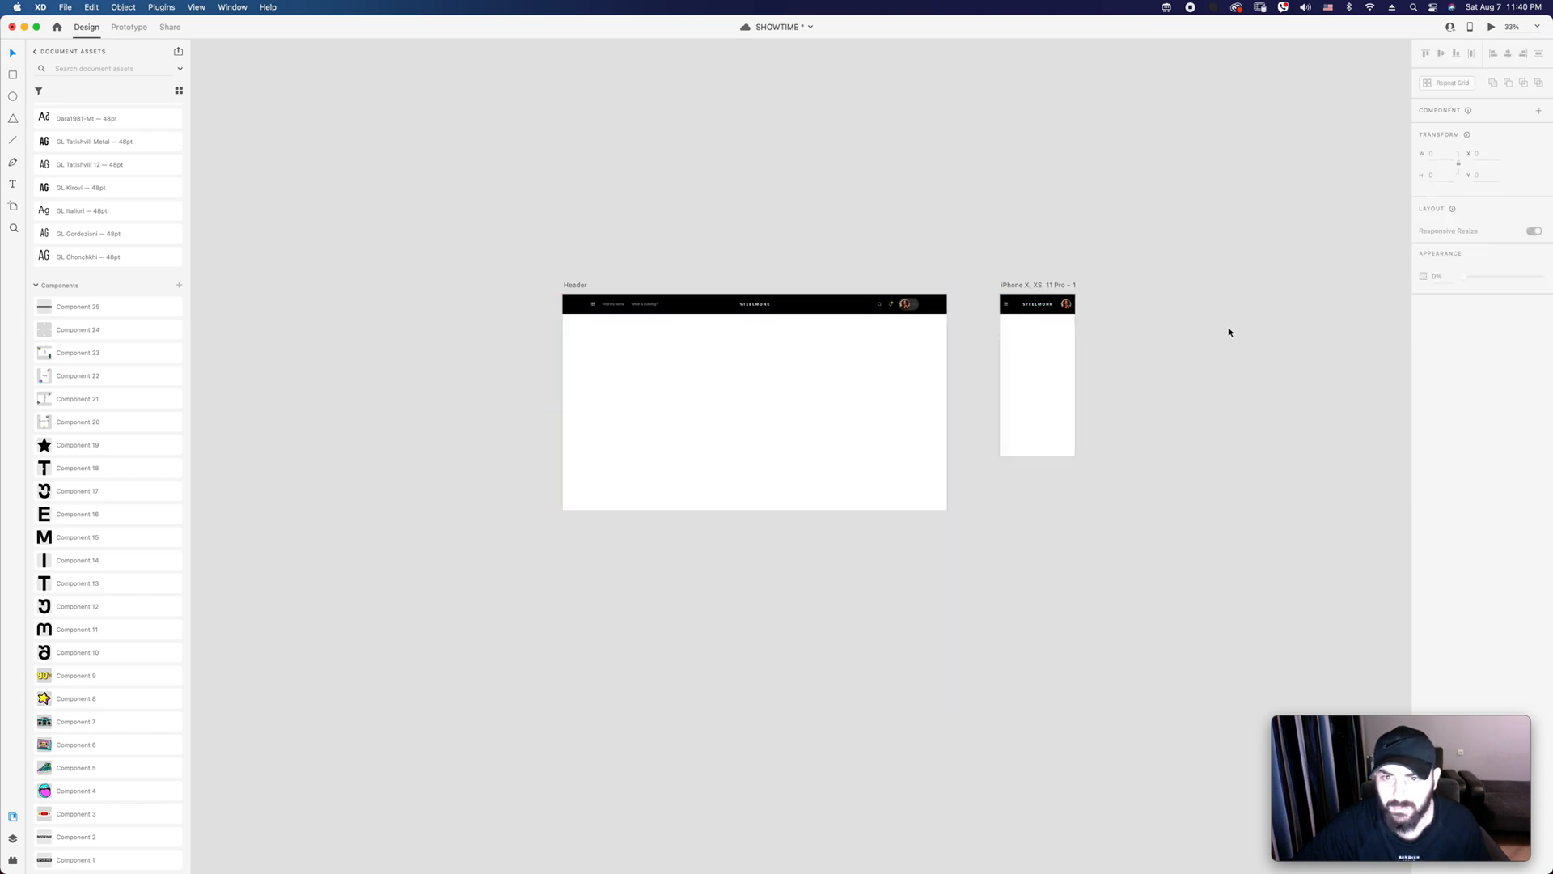
Step: Review the desktop and mobile headers at 100% and open the main component of the iPhone artboard's header for editing
key("super+1")
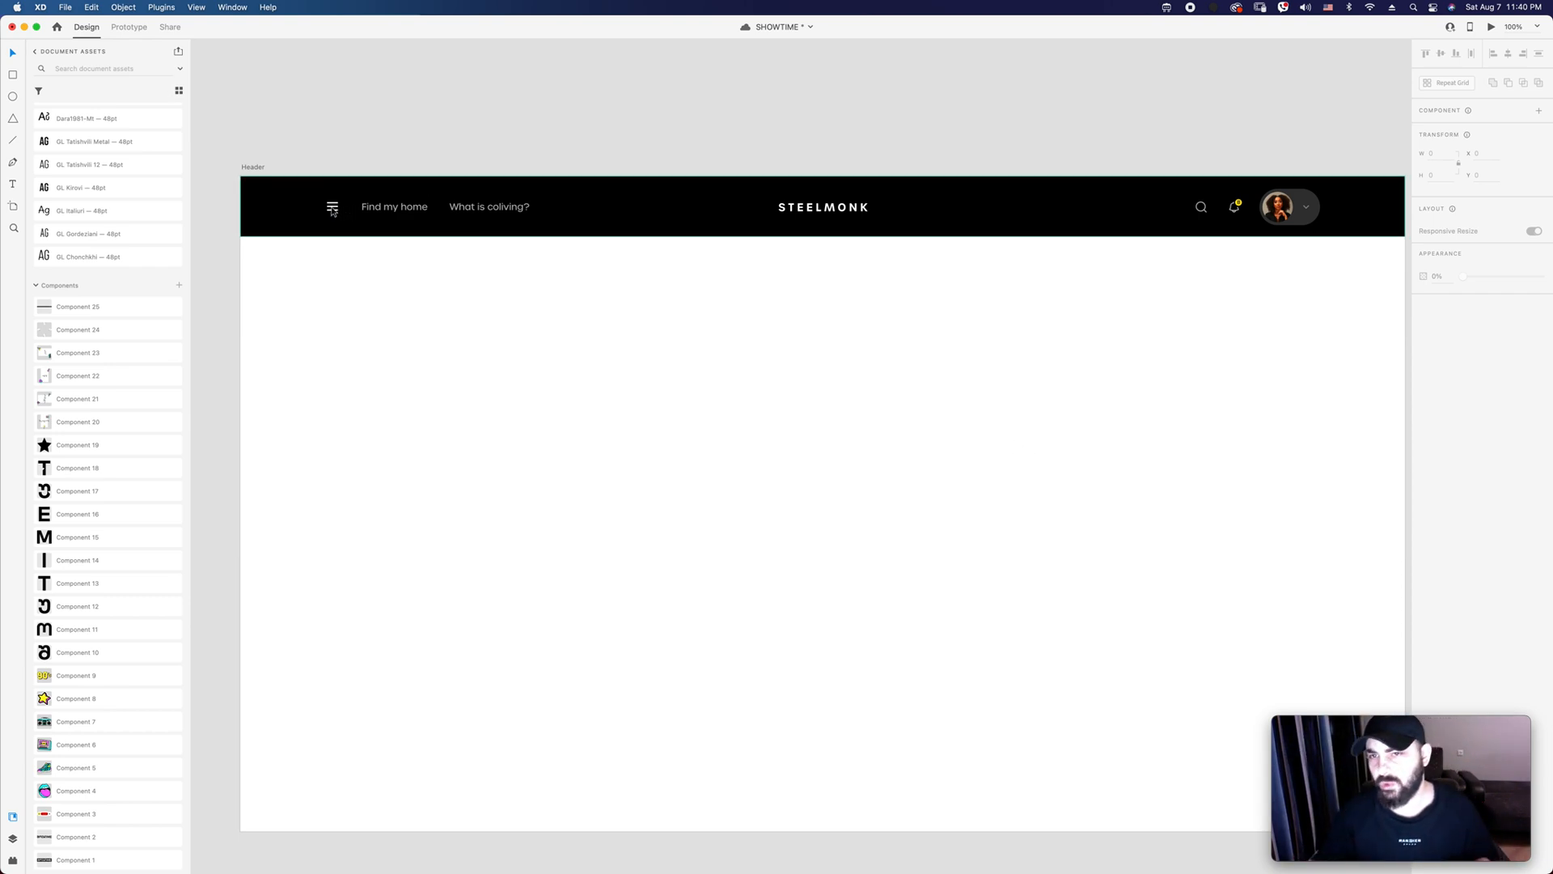
scroll(801, 376, "right", 5)
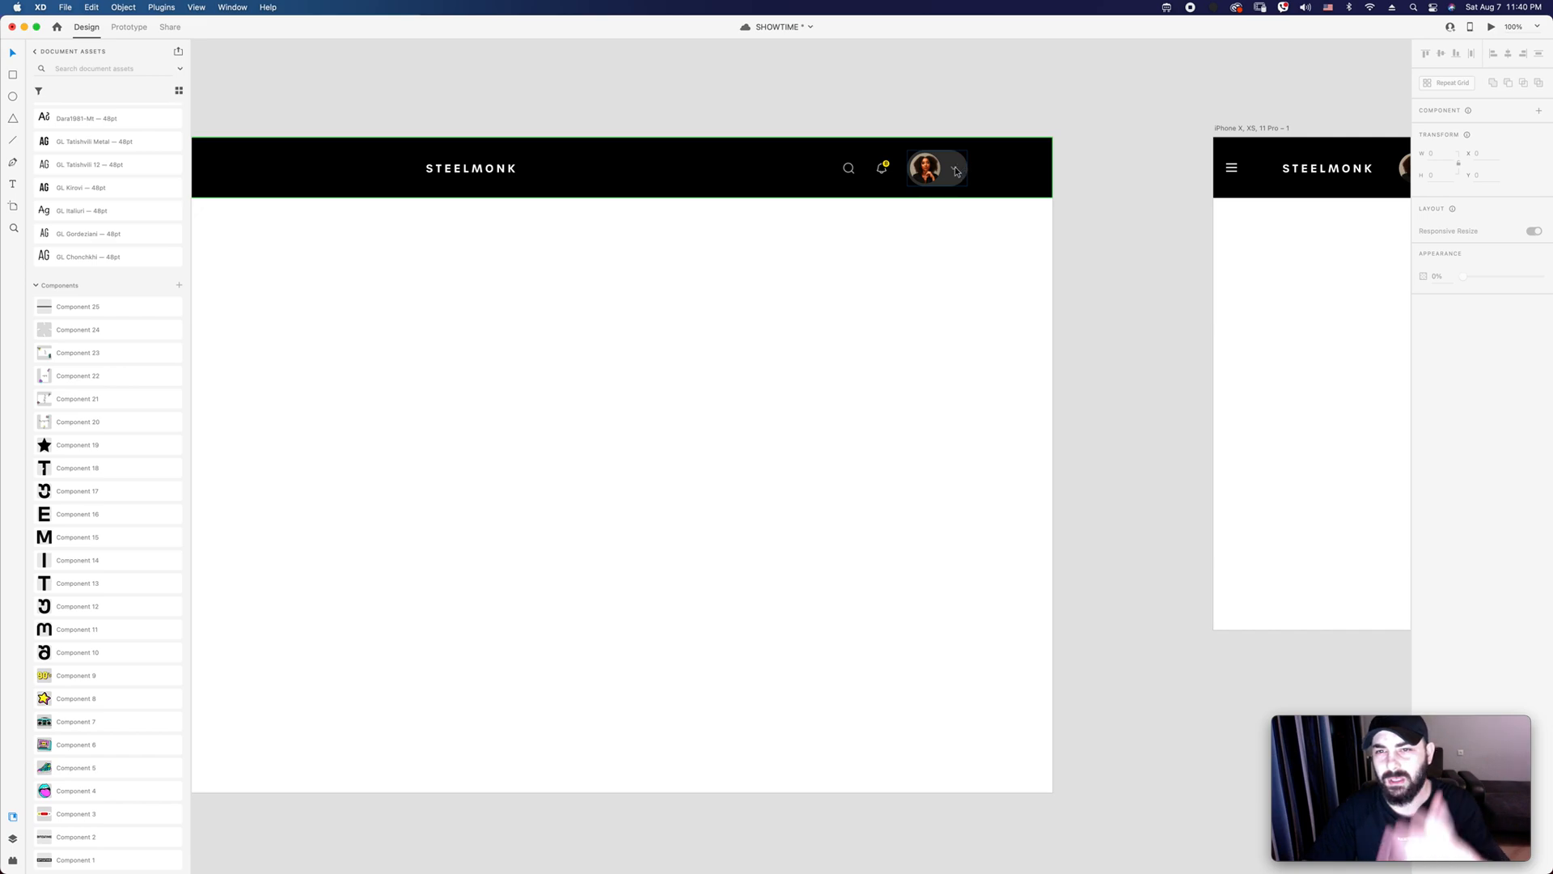
scroll(1001, 304, "right", 8)
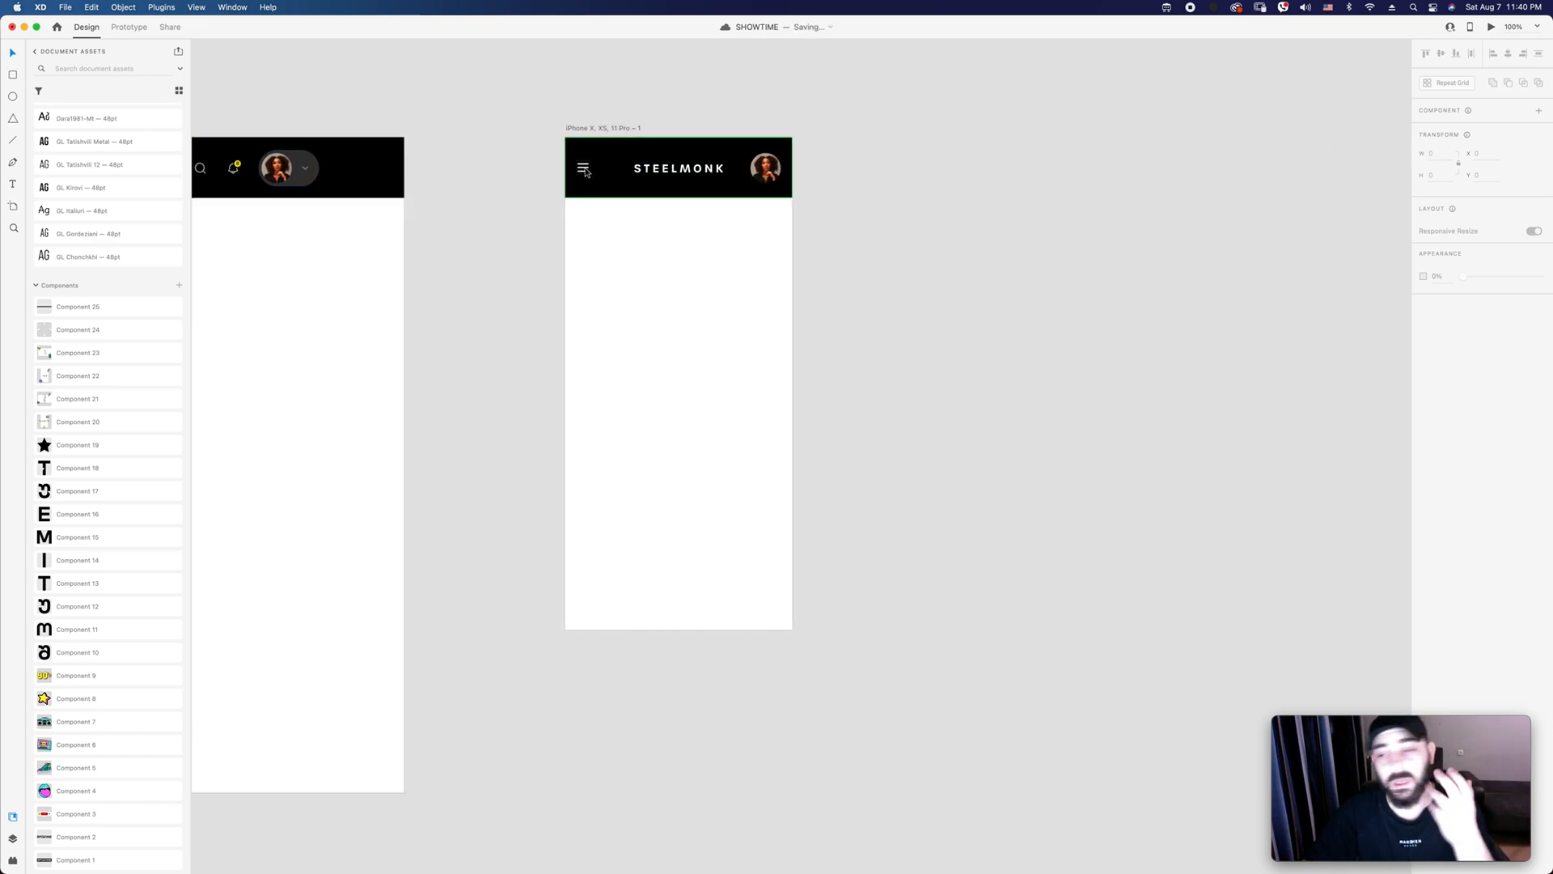
scroll(784, 217, "left", 1)
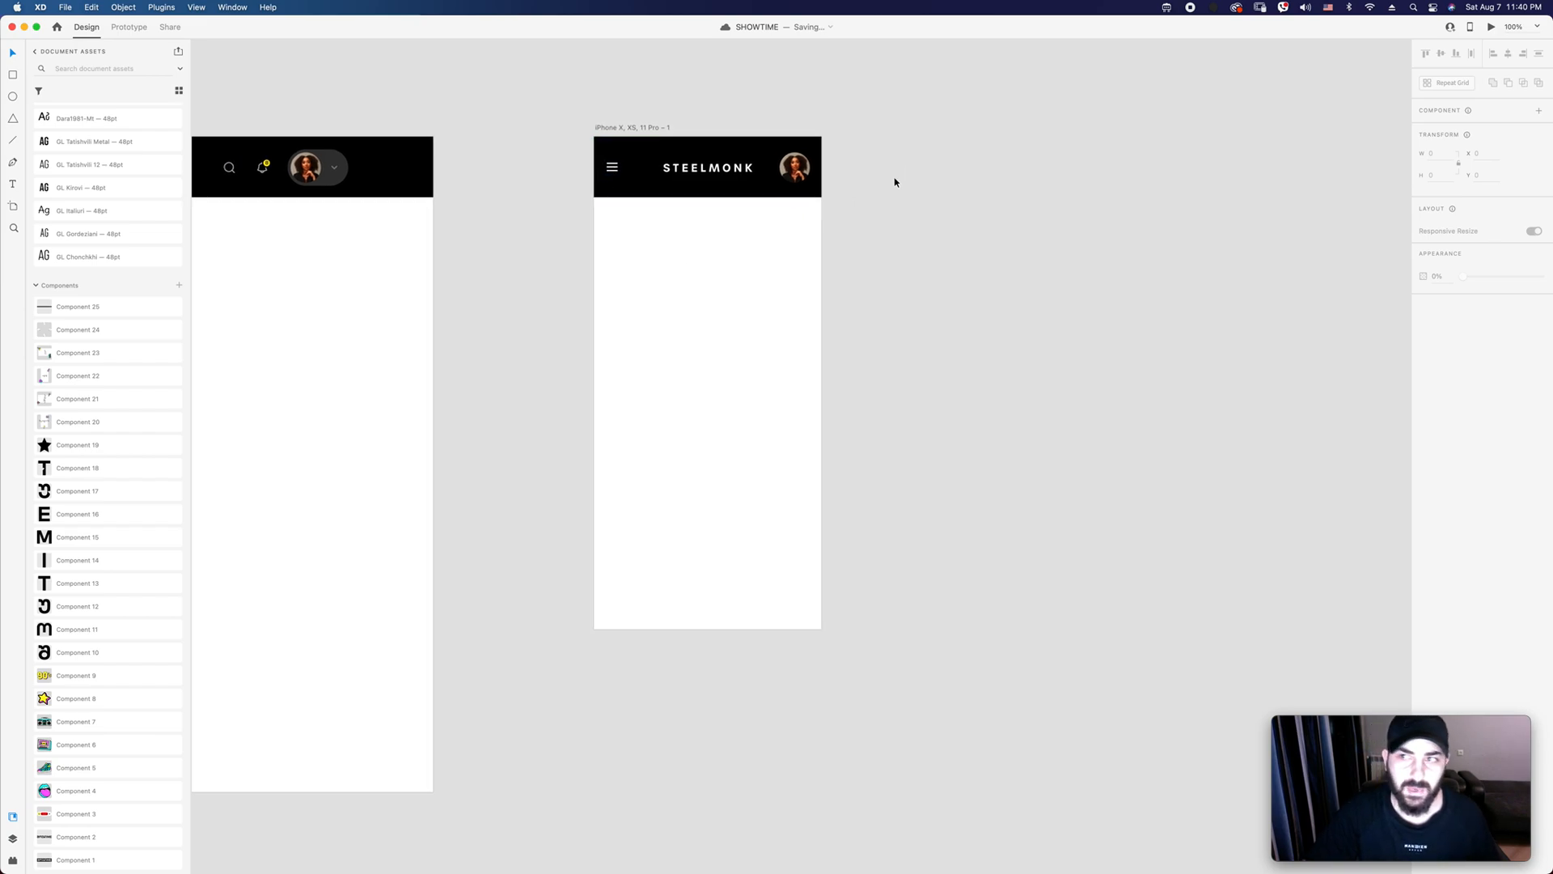
left_click(658, 183)
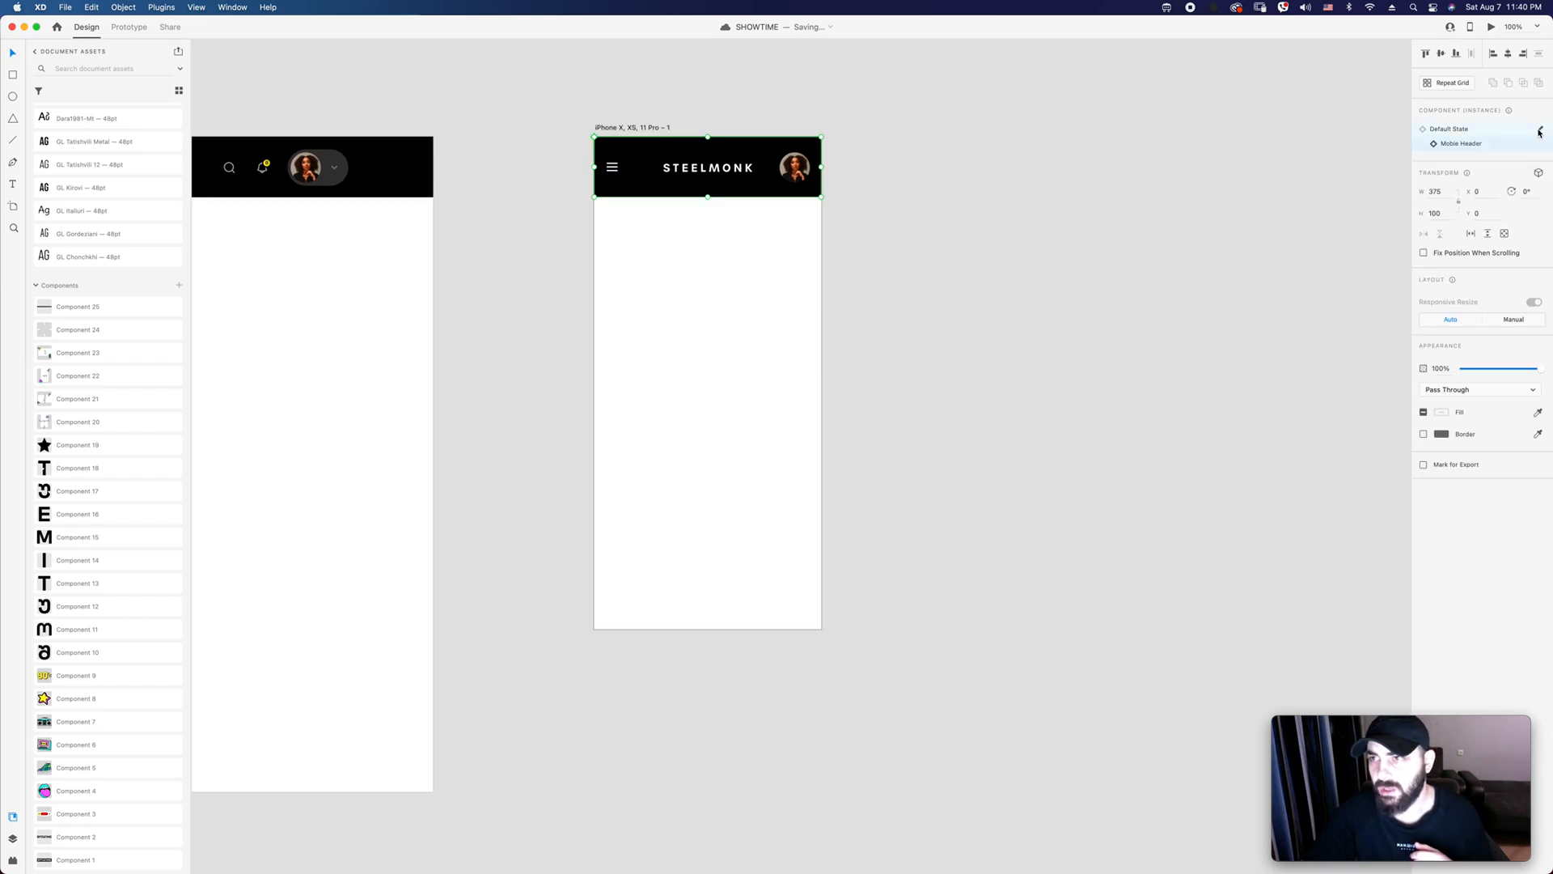
left_click(1539, 131)
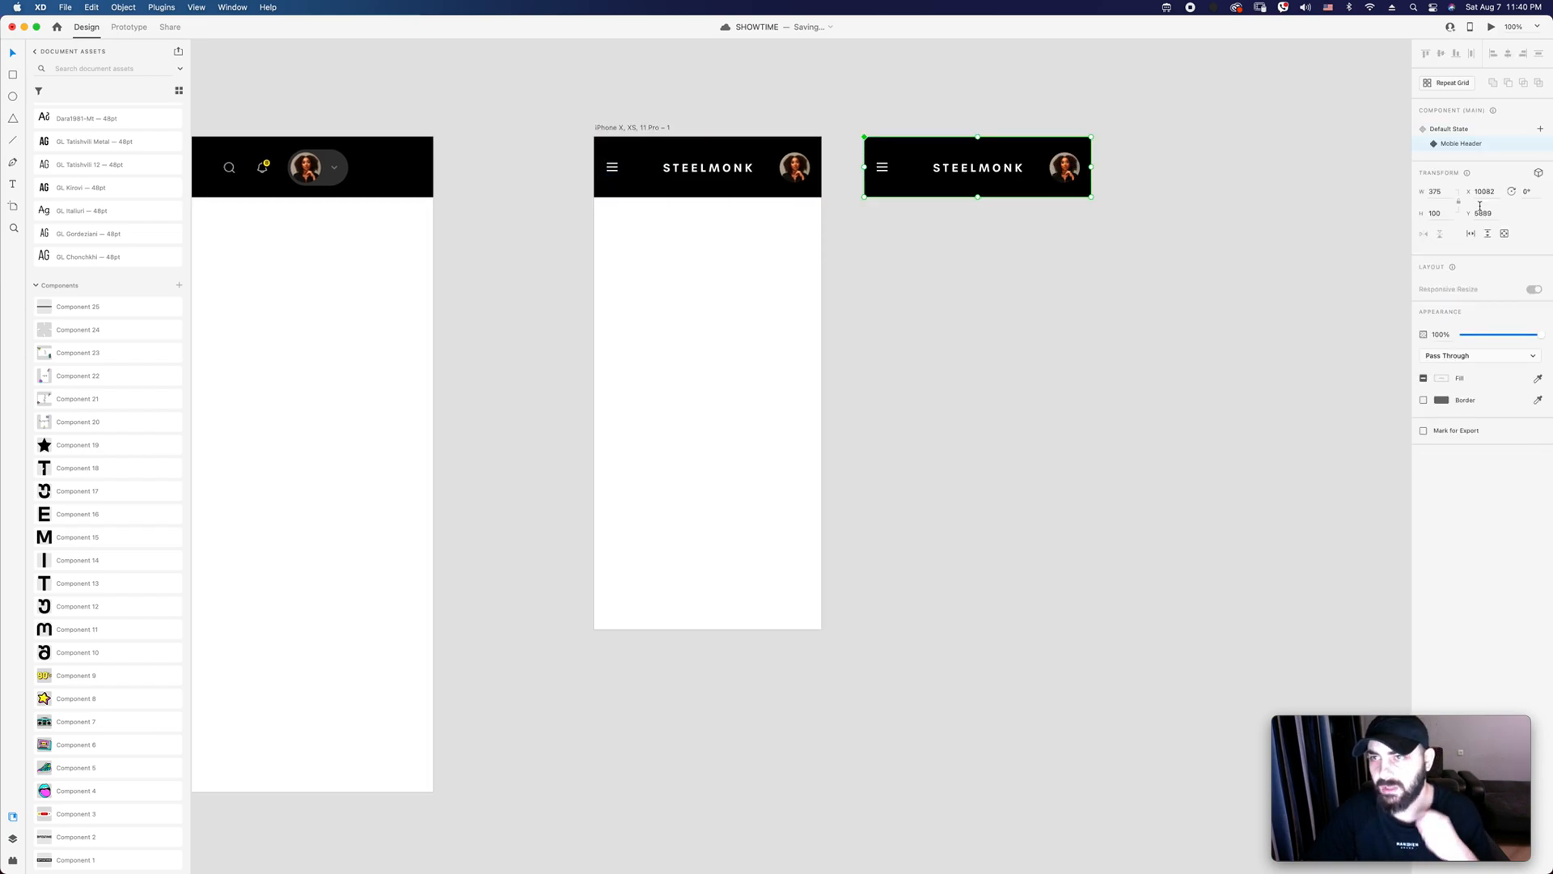
Step: Check the state types available for the main header component beside the iPhone artboard, and delete that component from the canvas
left_click(1540, 130)
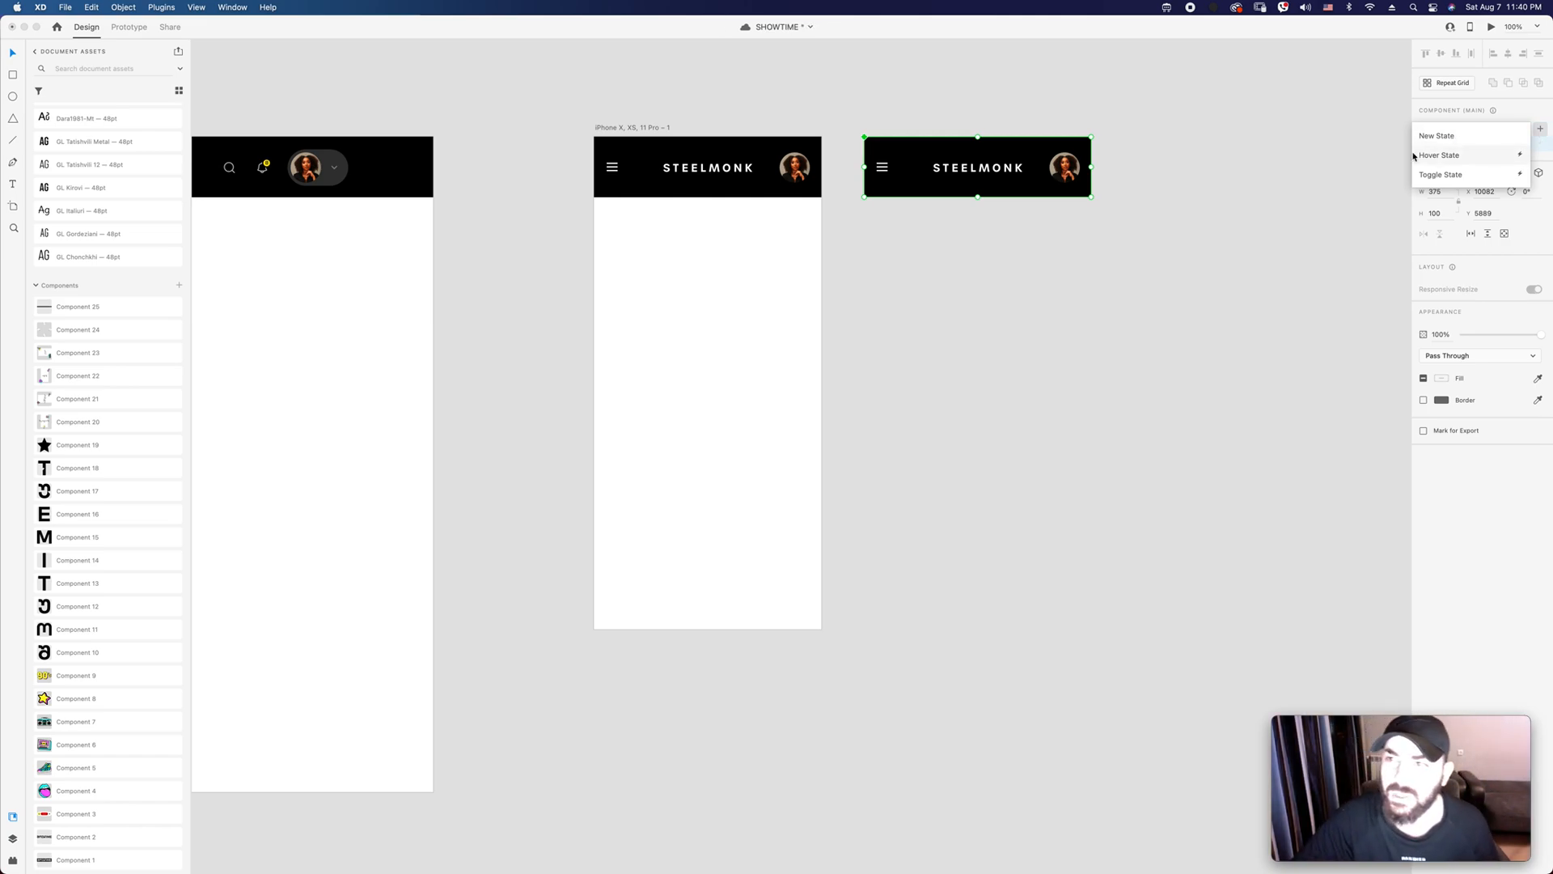
left_click_drag(1119, 263, 1013, 155)
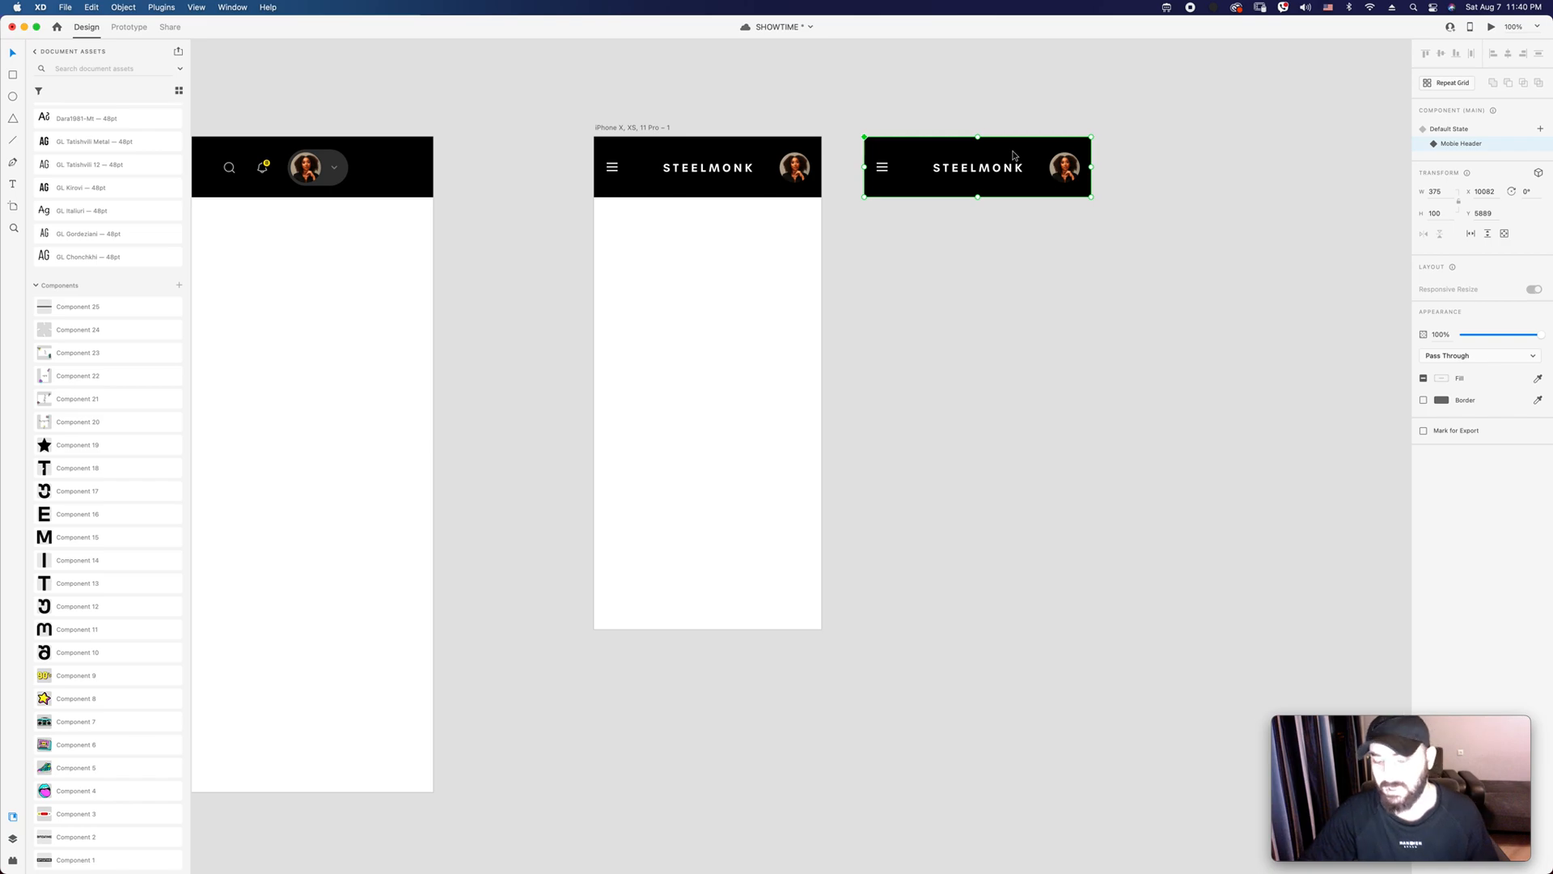
key("Delete")
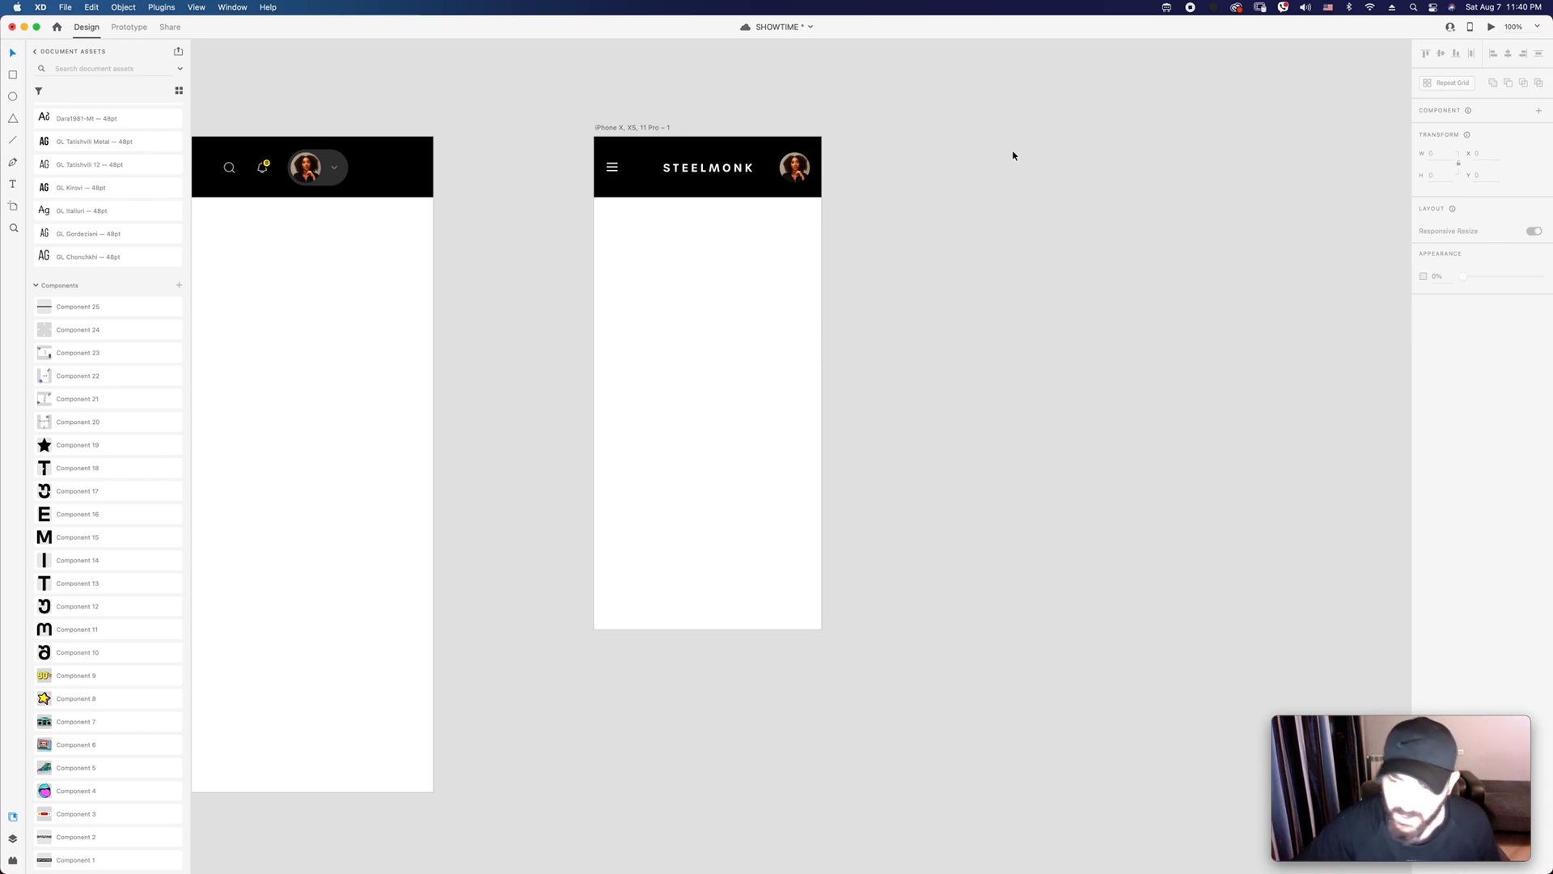
Step: Examine the finished desktop header across the full width of the Header artboard
key("space")
left_click_drag(912, 183, 1308, 172)
left_click_drag(918, 188, 1164, 173)
left_click_drag(1029, 166, 1127, 173)
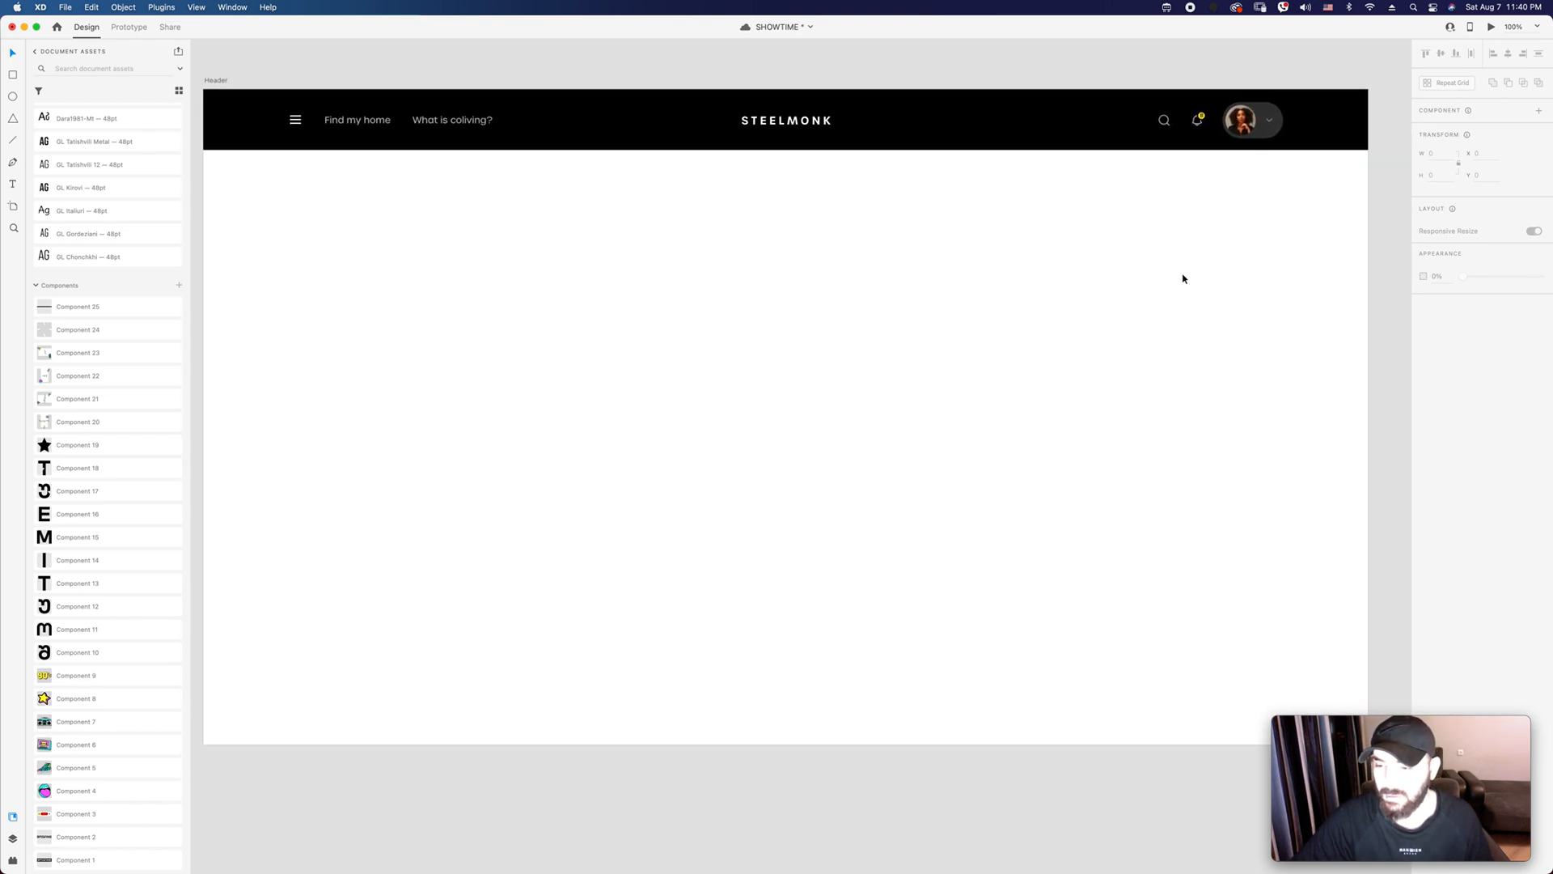
scroll(1181, 278, "left", 2)
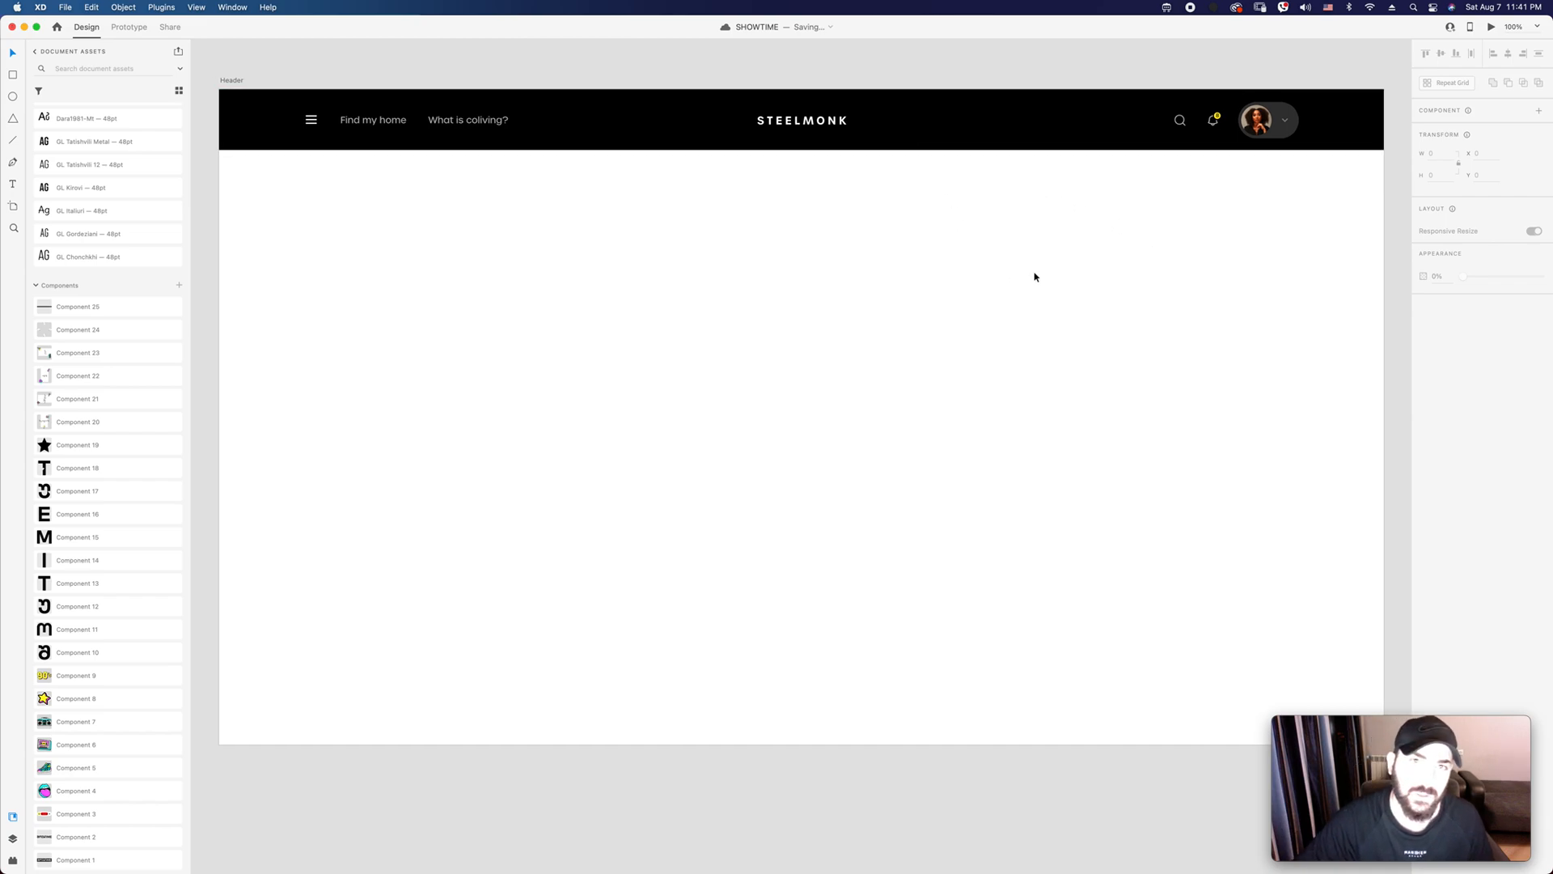
scroll(1034, 276, "right", 10)
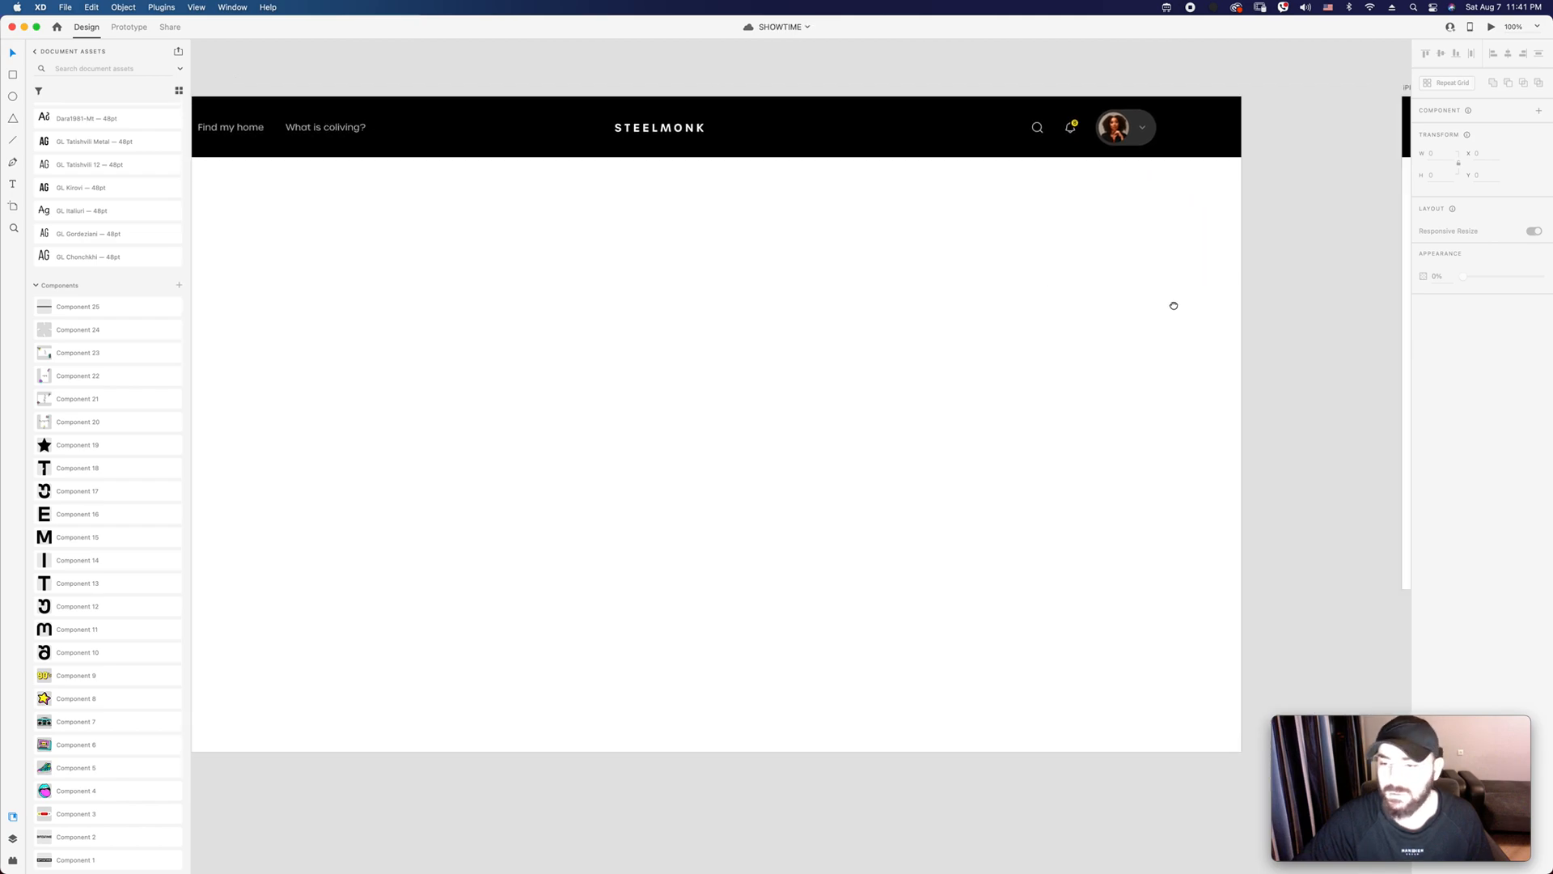